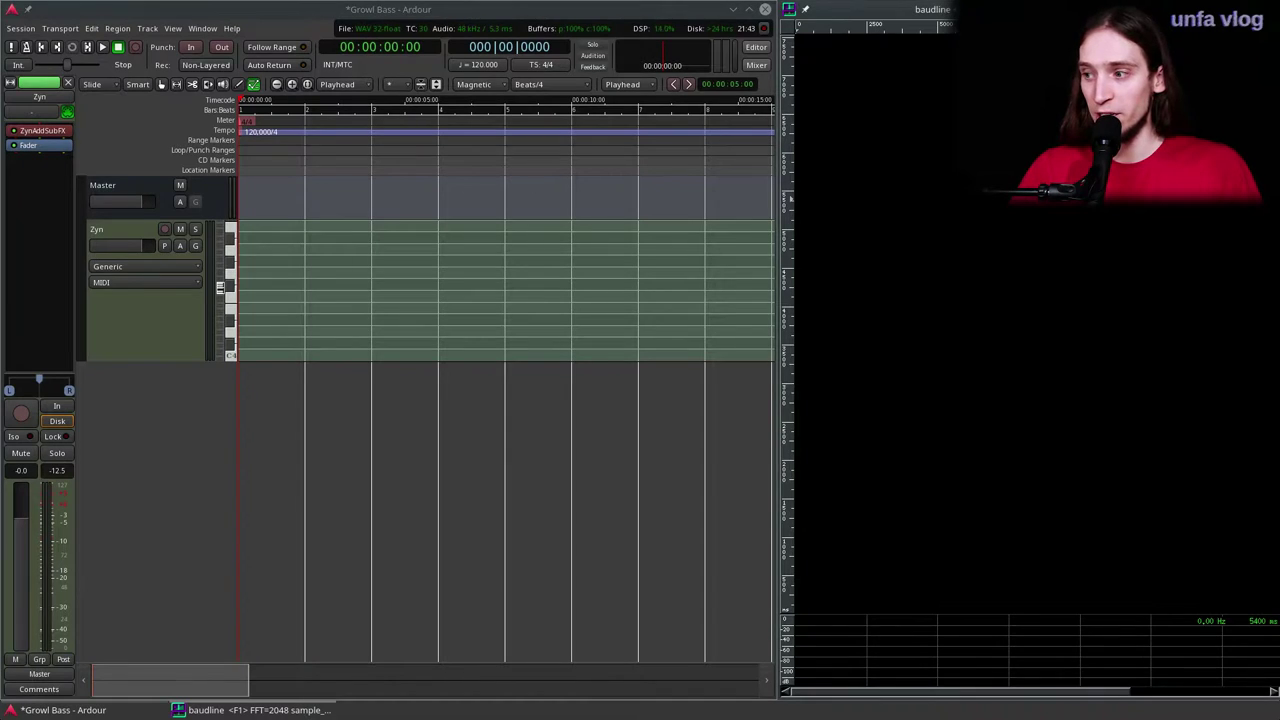
Step: Audition two notes on the Zyn track's keyboard, then open its ZynAddSubFX plugin and position the window clear of the track's controls
{"action": "left_click", "coordinate": [232, 253]}
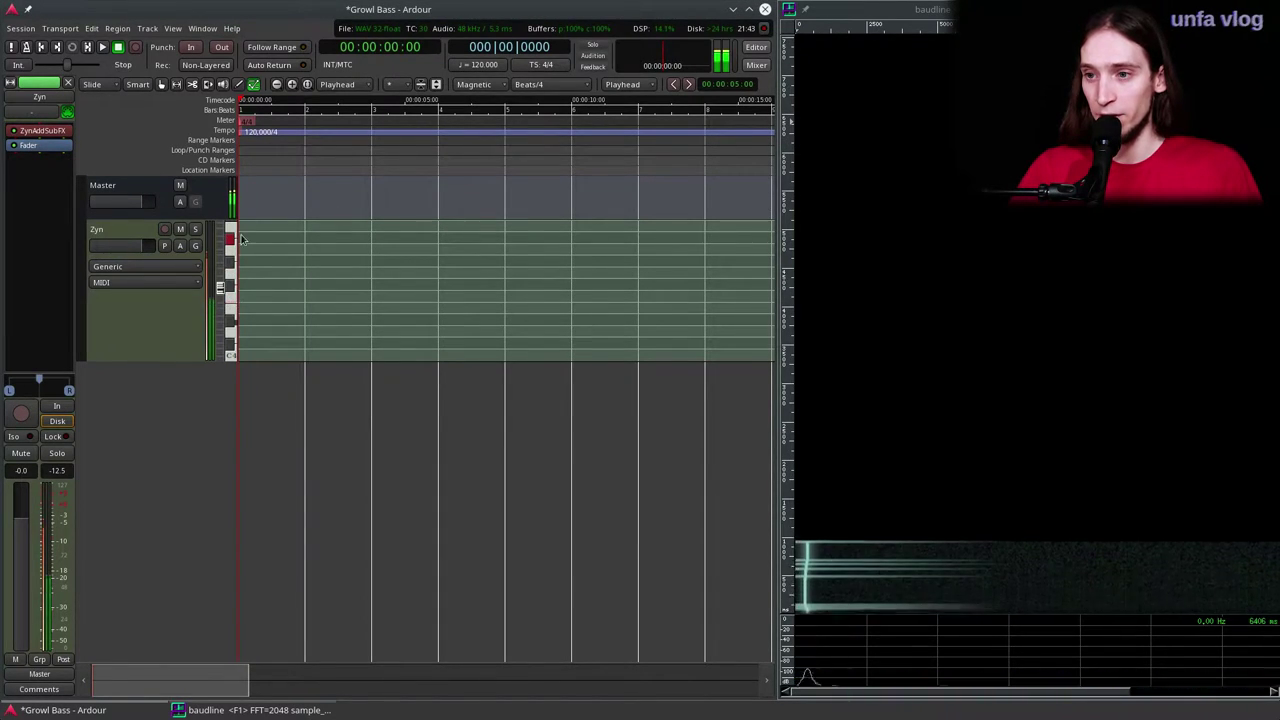
{"action": "left_click", "coordinate": [236, 256]}
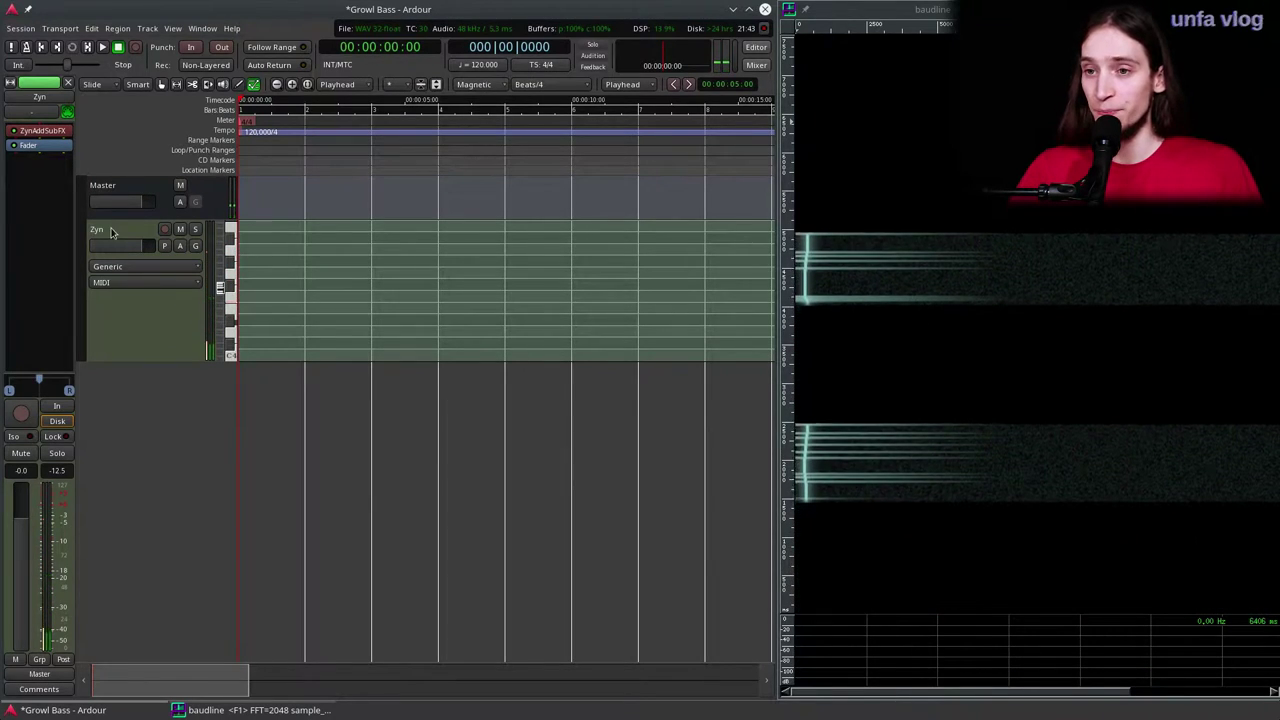
{"action": "left_click", "coordinate": [112, 229]}
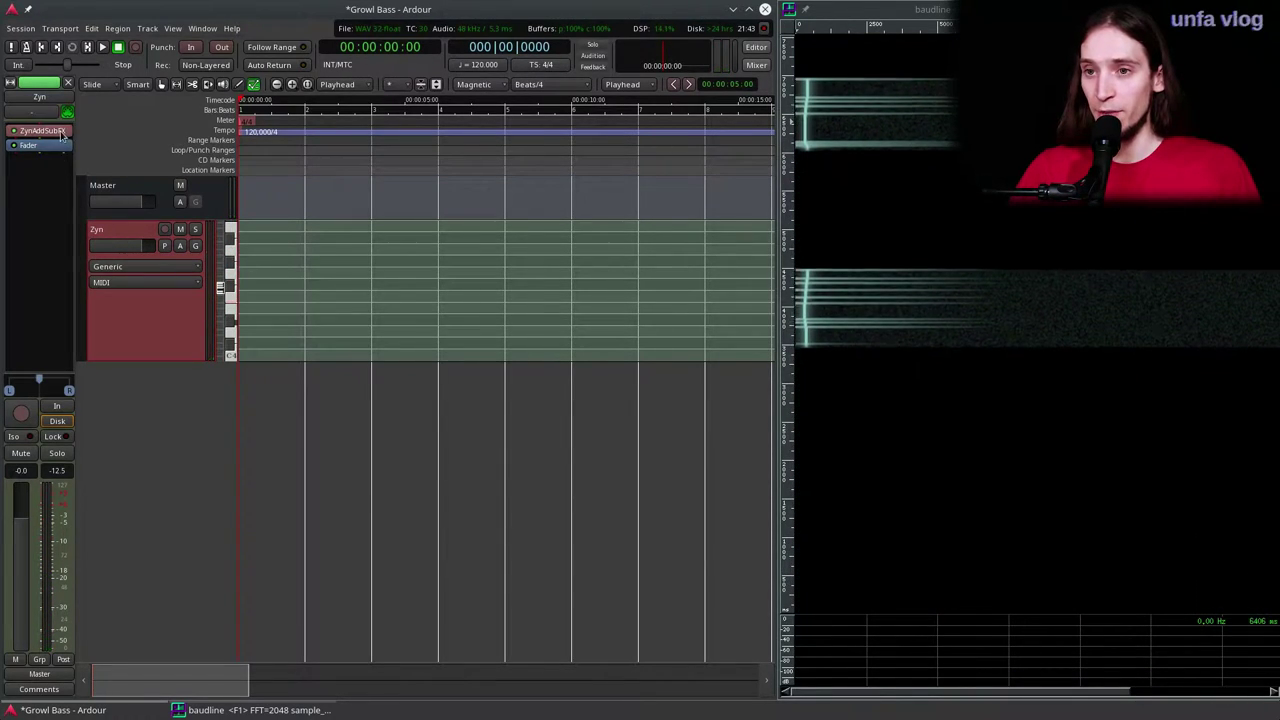
{"action": "double_click", "coordinate": [57, 132]}
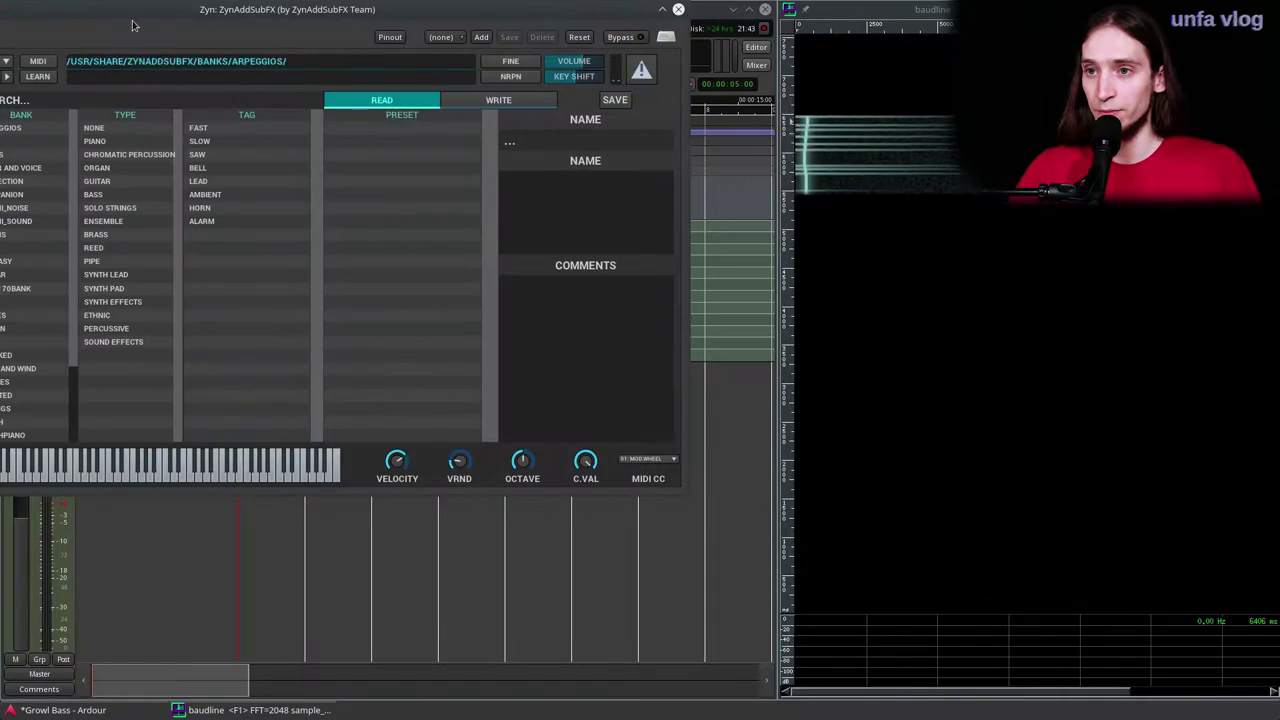
{"action": "left_click_drag", "start_coordinate": [233, 9], "coordinate": [586, 111]}
Step: Connect the Zyn track's MIDI input to the a2j Oxygen 49 capture port
{"action": "left_click", "coordinate": [50, 135]}
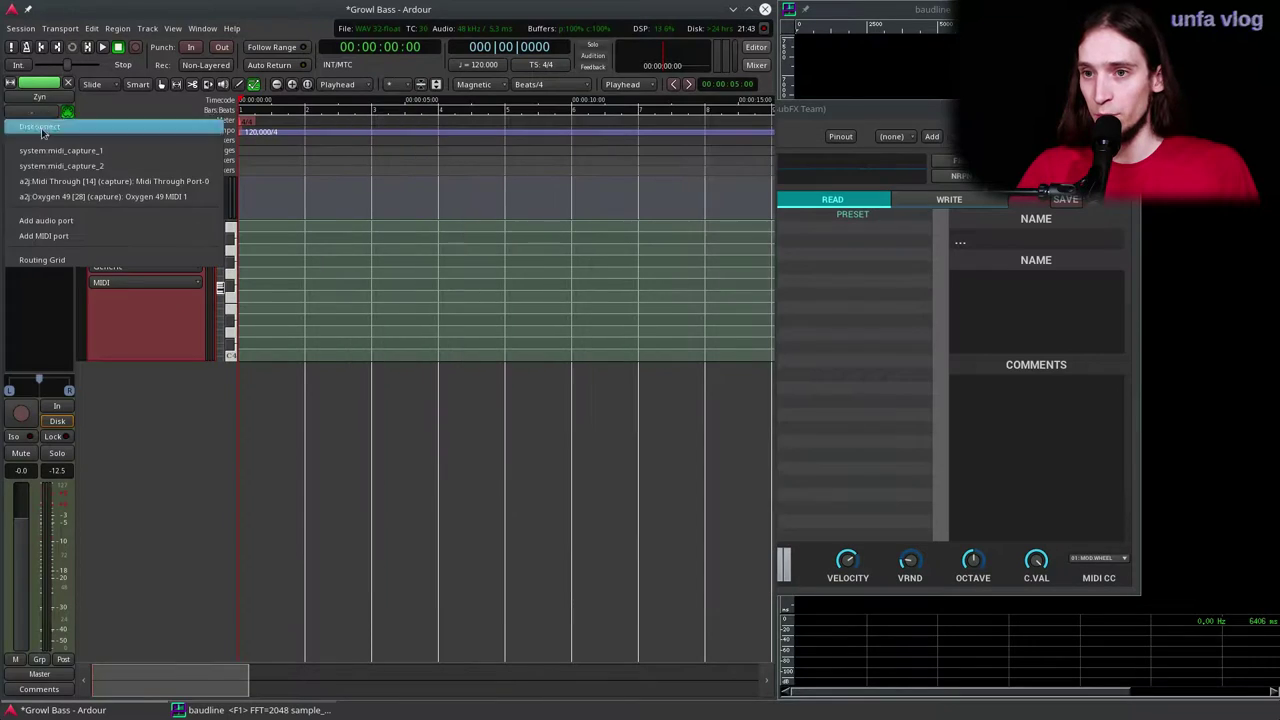
{"action": "left_click", "coordinate": [57, 199]}
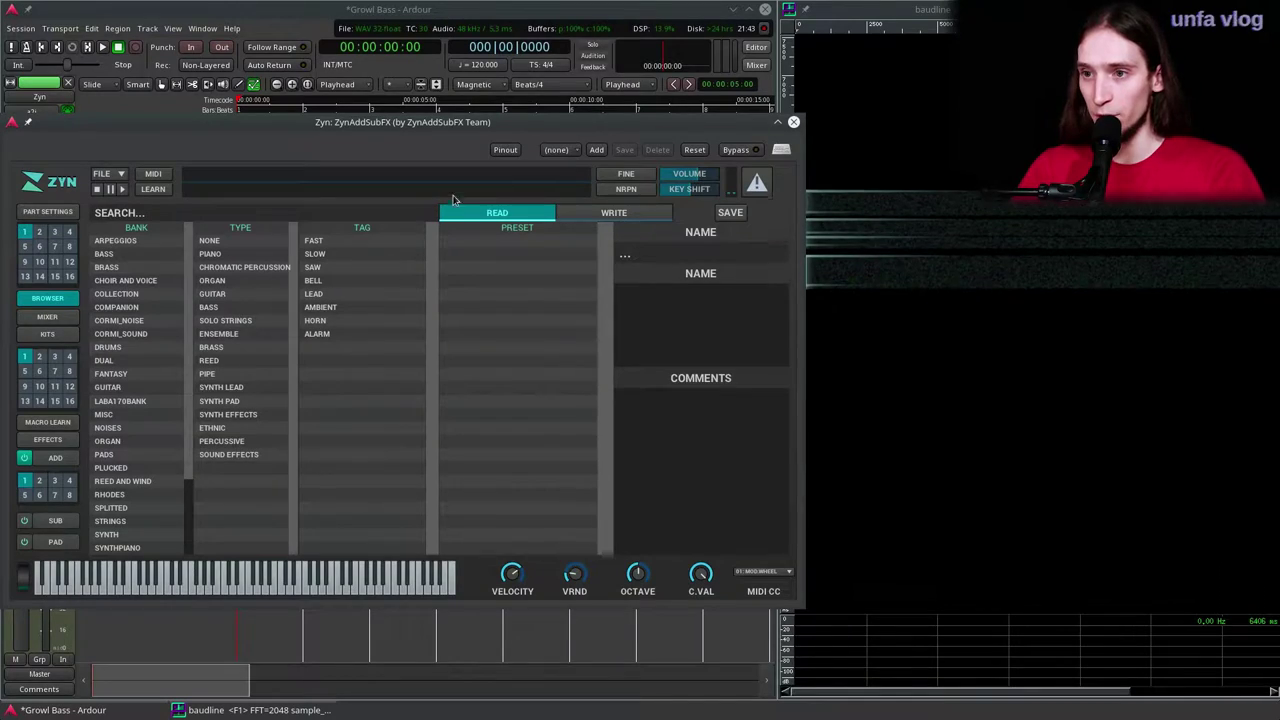
Step: In the ADD synth's voice settings, turn voice 1's volume down to minimum and enable voice 2
{"action": "left_click_drag", "start_coordinate": [469, 123], "coordinate": [460, 126]}
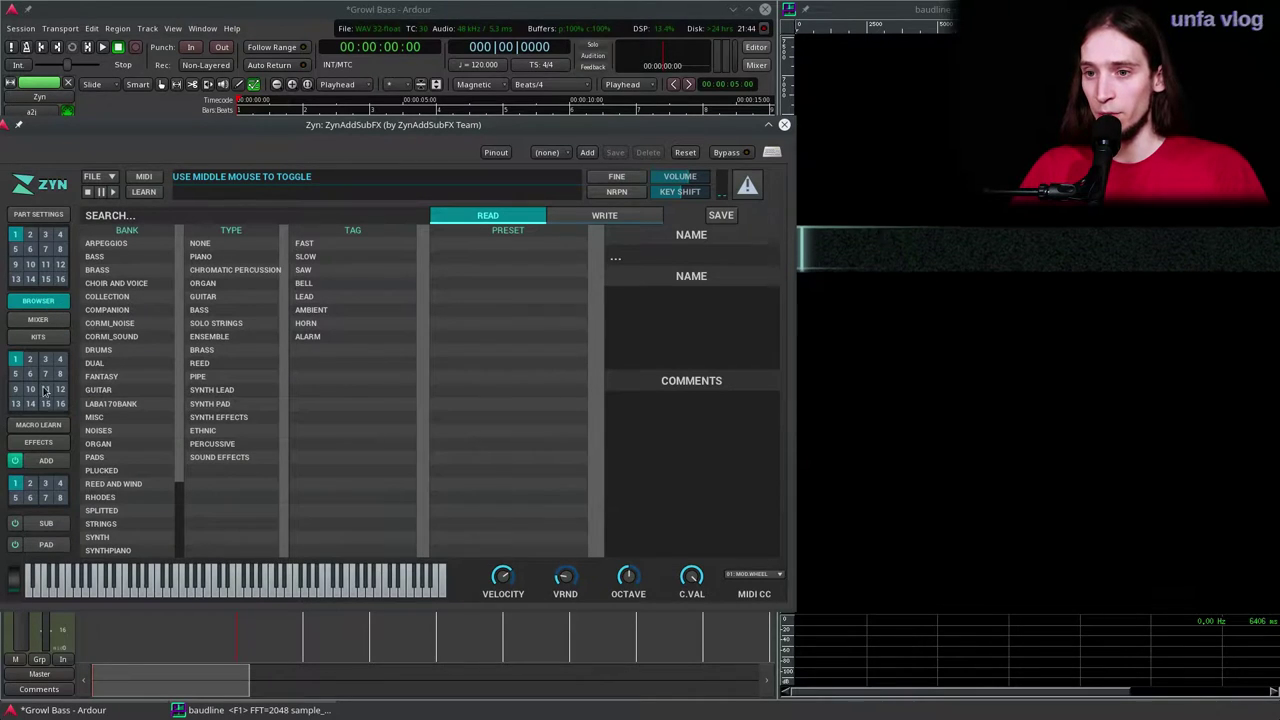
{"action": "left_click", "coordinate": [44, 461]}
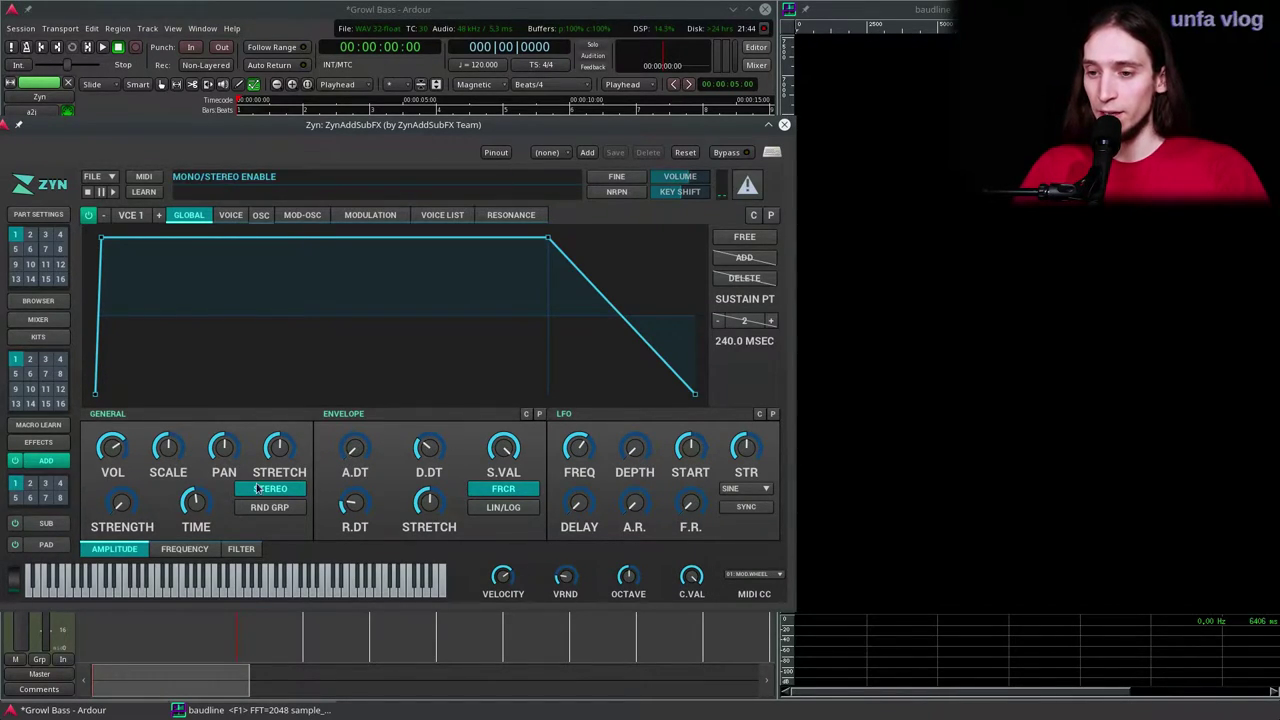
{"action": "left_click", "coordinate": [231, 216]}
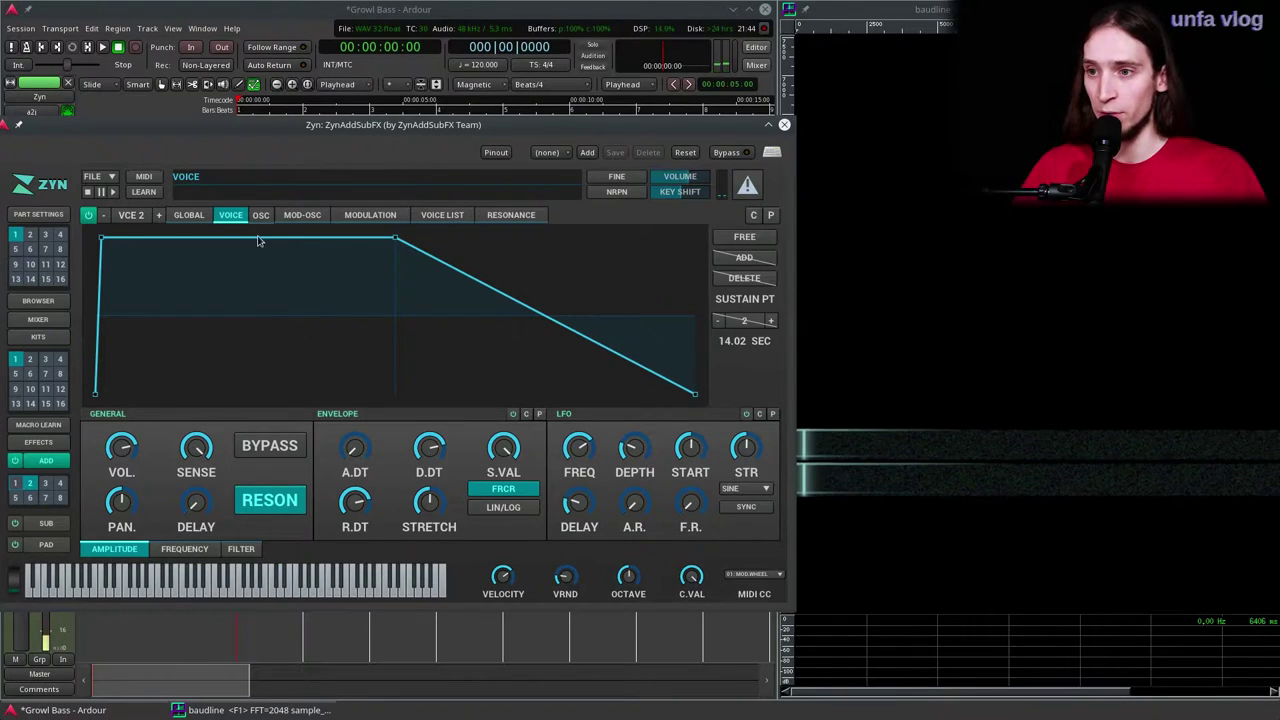
Step: Set voice 2's modulator mode to PHASE and its modulator oscillator source to MOD 1
{"action": "left_click", "coordinate": [363, 217]}
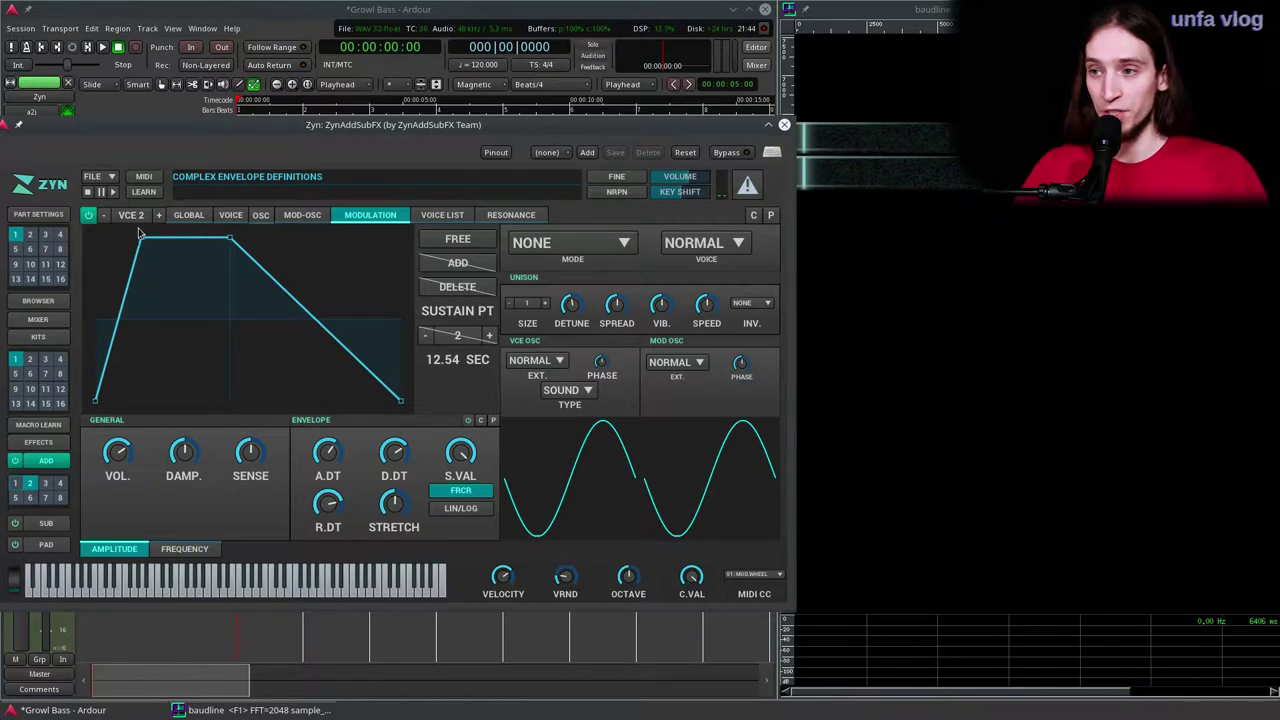
{"action": "left_click", "coordinate": [616, 248]}
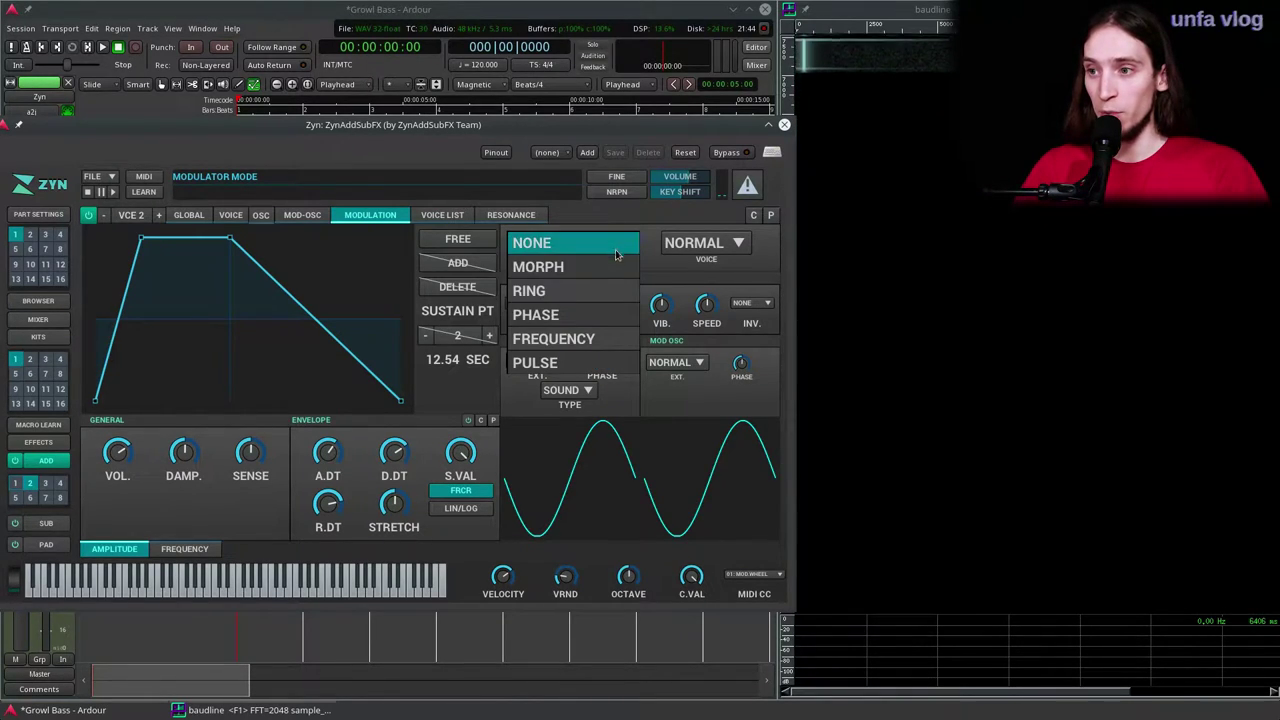
{"action": "left_click", "coordinate": [597, 315]}
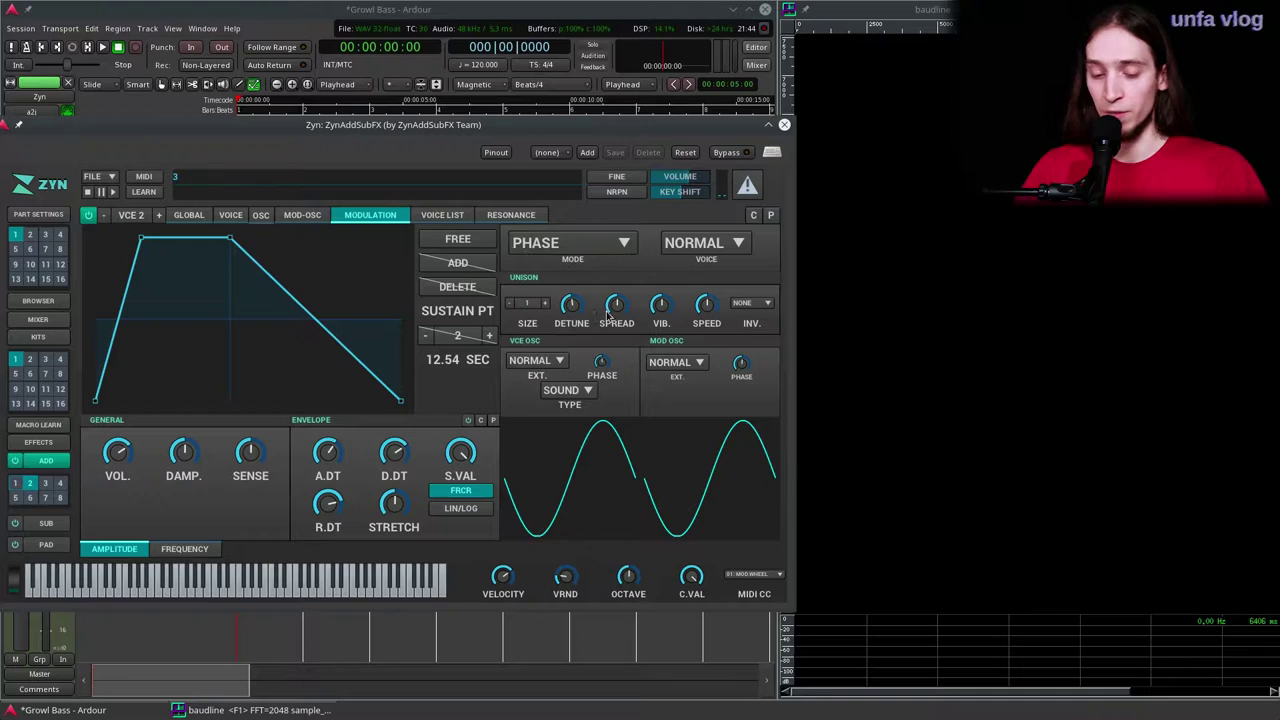
{"action": "left_click", "coordinate": [724, 246]}
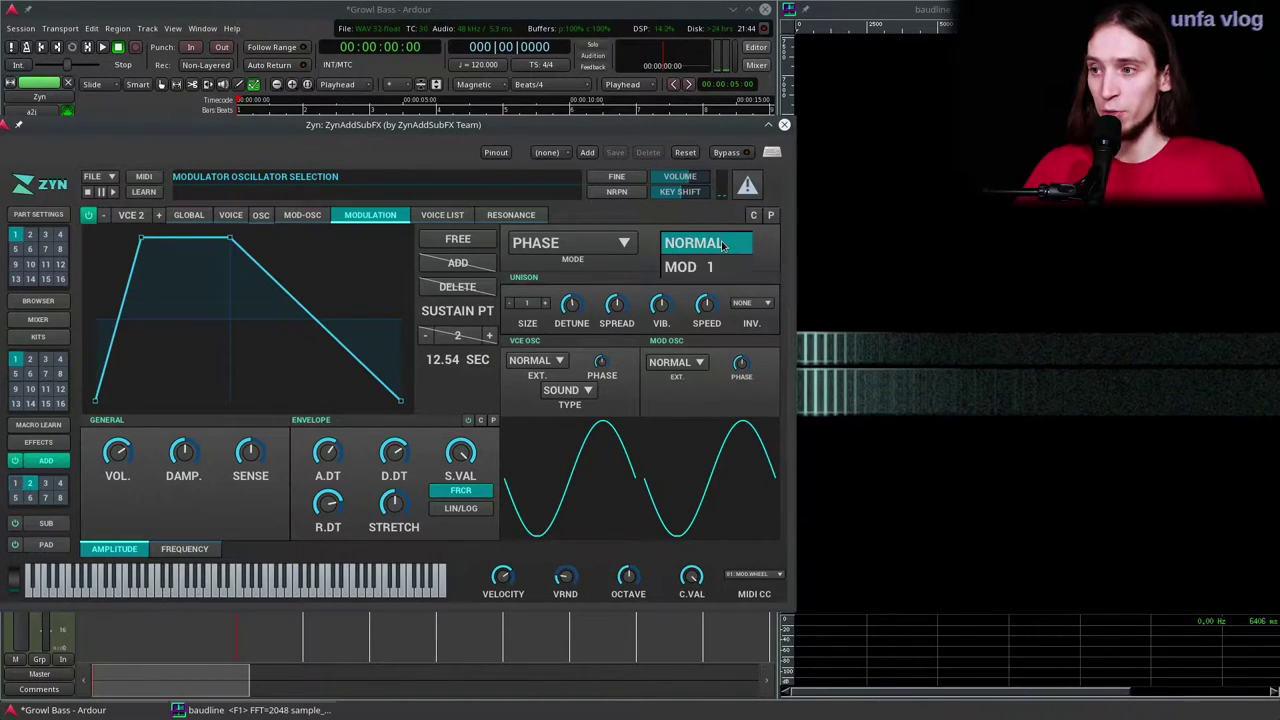
{"action": "left_click", "coordinate": [724, 246]}
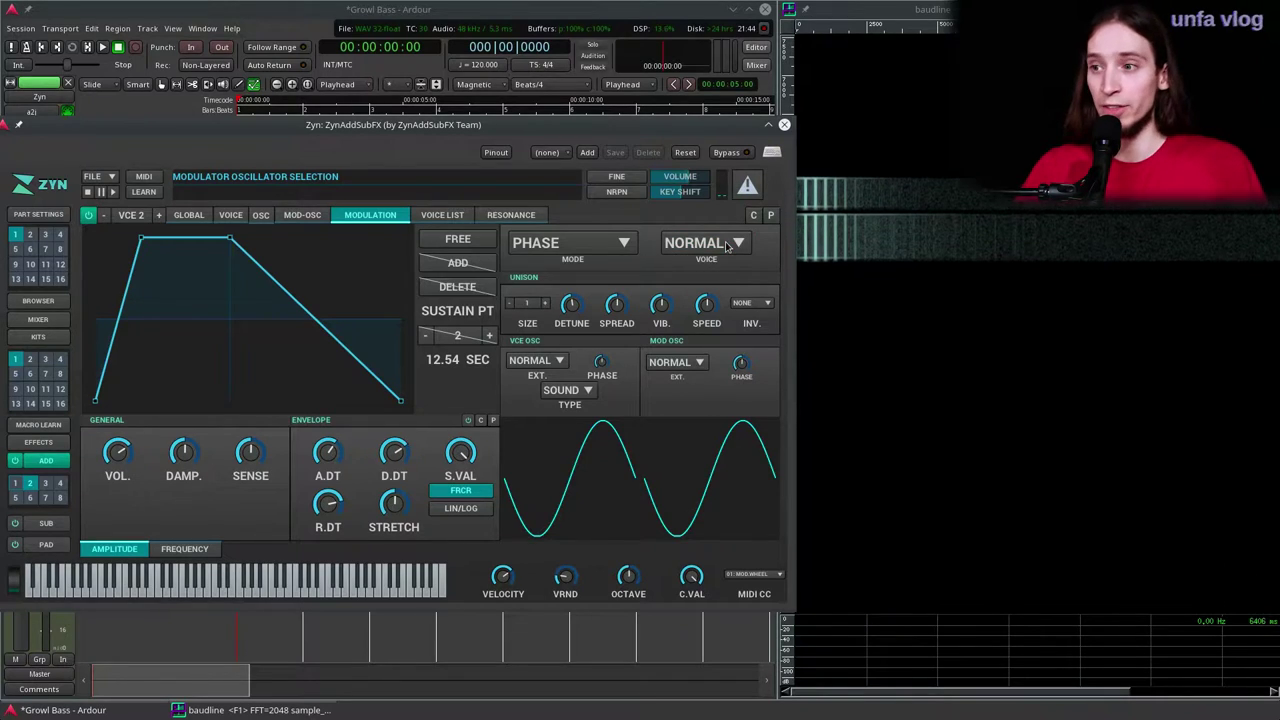
{"action": "left_click", "coordinate": [312, 219]}
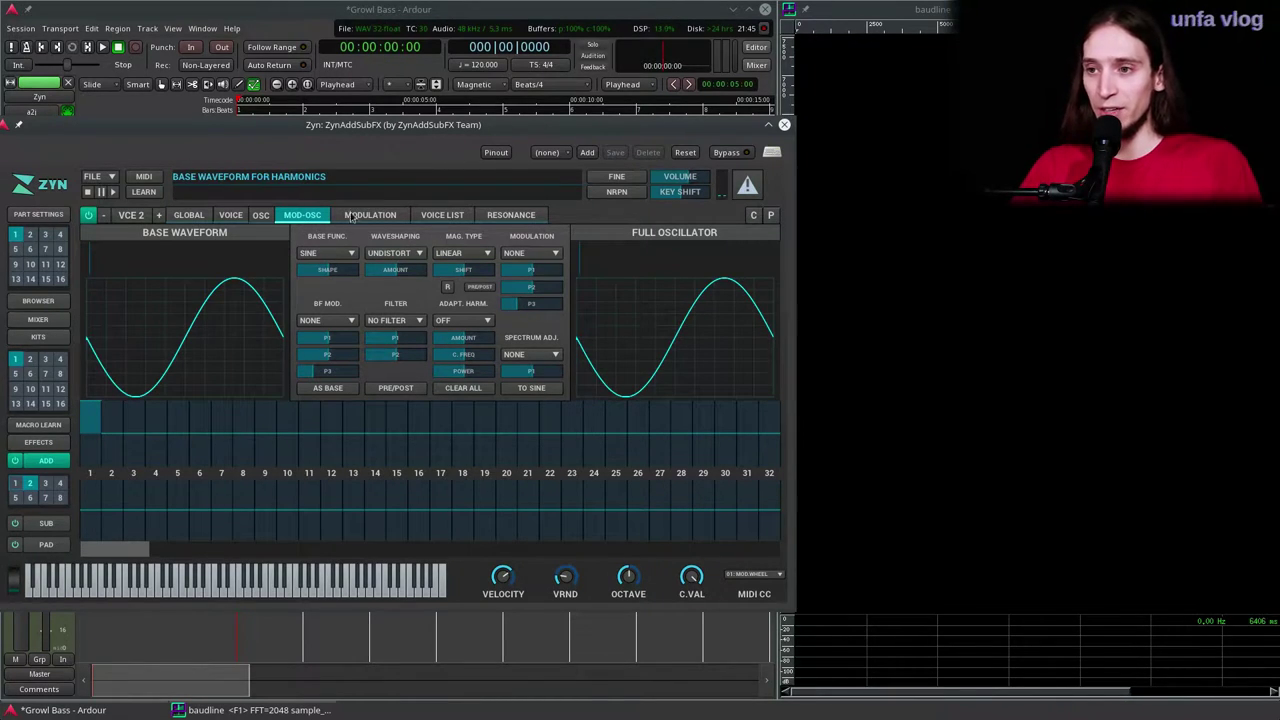
{"action": "left_click", "coordinate": [367, 217]}
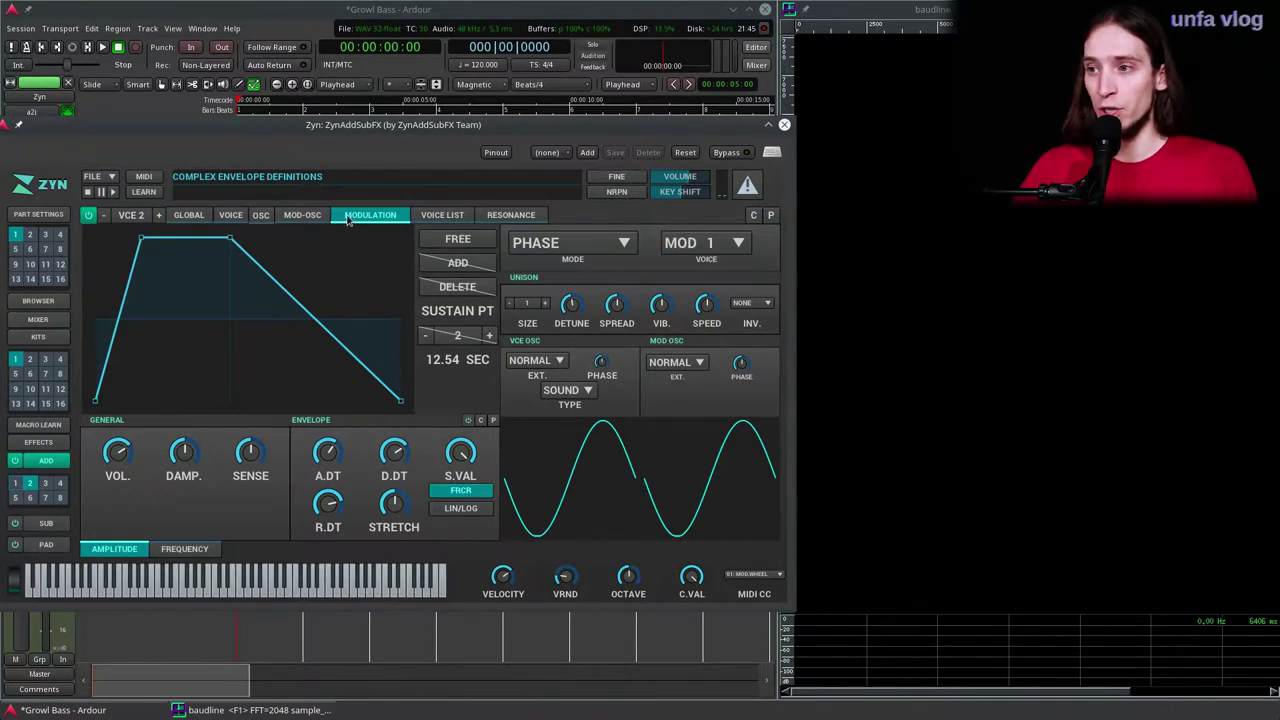
Step: Examine voice 1's modulator oscillator, its modulation options and its amplitude settings alongside voice 2's modulation setup
{"action": "left_click", "coordinate": [300, 217]}
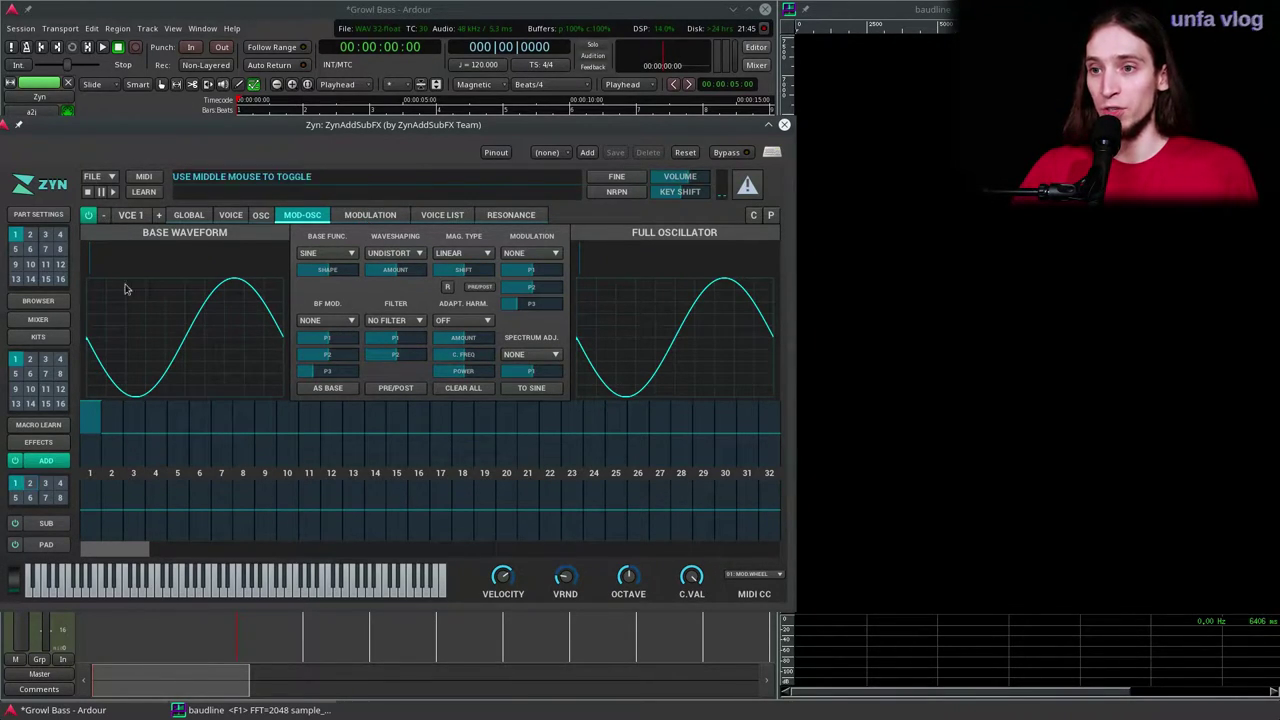
{"action": "left_click", "coordinate": [387, 217]}
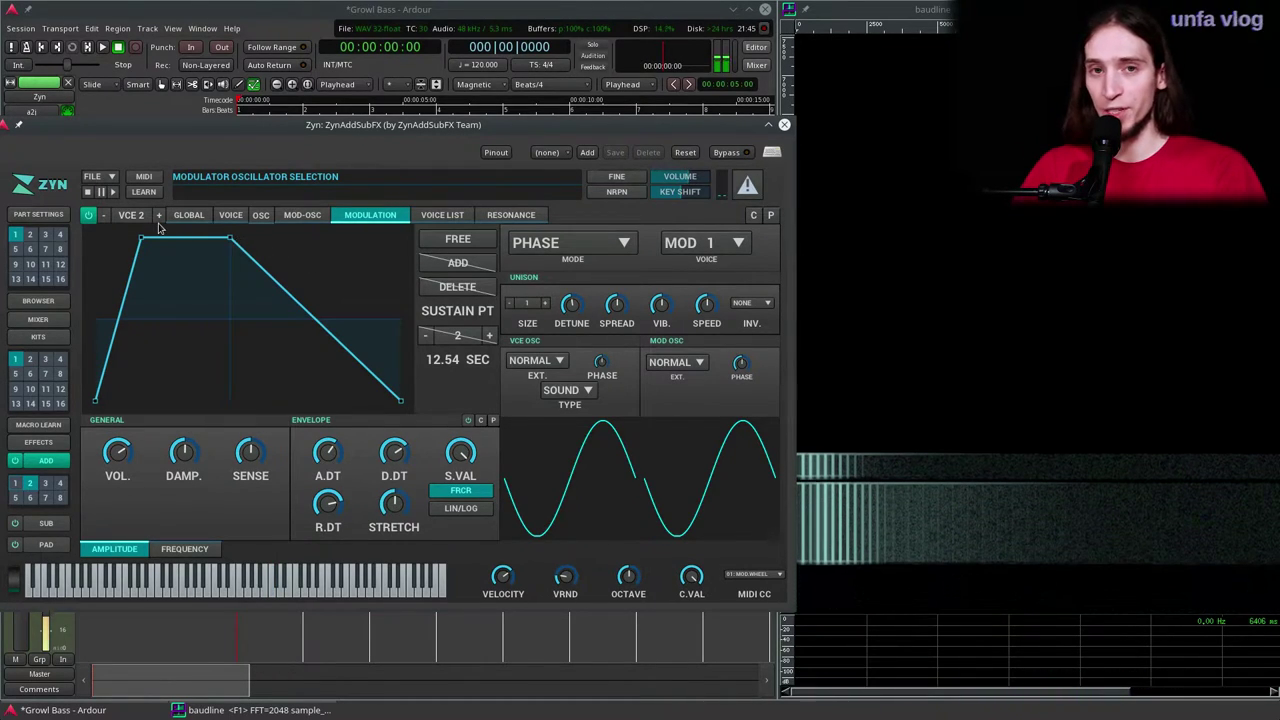
{"action": "left_click", "coordinate": [103, 216]}
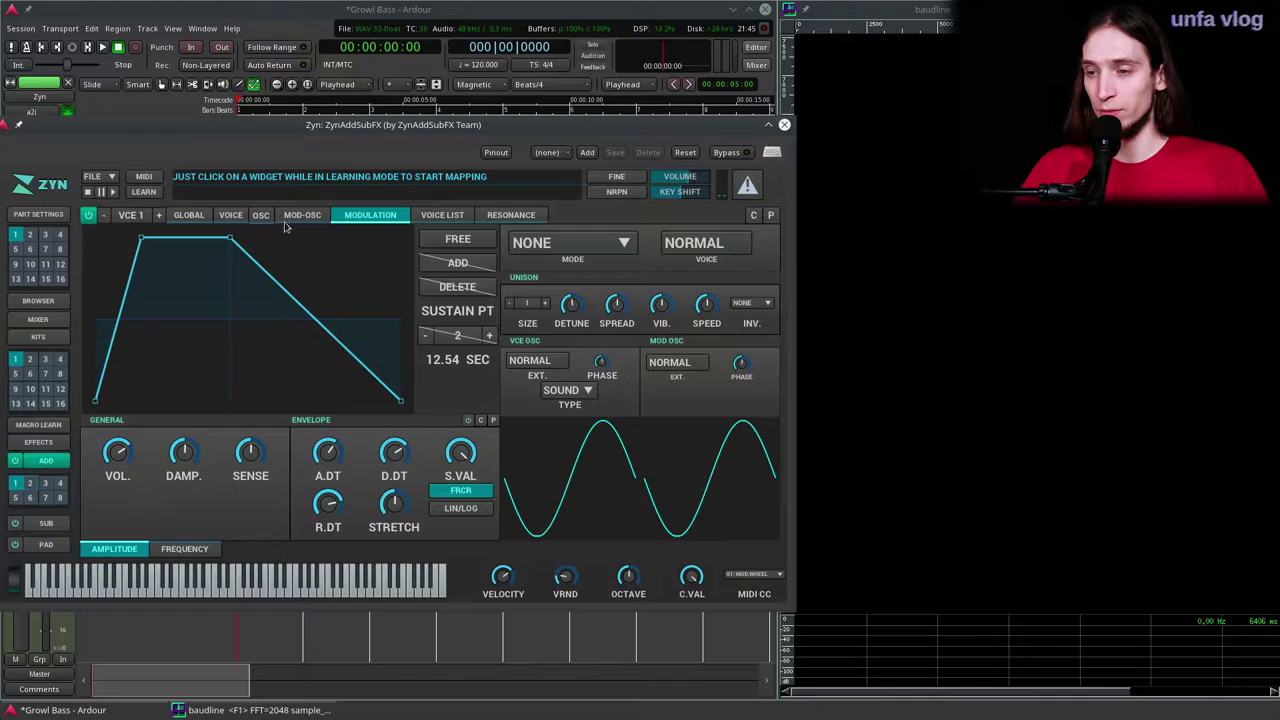
{"action": "left_click", "coordinate": [190, 216]}
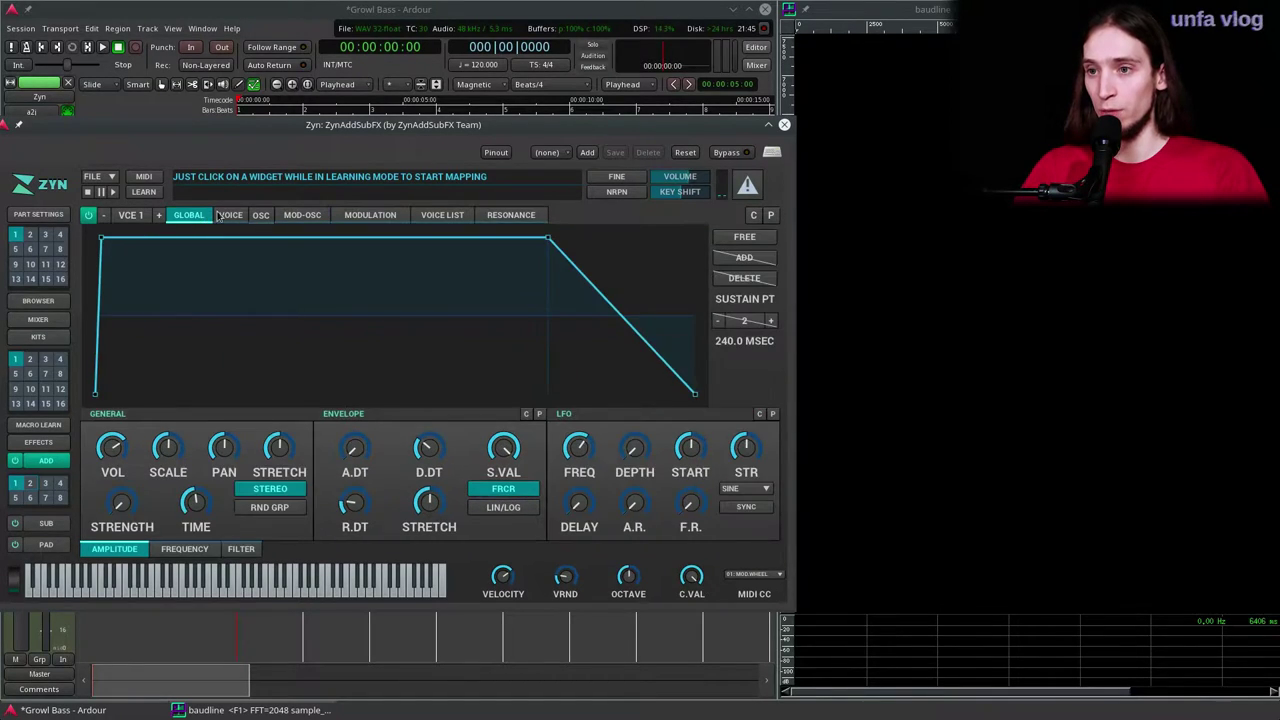
{"action": "left_click", "coordinate": [231, 217]}
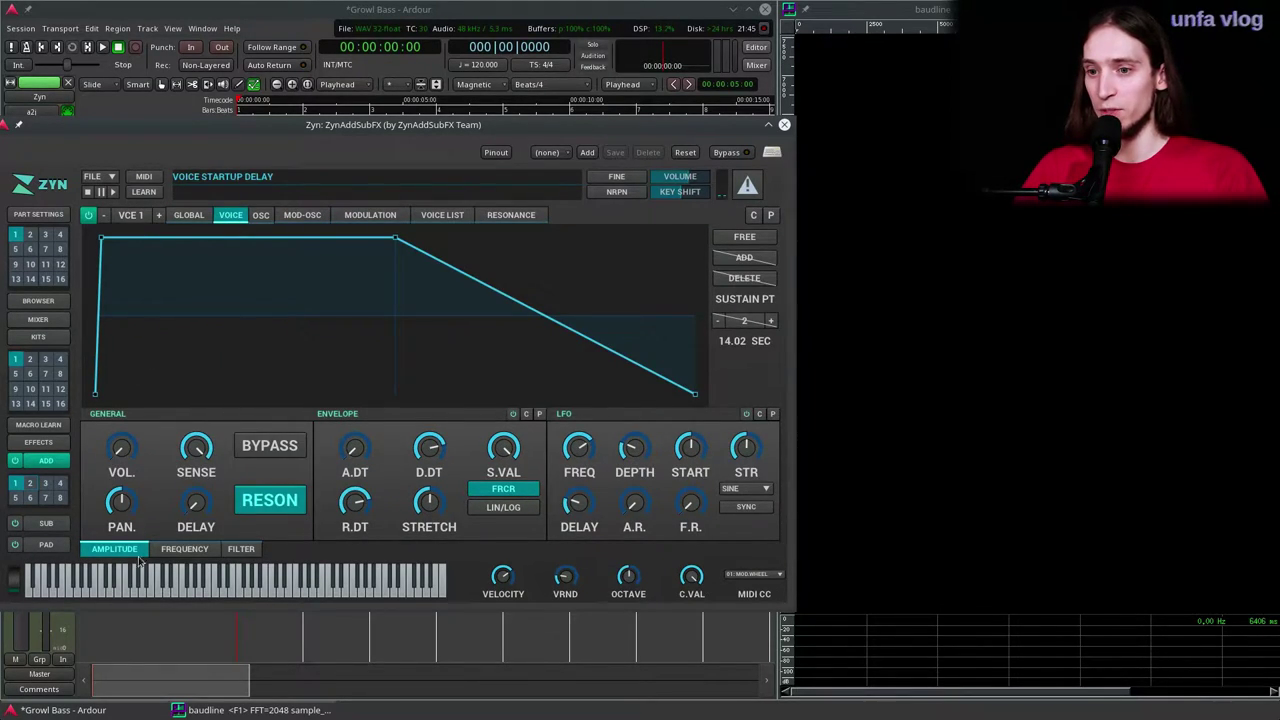
Step: Raise voice 2's amplitude volume to maximum
{"action": "left_click", "coordinate": [159, 215]}
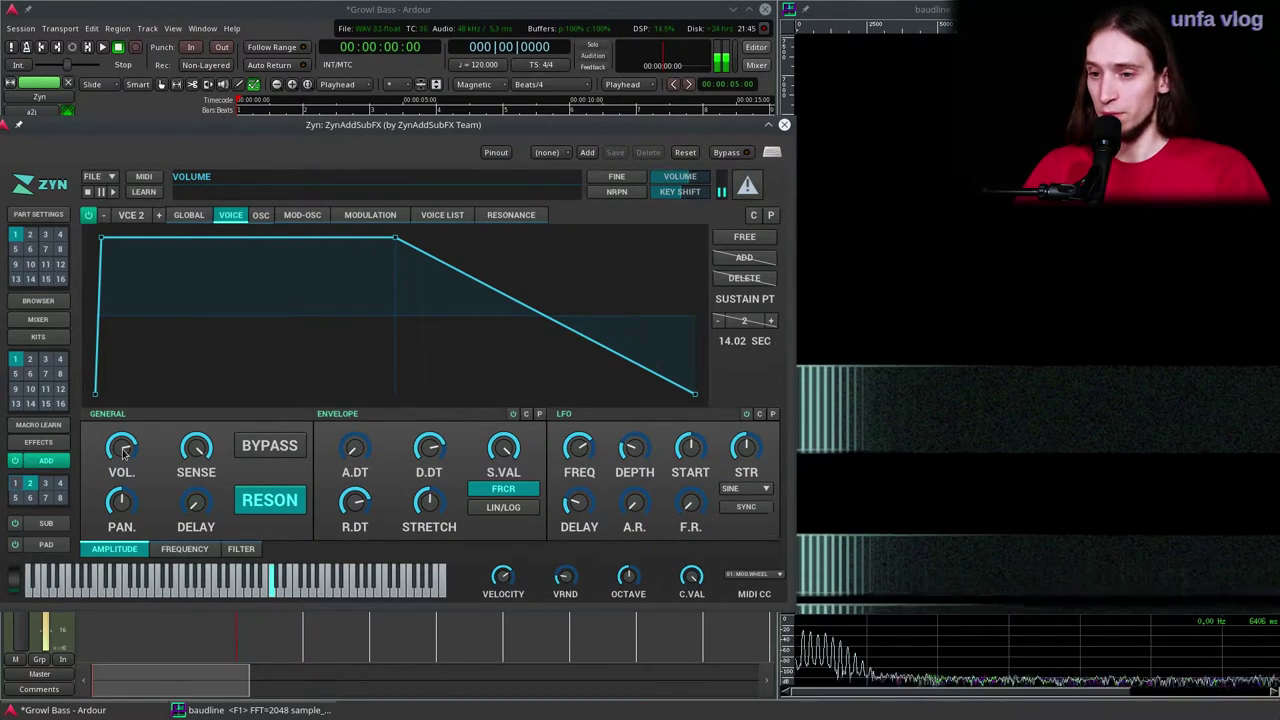
{"action": "left_click_drag", "start_coordinate": [124, 444], "coordinate": [127, 414]}
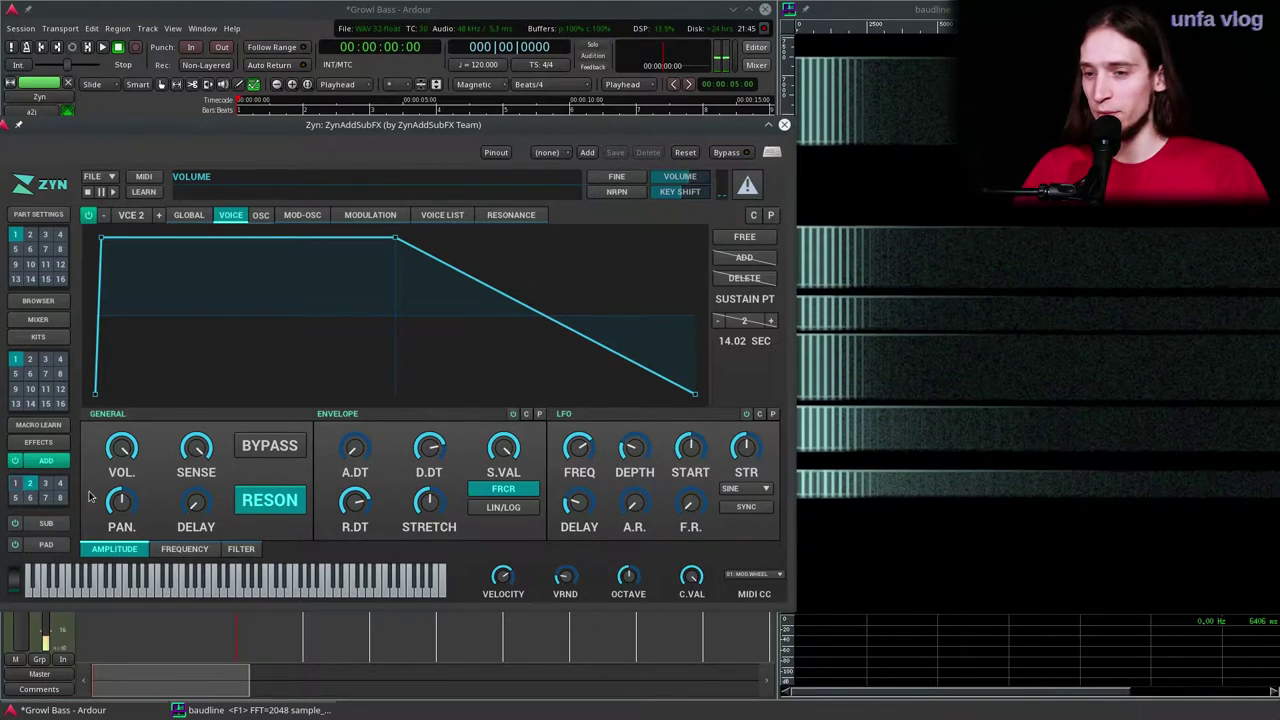
{"action": "left_click_drag", "start_coordinate": [117, 447], "coordinate": [119, 436]}
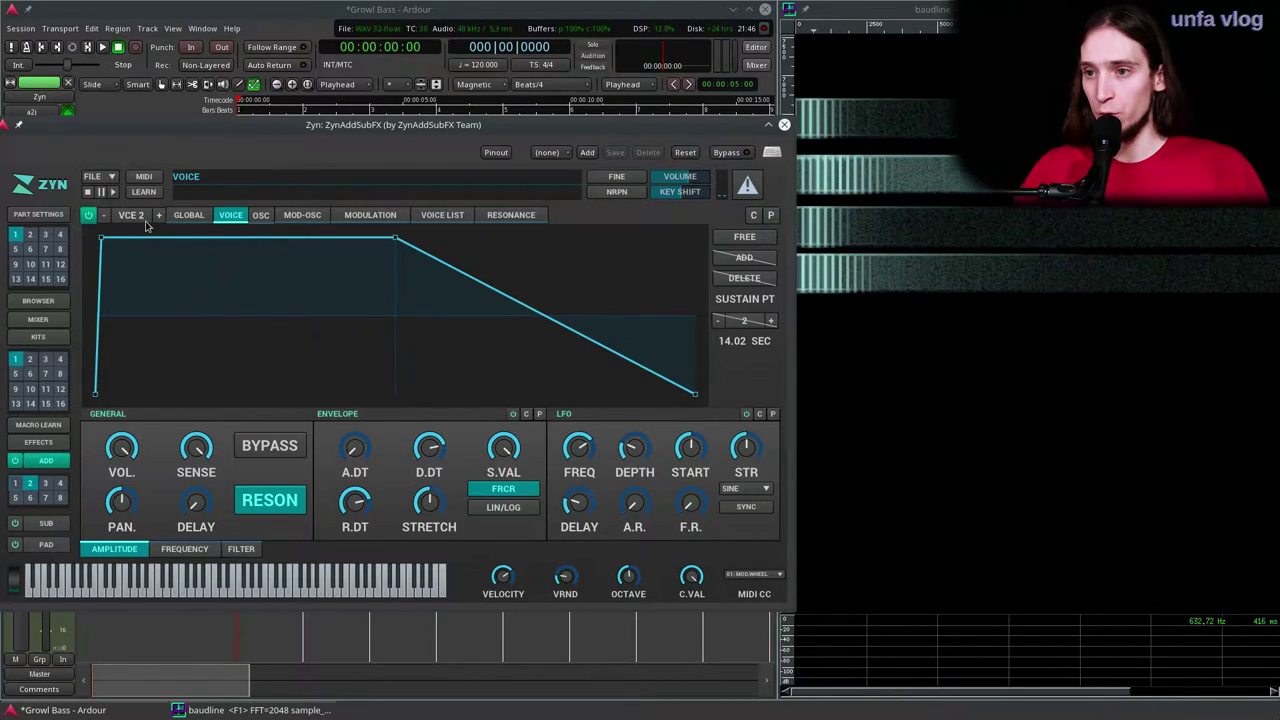
Step: Adjust voice 2's phase modulator volume by ear and raise its damping and velocity sensing to maximum
{"action": "left_click", "coordinate": [369, 216]}
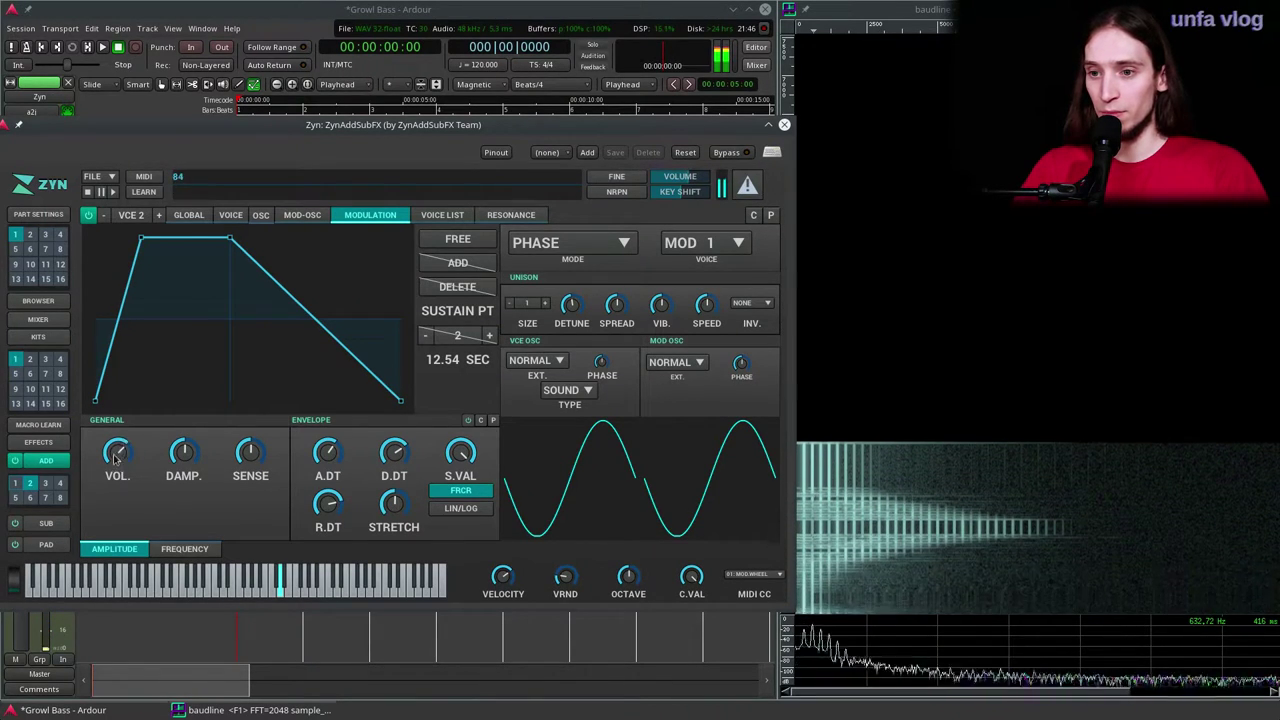
{"action": "left_click_drag", "start_coordinate": [117, 468], "coordinate": [121, 495]}
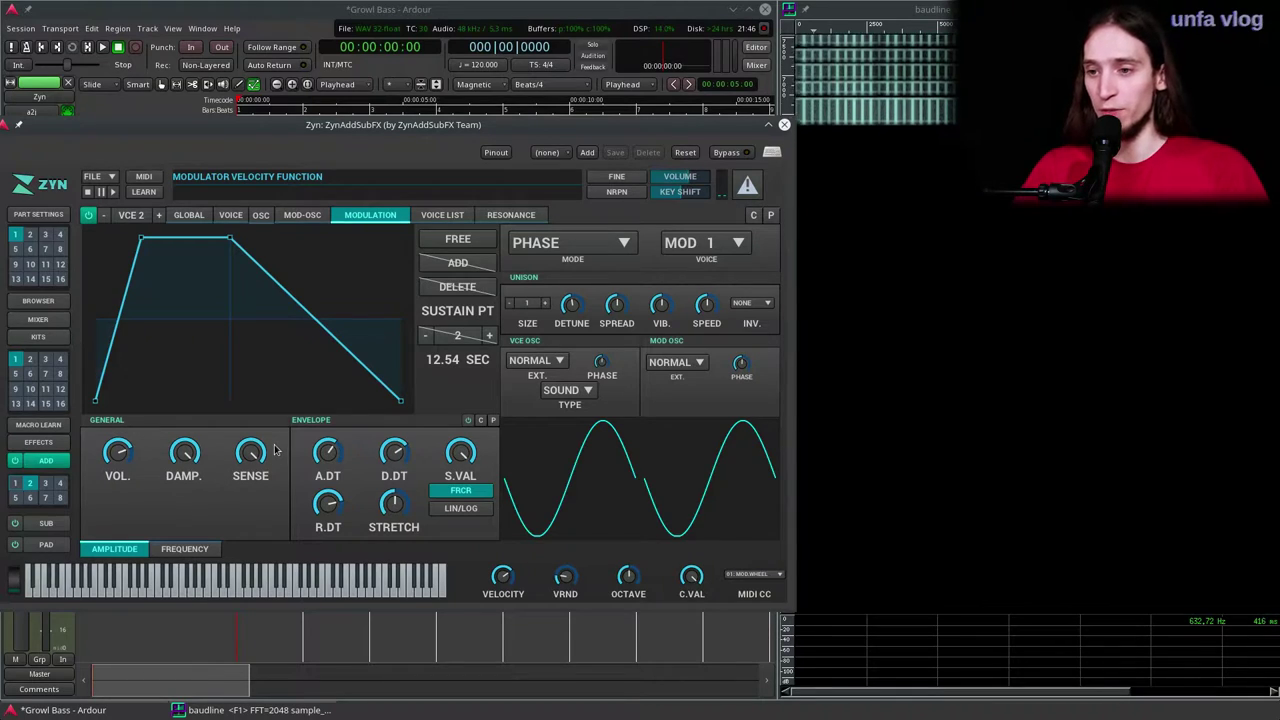
Step: Set voice 2's modulator velocity sensing to 0, play test notes, and return the sensing to 127
{"action": "left_click_drag", "start_coordinate": [252, 458], "coordinate": [259, 688]}
{"action": "left_click", "coordinate": [267, 576]}
{"action": "left_click", "coordinate": [267, 575]}
{"action": "left_click", "coordinate": [266, 573]}
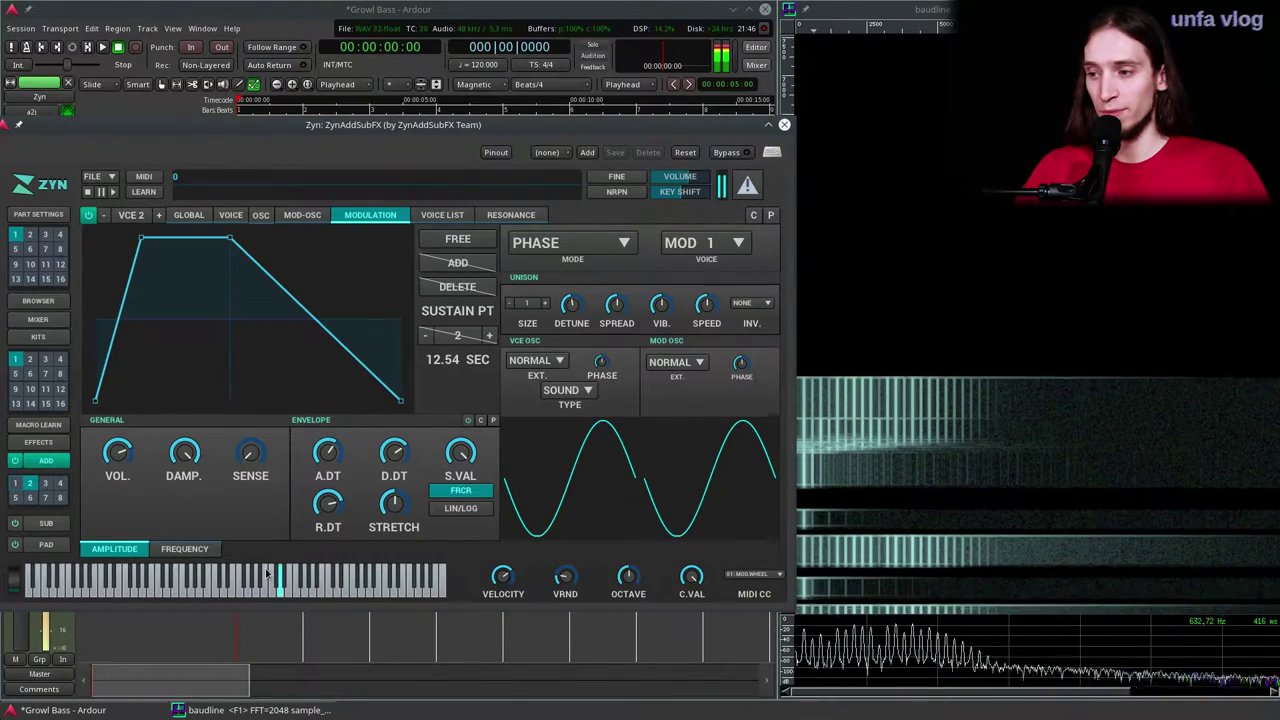
{"action": "left_click", "coordinate": [265, 571]}
{"action": "left_click_drag", "start_coordinate": [251, 461], "coordinate": [257, 149]}
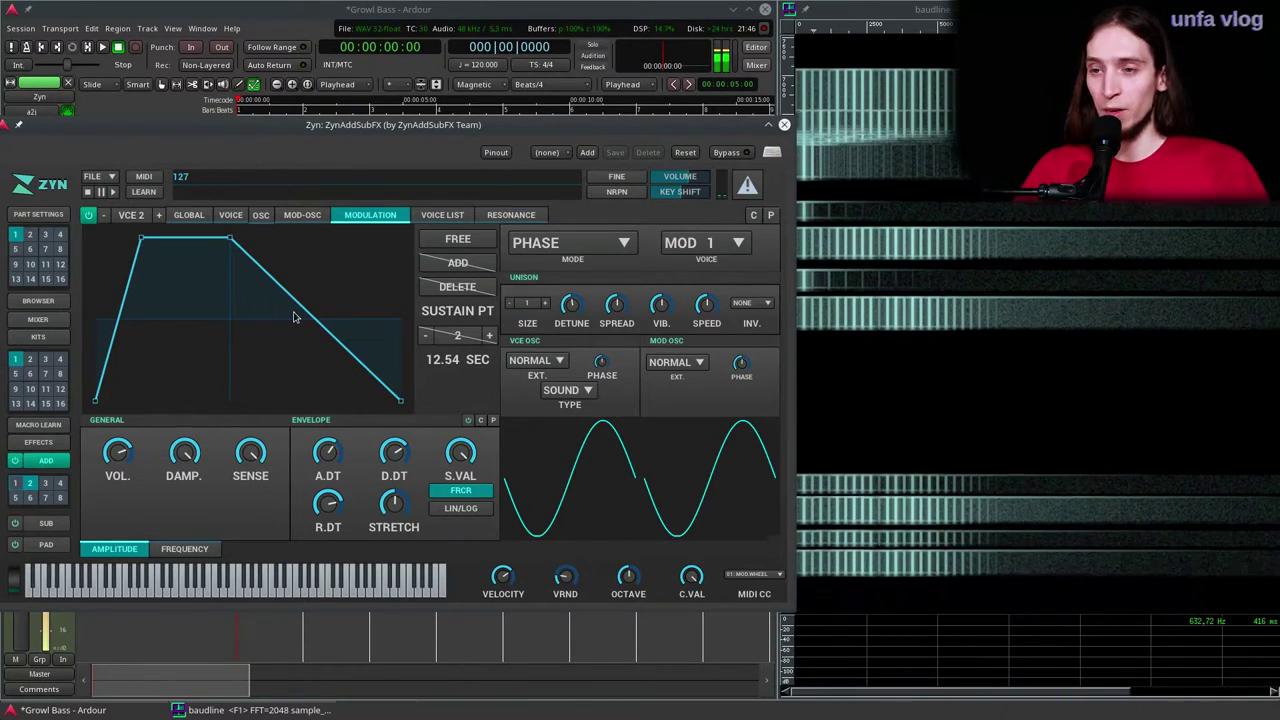
Step: Check the velocity sensing controls in the global, voice 2 and part settings
{"action": "left_click", "coordinate": [193, 217]}
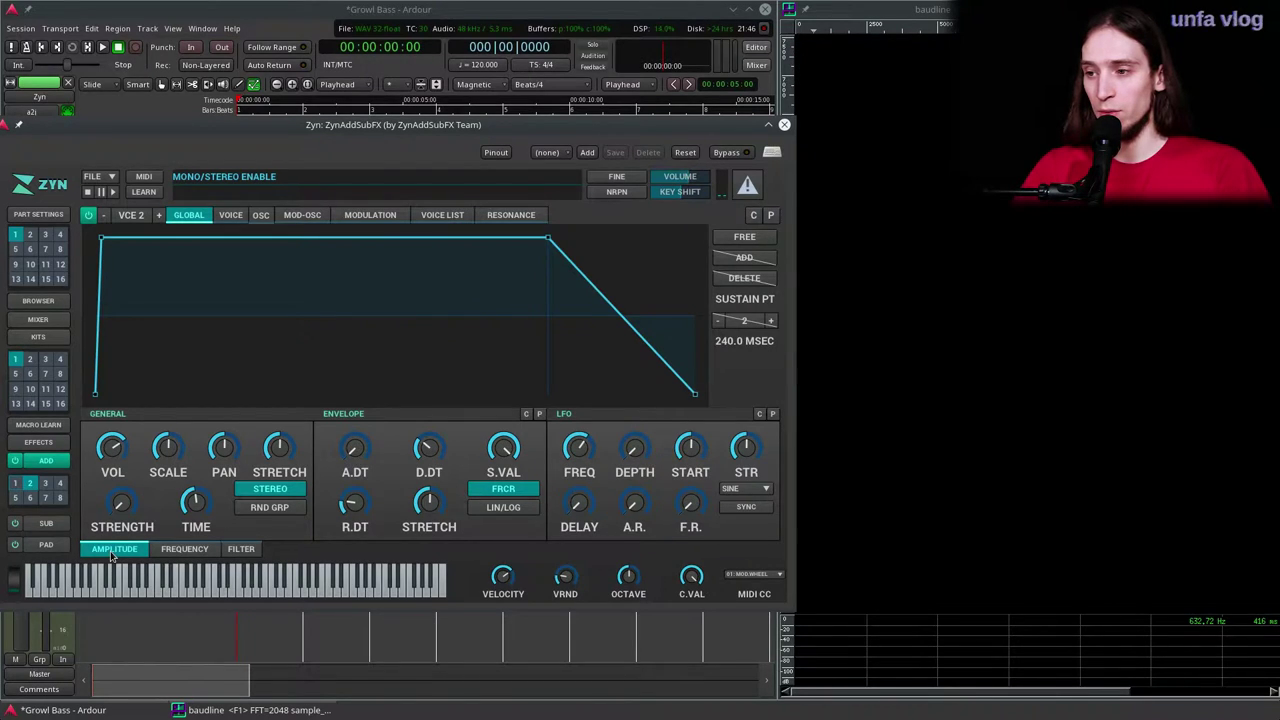
{"action": "left_click", "coordinate": [232, 216]}
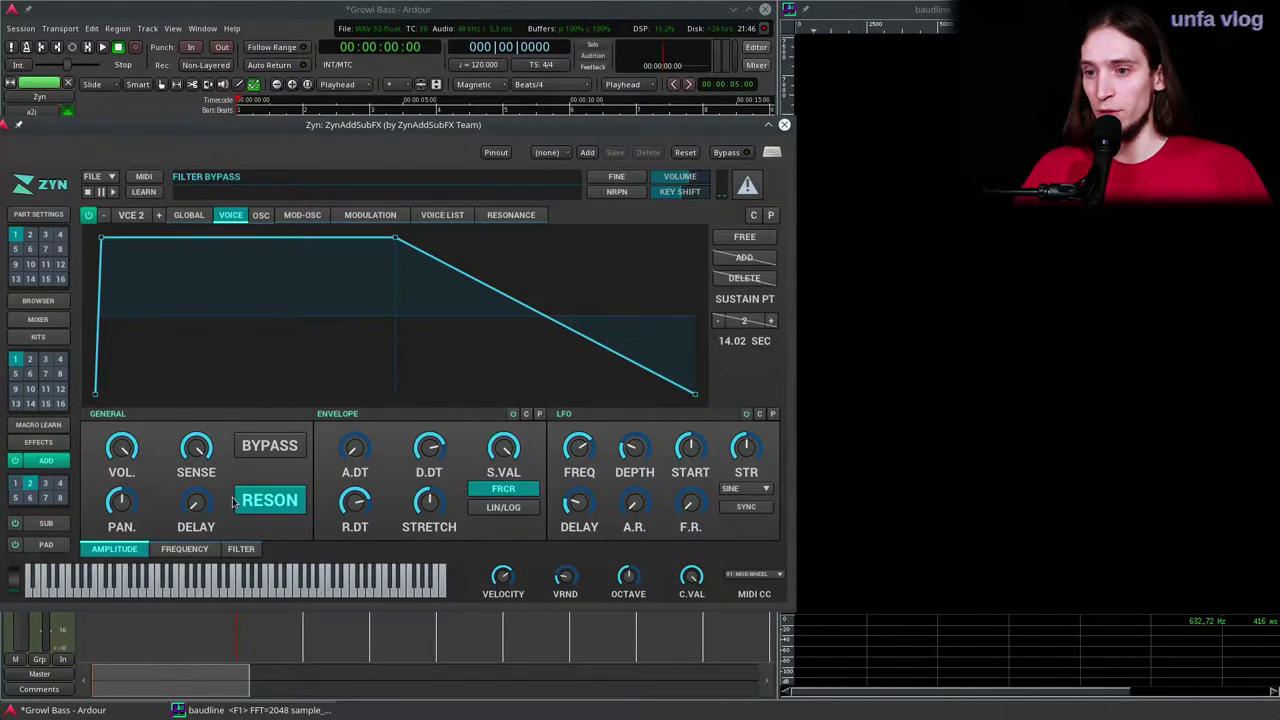
{"action": "left_click", "coordinate": [189, 215]}
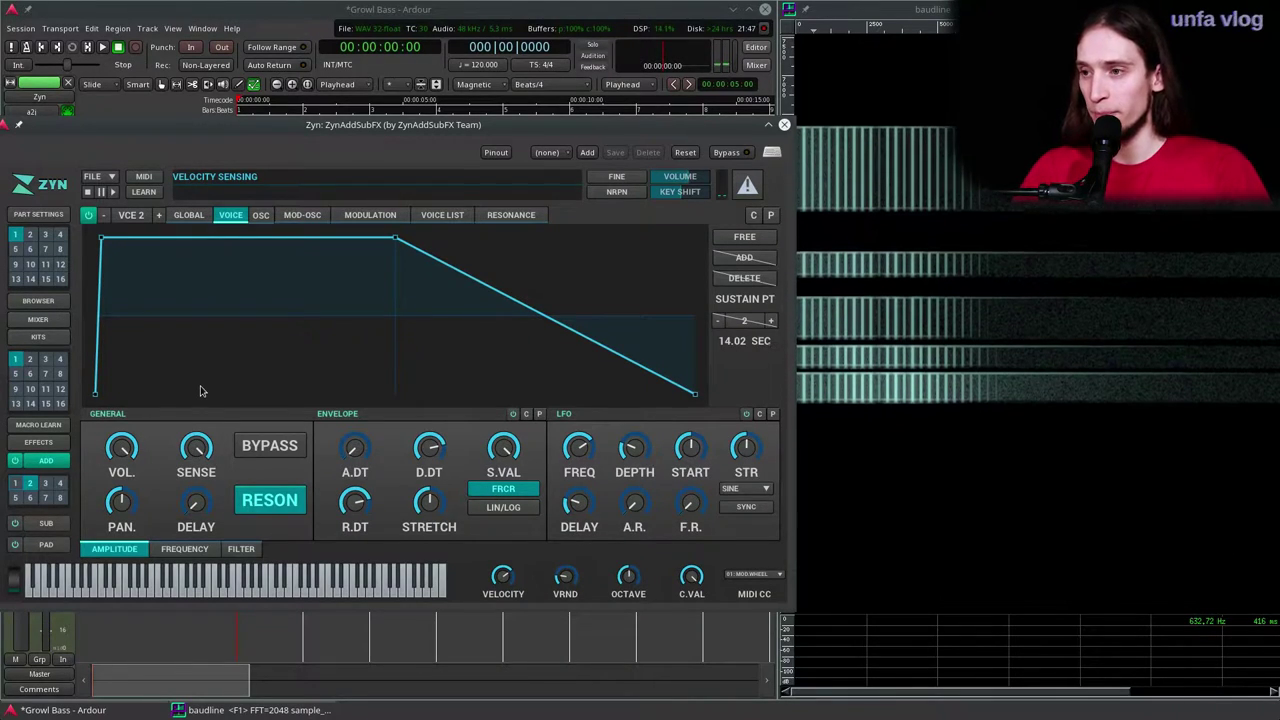
{"action": "left_click", "coordinate": [38, 214]}
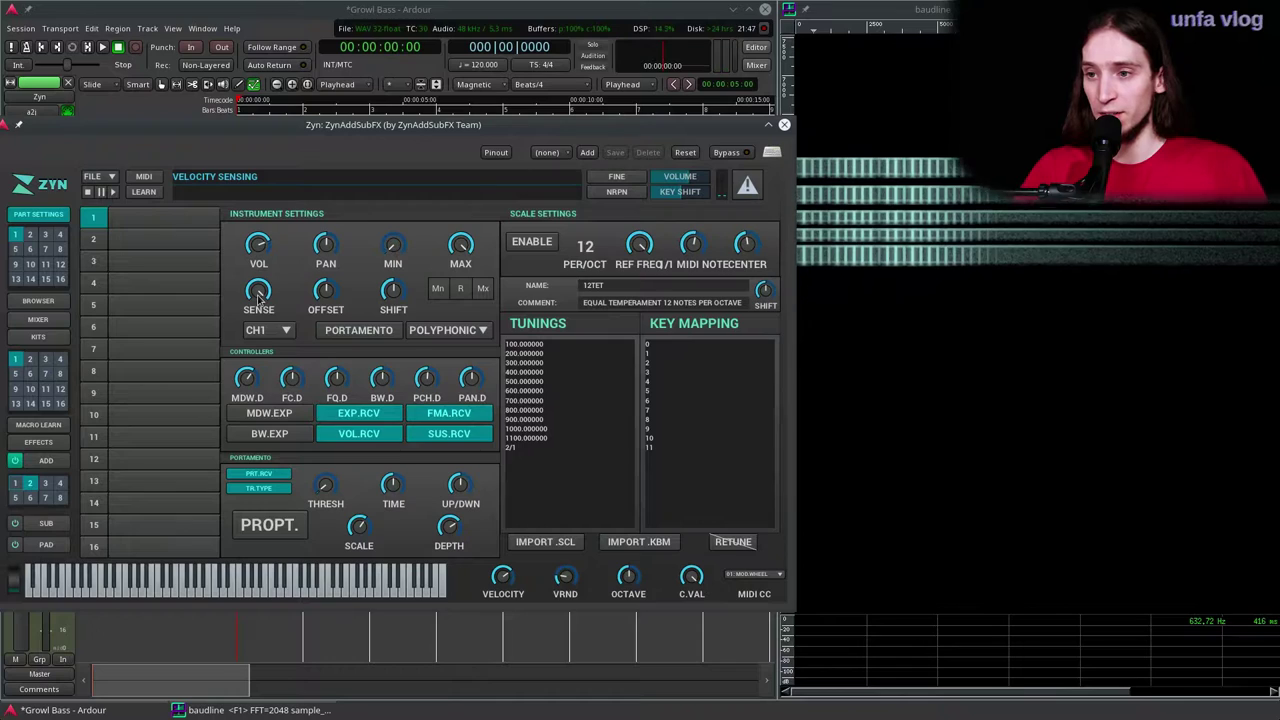
{"action": "left_click", "coordinate": [60, 461]}
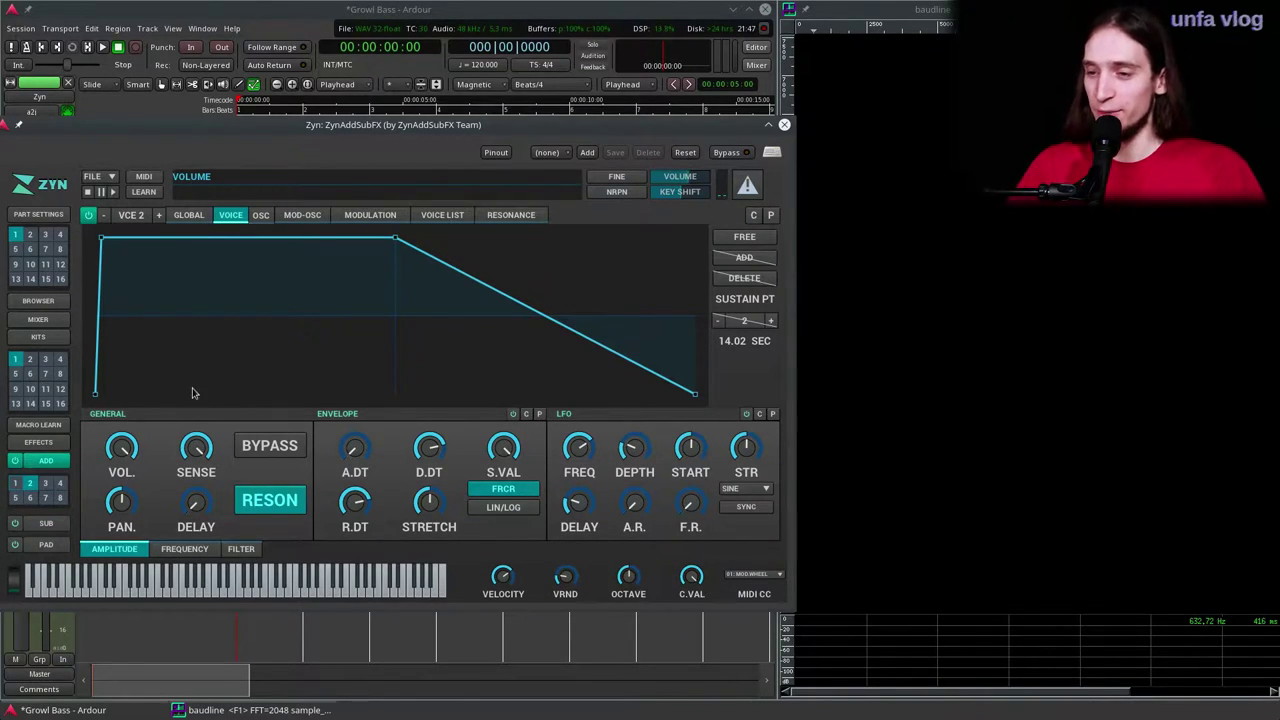
Step: Set voice 2's oscillator base function to Triangle and raise its shape to 103
{"action": "left_click", "coordinate": [261, 216]}
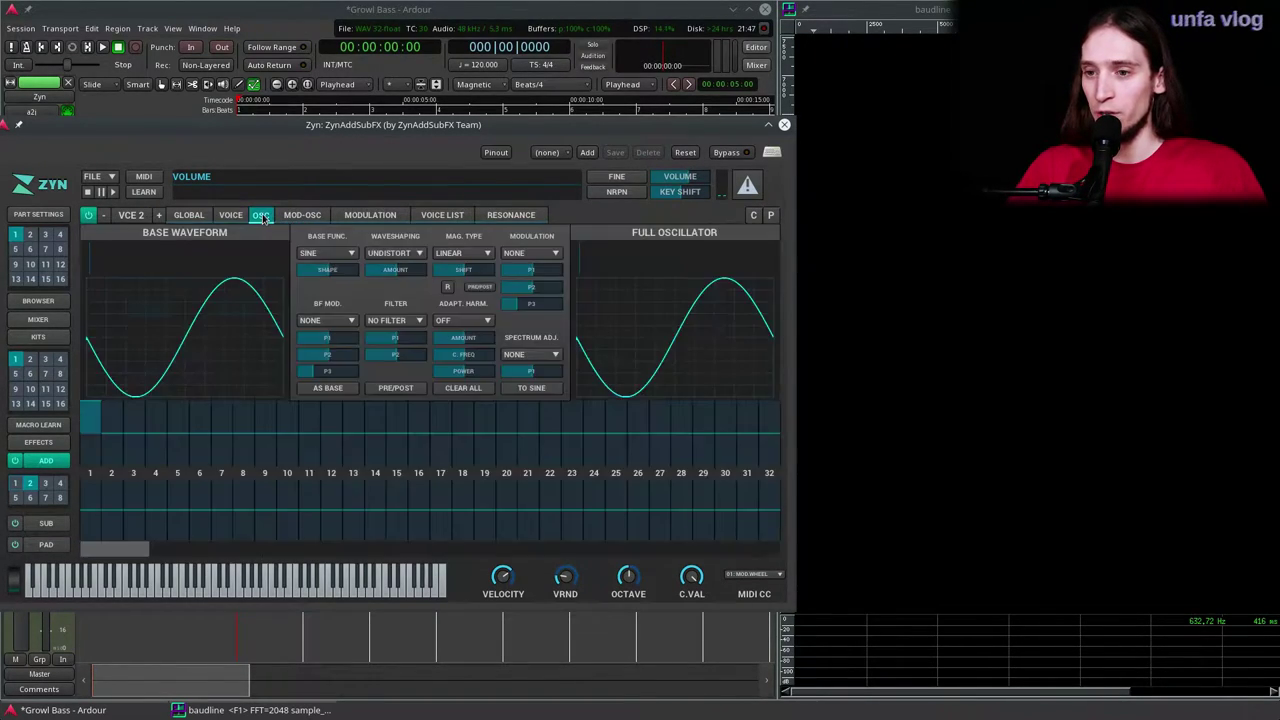
{"action": "left_click", "coordinate": [322, 254]}
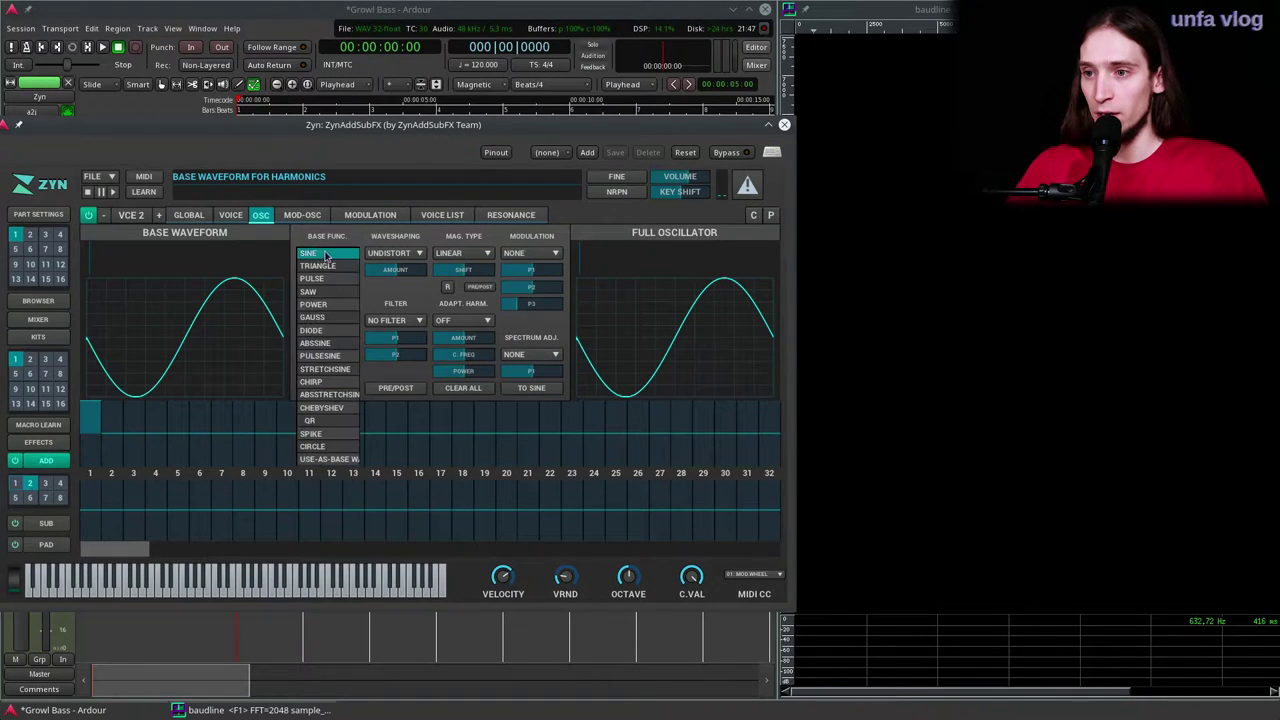
{"action": "left_click", "coordinate": [338, 268]}
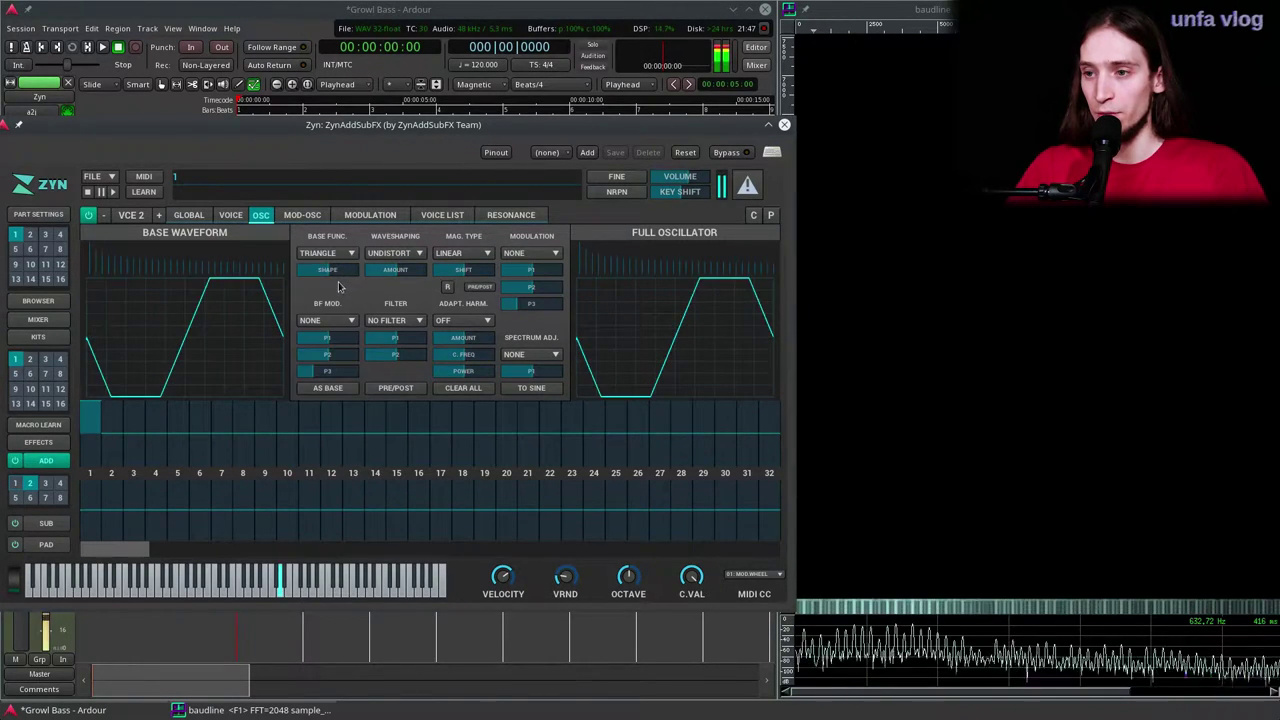
{"action": "left_click_drag", "start_coordinate": [362, 274], "coordinate": [352, 276]}
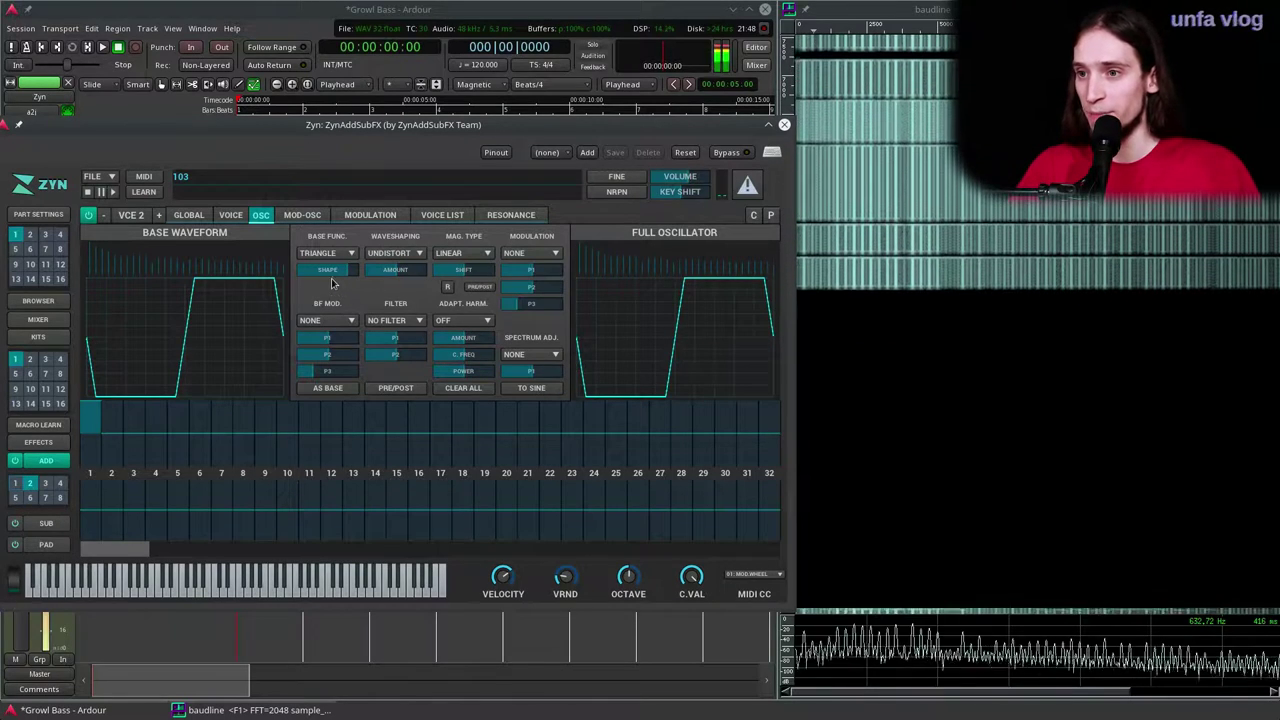
Step: Set voice 1's oscillator base function to Triangle and raise its shape to 90
{"action": "left_click", "coordinate": [104, 215]}
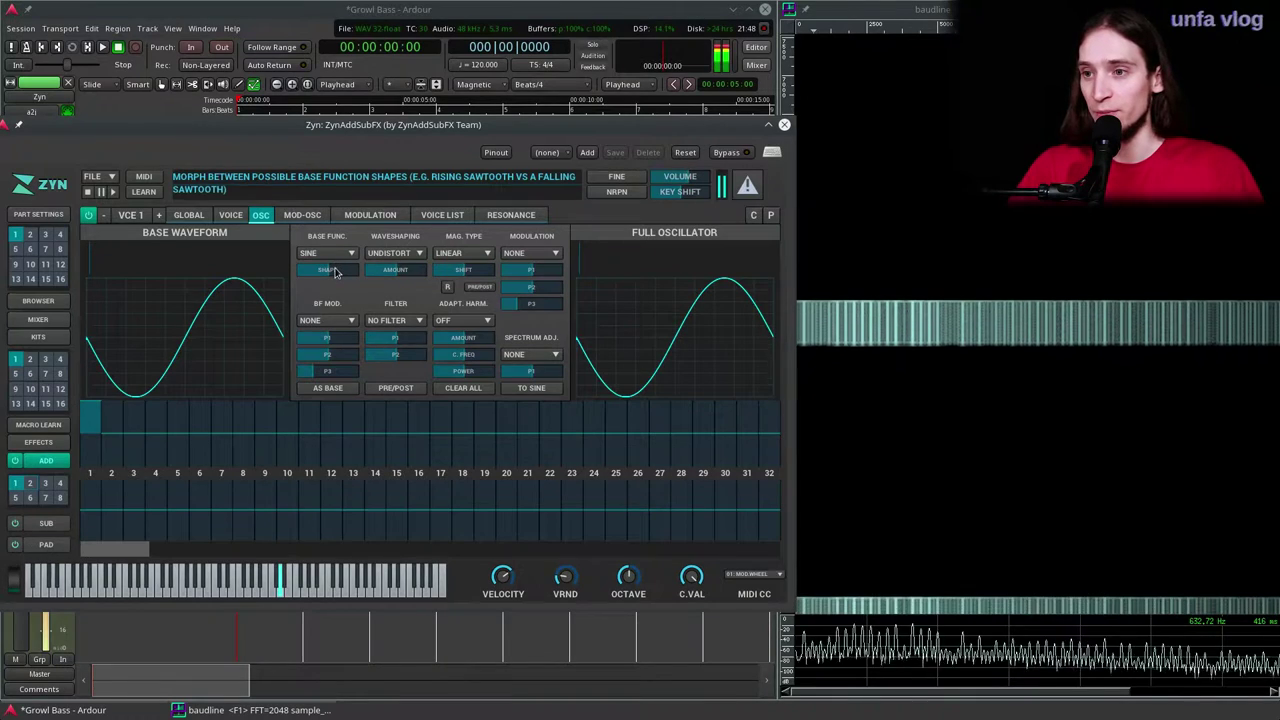
{"action": "left_click", "coordinate": [327, 253]}
{"action": "left_click", "coordinate": [322, 267]}
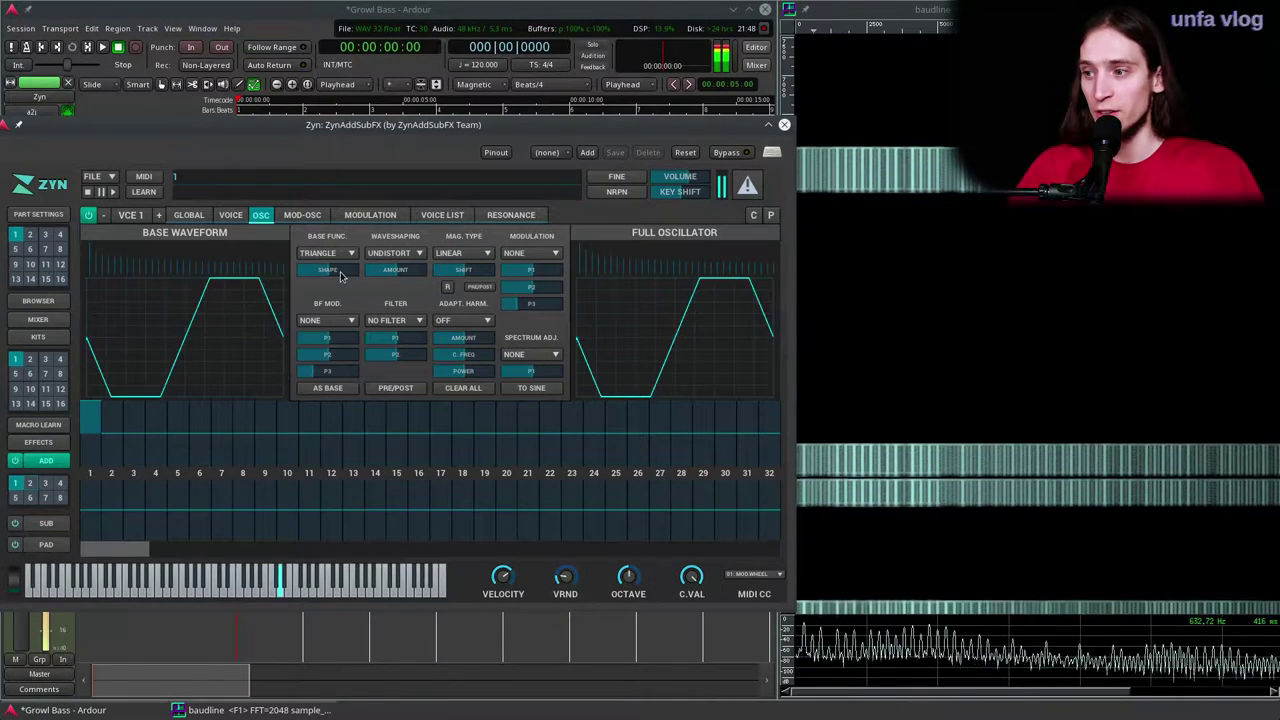
{"action": "mouse_move", "coordinate": [337, 272]}
{"action": "left_mouse_down"}
{"action": "mouse_move", "coordinate": [355, 274]}
{"action": "mouse_move", "coordinate": [322, 283]}
{"action": "left_mouse_up"}
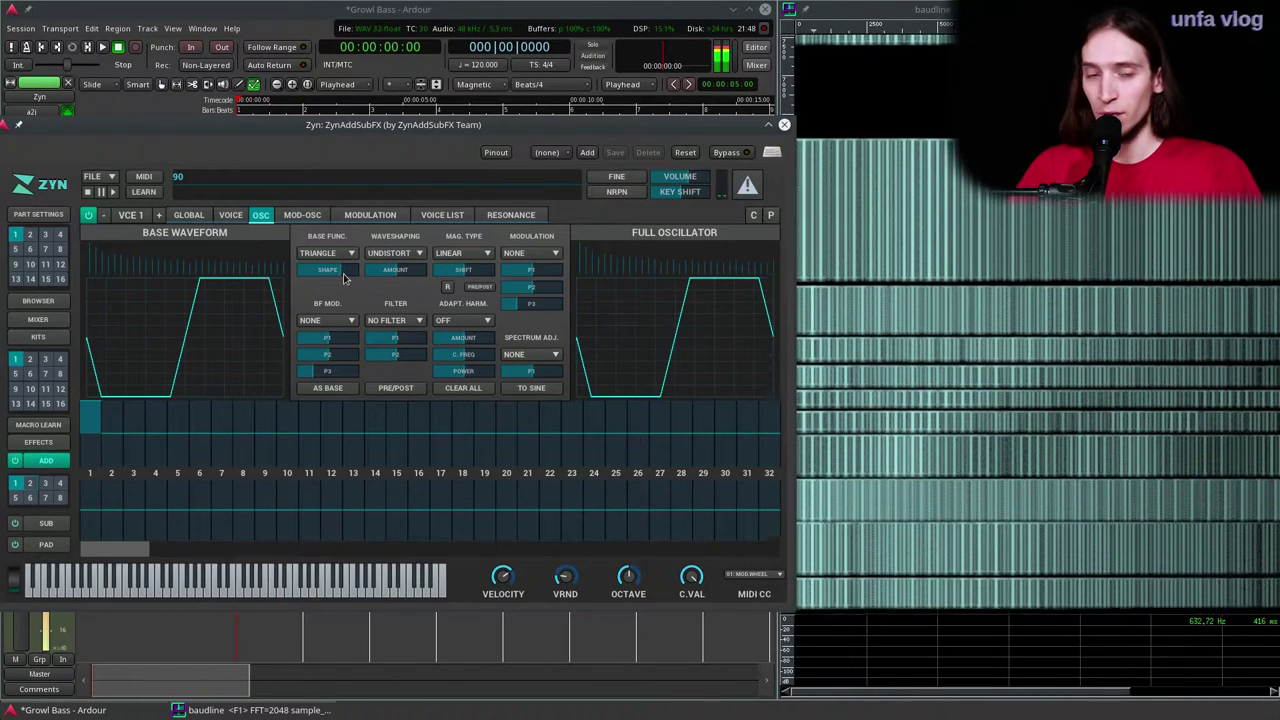
Step: Apply Asymmetric waveshaping to voice 1's oscillator and tune the amount by ear
{"action": "left_click", "coordinate": [393, 254]}
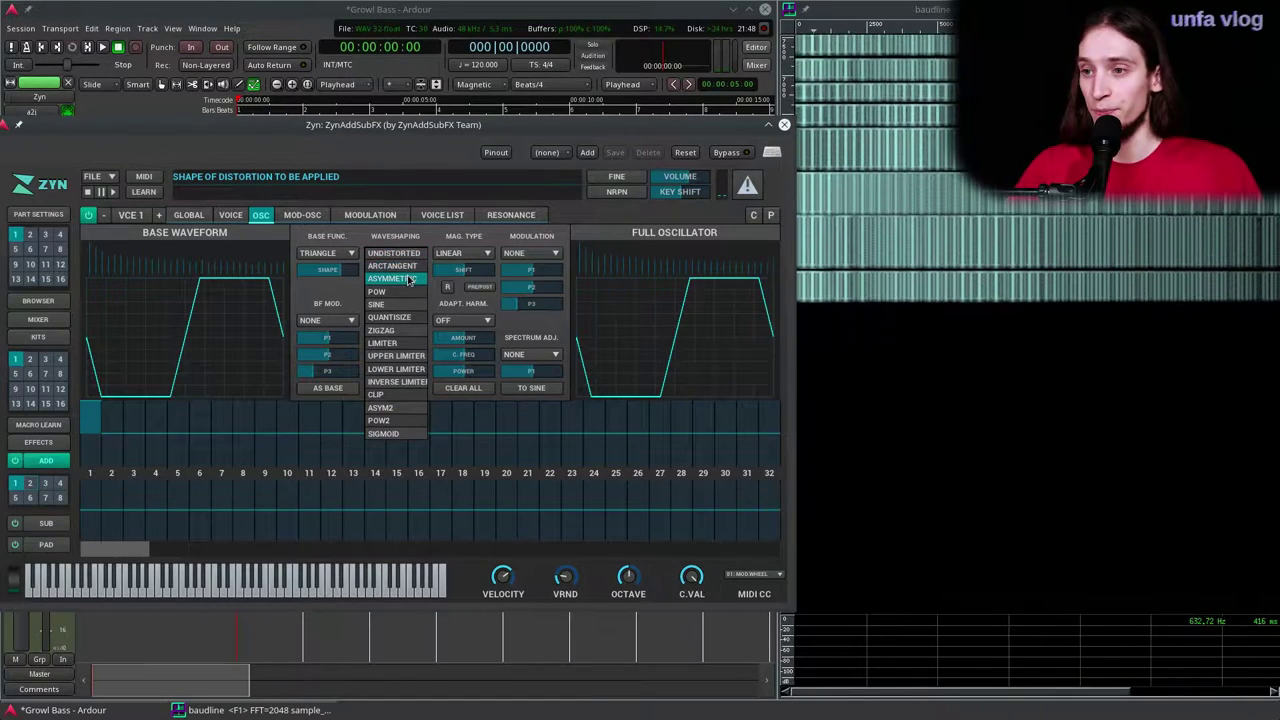
{"action": "left_click", "coordinate": [409, 280]}
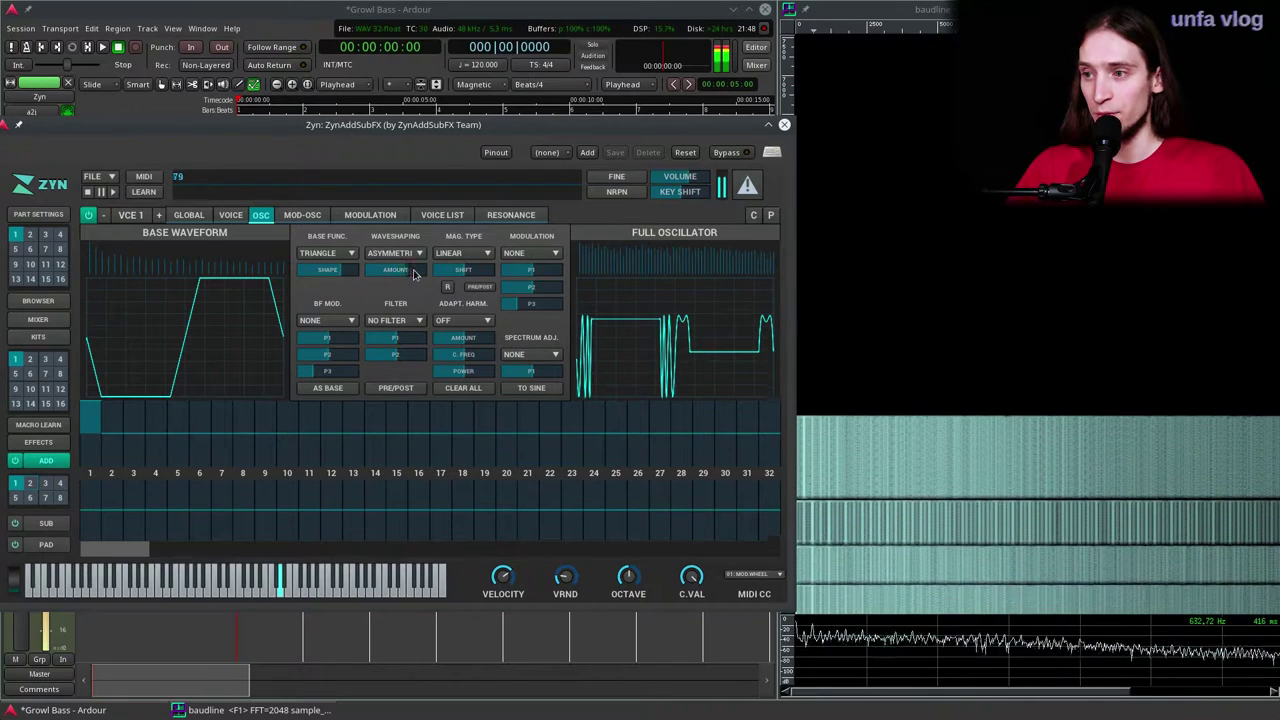
{"action": "left_click_drag", "start_coordinate": [413, 275], "coordinate": [407, 279]}
Step: Try the LP harmonic filter on voice 1's oscillator, raising its first parameter to 115
{"action": "left_click", "coordinate": [396, 320]}
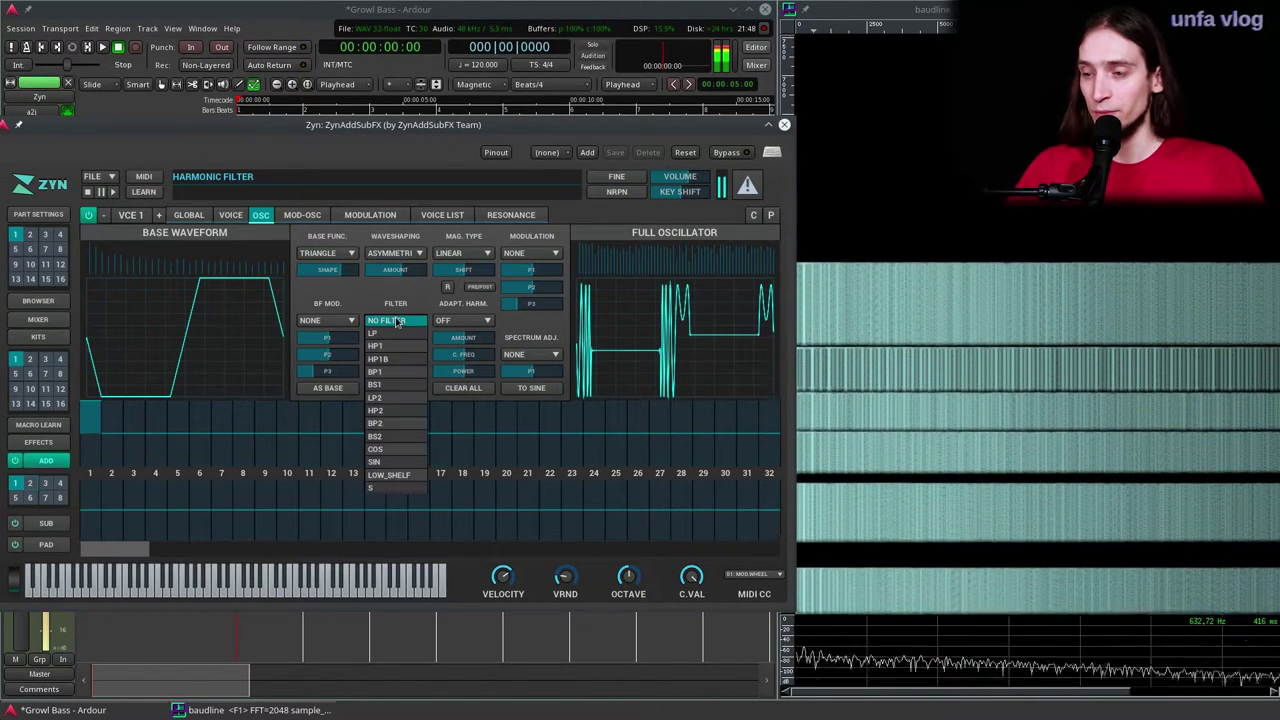
{"action": "left_click", "coordinate": [396, 334]}
{"action": "left_click_drag", "start_coordinate": [392, 340], "coordinate": [429, 336]}
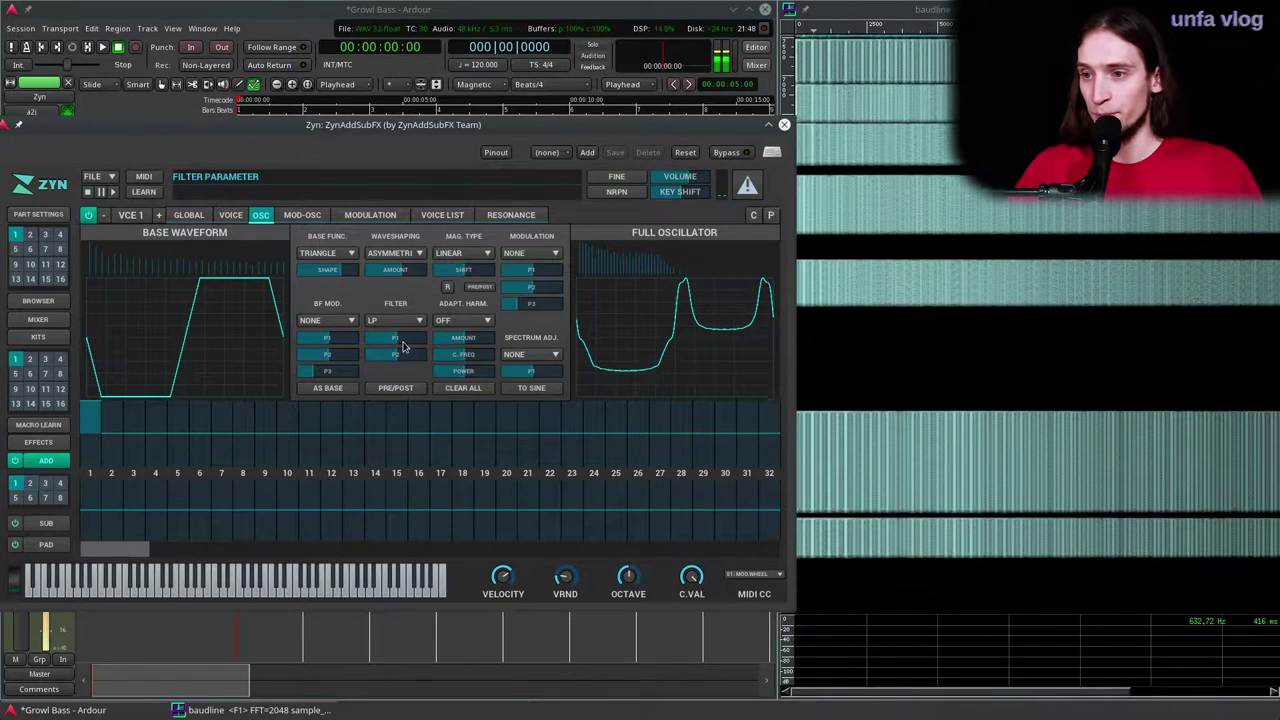
{"action": "left_click_drag", "start_coordinate": [408, 345], "coordinate": [428, 346]}
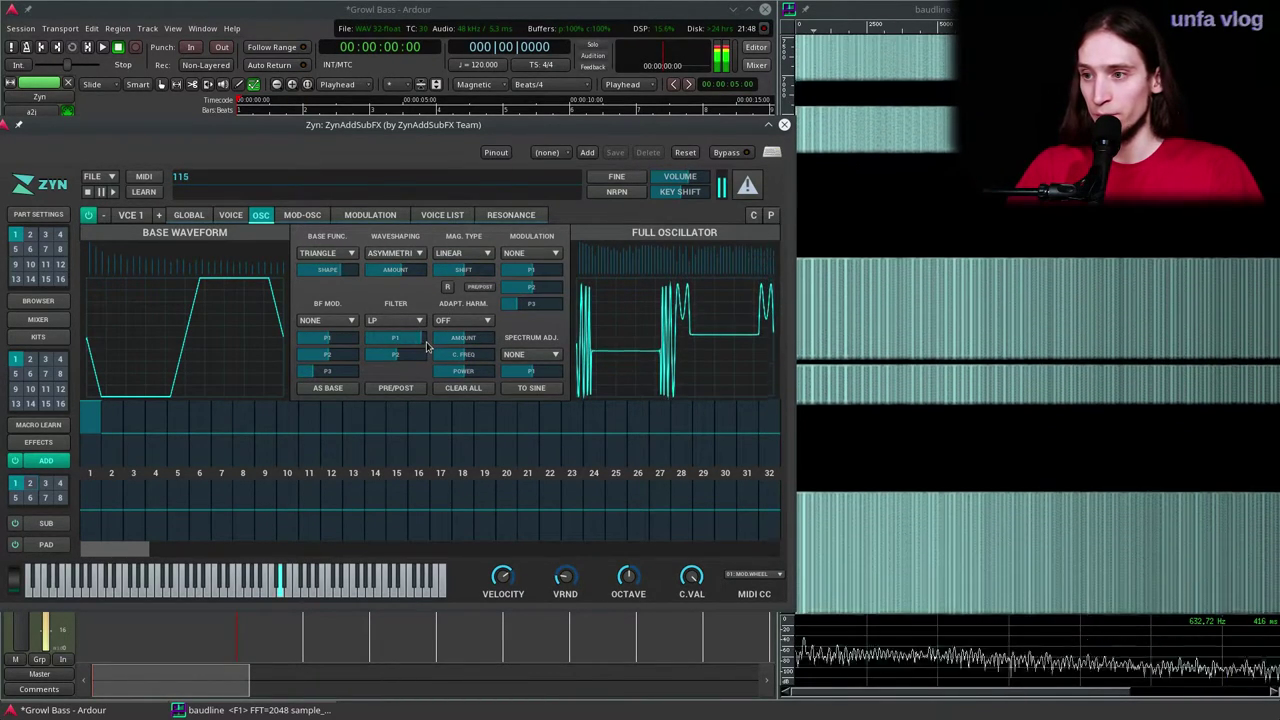
Step: Switch voice 1's harmonic filter to SIN and tune its two parameters by ear, with a low first parameter
{"action": "left_click", "coordinate": [395, 320]}
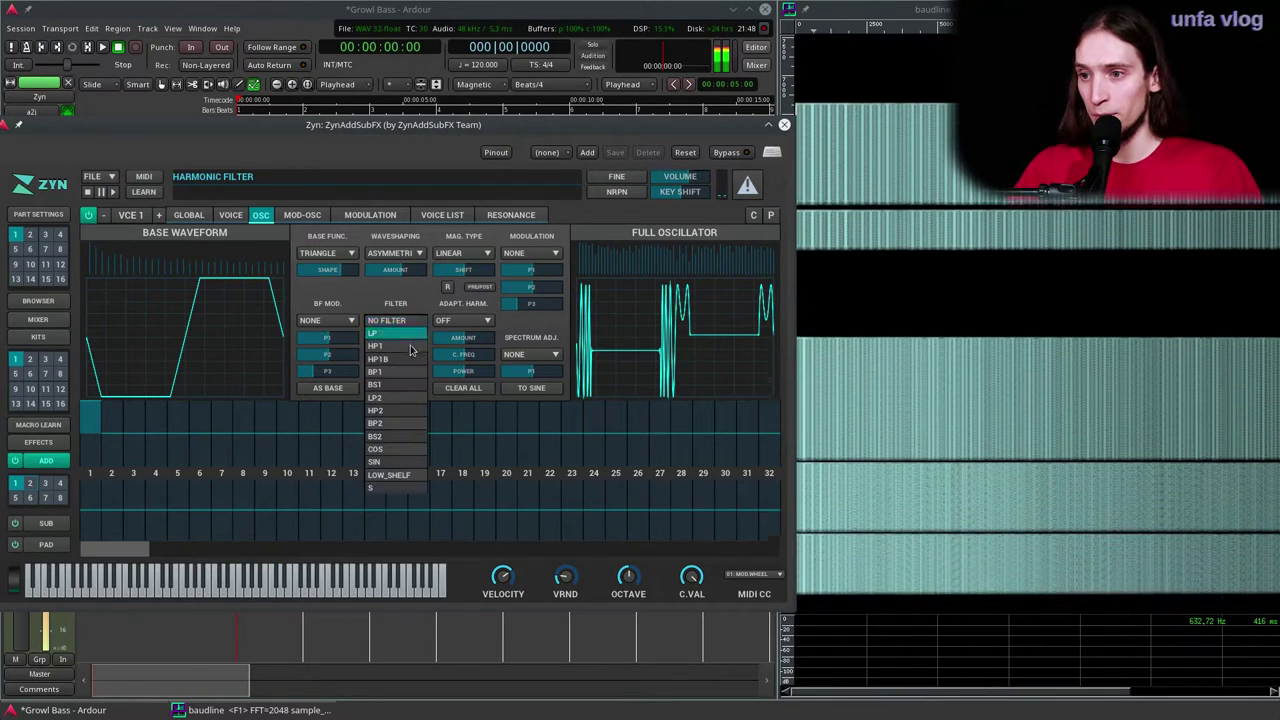
{"action": "left_click", "coordinate": [378, 460]}
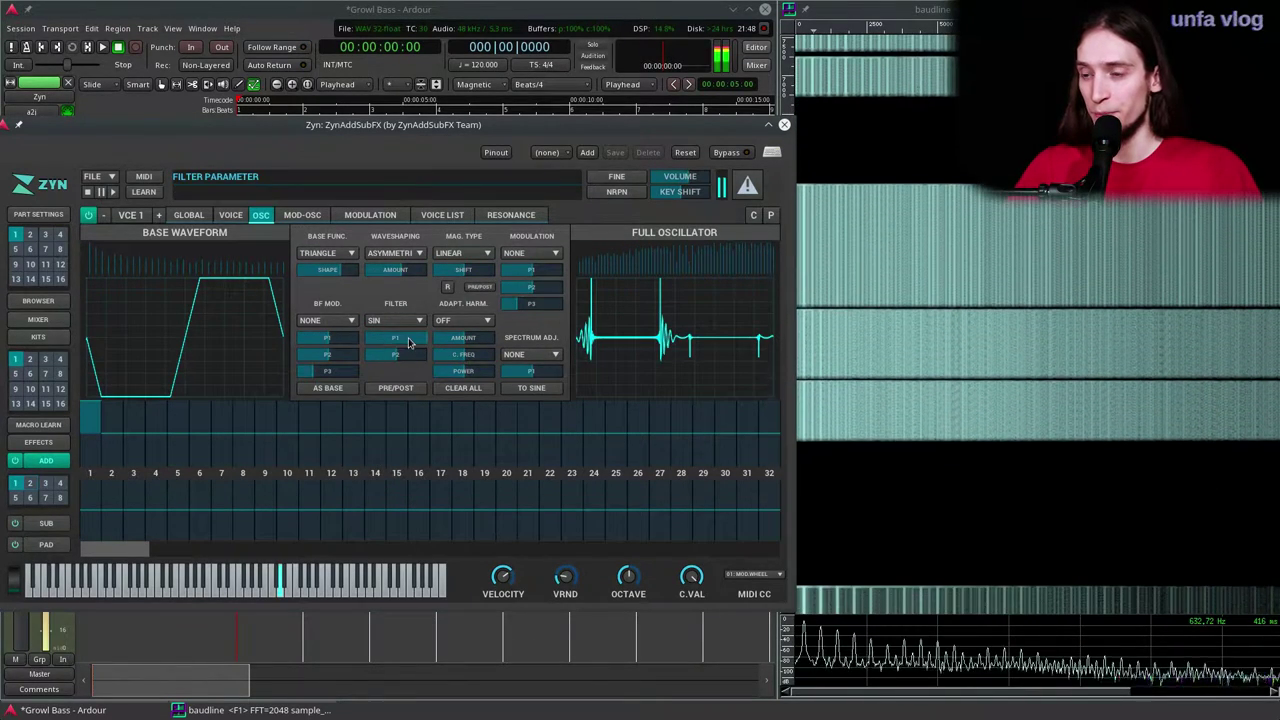
{"action": "left_click_drag", "start_coordinate": [355, 346], "coordinate": [393, 358]}
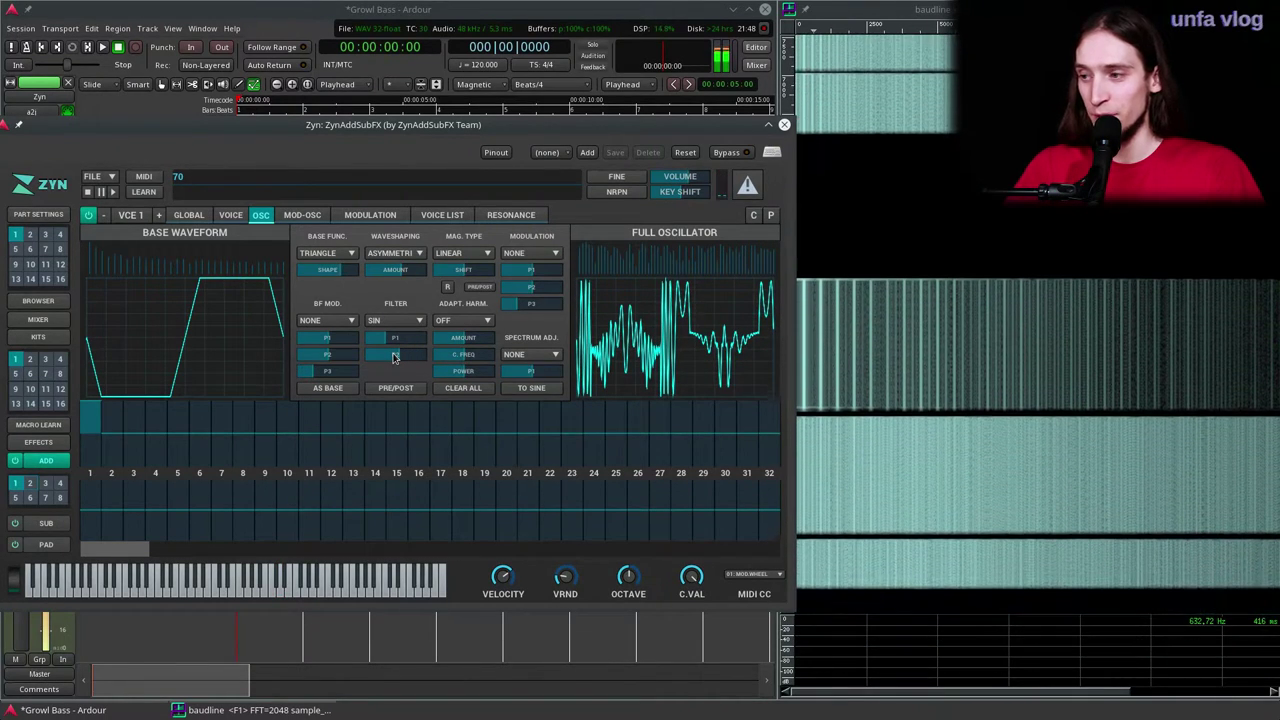
Step: Set voice 1's frequency octave offset to -3
{"action": "left_click", "coordinate": [232, 216]}
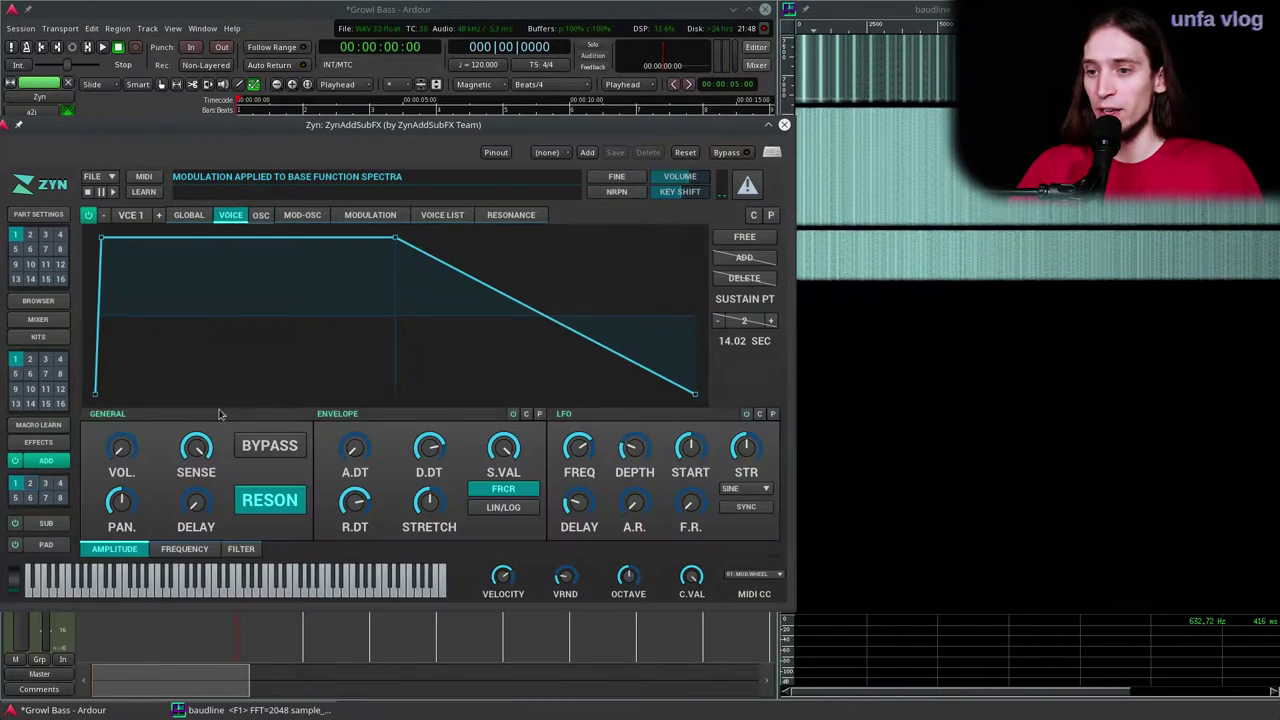
{"action": "left_click", "coordinate": [185, 549]}
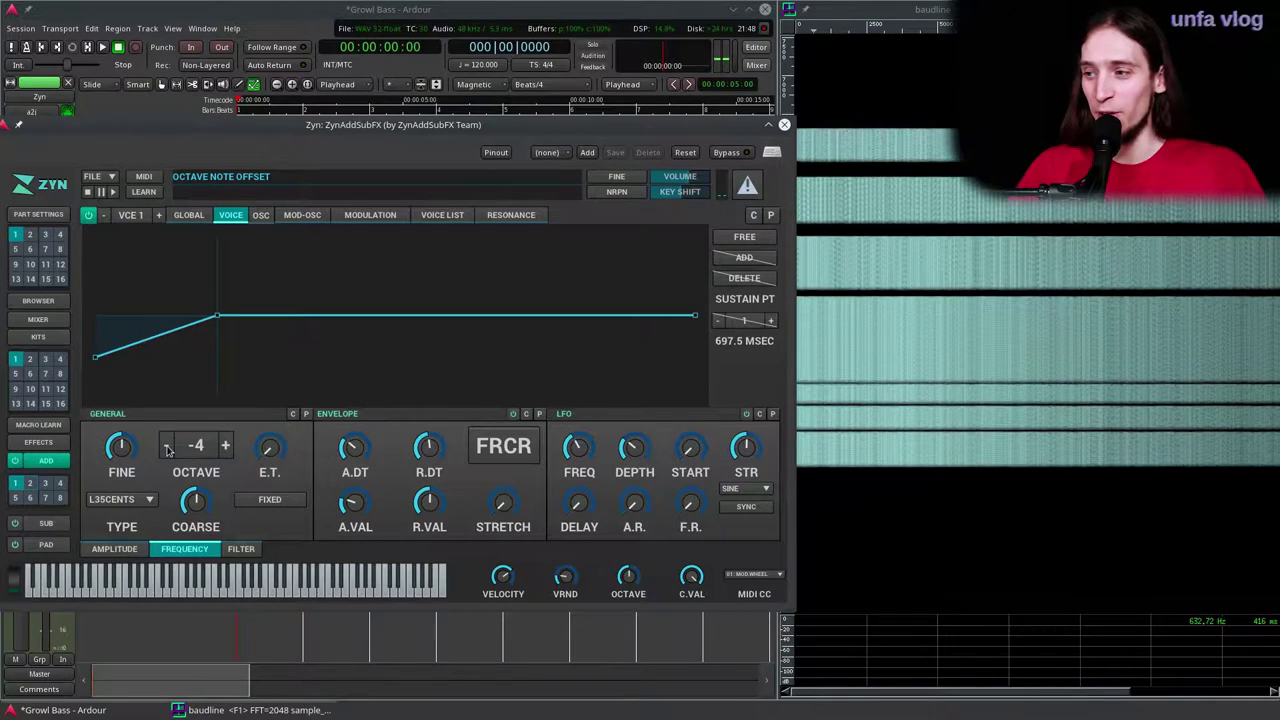
{"action": "left_click", "coordinate": [225, 446]}
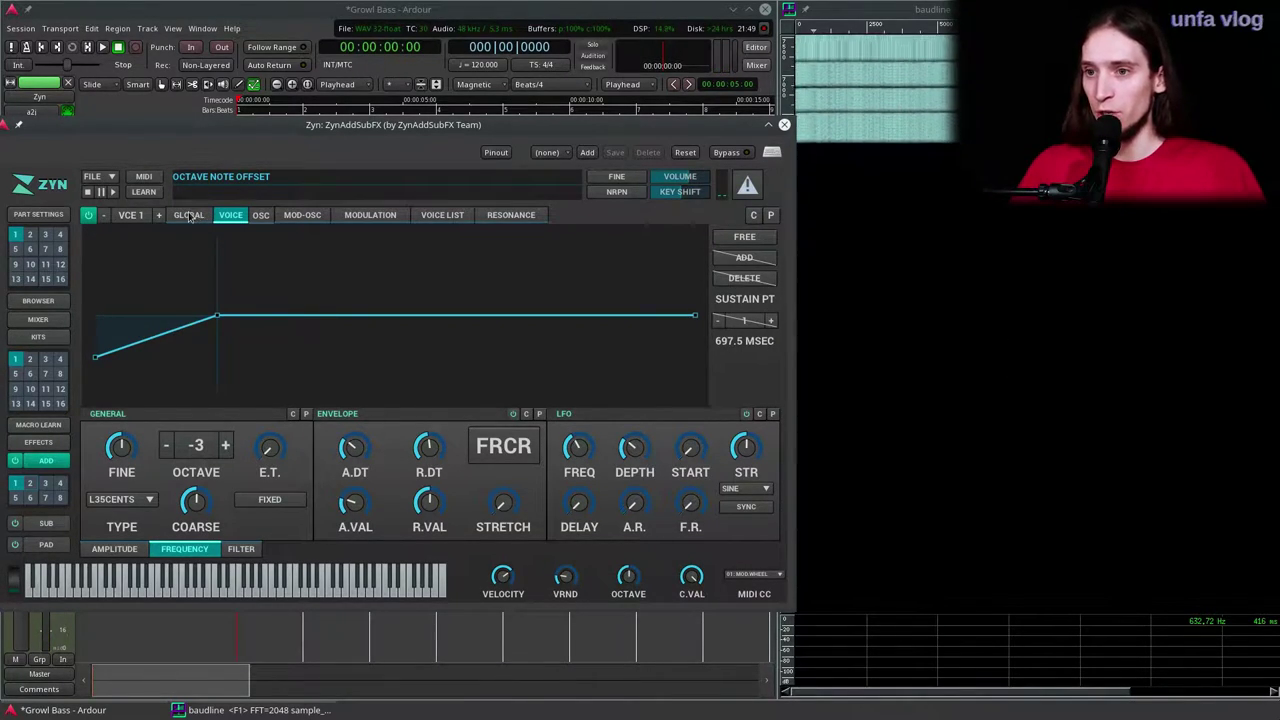
Step: Sweep the global filter's cutoff while playing notes and leave it at the maximum of 32000 Hz
{"action": "left_click", "coordinate": [189, 216]}
{"action": "left_click", "coordinate": [233, 549]}
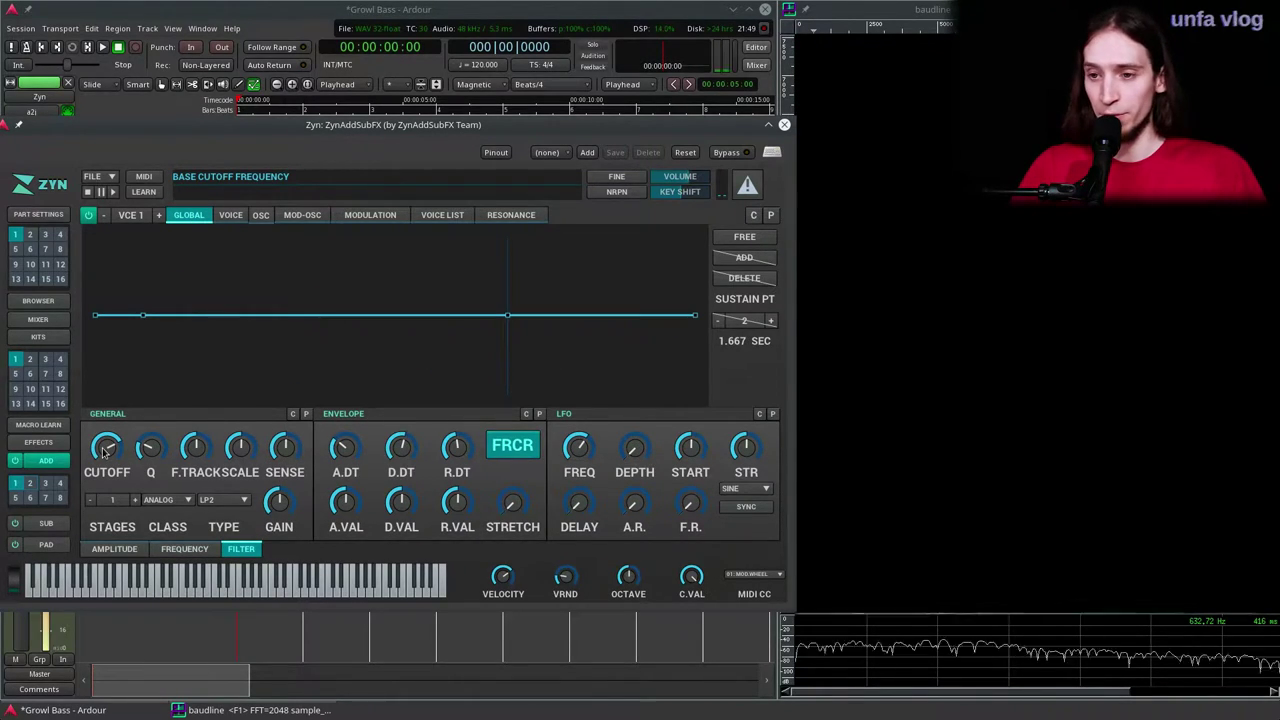
{"action": "left_click_drag", "start_coordinate": [104, 451], "coordinate": [102, 343]}
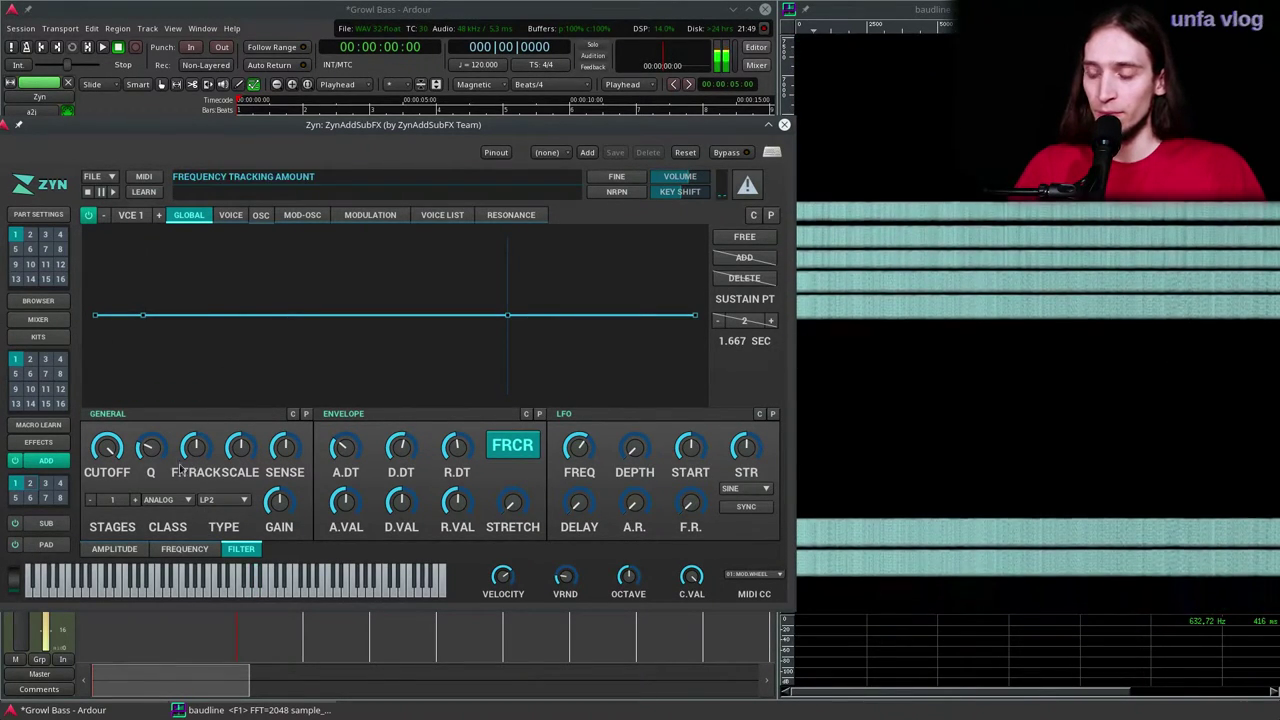
{"action": "left_click_drag", "start_coordinate": [108, 467], "coordinate": [108, 516]}
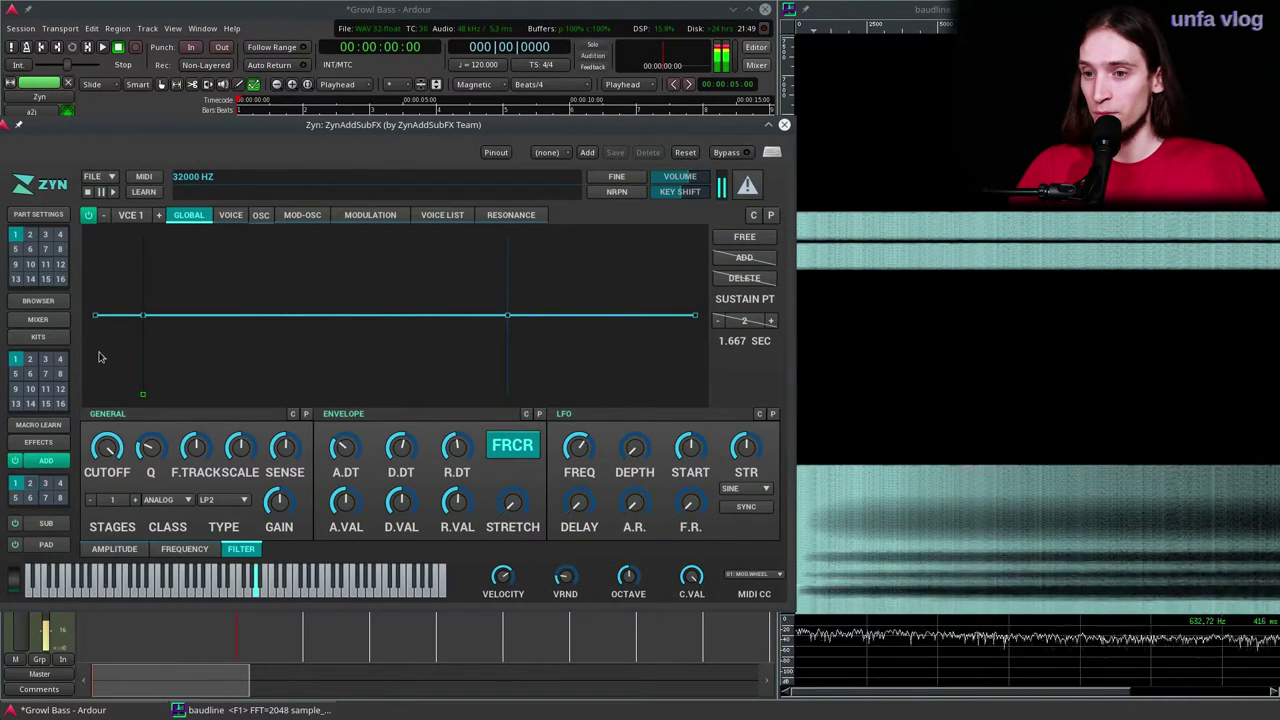
Step: Enable voice 1's own filter as an analog notch, show its response curve, and widen the notch by lowering Q
{"action": "left_click", "coordinate": [234, 216]}
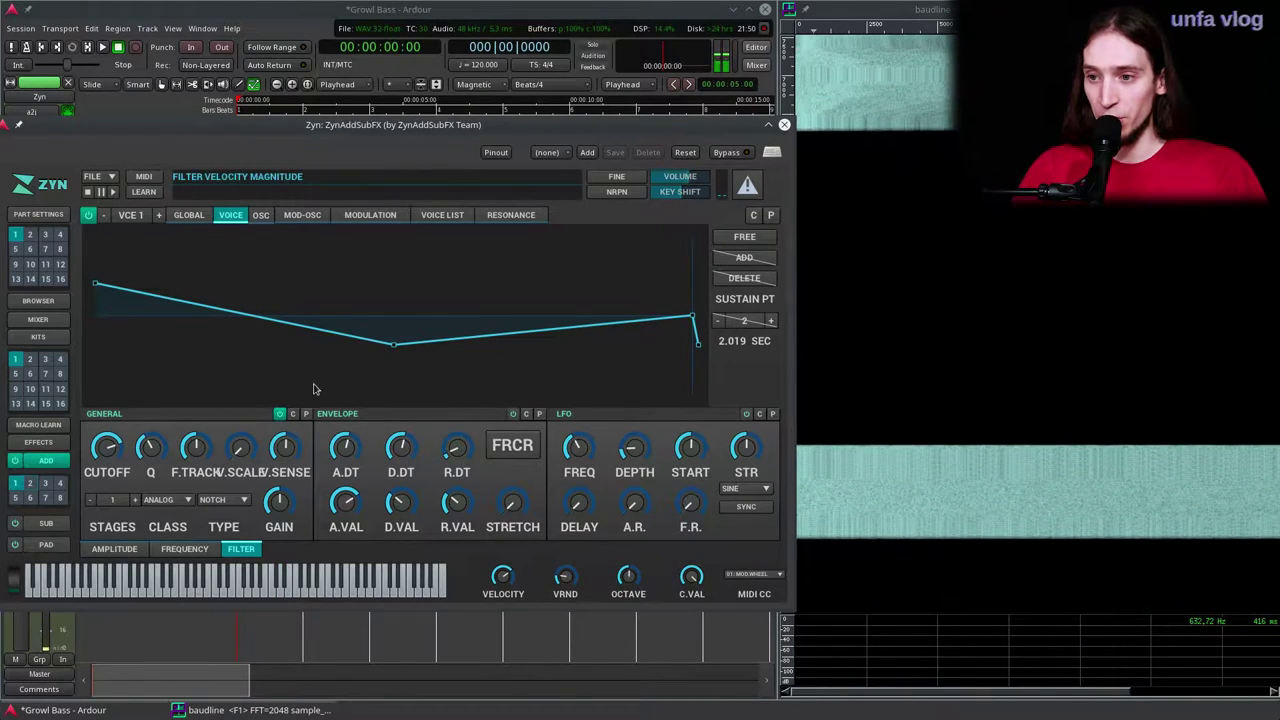
{"action": "left_click", "coordinate": [210, 427]}
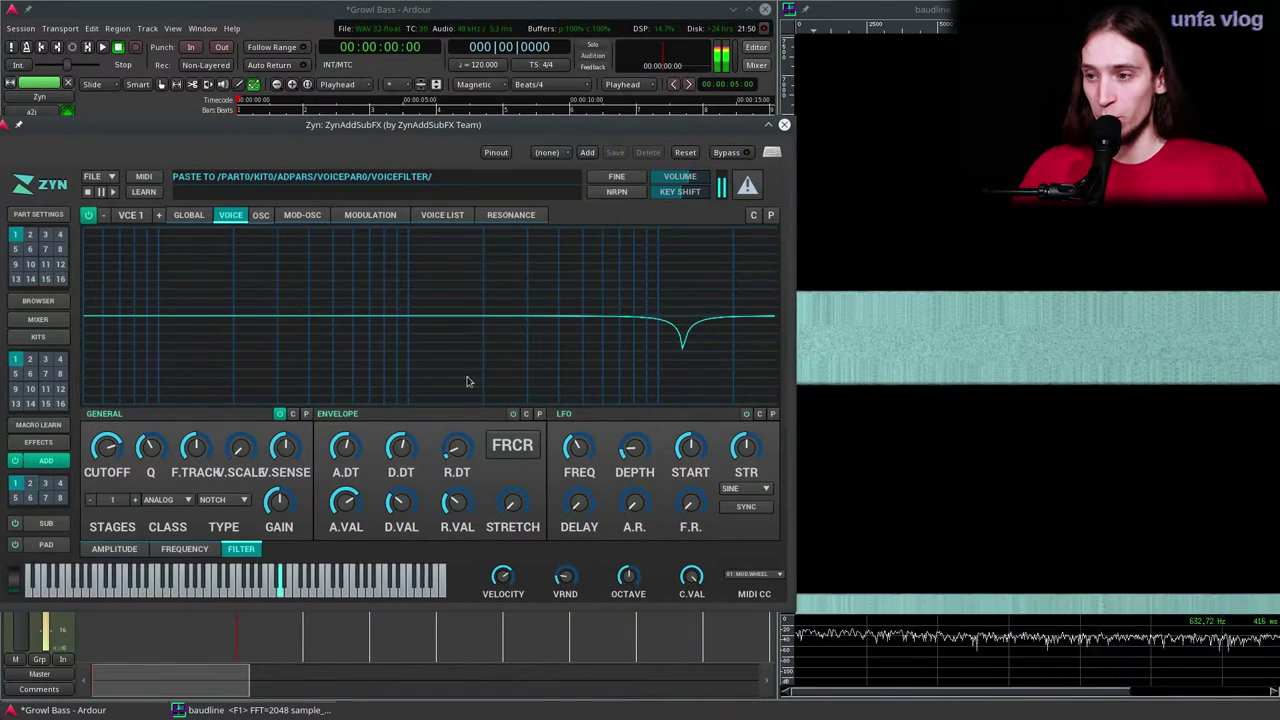
{"action": "left_click_drag", "start_coordinate": [149, 446], "coordinate": [156, 535]}
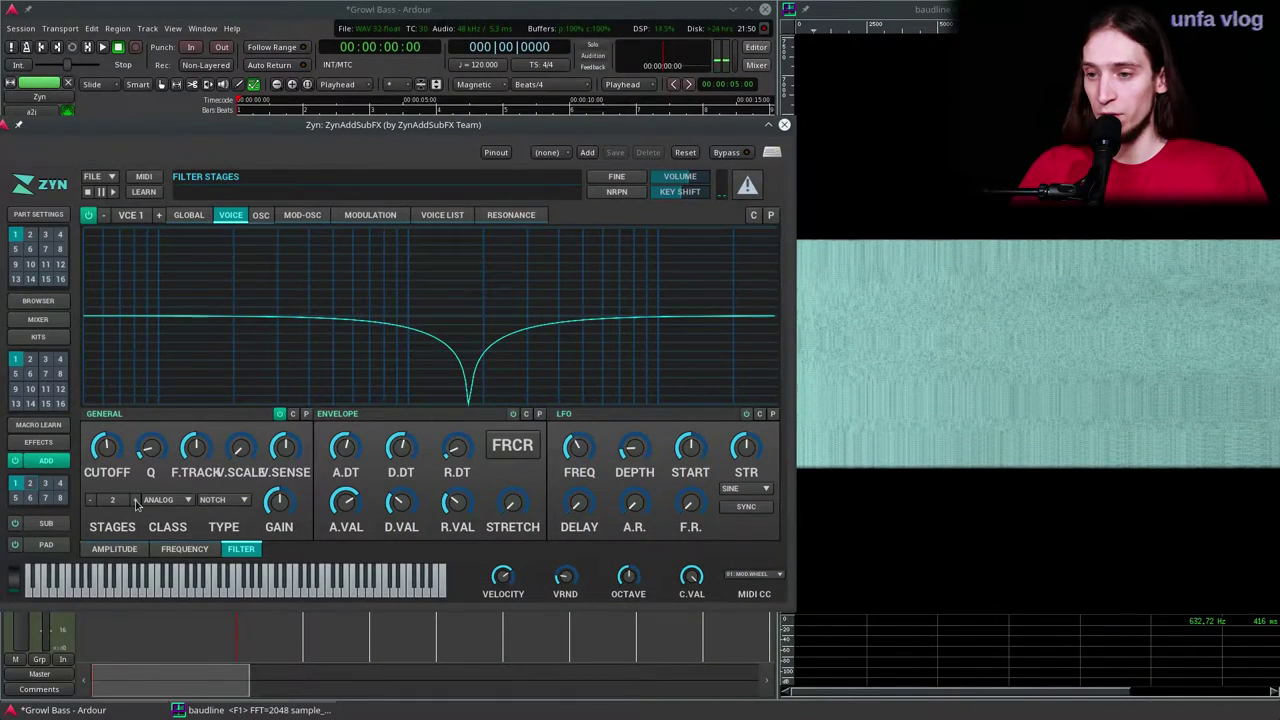
Step: Set voice 1's notch filter to 5 stages and sweep its cutoff while playing, leaving it near mid-range
{"action": "scroll", "coordinate": [136, 503], "scroll_direction": "up", "scroll_amount": 3}
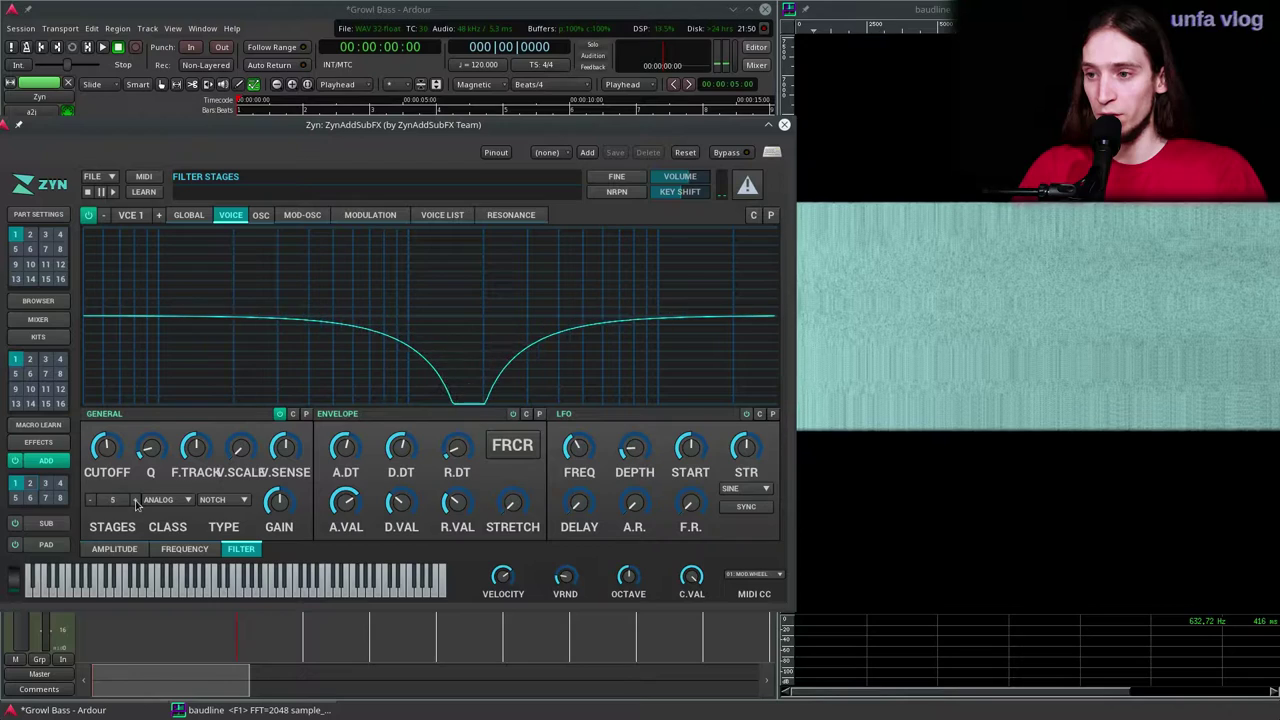
{"action": "scroll", "coordinate": [108, 458], "scroll_direction": "down", "scroll_amount": 5}
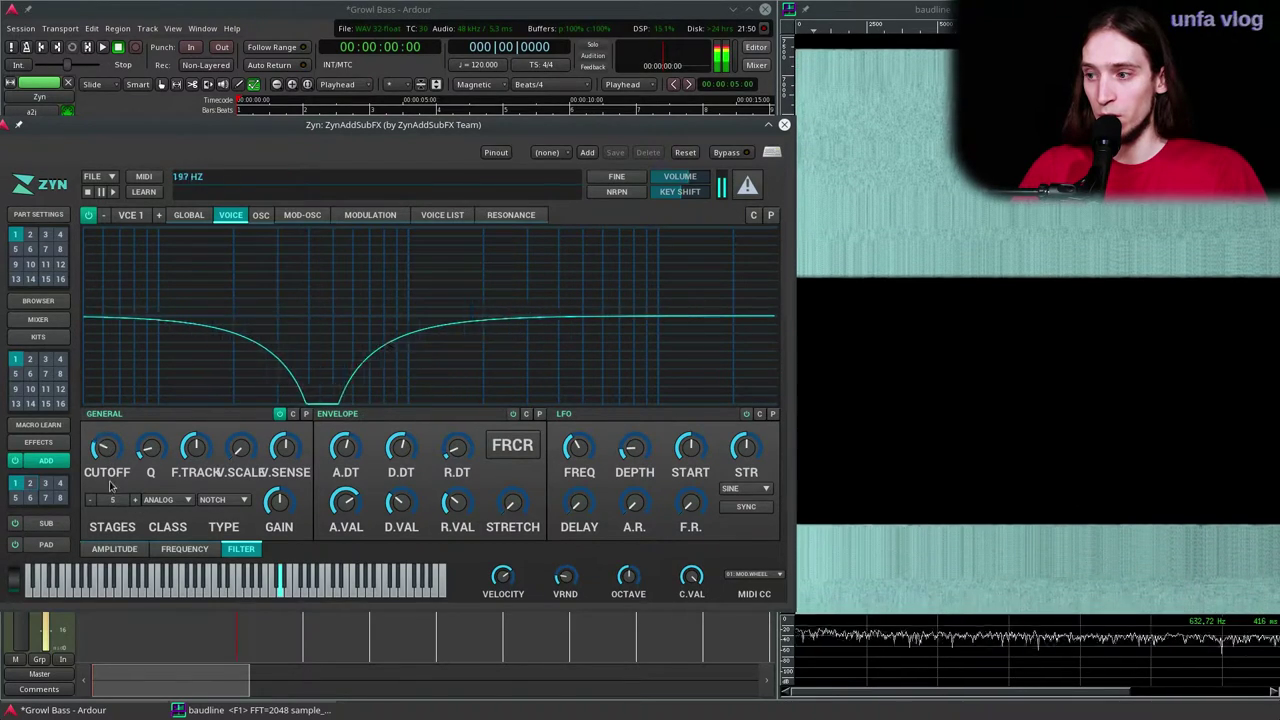
{"action": "mouse_move", "coordinate": [109, 461]}
{"action": "left_mouse_down"}
{"action": "mouse_move", "coordinate": [108, 340]}
{"action": "mouse_move", "coordinate": [104, 480]}
{"action": "left_mouse_up"}
{"action": "scroll", "coordinate": [103, 483], "scroll_direction": "up", "scroll_amount": 4}
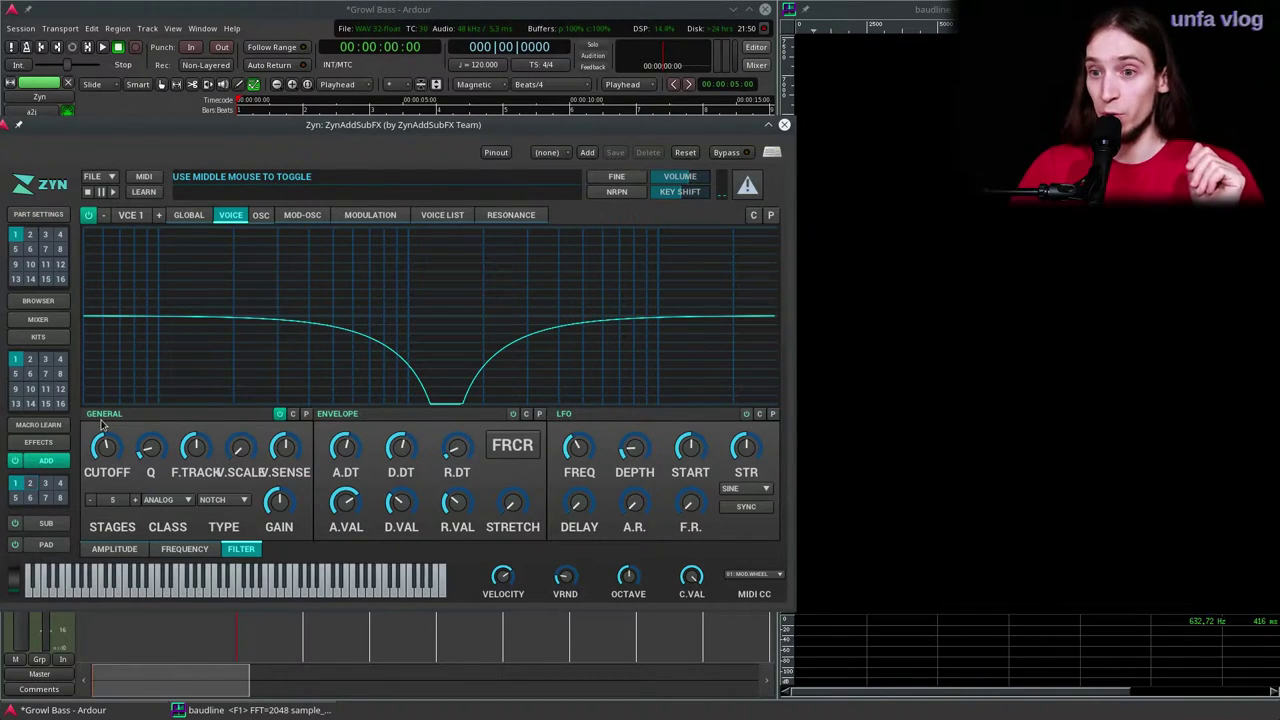
Step: Examine the macro learn slots and the matching ZynAddSubFX automation slots offered on the Zyn track
{"action": "left_click", "coordinate": [38, 425]}
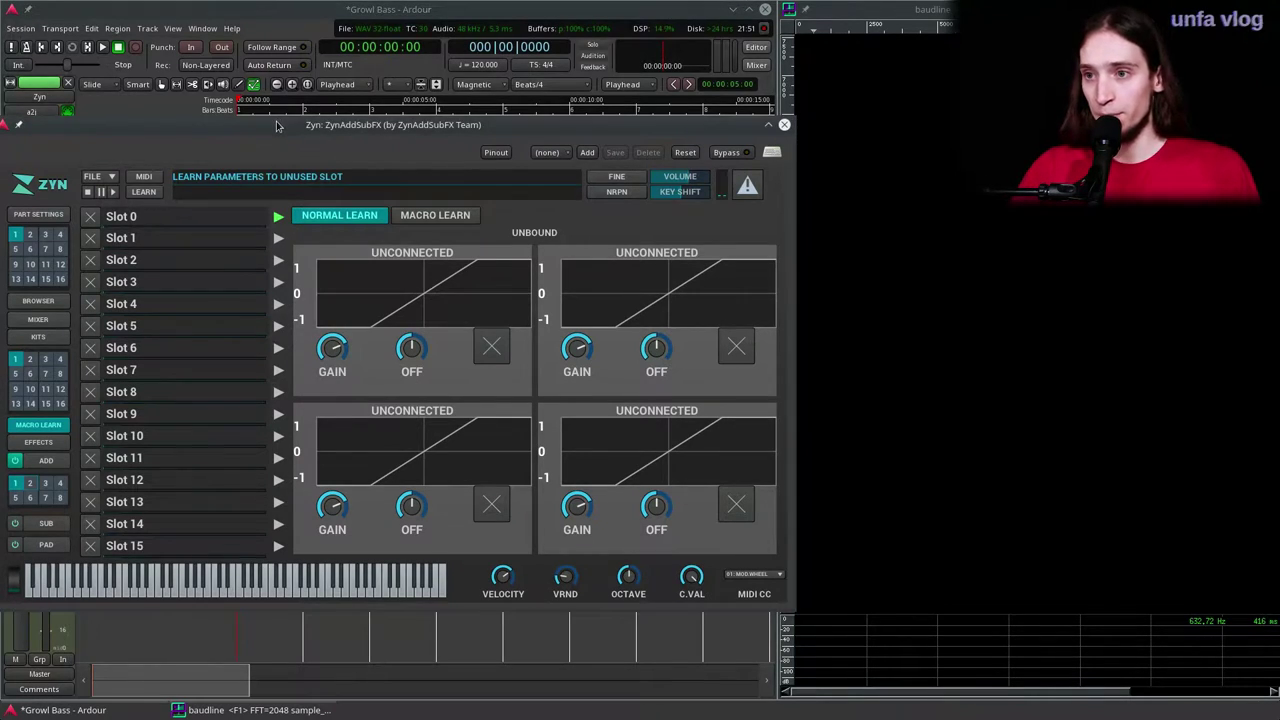
{"action": "left_click_drag", "start_coordinate": [276, 126], "coordinate": [786, 132]}
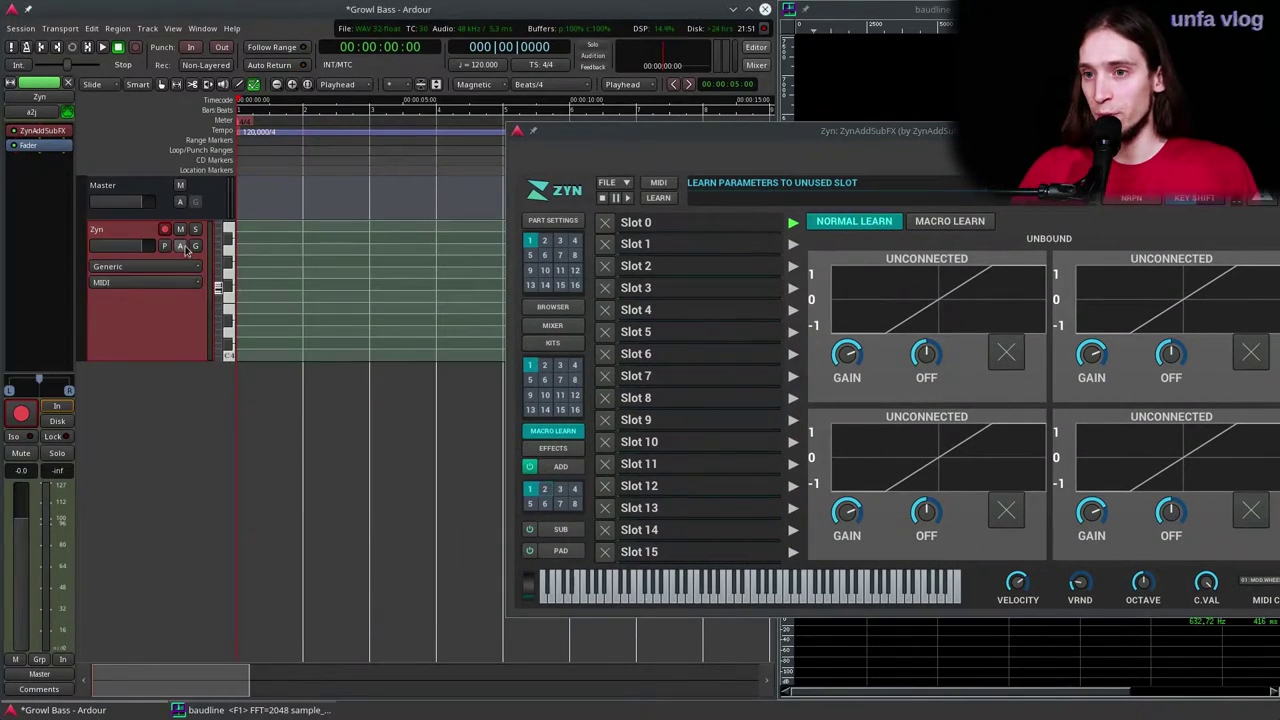
{"action": "left_click", "coordinate": [180, 248]}
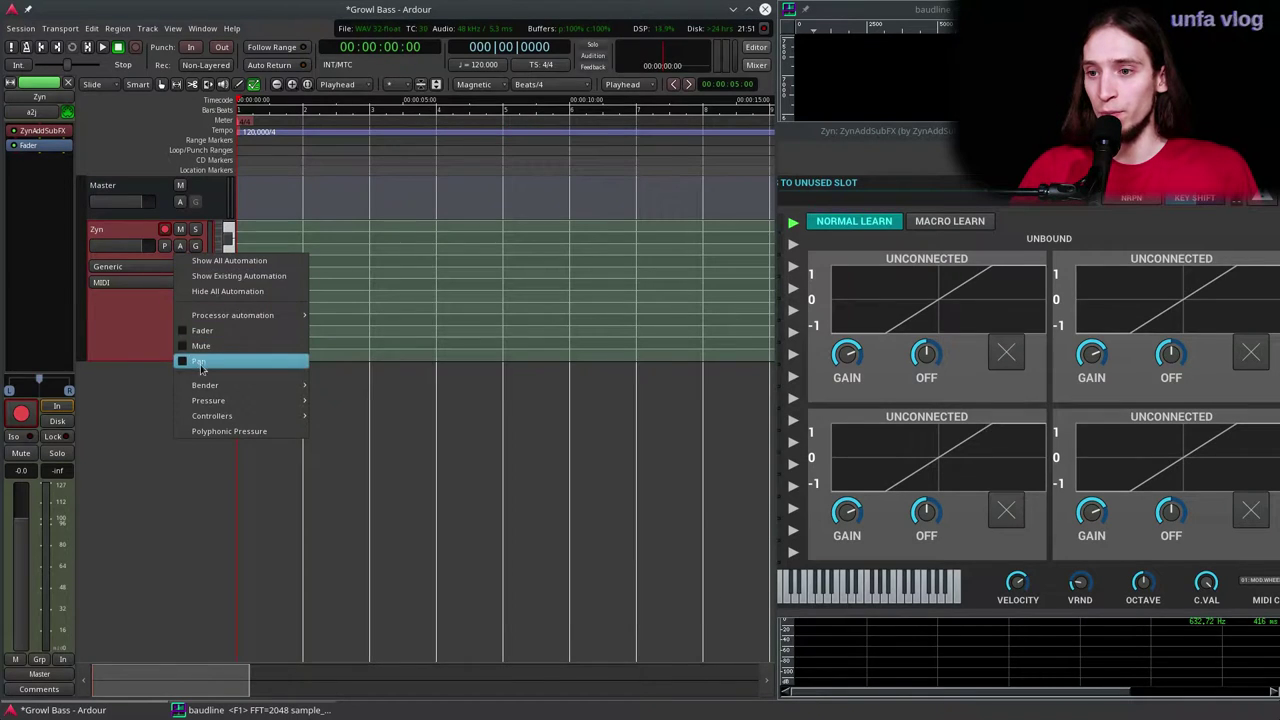
{"action": "mouse_move", "coordinate": [213, 318]}
{"action": "mouse_move", "coordinate": [343, 320]}
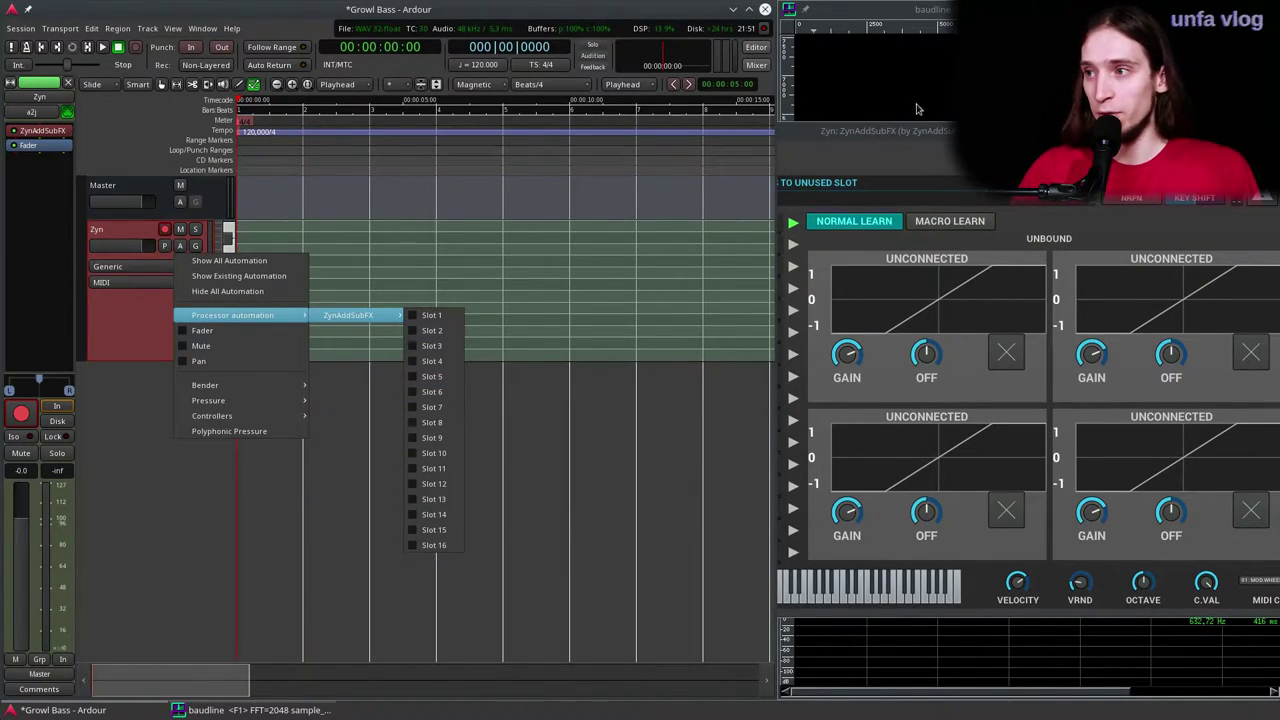
{"action": "left_click_drag", "start_coordinate": [930, 131], "coordinate": [425, 143]}
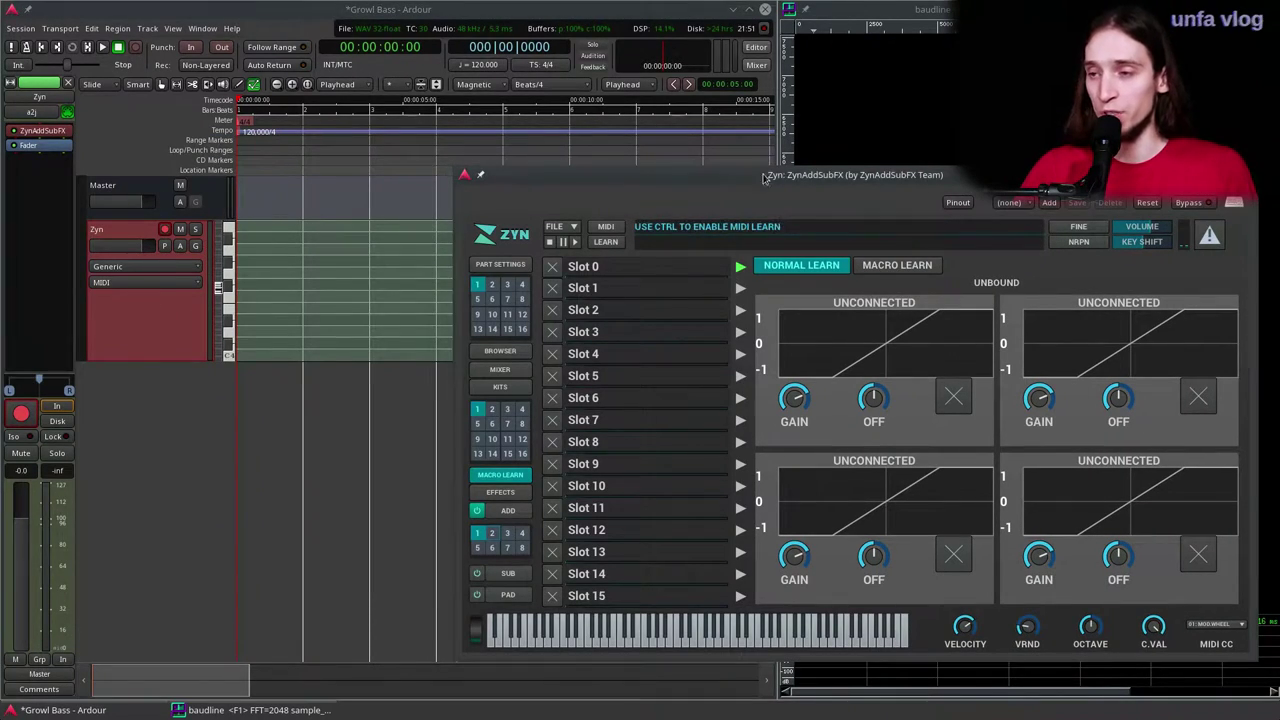
{"action": "left_click_drag", "start_coordinate": [748, 180], "coordinate": [134, 163]}
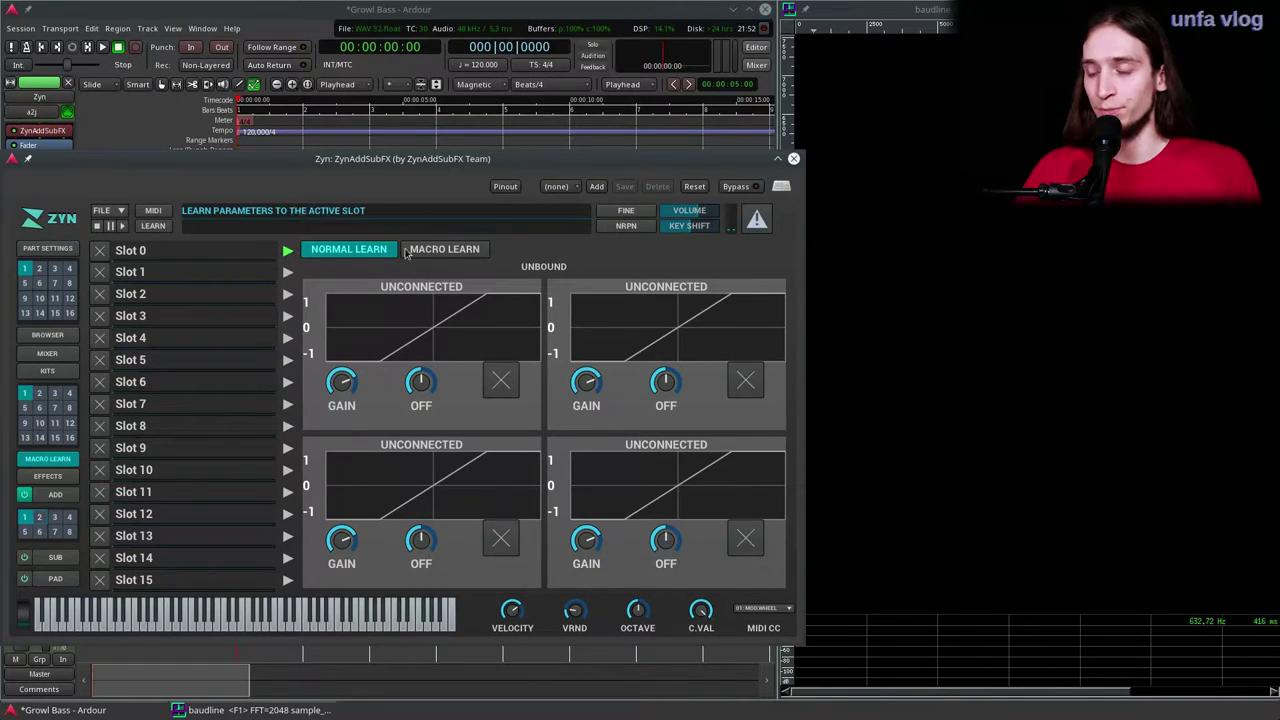
Step: Switch parameter learning to macro mode and return to voice 1's filter settings in the ADD synth
{"action": "left_click", "coordinate": [457, 251]}
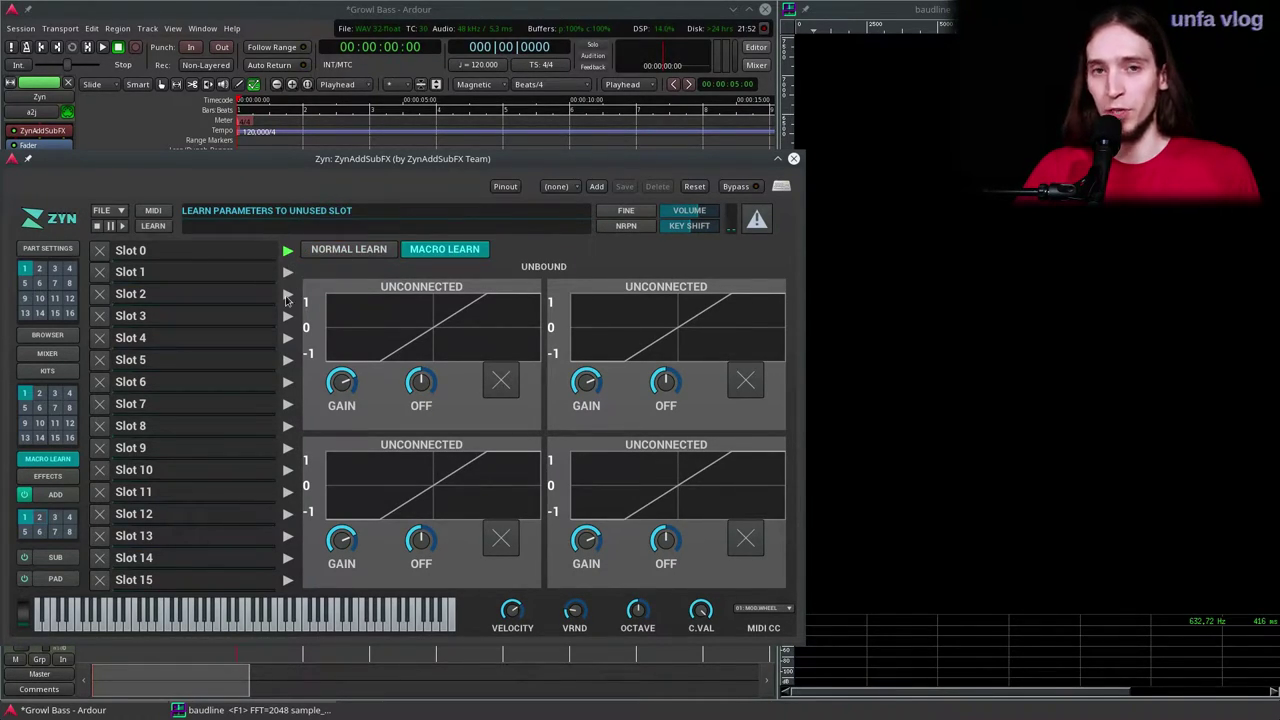
{"action": "left_click", "coordinate": [62, 496]}
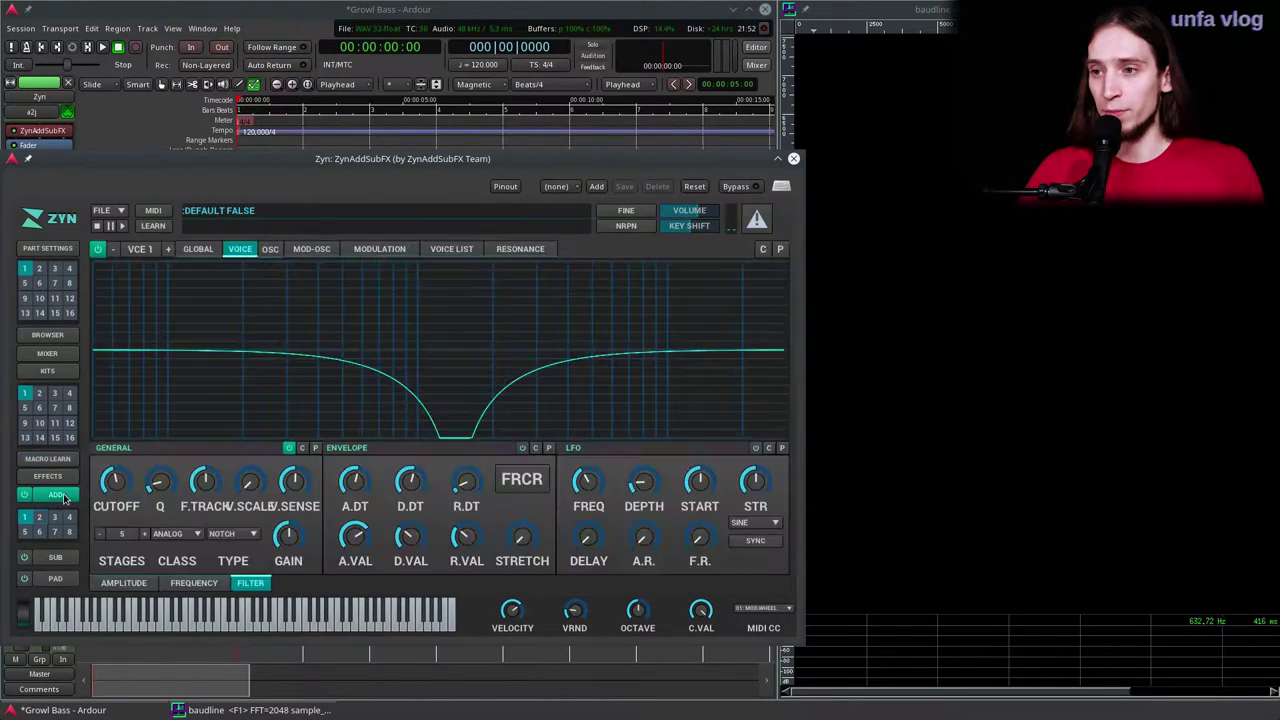
Step: Learn voice 1's filter cutoff onto macro Slot 0 and adjust that slot's value
{"action": "left_click", "coordinate": [153, 226]}
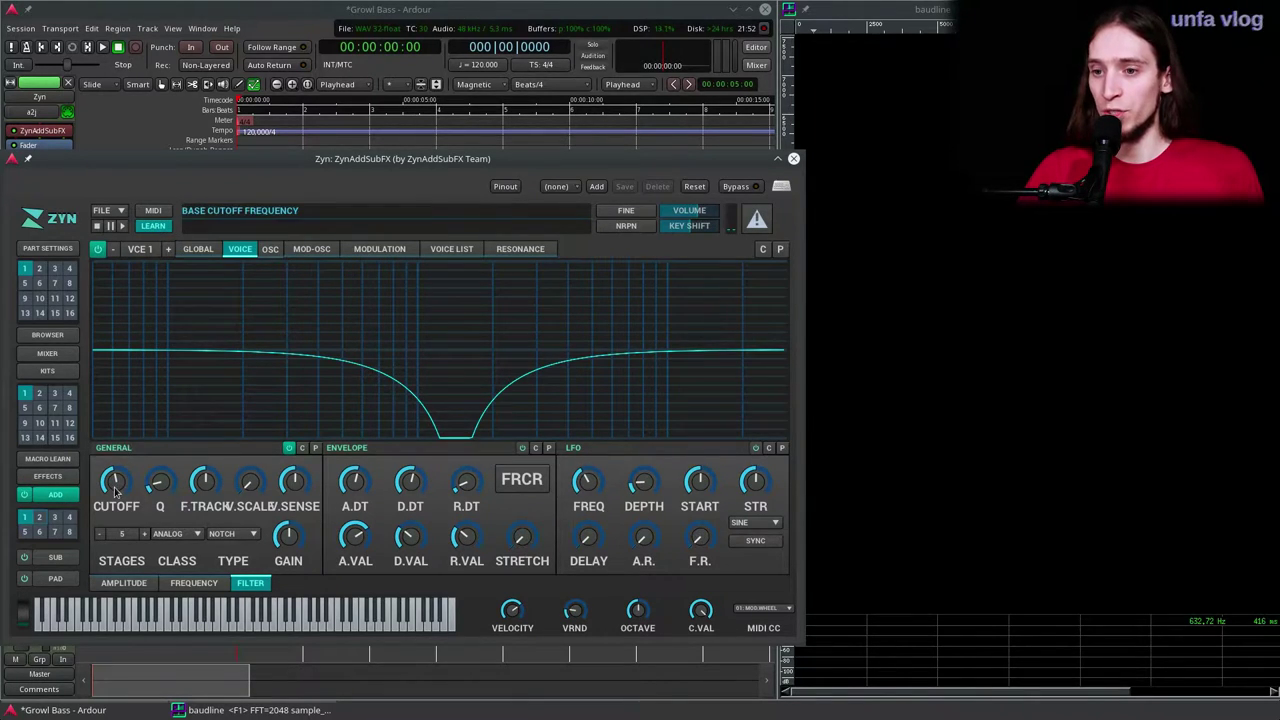
{"action": "left_click_drag", "start_coordinate": [117, 492], "coordinate": [119, 454]}
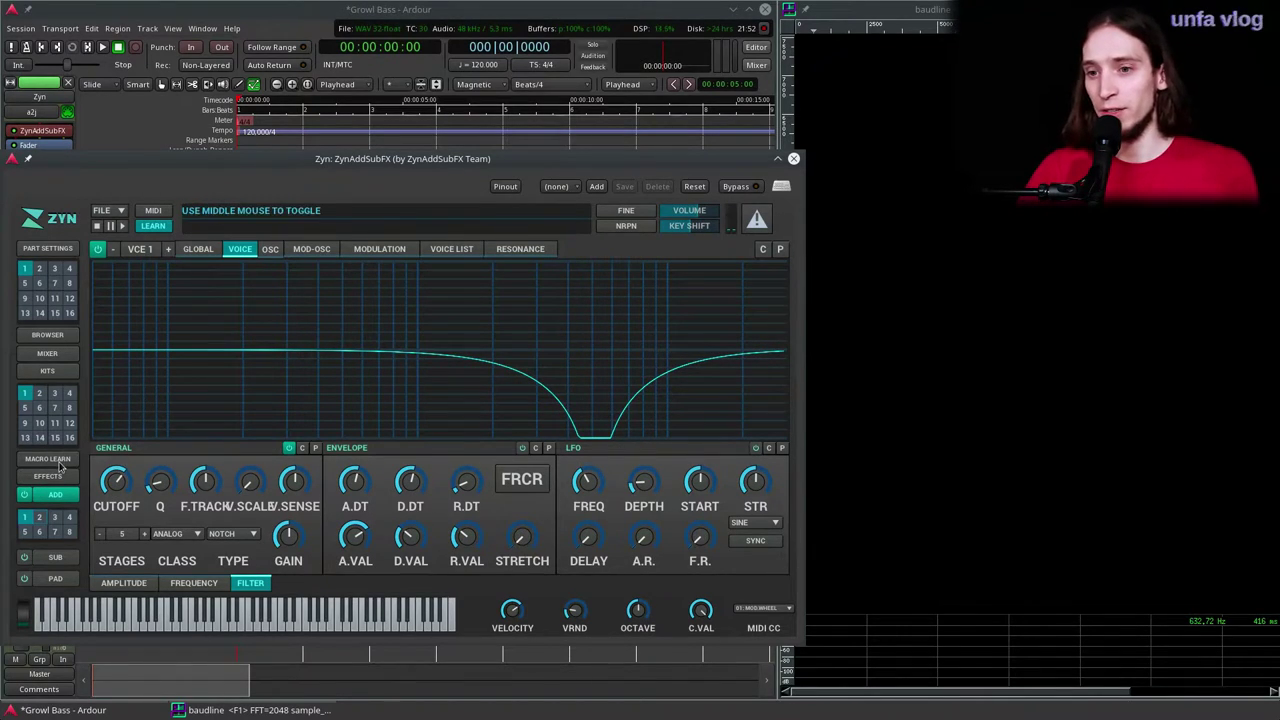
{"action": "left_click", "coordinate": [56, 462]}
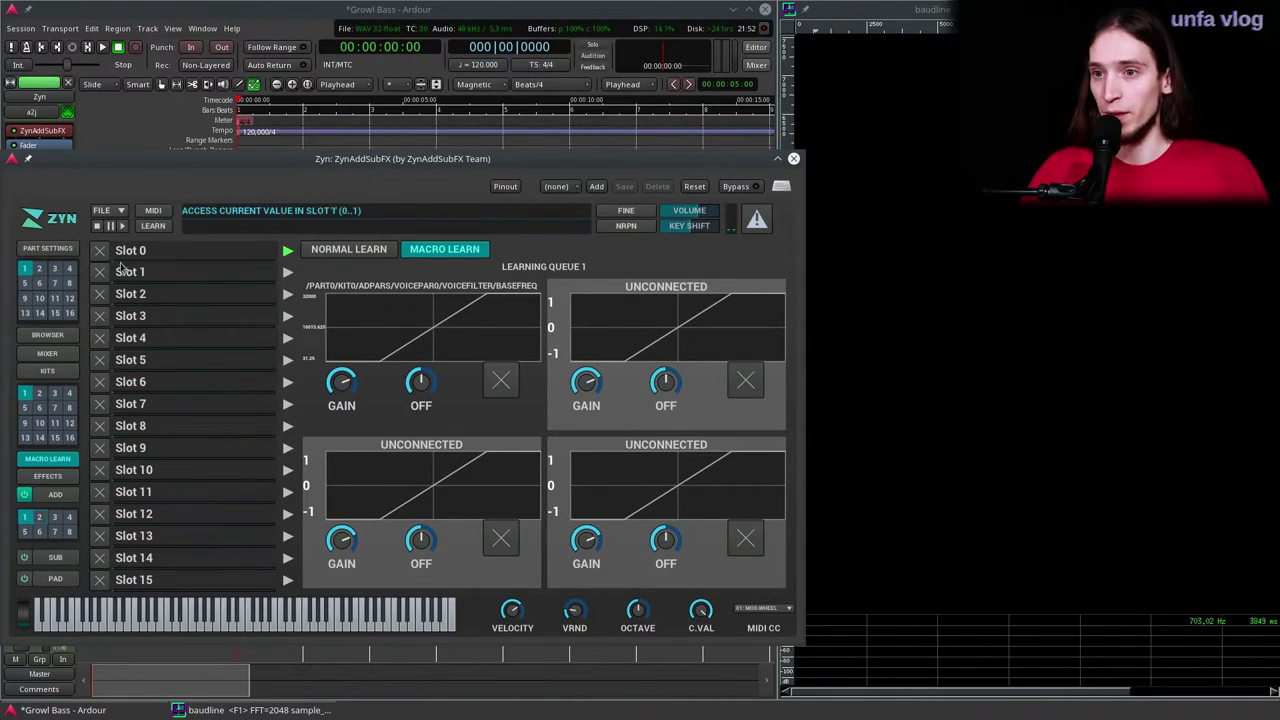
{"action": "left_click_drag", "start_coordinate": [132, 262], "coordinate": [198, 282]}
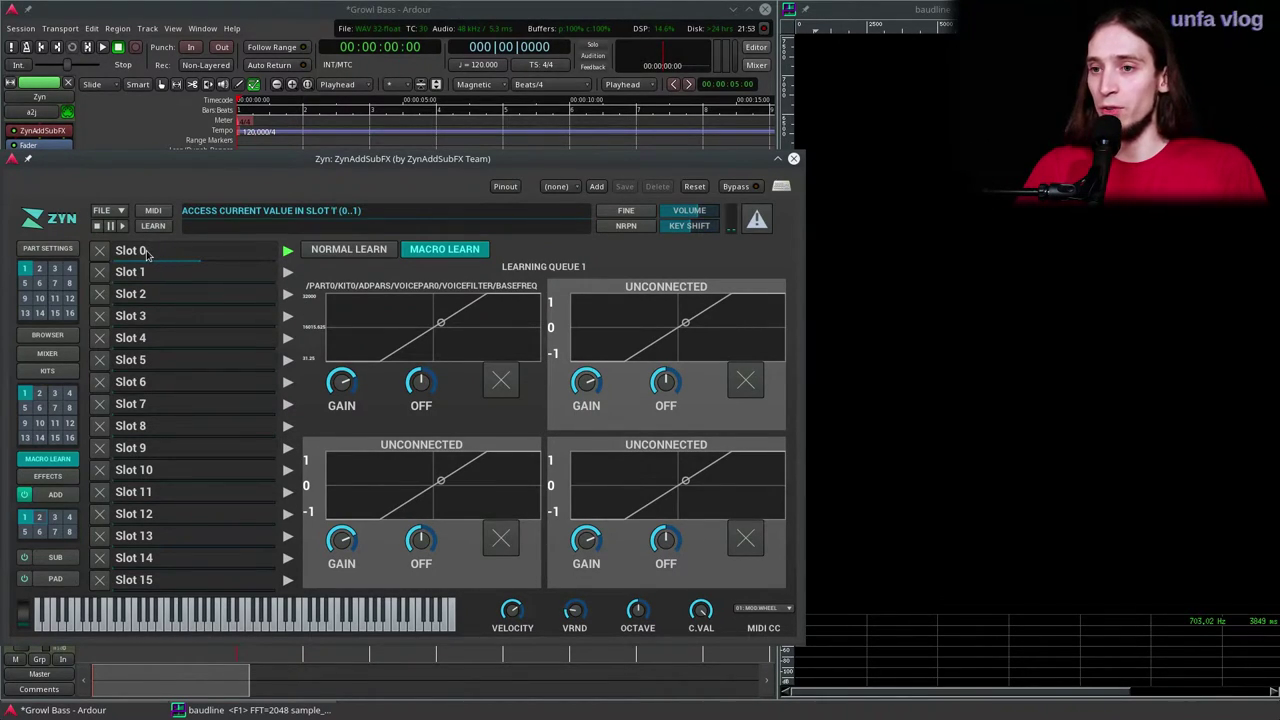
Step: Rename macro Slot 0 as Notch
{"action": "key", "text": "BackSpace"}
{"action": "key", "text": "BackSpace"}
{"action": "key", "text": "BackSpace"}
{"action": "key", "text": "BackSpace"}
{"action": "key", "text": "BackSpace"}
{"action": "key", "text": "BackSpace"}
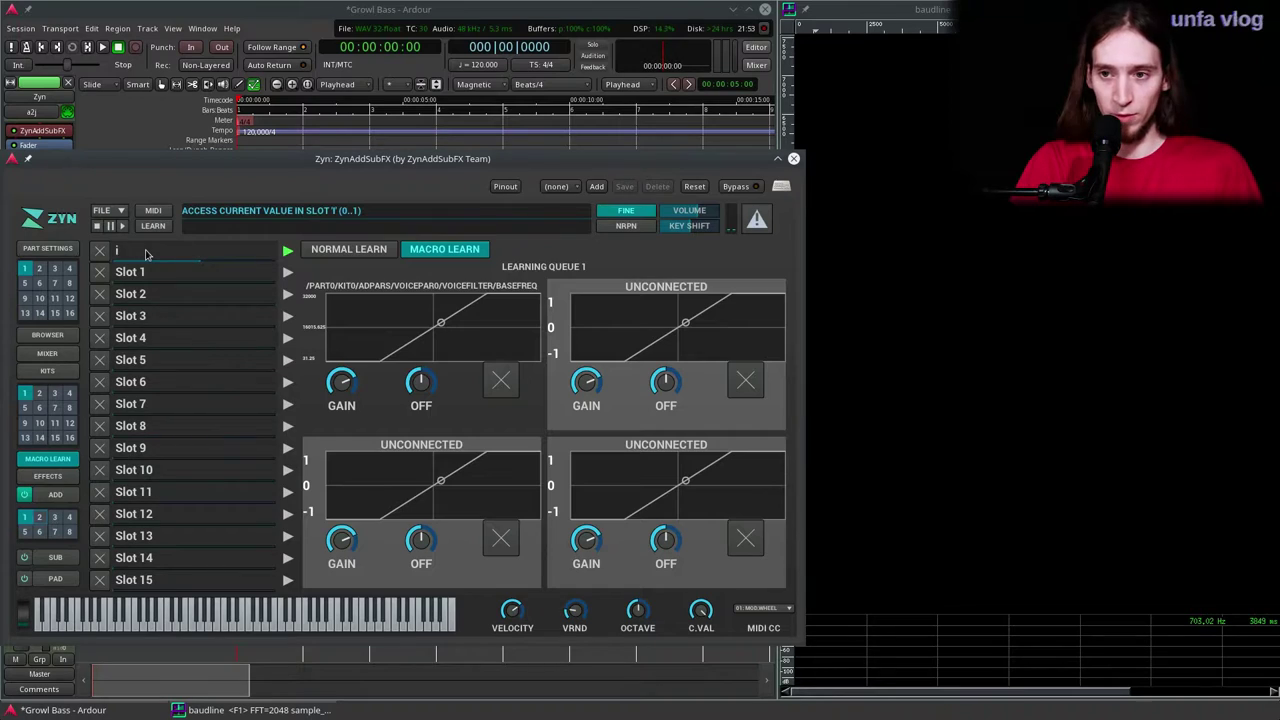
{"action": "type", "text": "Notch"}
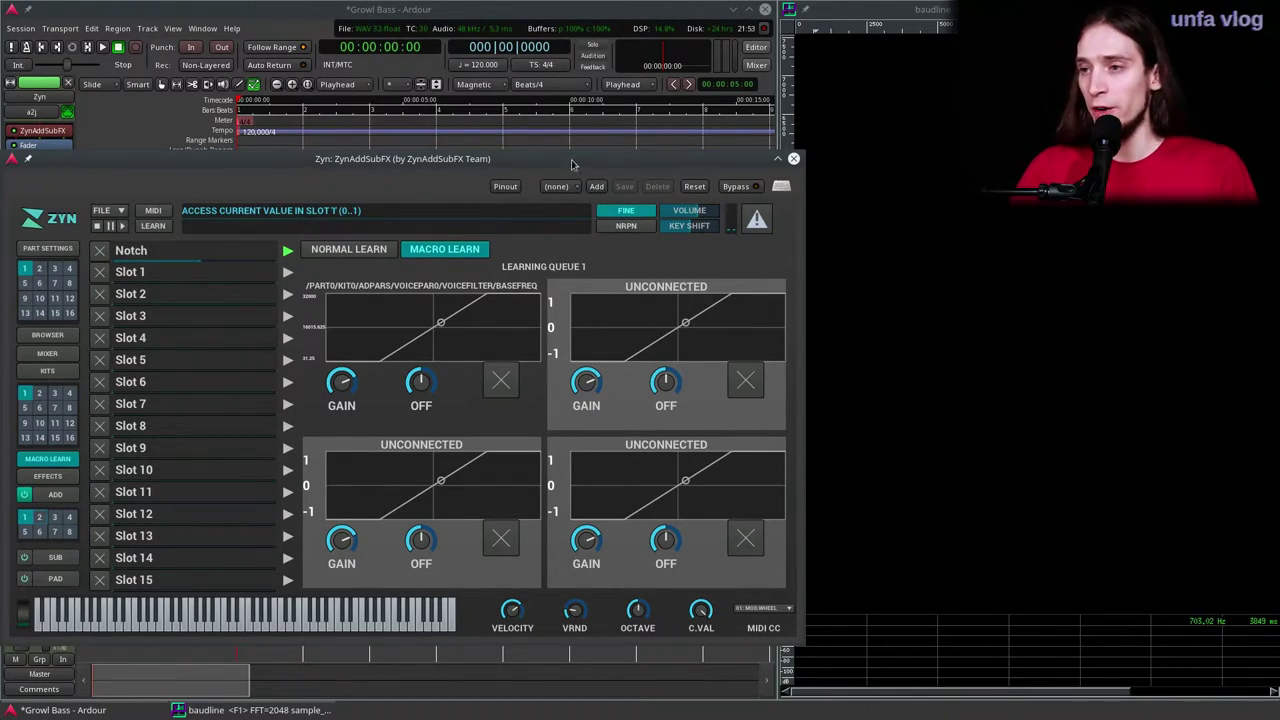
Step: Draw a one-bar MIDI note at the start of the Zyn track and play it back
{"action": "left_click_drag", "start_coordinate": [573, 160], "coordinate": [1039, 118]}
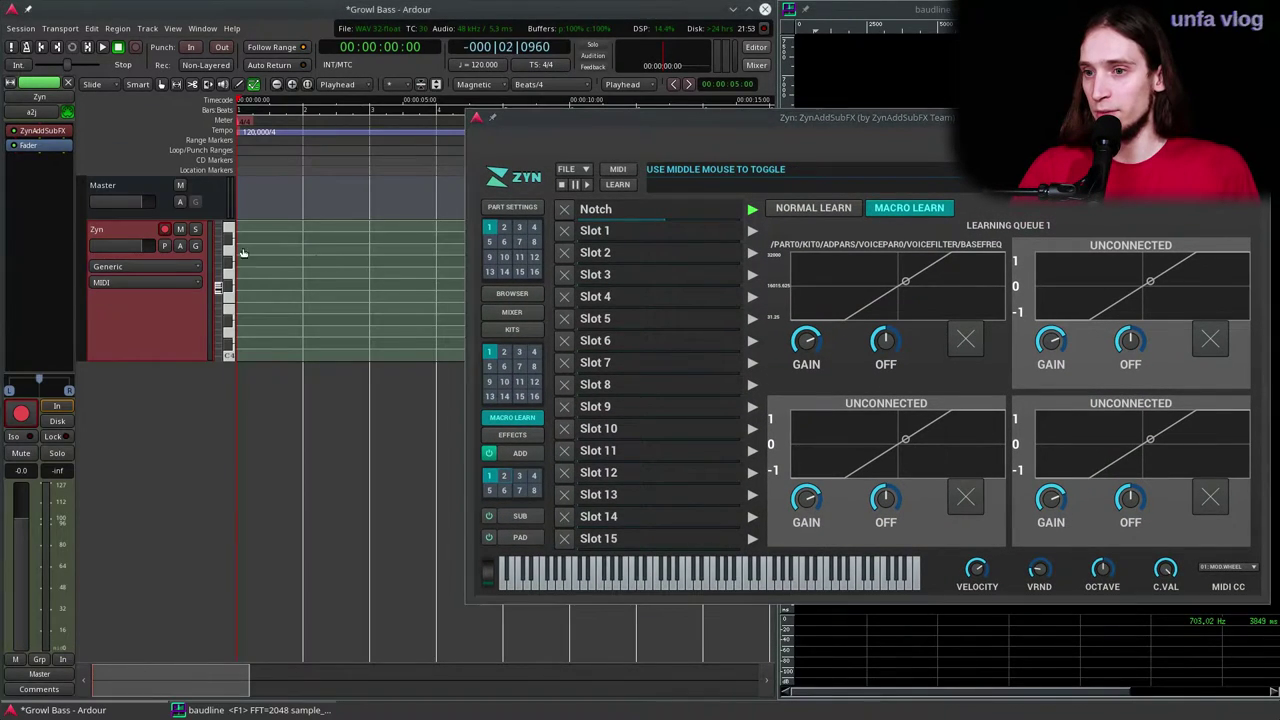
{"action": "left_click", "coordinate": [289, 142]}
{"action": "key", "text": "d"}
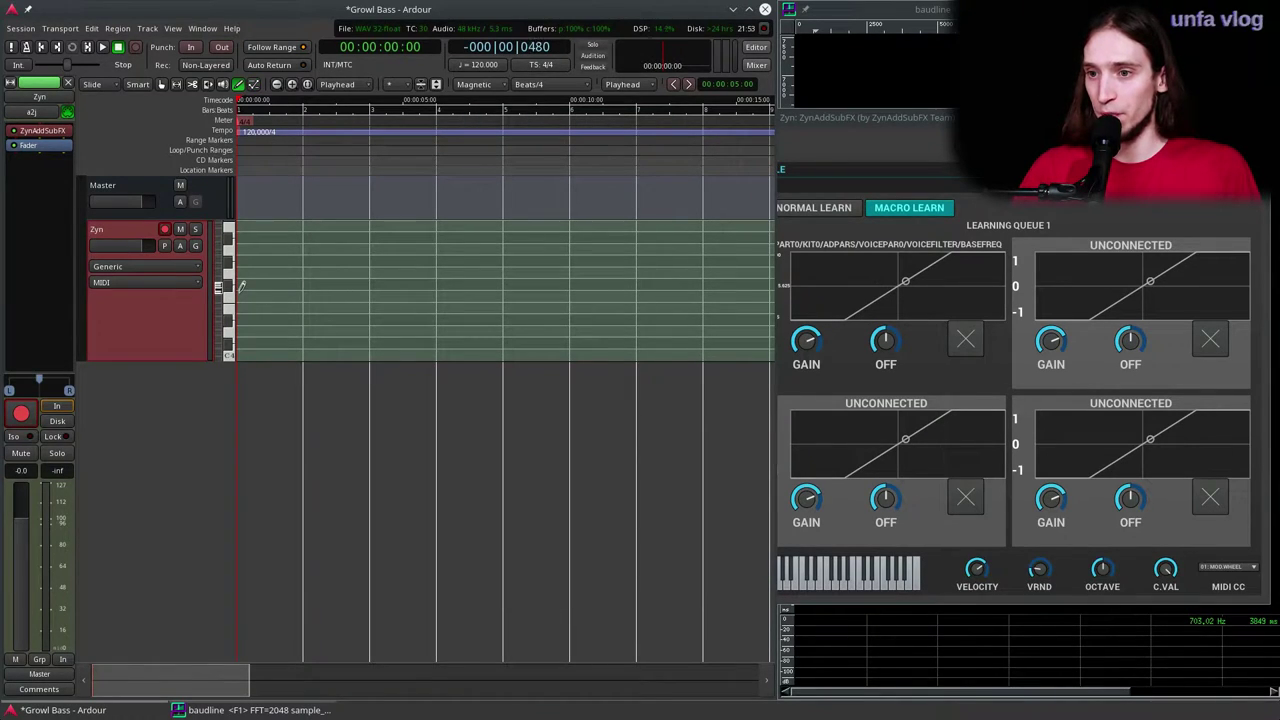
{"action": "mouse_move", "coordinate": [240, 285]}
{"action": "left_mouse_down"}
{"action": "mouse_move", "coordinate": [500, 286]}
{"action": "mouse_move", "coordinate": [302, 292]}
{"action": "left_mouse_up"}
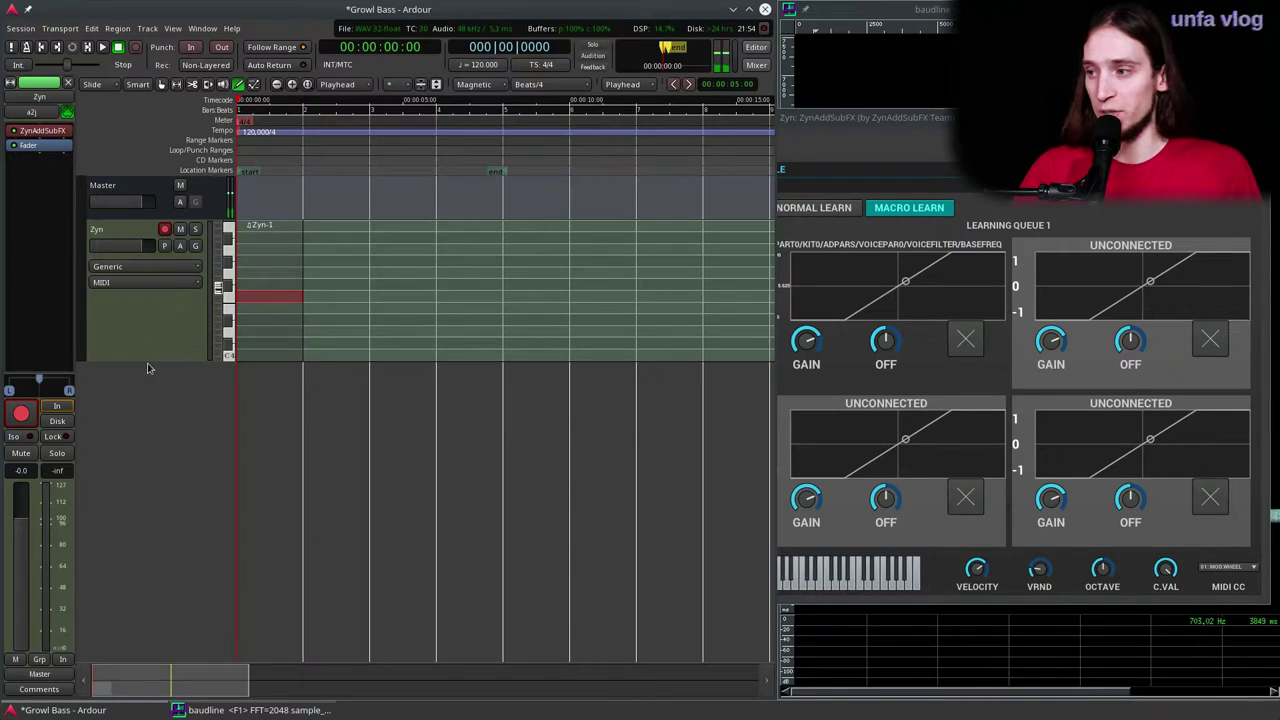
{"action": "scroll", "coordinate": [280, 275], "scroll_direction": "up", "scroll_amount": 3}
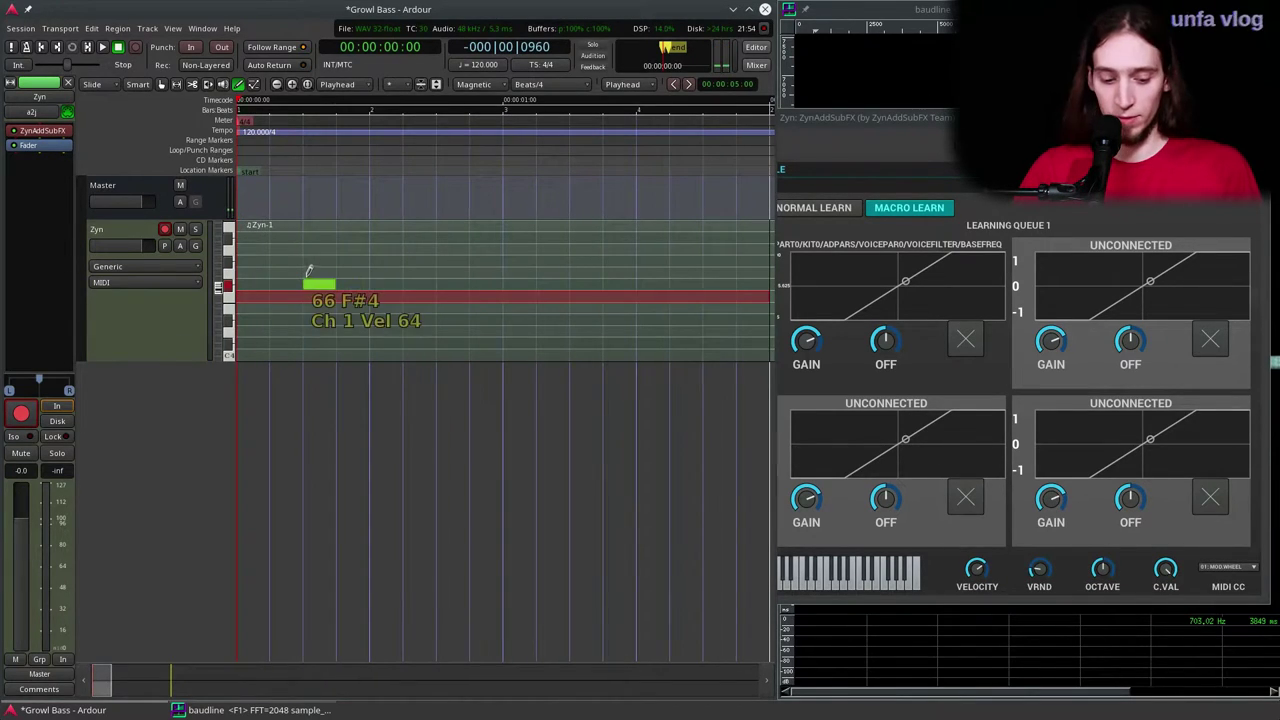
{"action": "key", "text": "g"}
{"action": "key", "text": "space"}
{"action": "key", "text": "space"}
{"action": "scroll", "coordinate": [300, 157], "scroll_direction": "down", "scroll_amount": 2}
{"action": "key", "text": "space"}
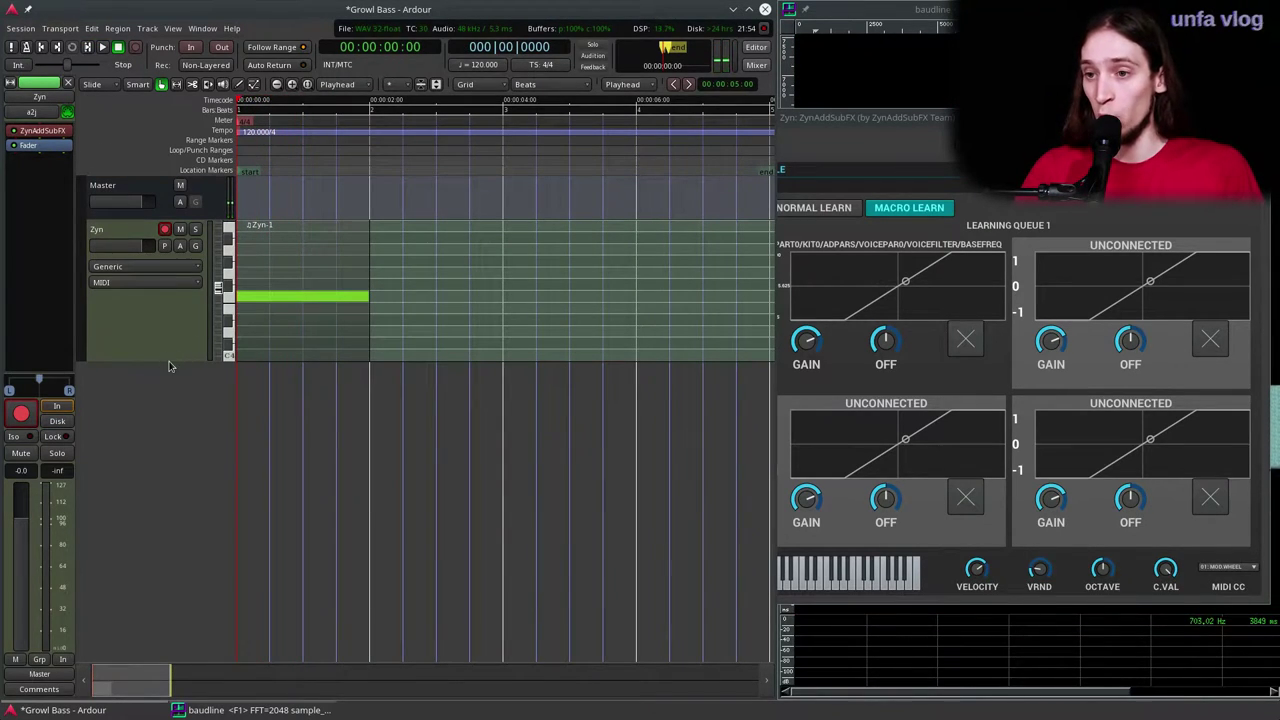
Step: Show the ZynAddSubFX Slot 1 automation lane under the Zyn track and make the lane taller
{"action": "left_click", "coordinate": [178, 247]}
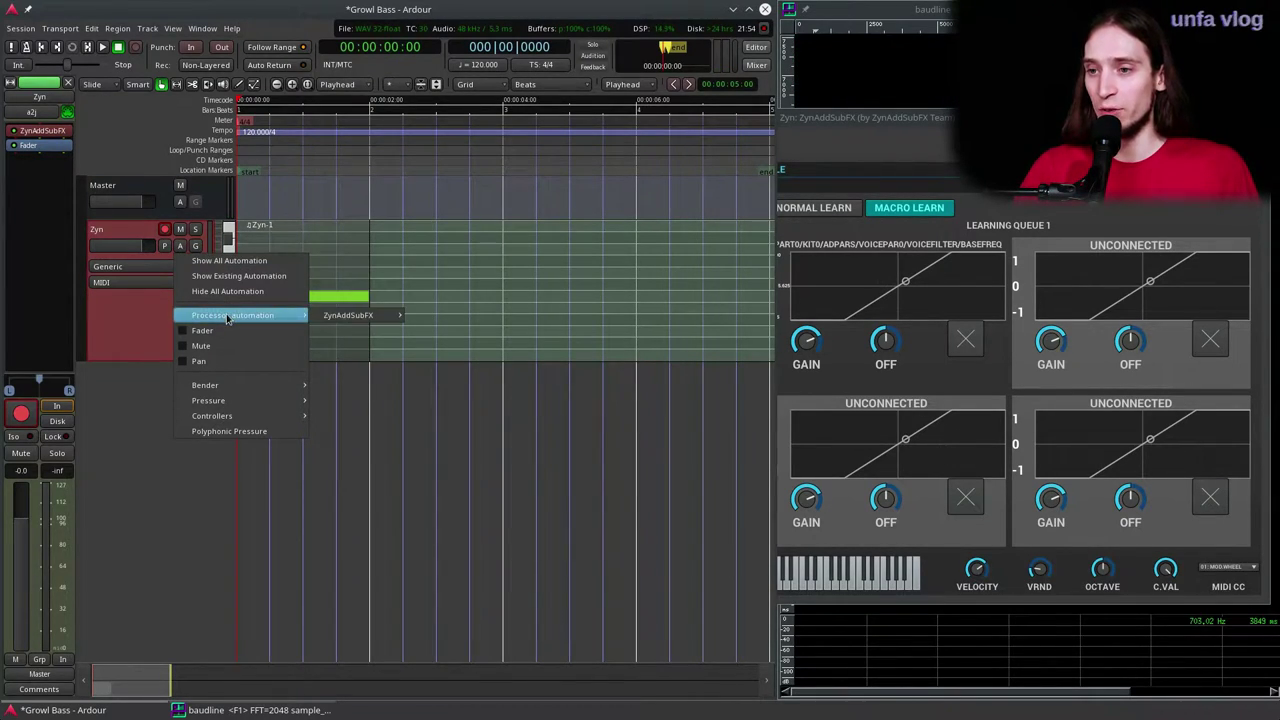
{"action": "mouse_move", "coordinate": [369, 321]}
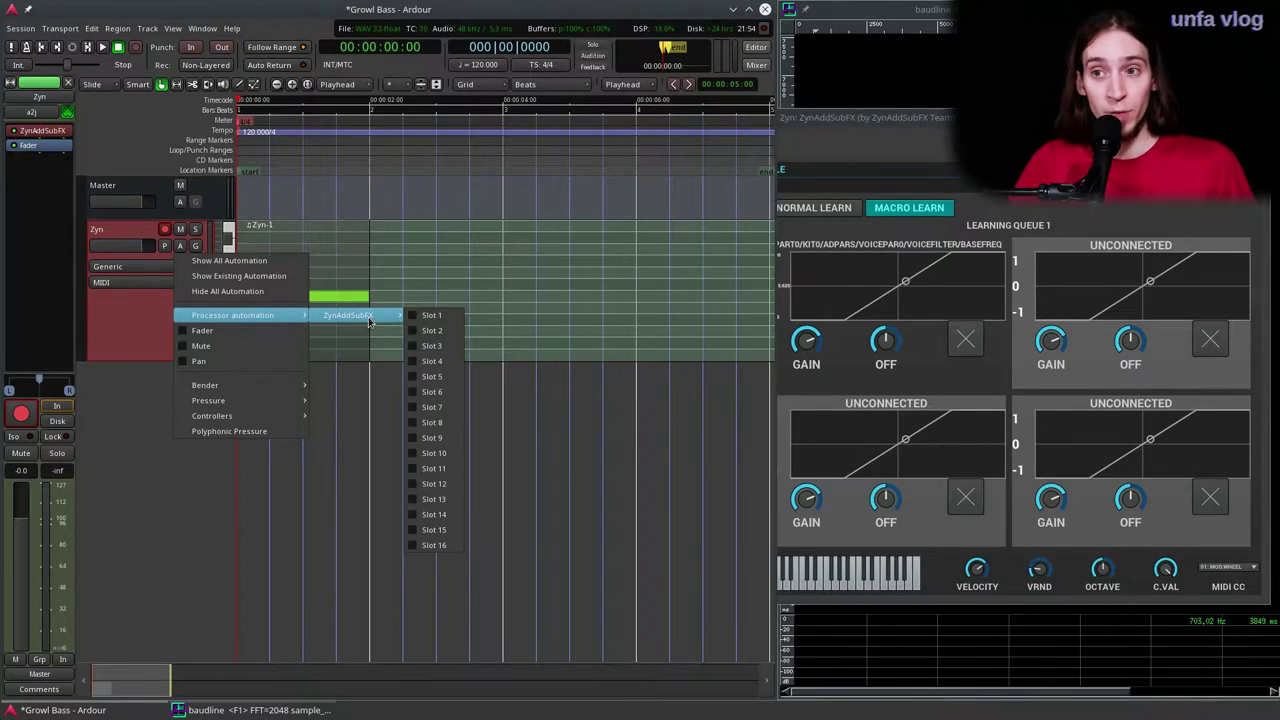
{"action": "left_click", "coordinate": [410, 316]}
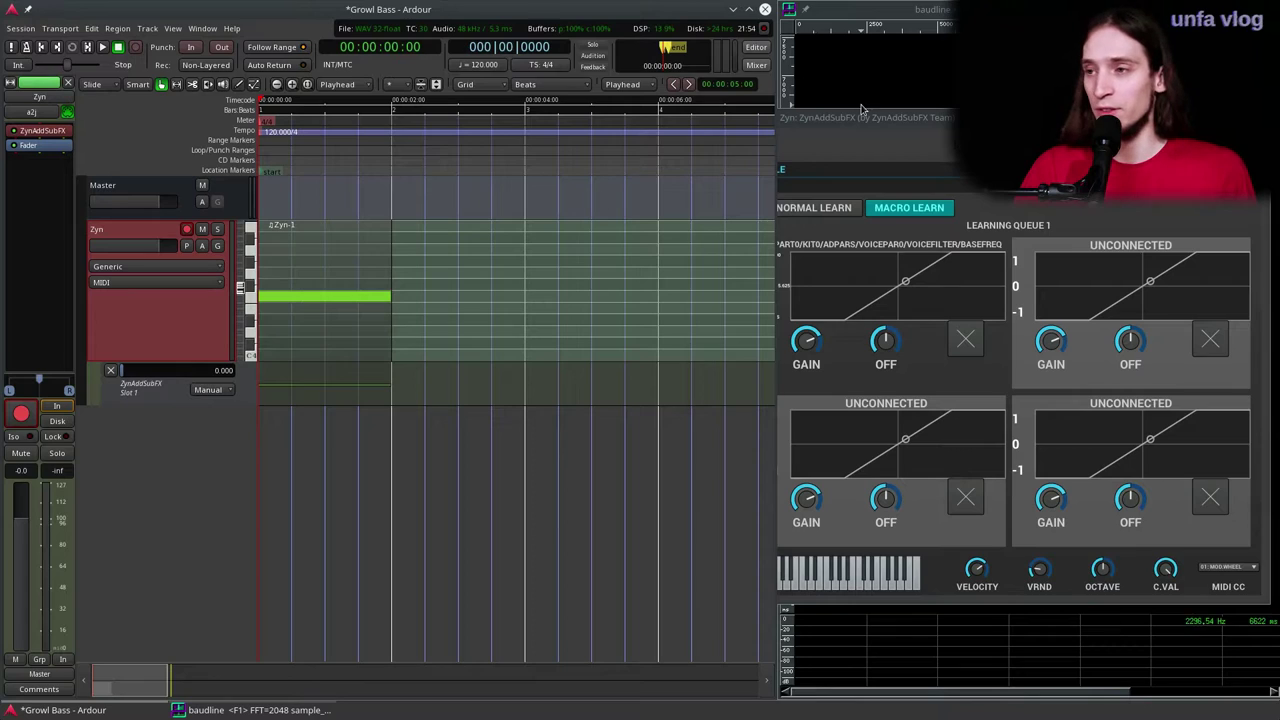
{"action": "left_click", "coordinate": [823, 124]}
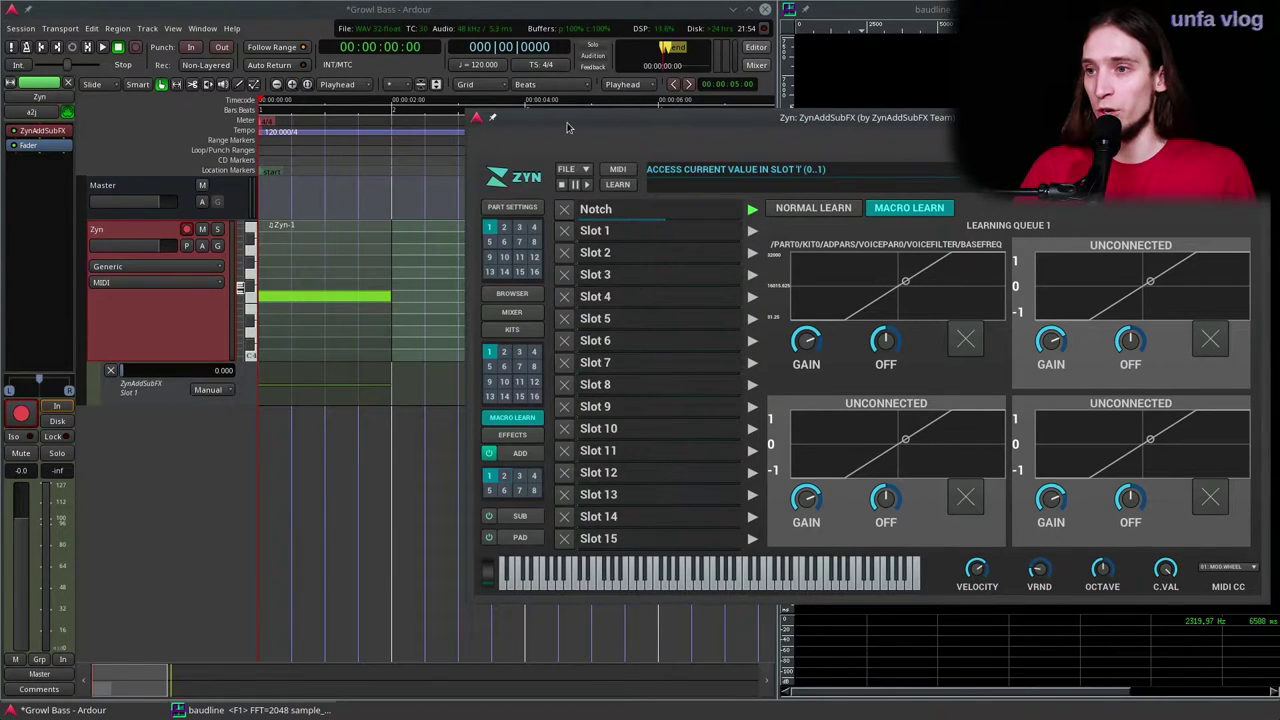
{"action": "left_click_drag", "start_coordinate": [566, 127], "coordinate": [877, 158]}
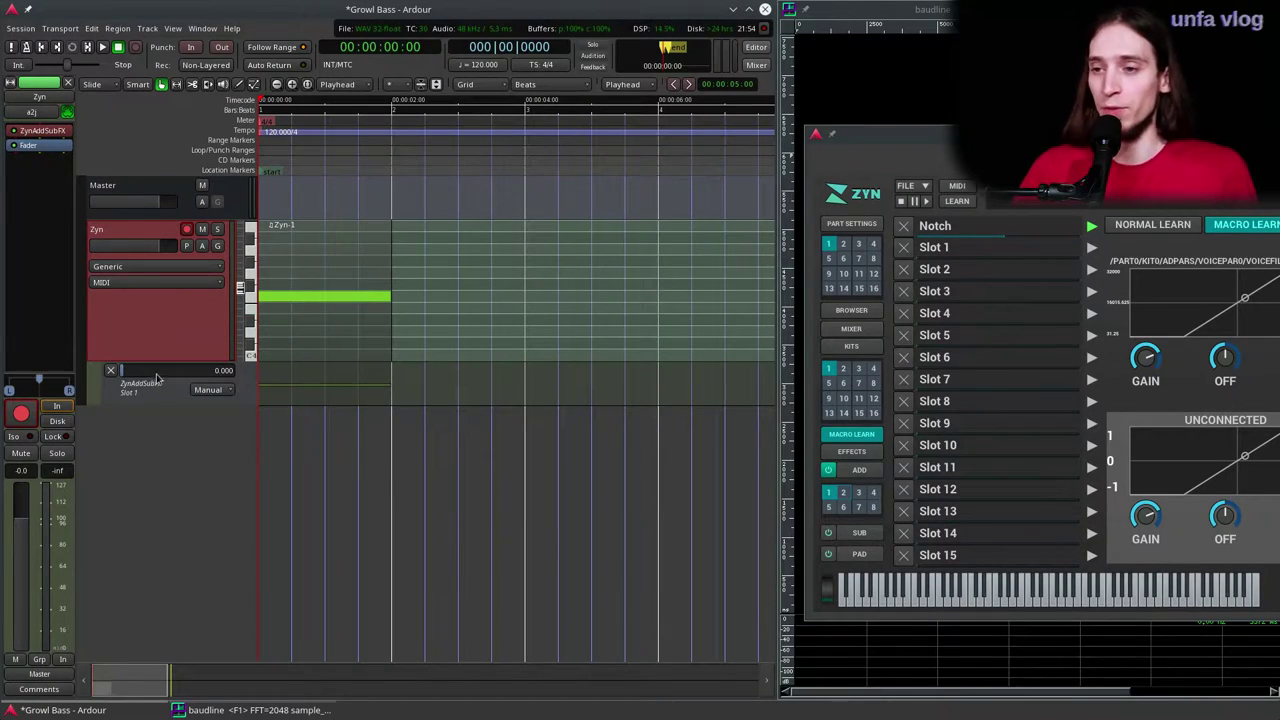
{"action": "left_click_drag", "start_coordinate": [138, 405], "coordinate": [133, 494]}
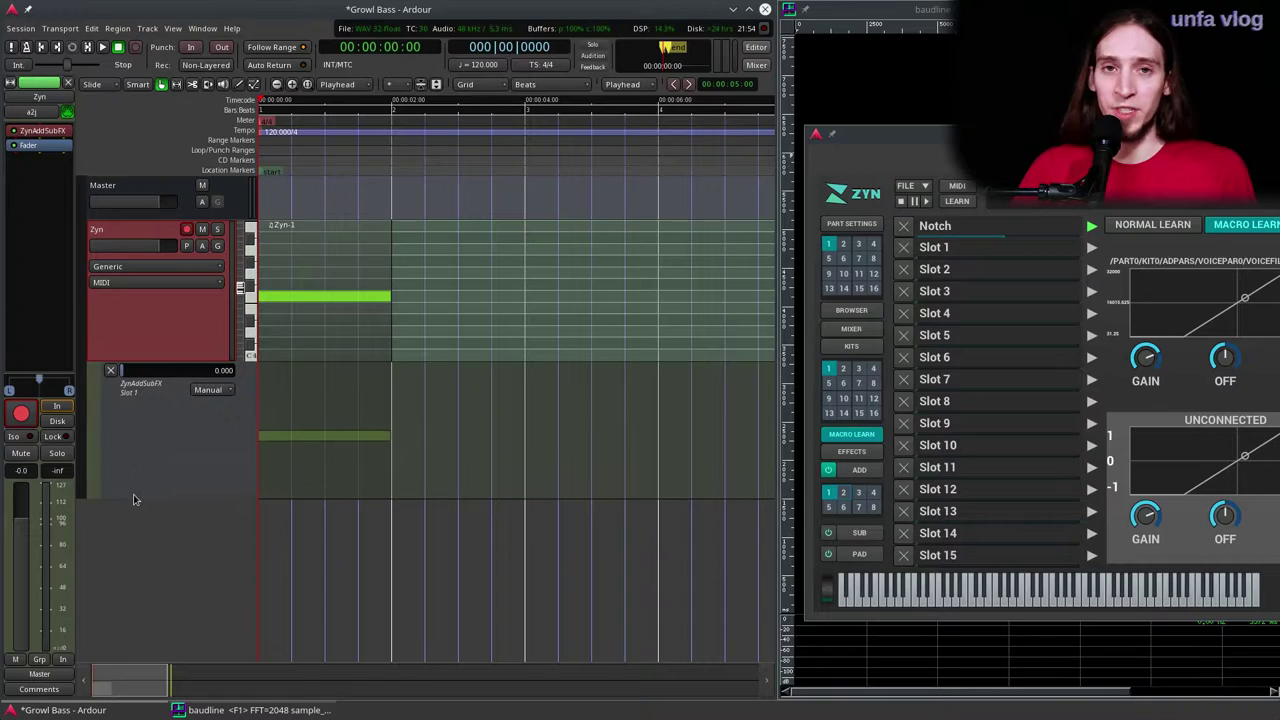
Step: Set the Slot 1 automation to Play and draw a straight ramp from zero to maximum across bar 1
{"action": "left_click", "coordinate": [212, 389]}
{"action": "left_click", "coordinate": [210, 406]}
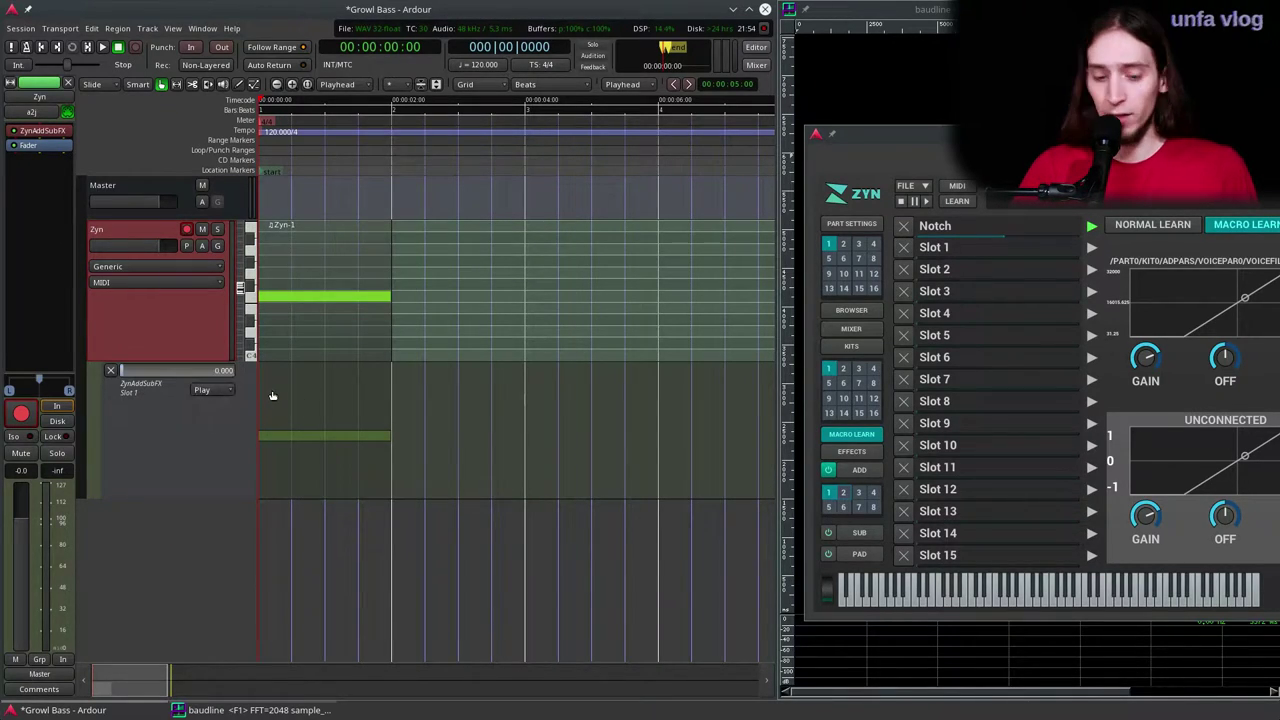
{"action": "key", "text": "d"}
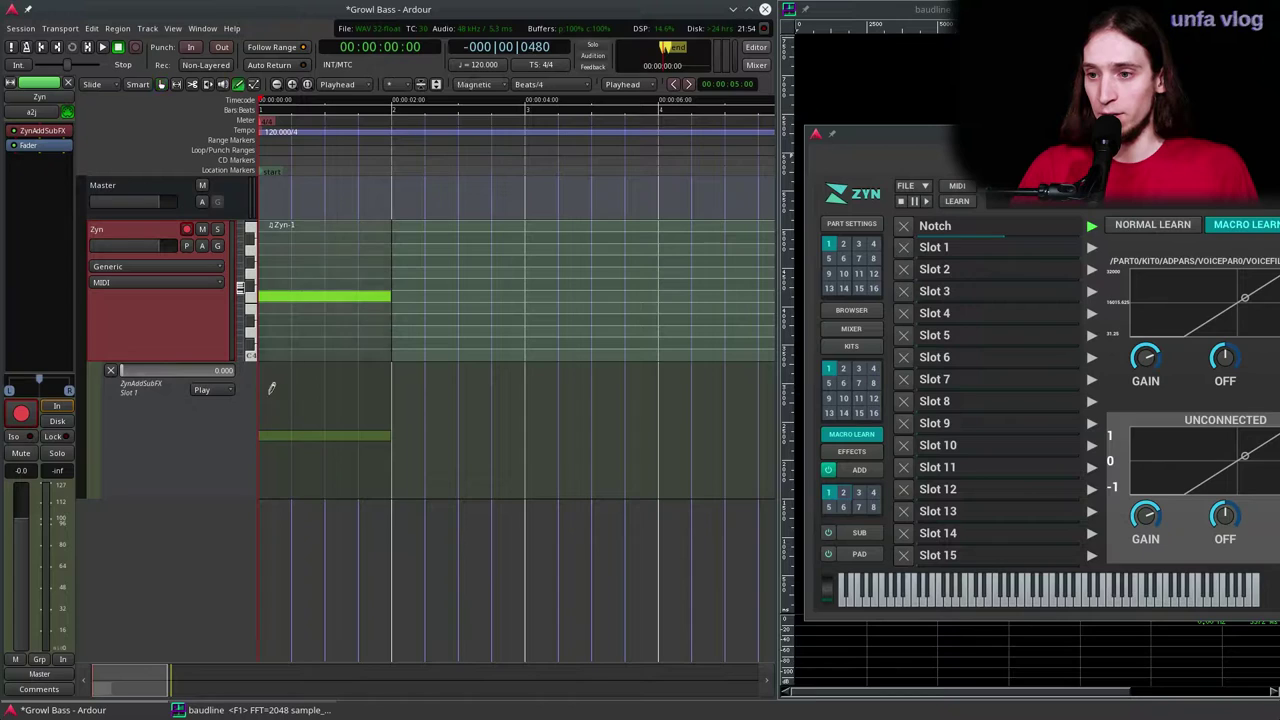
{"action": "left_click", "coordinate": [268, 496]}
{"action": "left_click", "coordinate": [391, 364]}
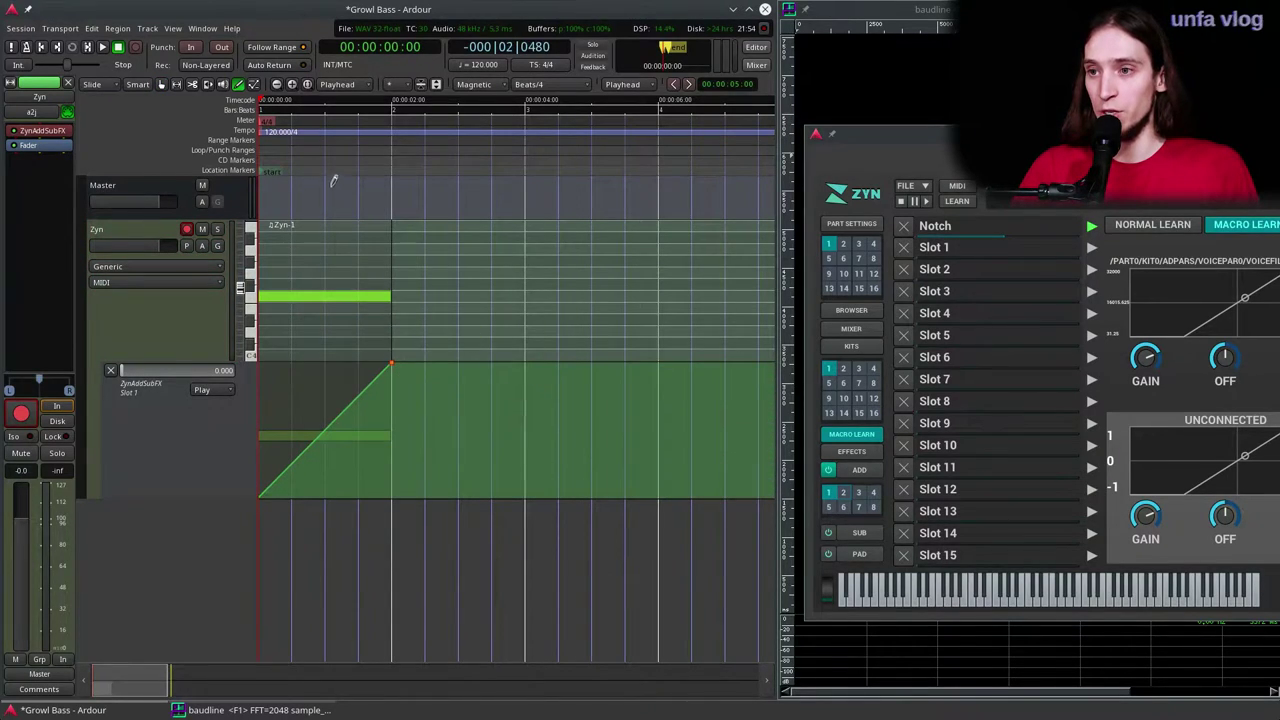
Step: Play bar 1 from the start to hear the notch macro ramp
{"action": "left_click_drag", "start_coordinate": [335, 168], "coordinate": [254, 176]}
{"action": "key", "text": "space"}
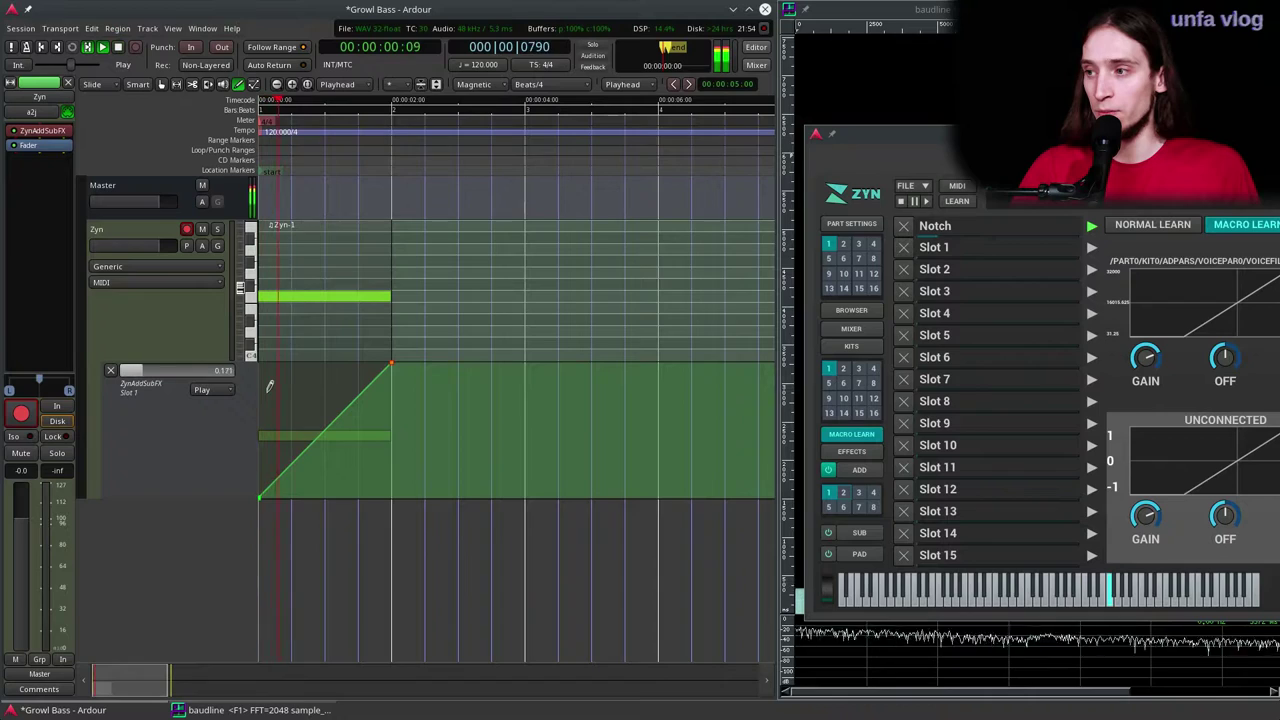
{"action": "key", "text": "space"}
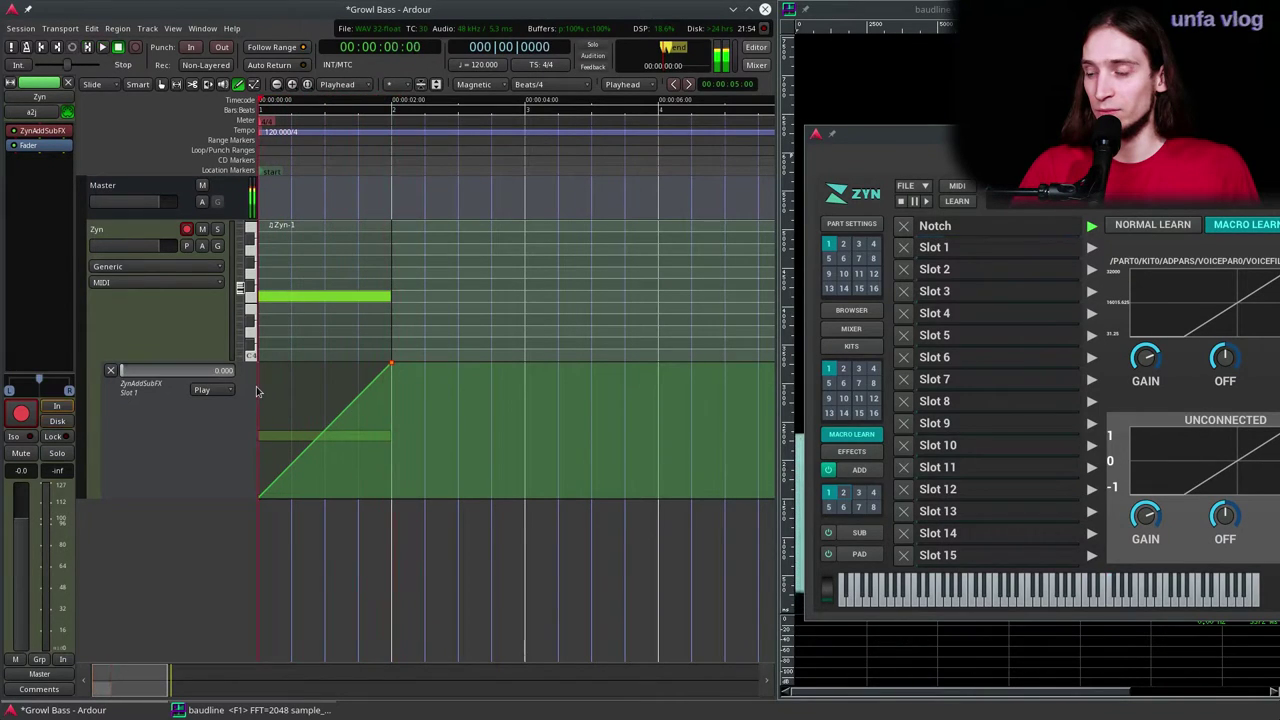
{"action": "key", "text": "space"}
{"action": "key", "text": "space"}
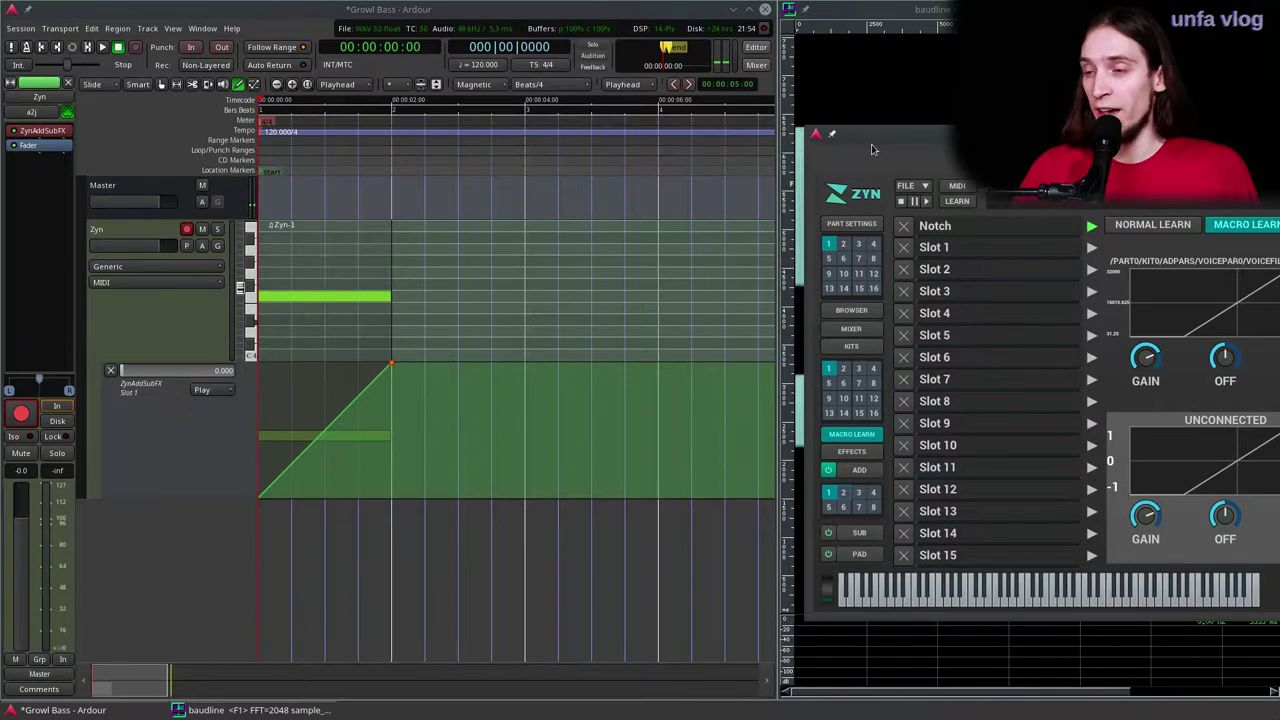
Step: Bend the Slot 1 ramp into a slow-then-steep rise using two lowered intermediate points, and audition it
{"action": "left_click_drag", "start_coordinate": [878, 133], "coordinate": [562, 137]}
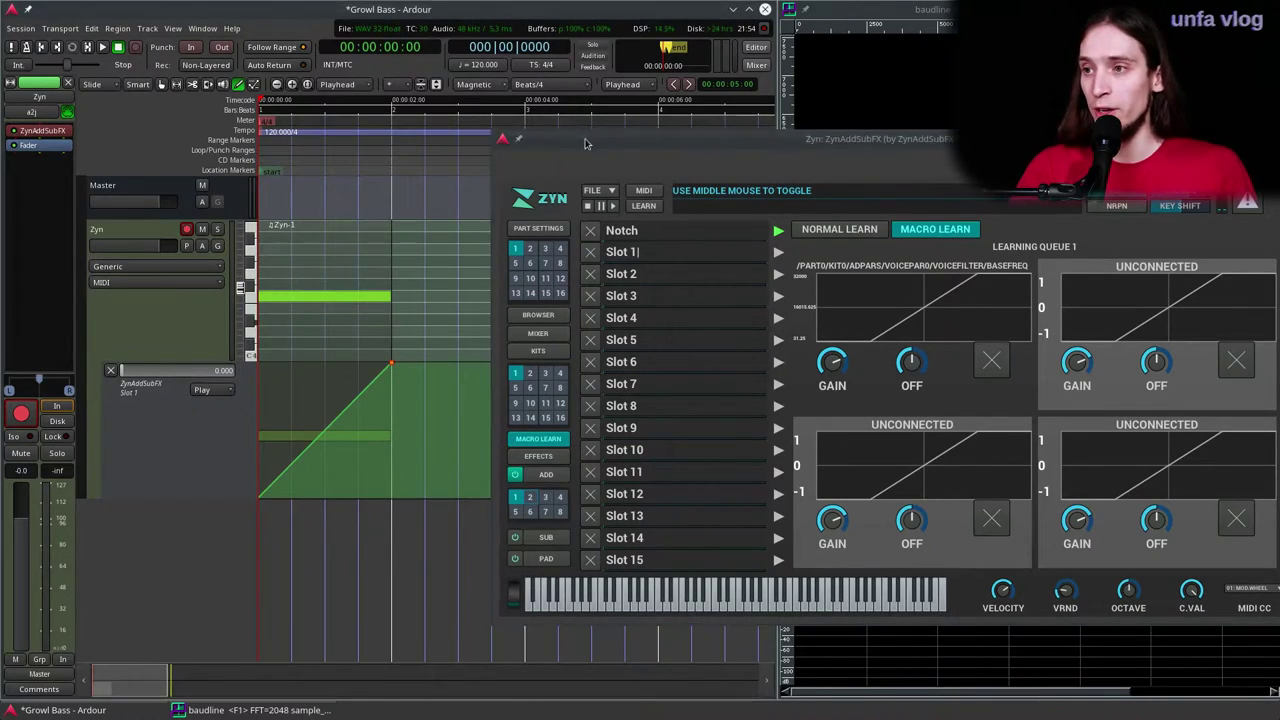
{"action": "left_click_drag", "start_coordinate": [610, 141], "coordinate": [872, 139]}
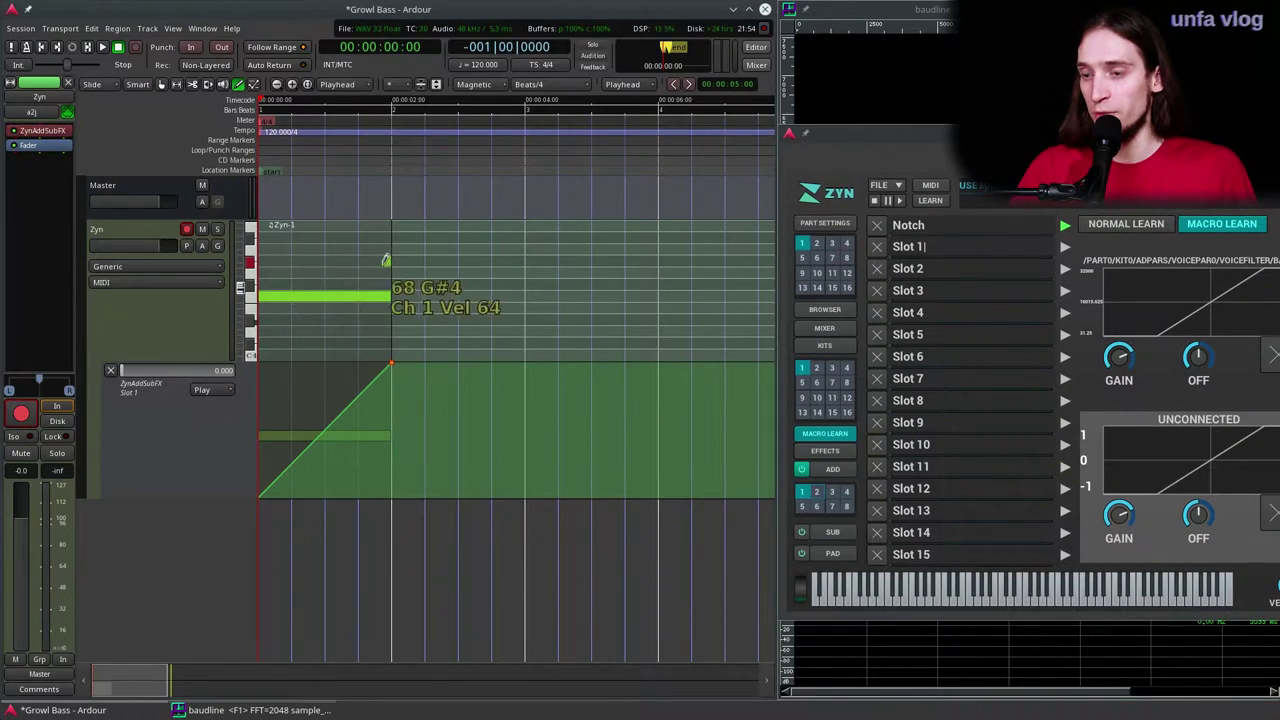
{"action": "left_click_drag", "start_coordinate": [318, 434], "coordinate": [308, 483]}
{"action": "left_click_drag", "start_coordinate": [358, 409], "coordinate": [357, 453]}
{"action": "key", "text": "space"}
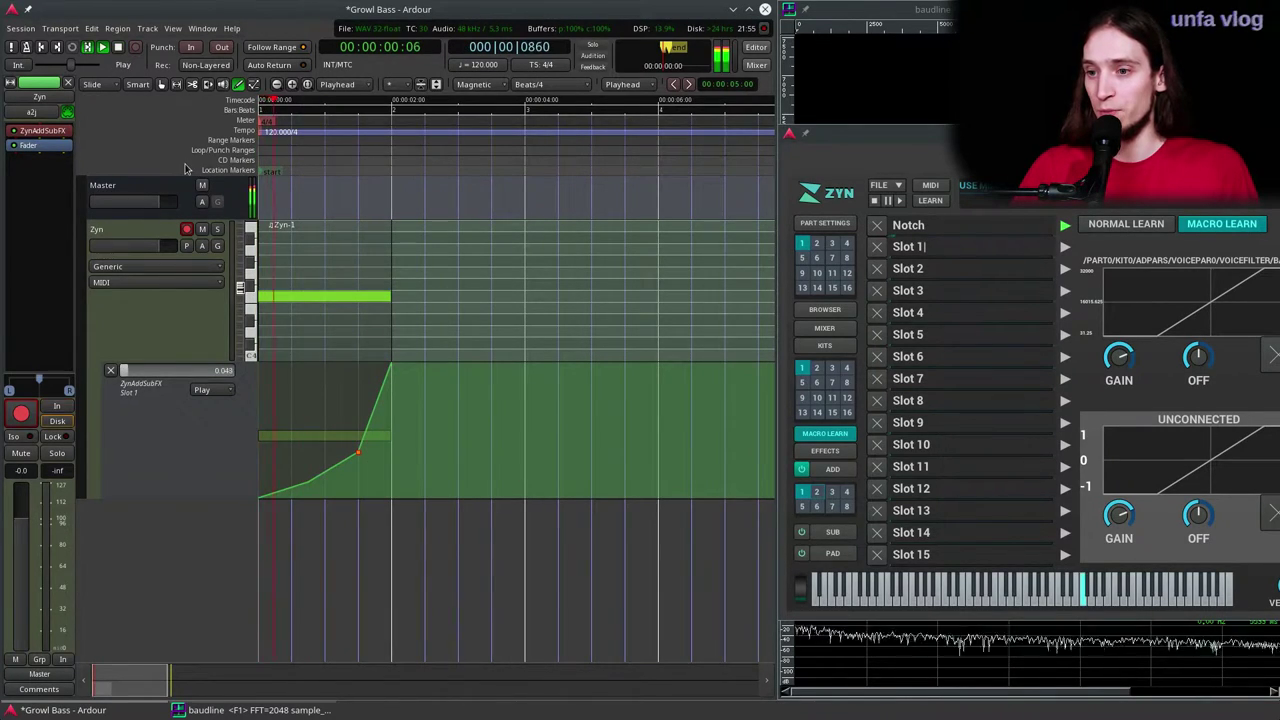
{"action": "key", "text": "space"}
Step: Drop the automation's end point to zero and add low points before the peak late in bar 1, then audition it
{"action": "left_click_drag", "start_coordinate": [391, 363], "coordinate": [404, 506]}
{"action": "left_click_drag", "start_coordinate": [340, 461], "coordinate": [326, 488]}
{"action": "key", "text": "space"}
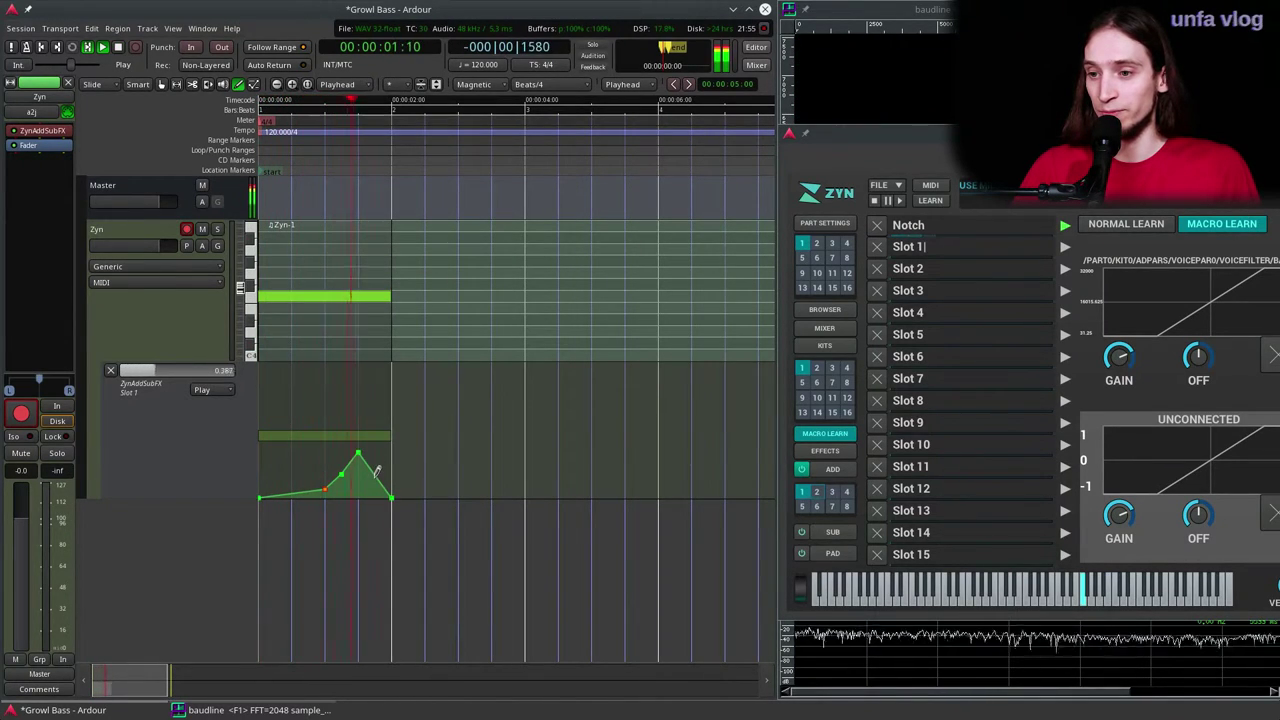
{"action": "key", "text": "space"}
Step: Add a second automation peak early in bar 1 with a low point just before it, and play it back
{"action": "left_click_drag", "start_coordinate": [341, 474], "coordinate": [300, 443]}
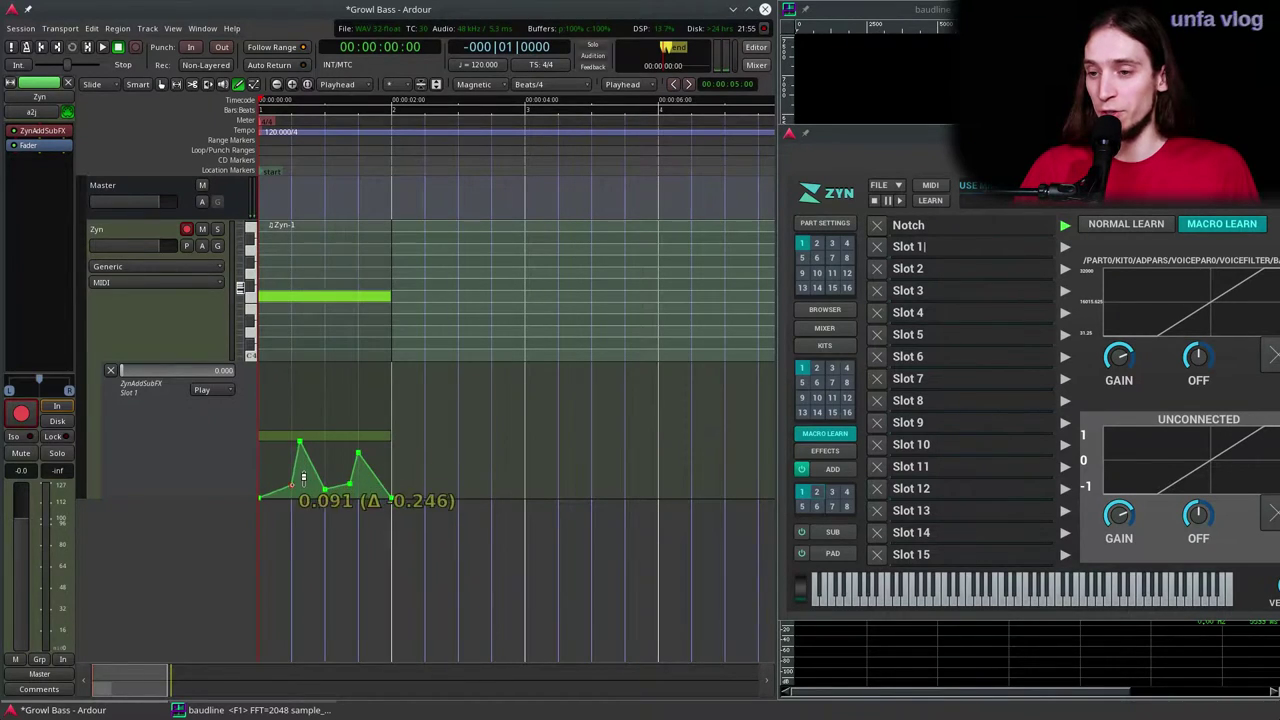
{"action": "key", "text": "space"}
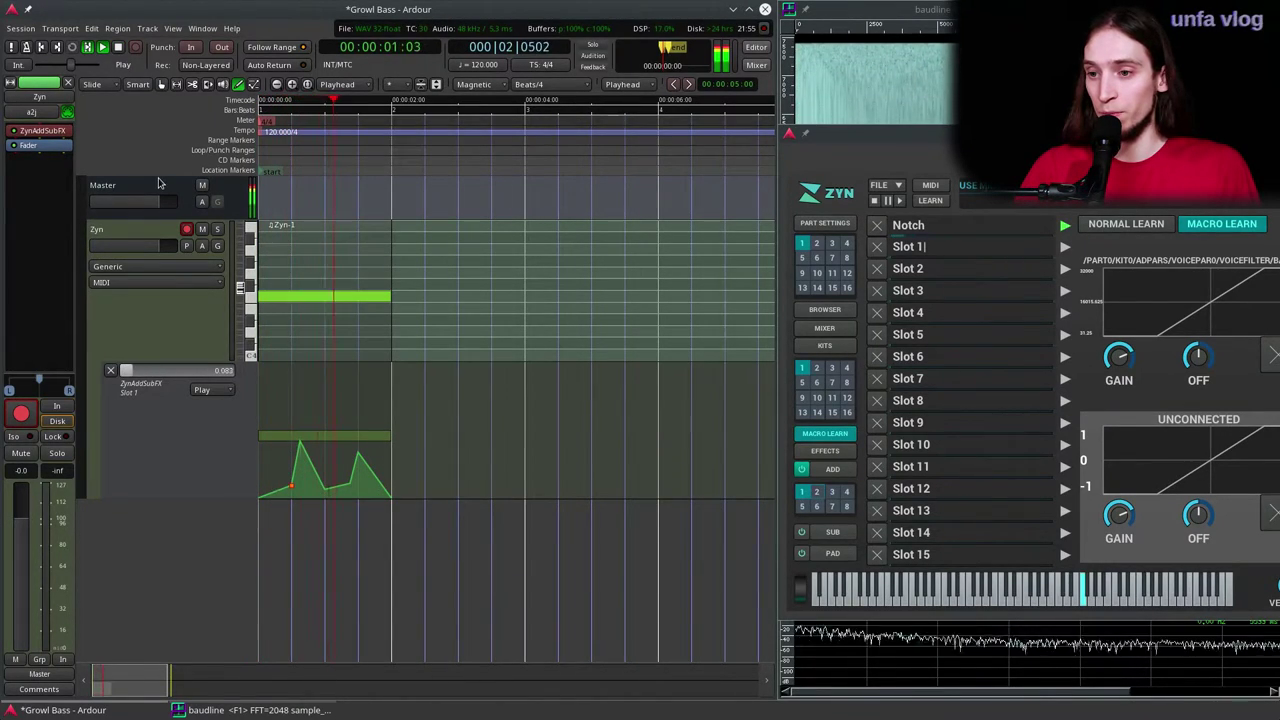
{"action": "key", "text": "space"}
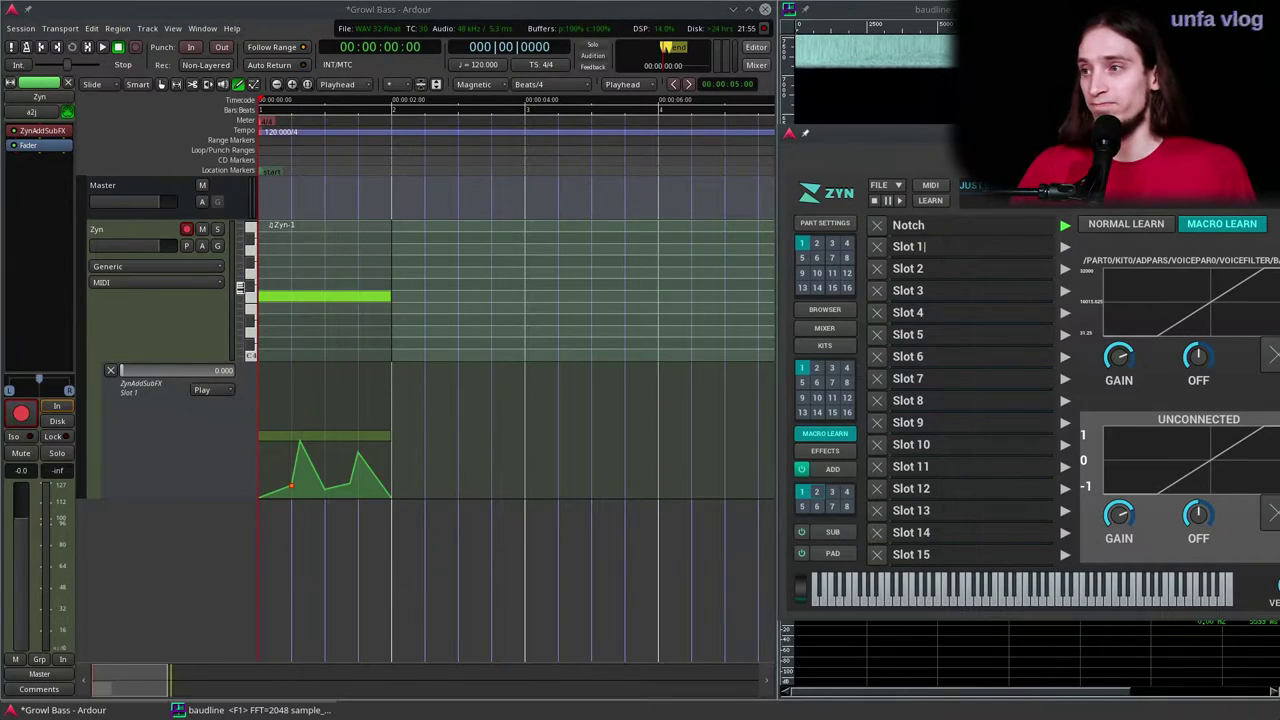
Step: Bring the whole ZynAddSubFX window into view and open voice 2's modulation settings in the ADD synth
{"action": "left_click_drag", "start_coordinate": [899, 152], "coordinate": [566, 158]}
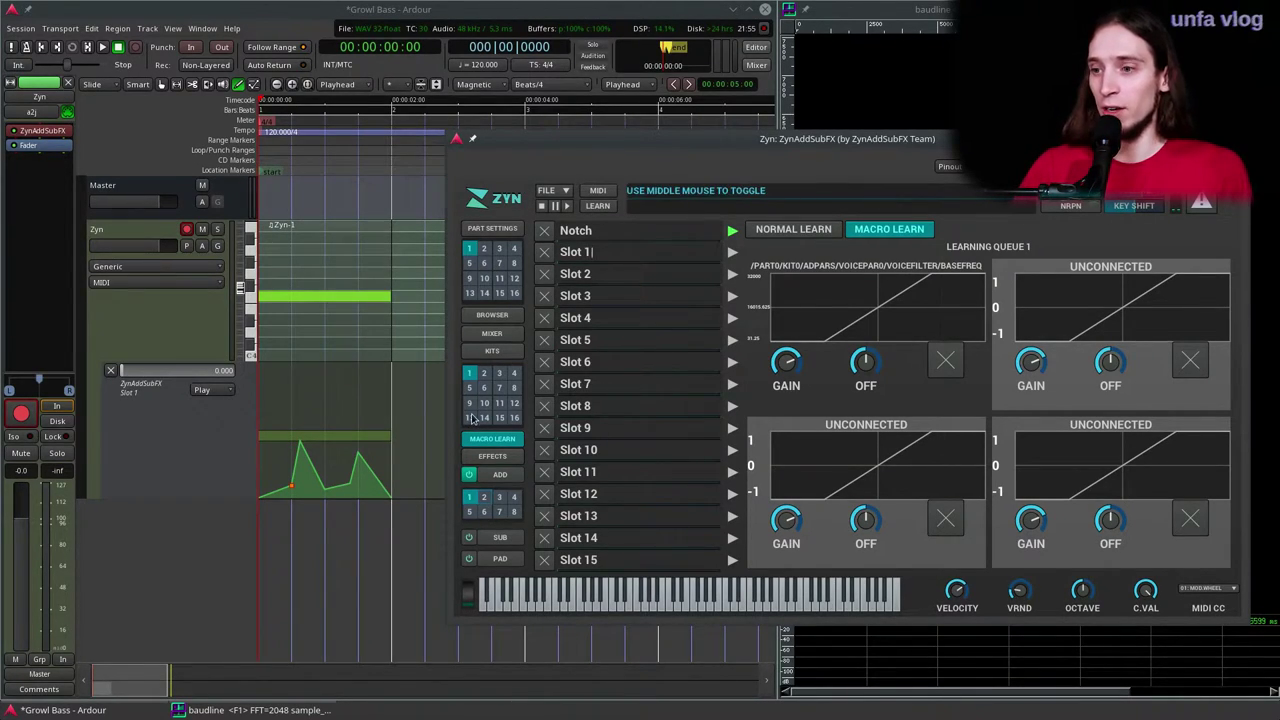
{"action": "left_click", "coordinate": [500, 475]}
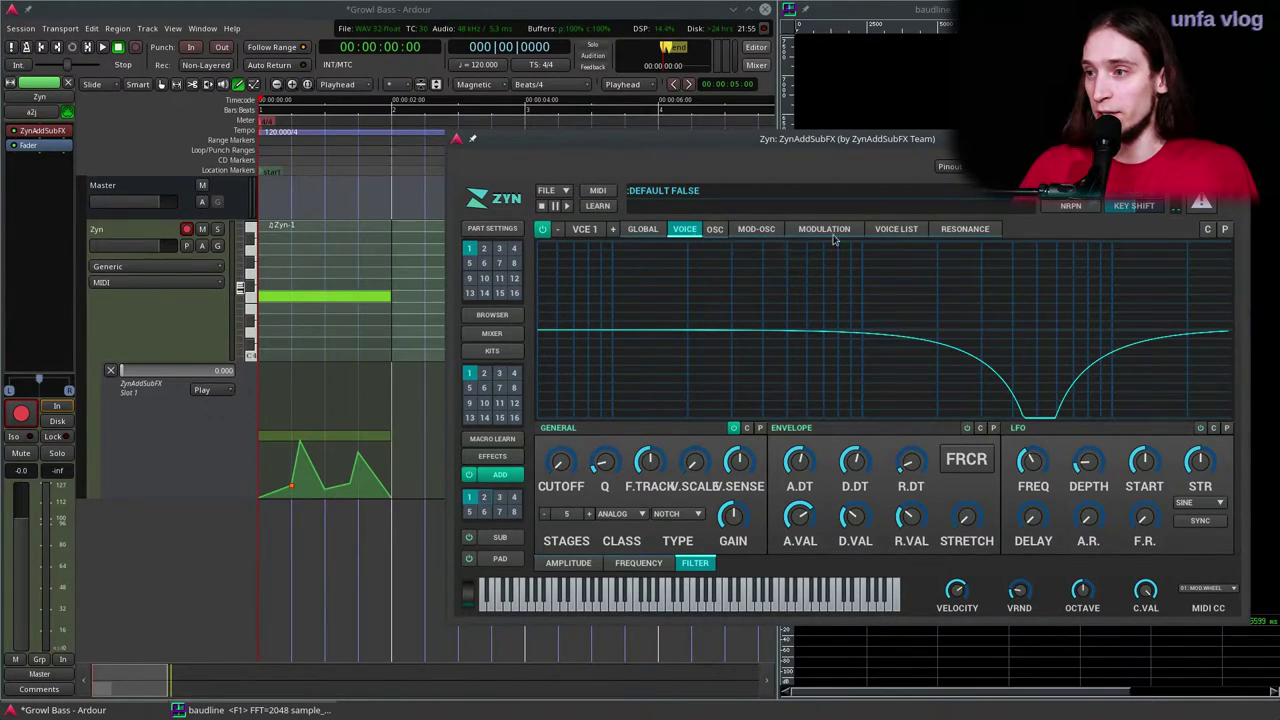
{"action": "left_click", "coordinate": [614, 229]}
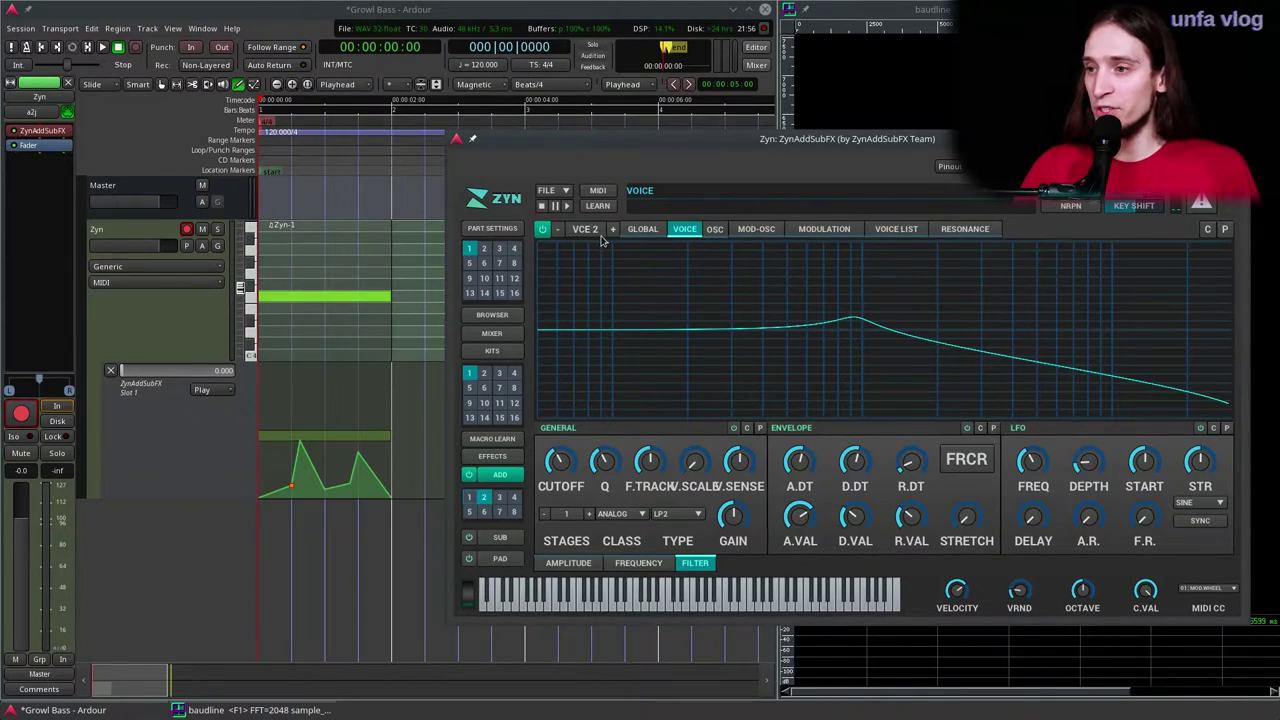
{"action": "left_click", "coordinate": [817, 231]}
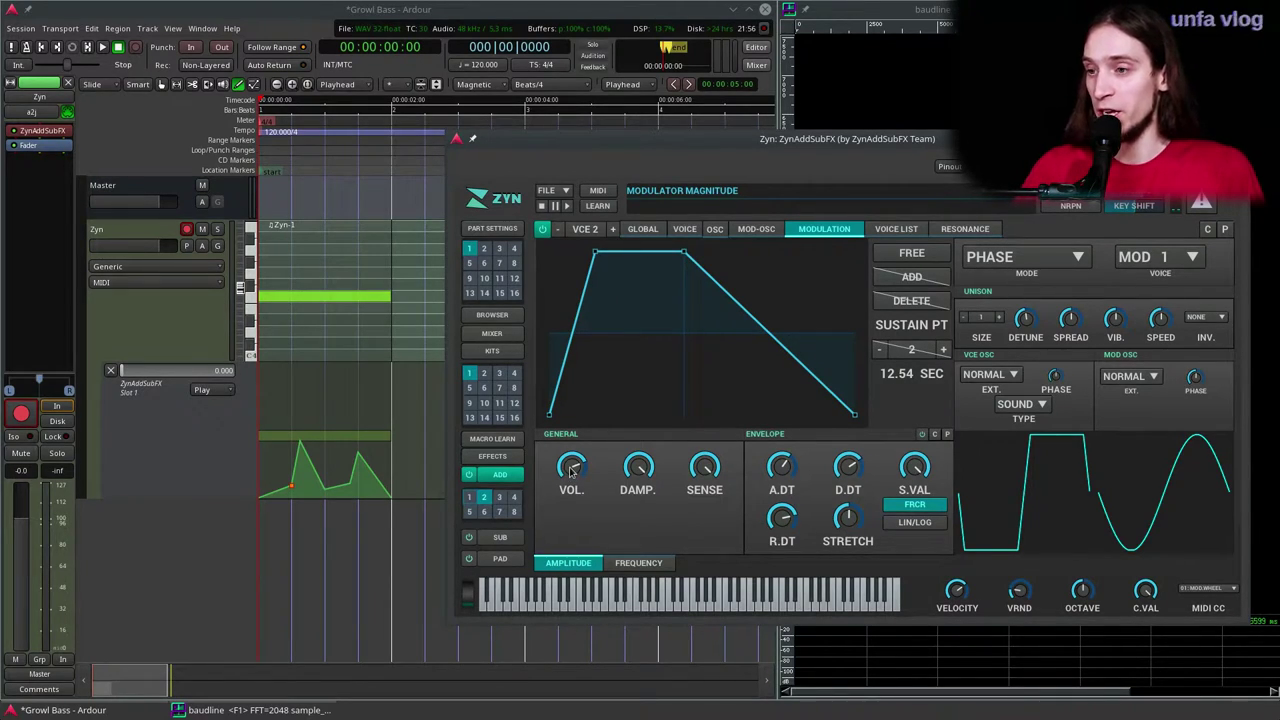
Step: Select the macro slot below Notch, turn on learn mode, and bind voice 2's modulator volume to that slot
{"action": "left_click", "coordinate": [503, 442]}
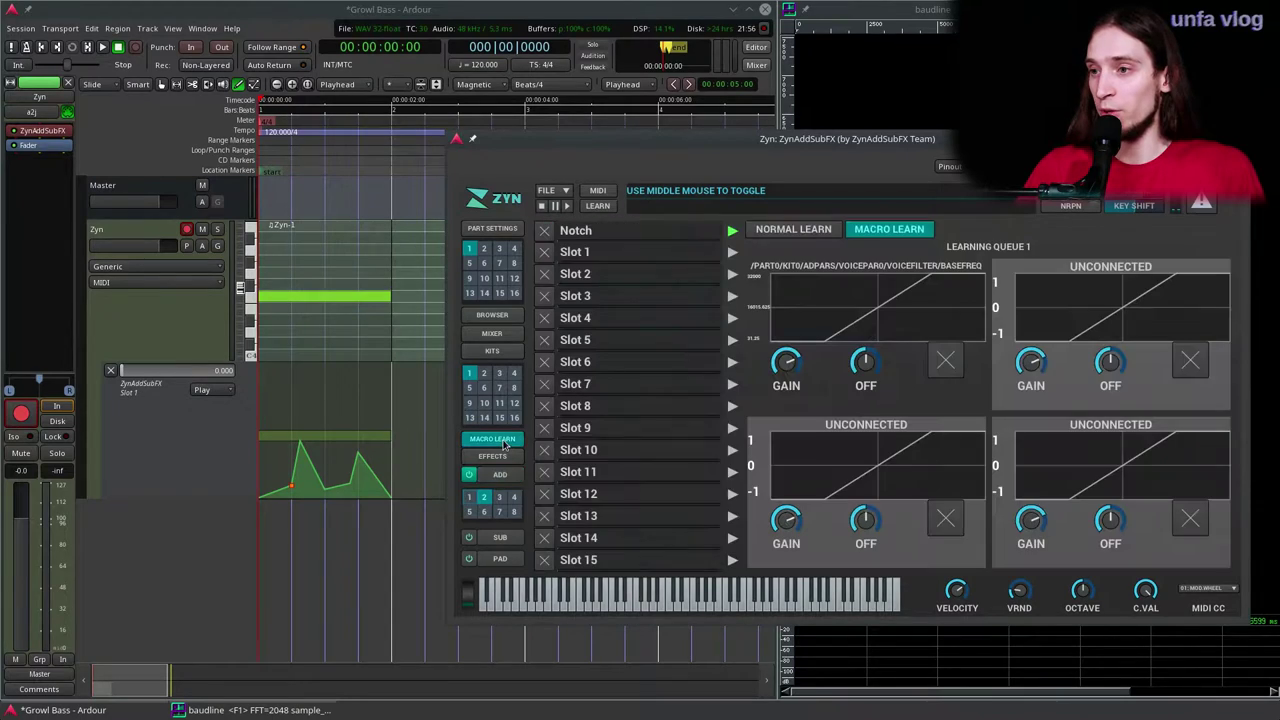
{"action": "left_click", "coordinate": [733, 253]}
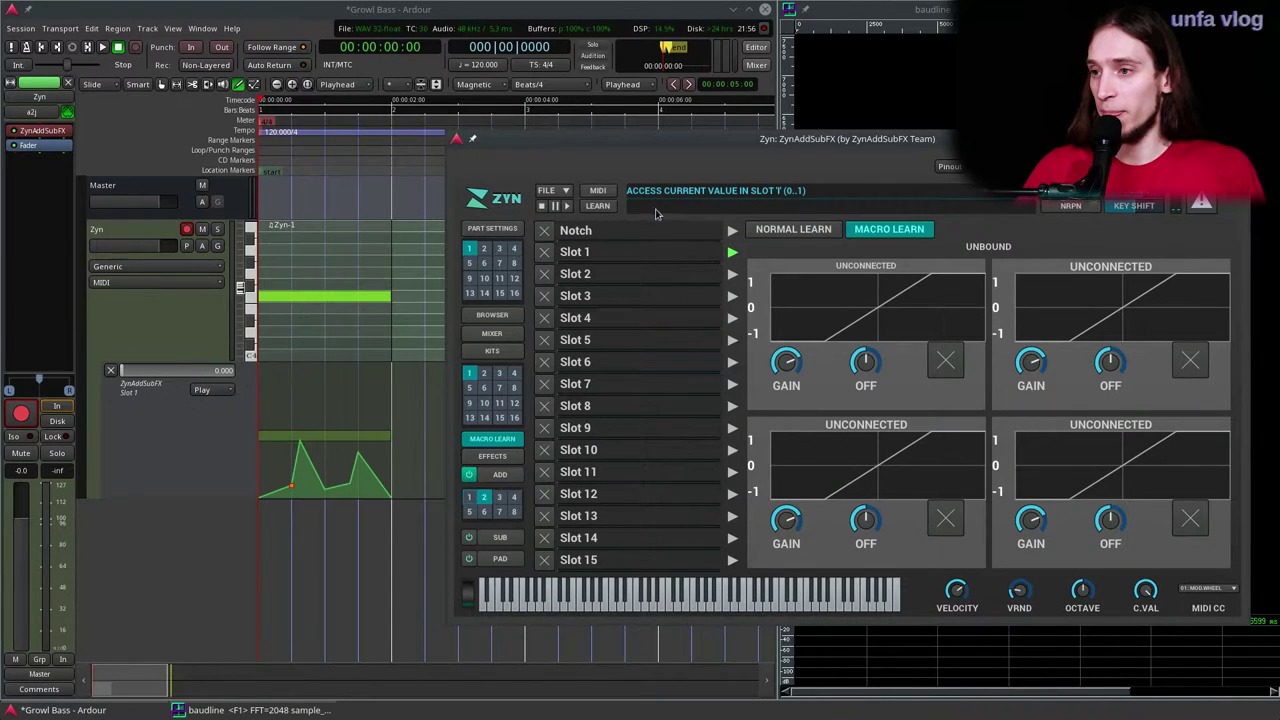
{"action": "left_click", "coordinate": [597, 207]}
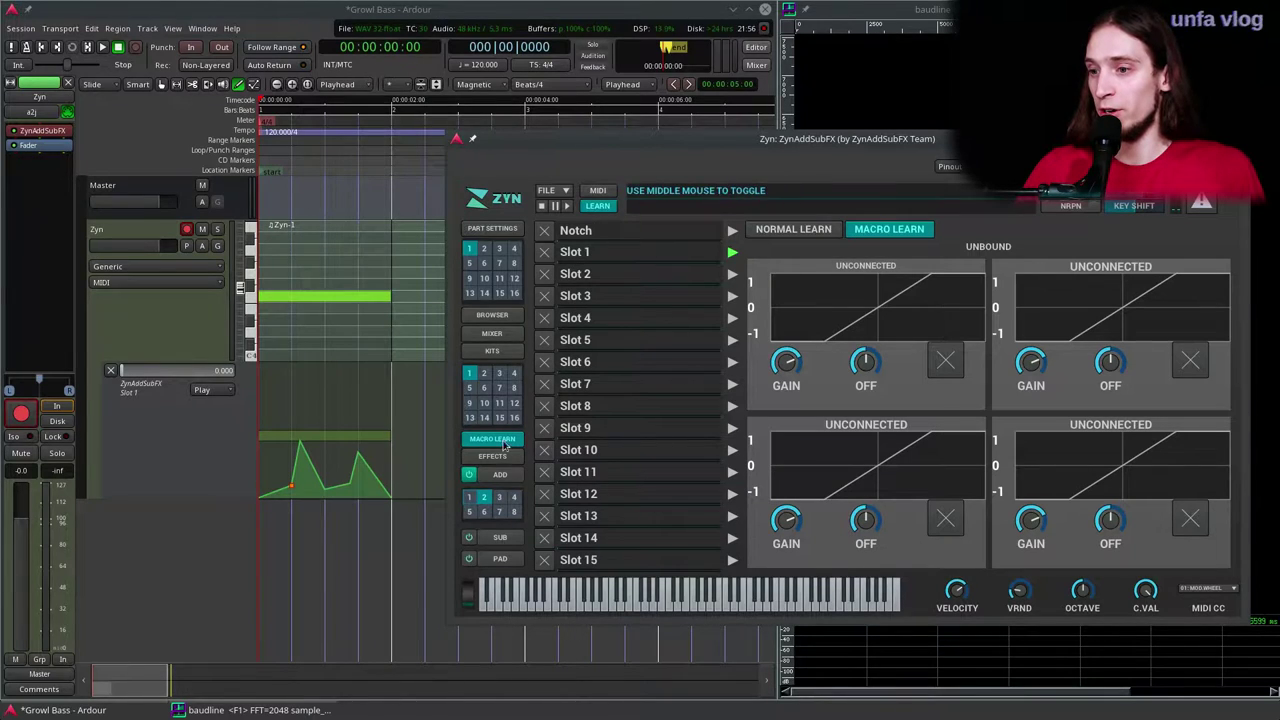
{"action": "left_click", "coordinate": [497, 476]}
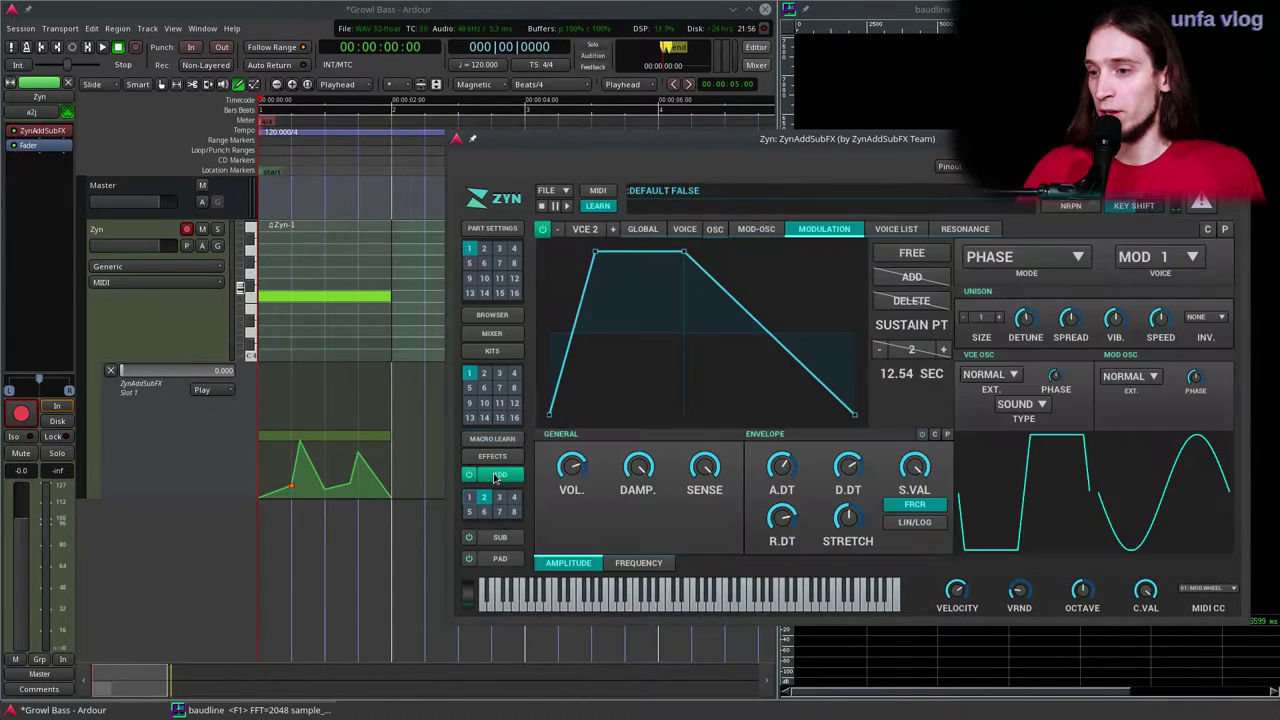
{"action": "left_click", "coordinate": [573, 467]}
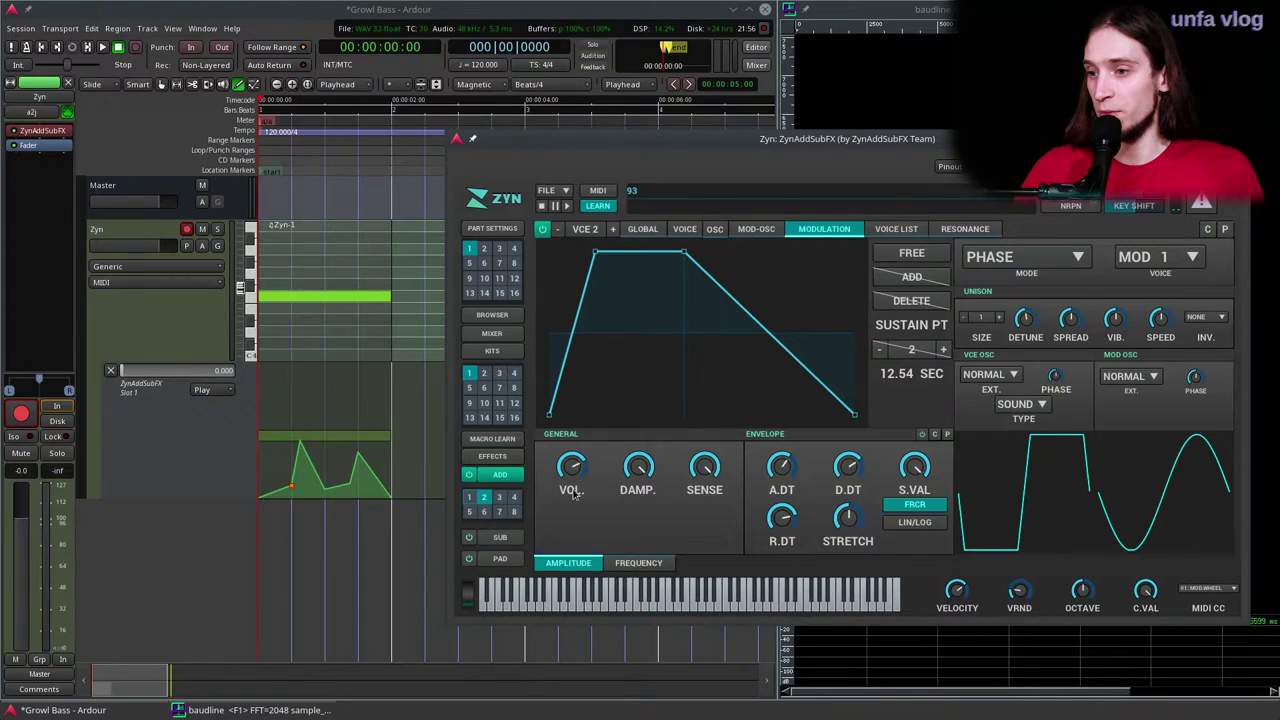
{"action": "left_click_drag", "start_coordinate": [586, 506], "coordinate": [592, 467]}
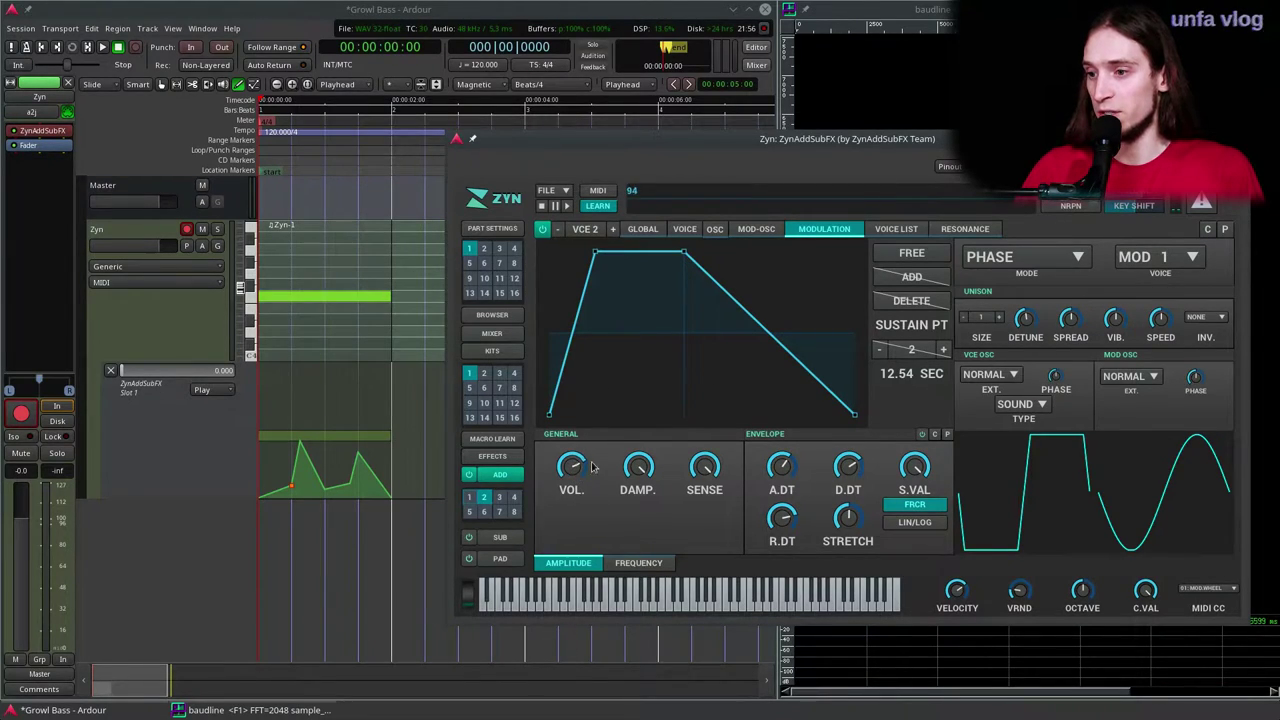
Step: Check the new macro binding, switch learn mode off, and rename the Slot 1 macro to Moduation
{"action": "left_click", "coordinate": [508, 440]}
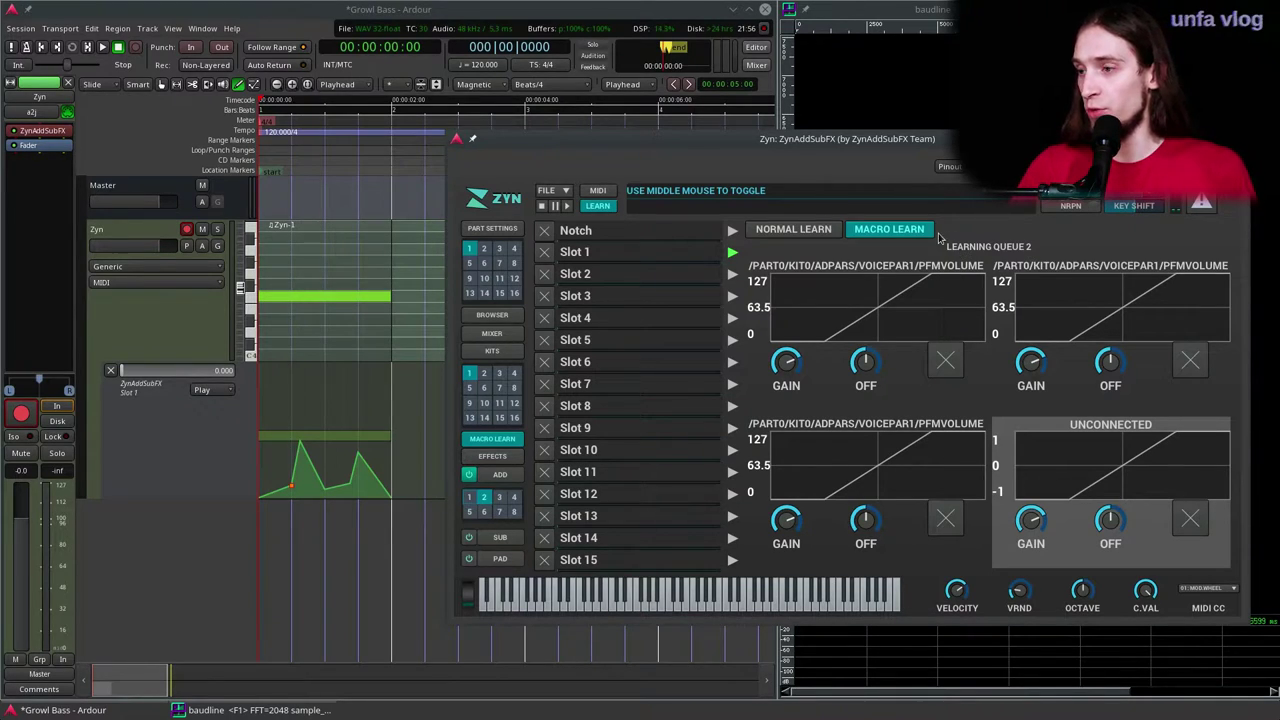
{"action": "left_click", "coordinate": [603, 209]}
{"action": "left_click", "coordinate": [730, 252]}
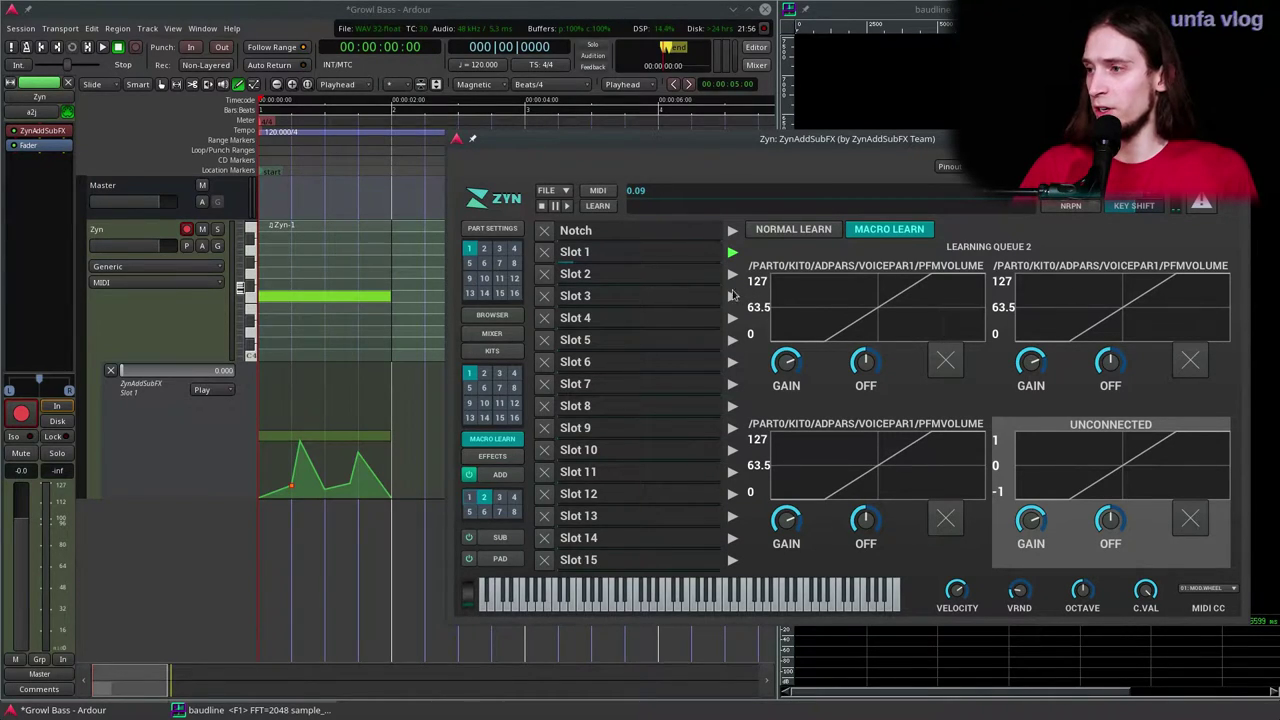
{"action": "key", "text": "ctrl"}
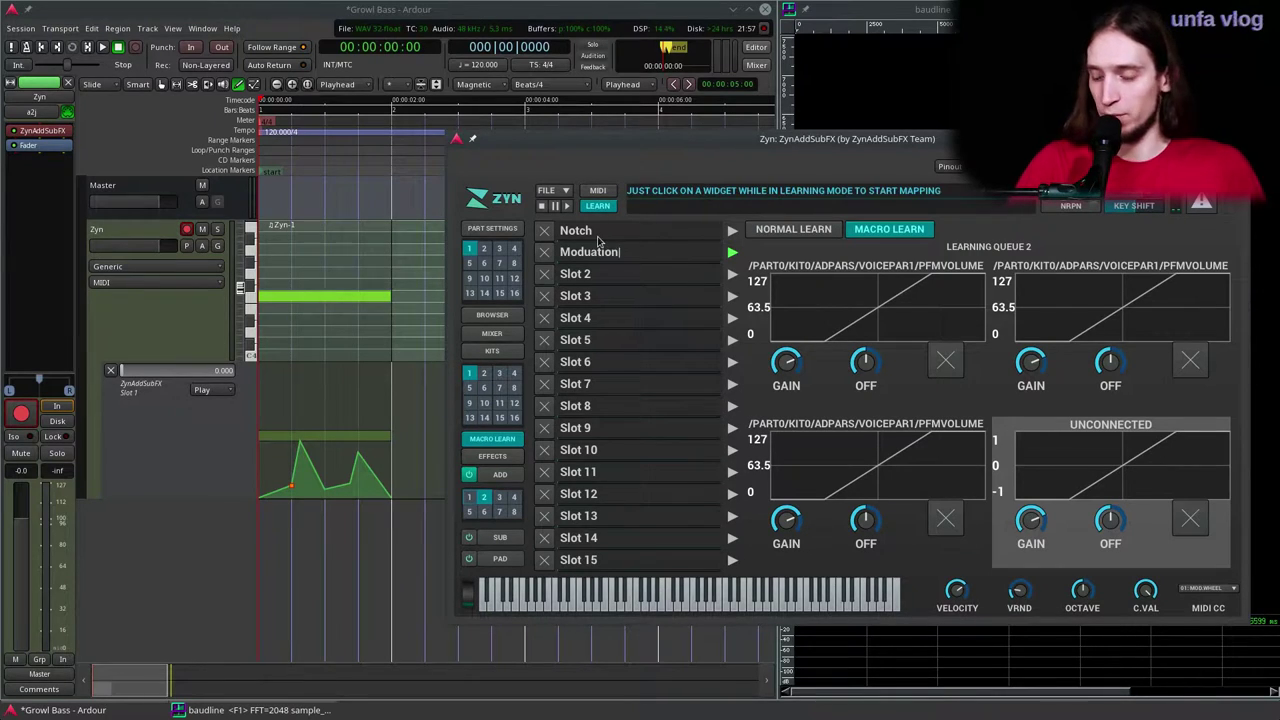
Step: Show the automation lane for ZynAddSubFX Slot 2 on the Zyn track
{"action": "left_click", "coordinate": [201, 245]}
{"action": "mouse_move", "coordinate": [222, 317]}
{"action": "mouse_move", "coordinate": [375, 316]}
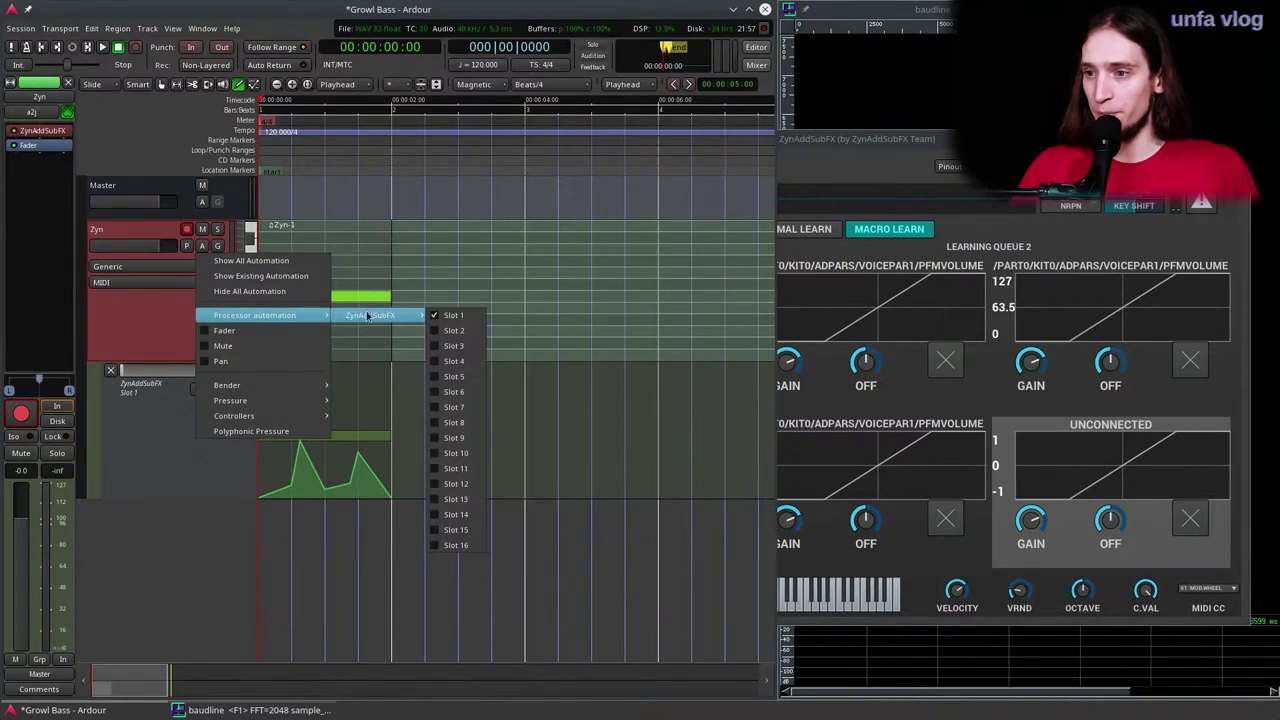
{"action": "left_click", "coordinate": [451, 331]}
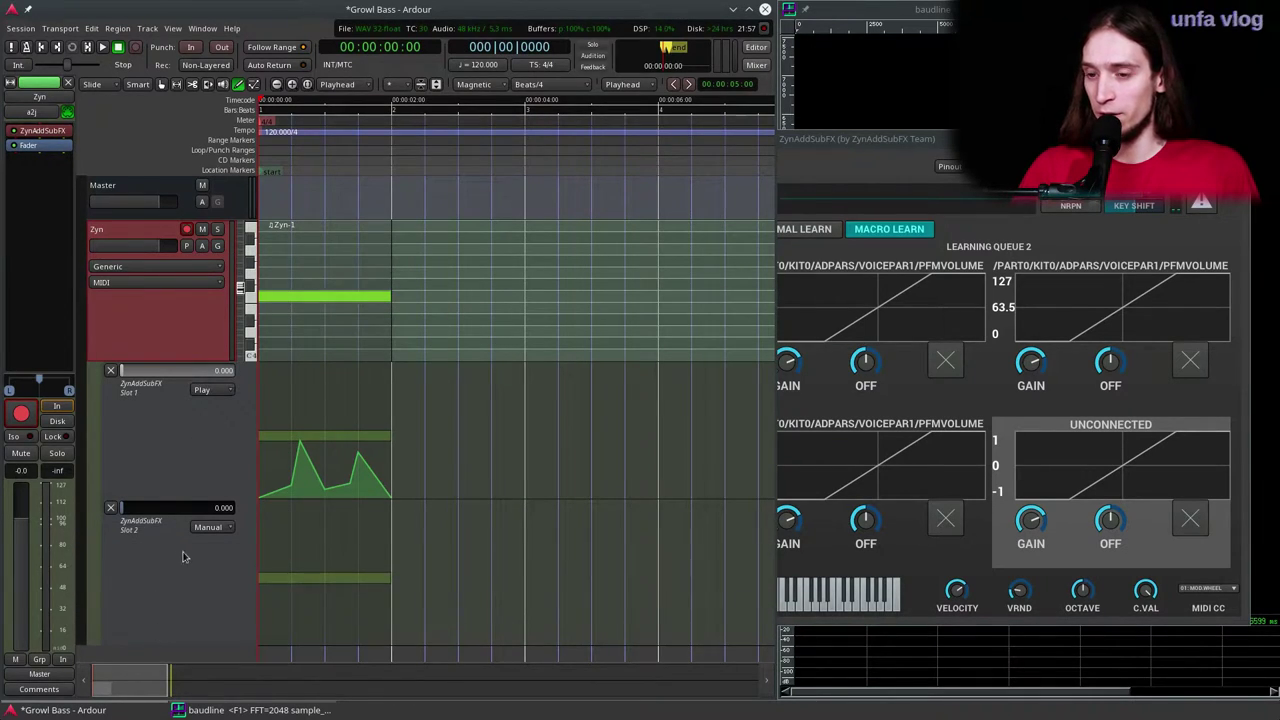
Step: Set the Slot 2 automation to Play and draw a ramp across bar 1 from zero to the maximum
{"action": "left_click", "coordinate": [208, 527]}
{"action": "left_click", "coordinate": [227, 552]}
{"action": "left_click", "coordinate": [303, 549]}
{"action": "left_click_drag", "start_coordinate": [296, 648], "coordinate": [391, 495]}
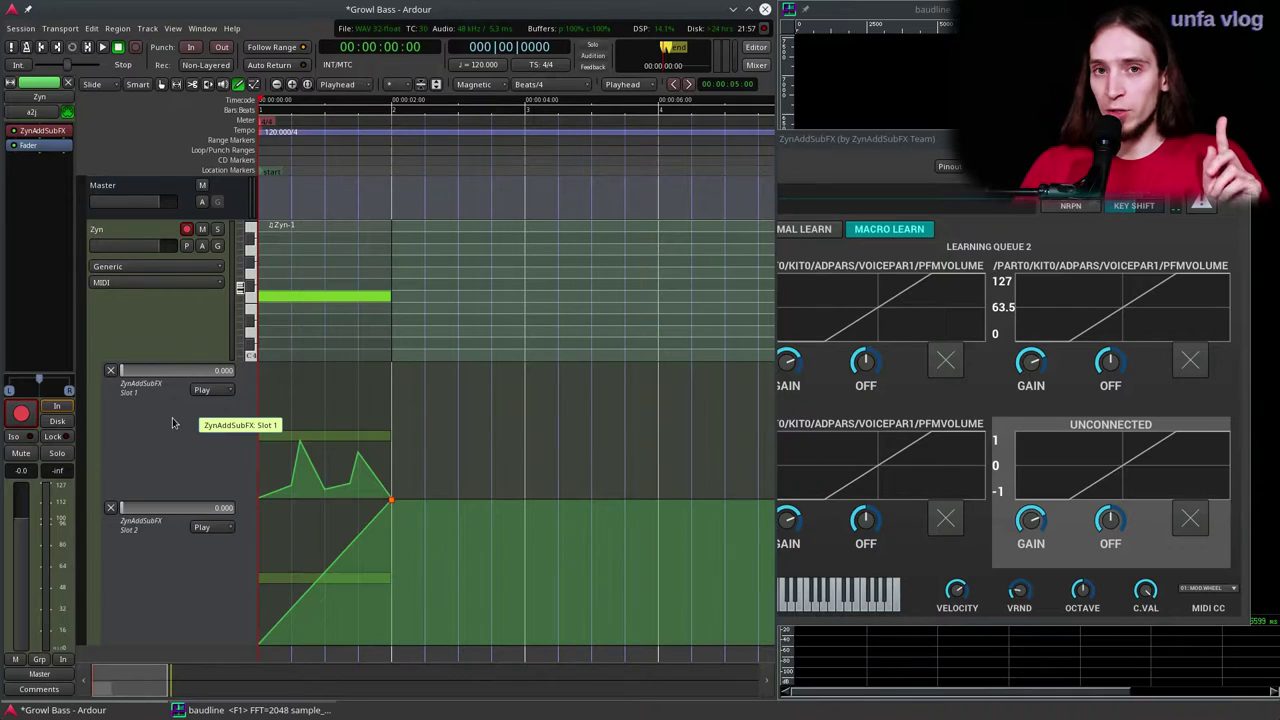
Step: Set the Slot 1 automation to Manual with its value at 0 and audition the Slot 2 ramp alone
{"action": "left_click", "coordinate": [201, 390]}
{"action": "left_click", "coordinate": [208, 376]}
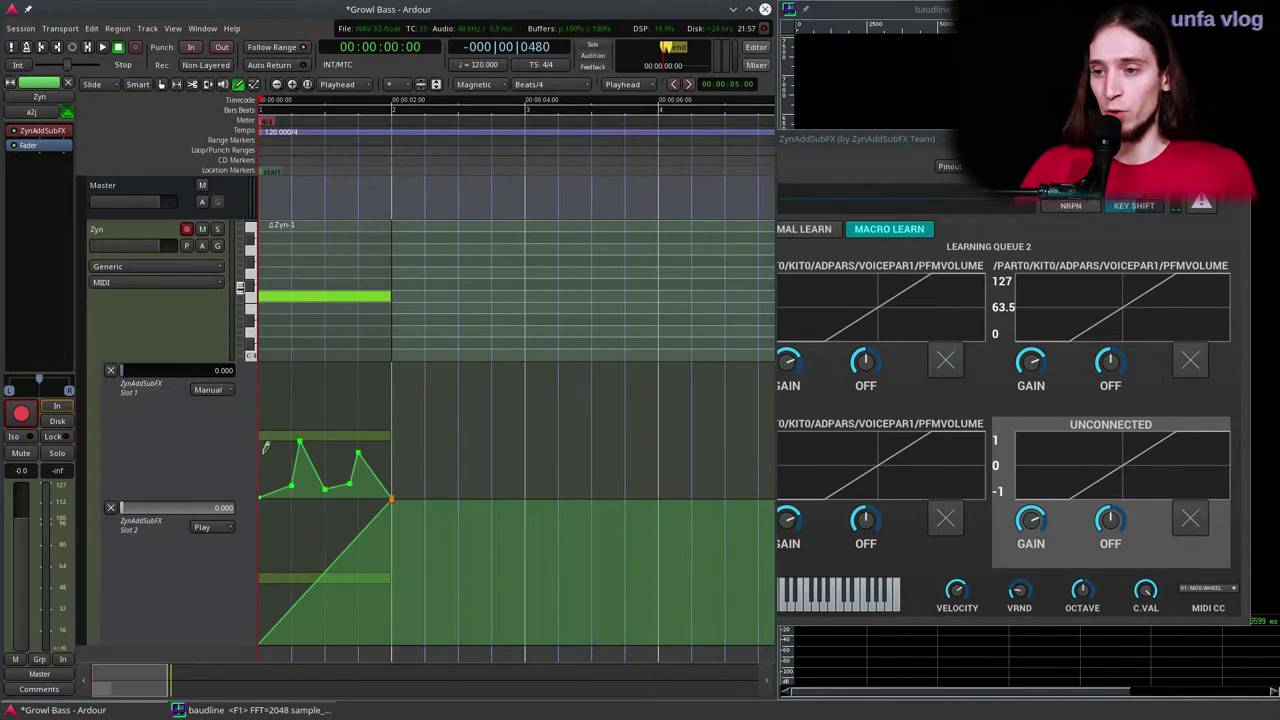
{"action": "left_click_drag", "start_coordinate": [124, 371], "coordinate": [59, 367]}
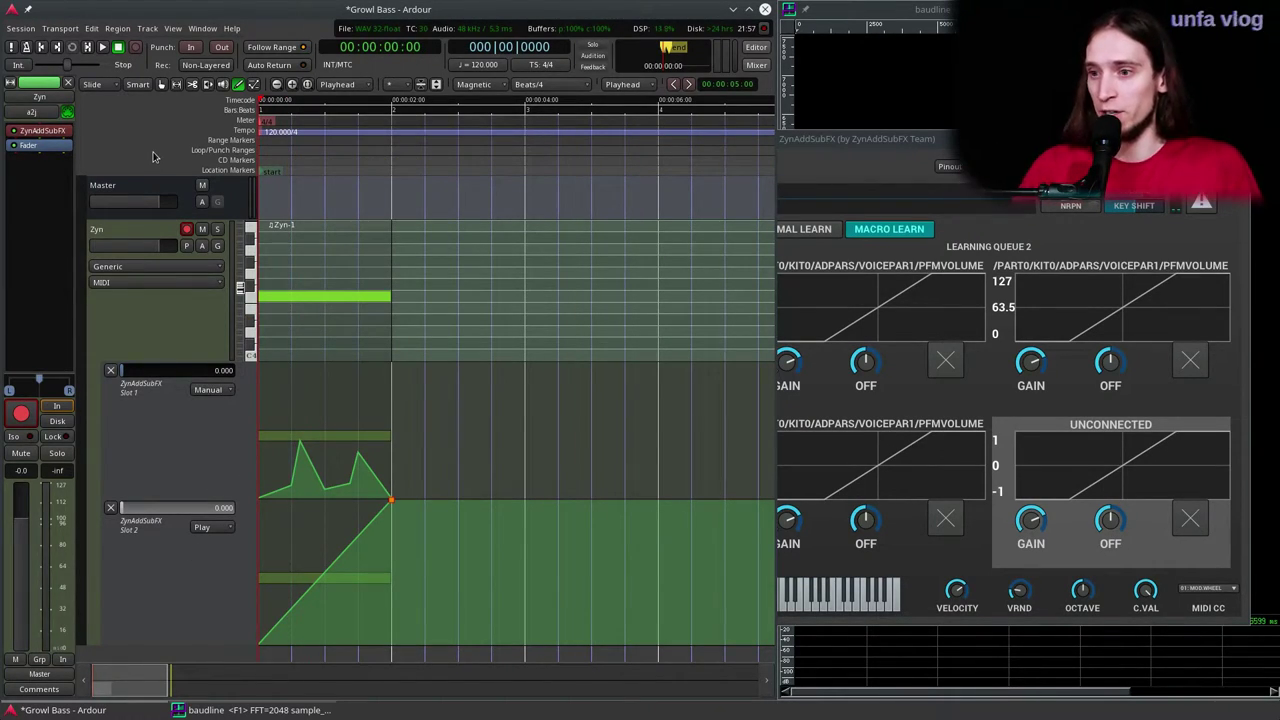
{"action": "key", "text": "space"}
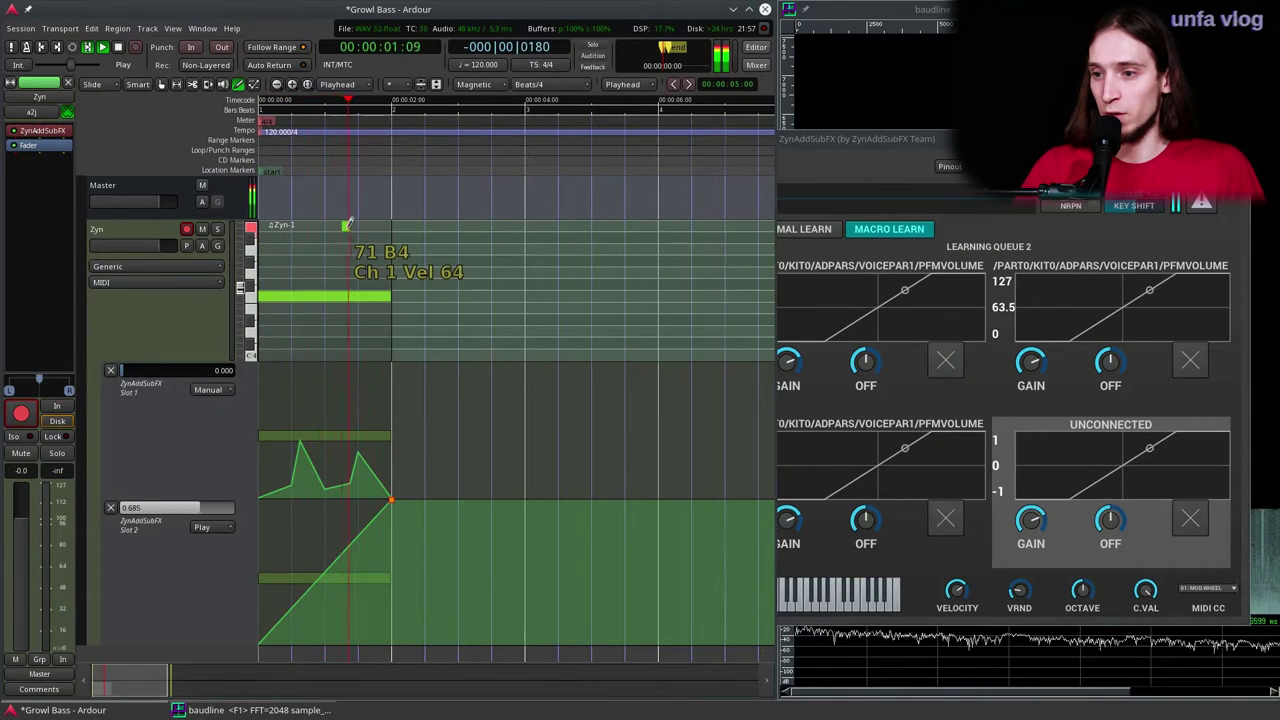
{"action": "key", "text": "space"}
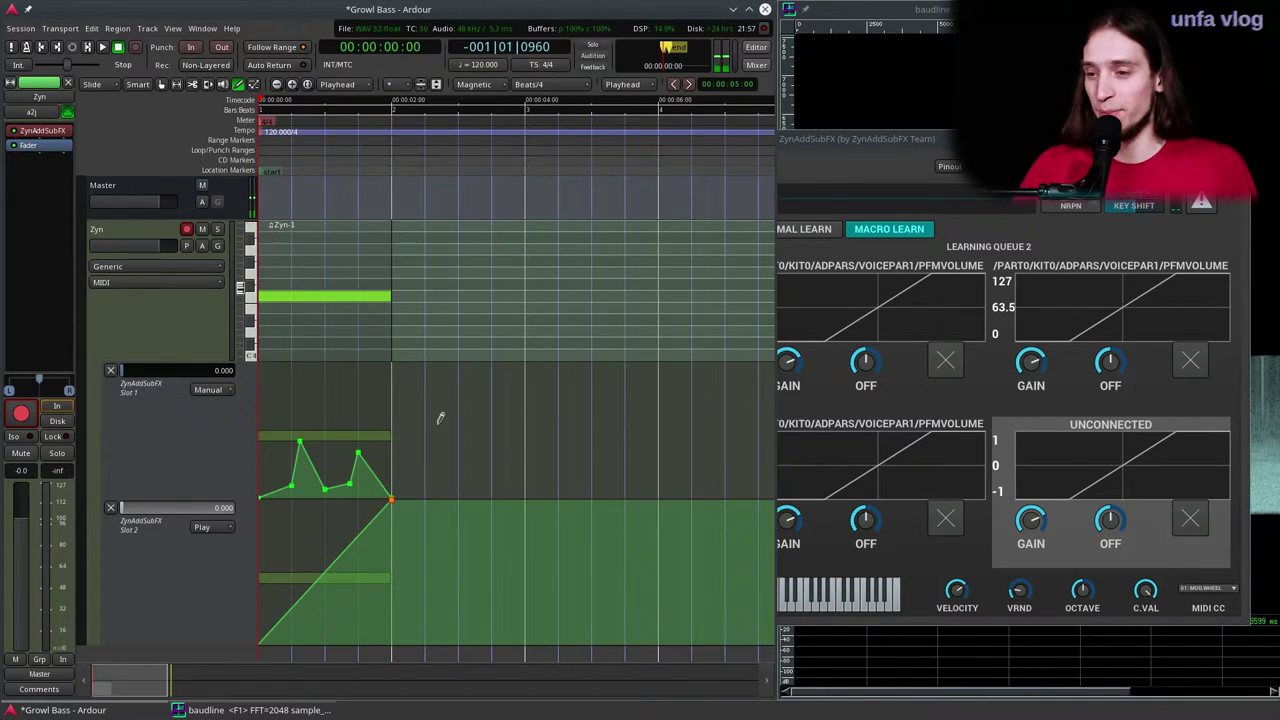
{"action": "key", "text": "space"}
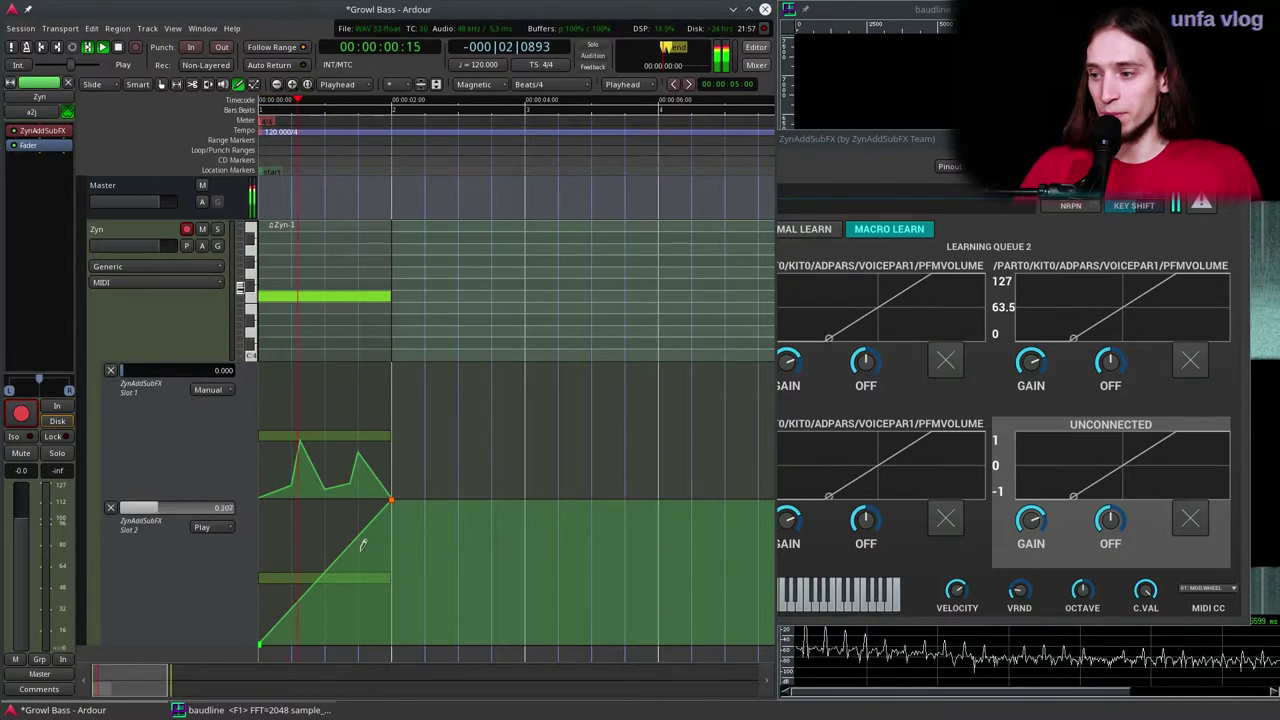
{"action": "key", "text": "space"}
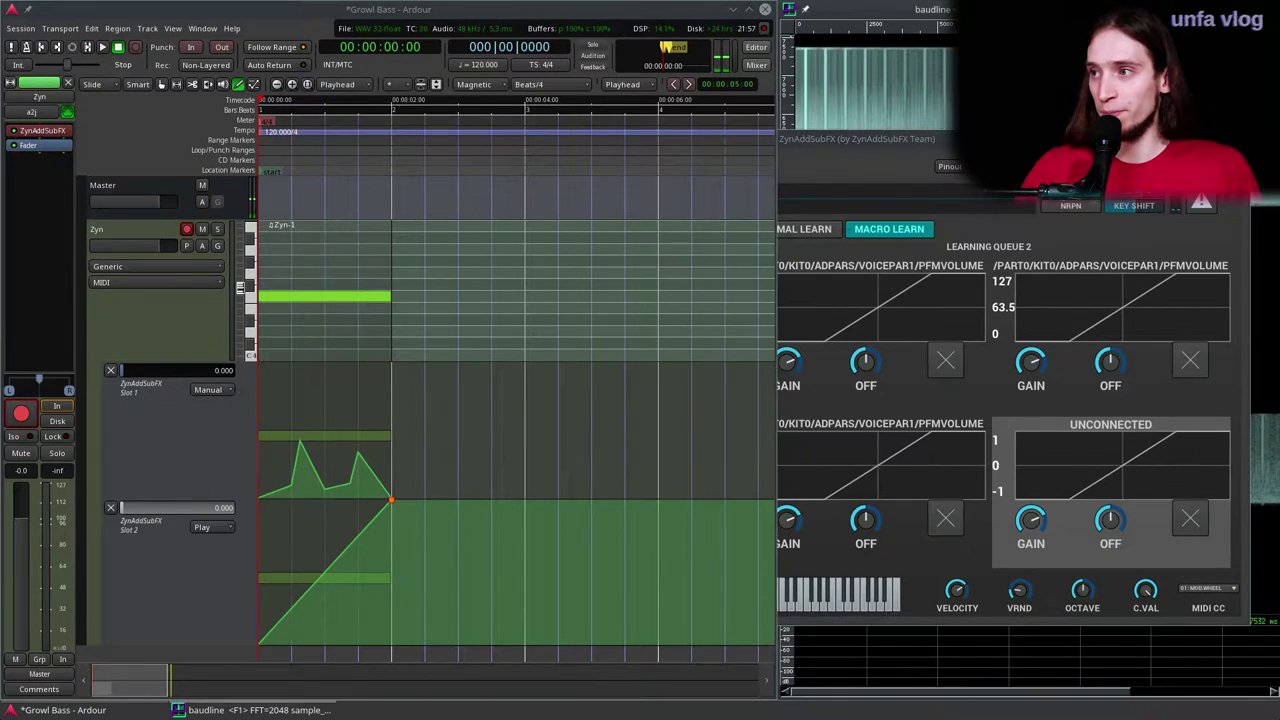
Step: Close the synth window to uncover the spectrogram and replay bar 1 several times to examine the modulation ramp
{"action": "left_click", "coordinate": [1238, 139]}
{"action": "left_click_drag", "start_coordinate": [290, 160], "coordinate": [163, 154]}
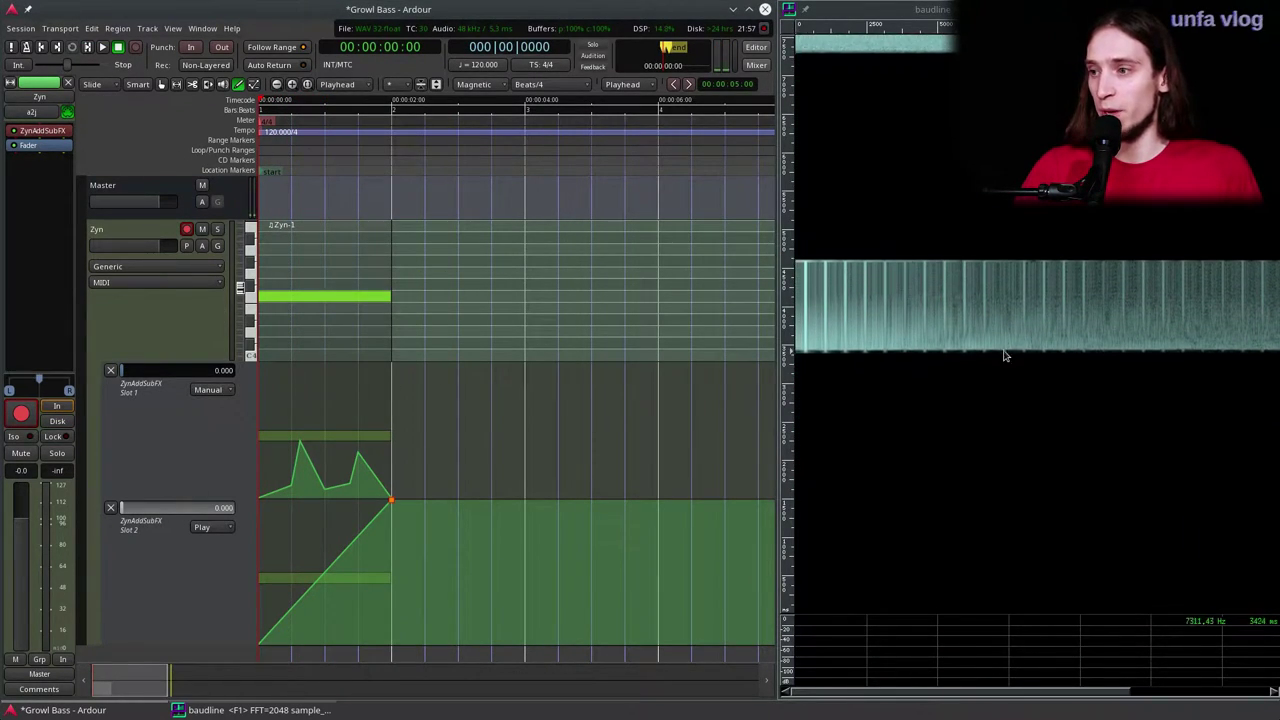
{"action": "key", "text": "space"}
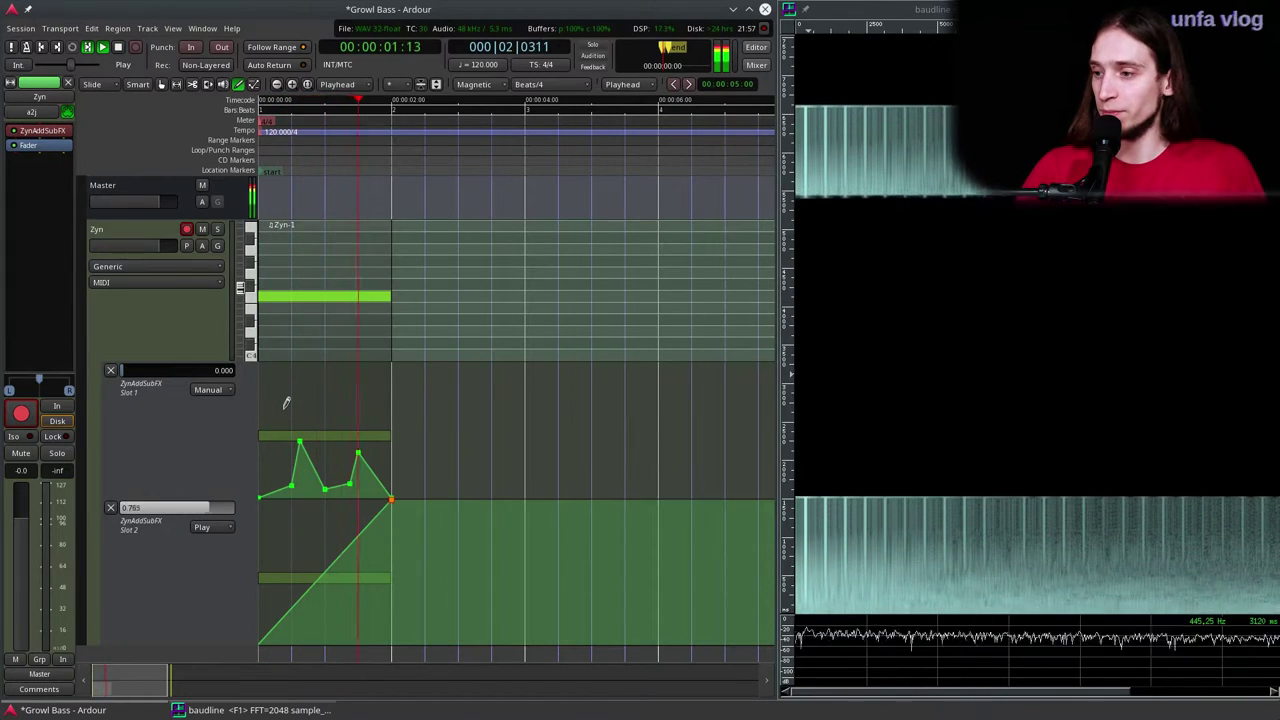
{"action": "key", "text": "space"}
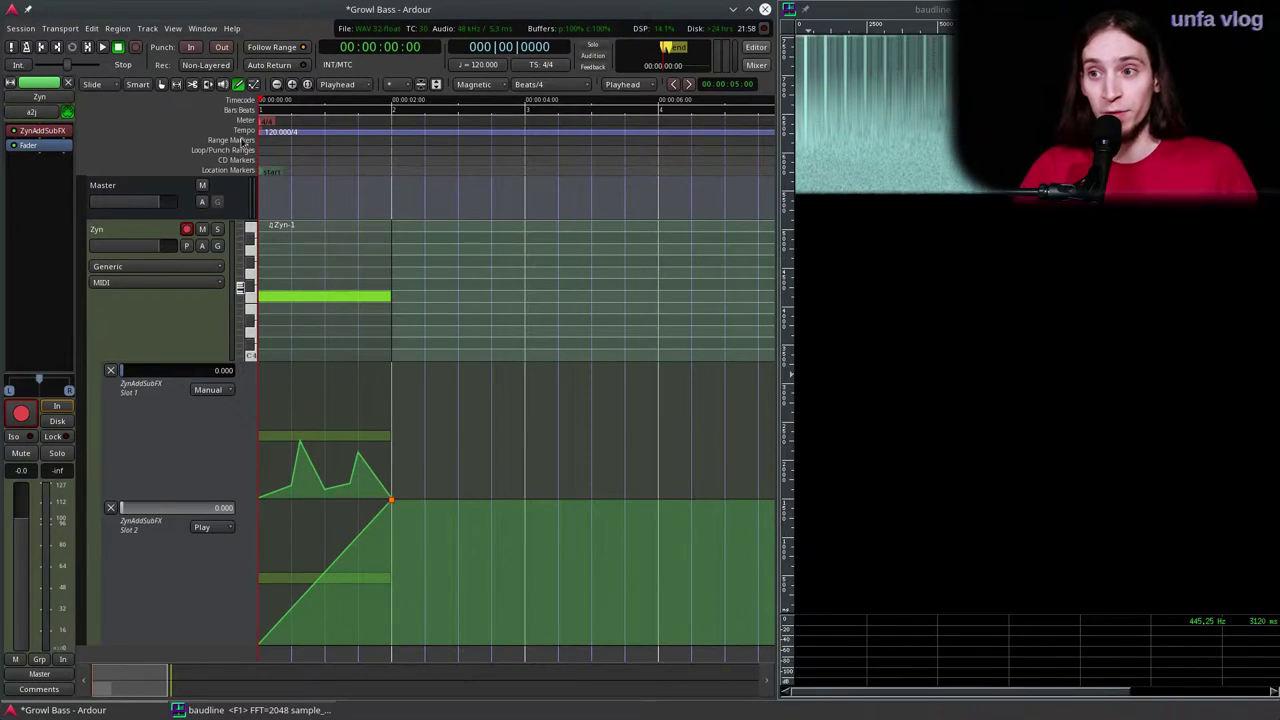
{"action": "key", "text": "space"}
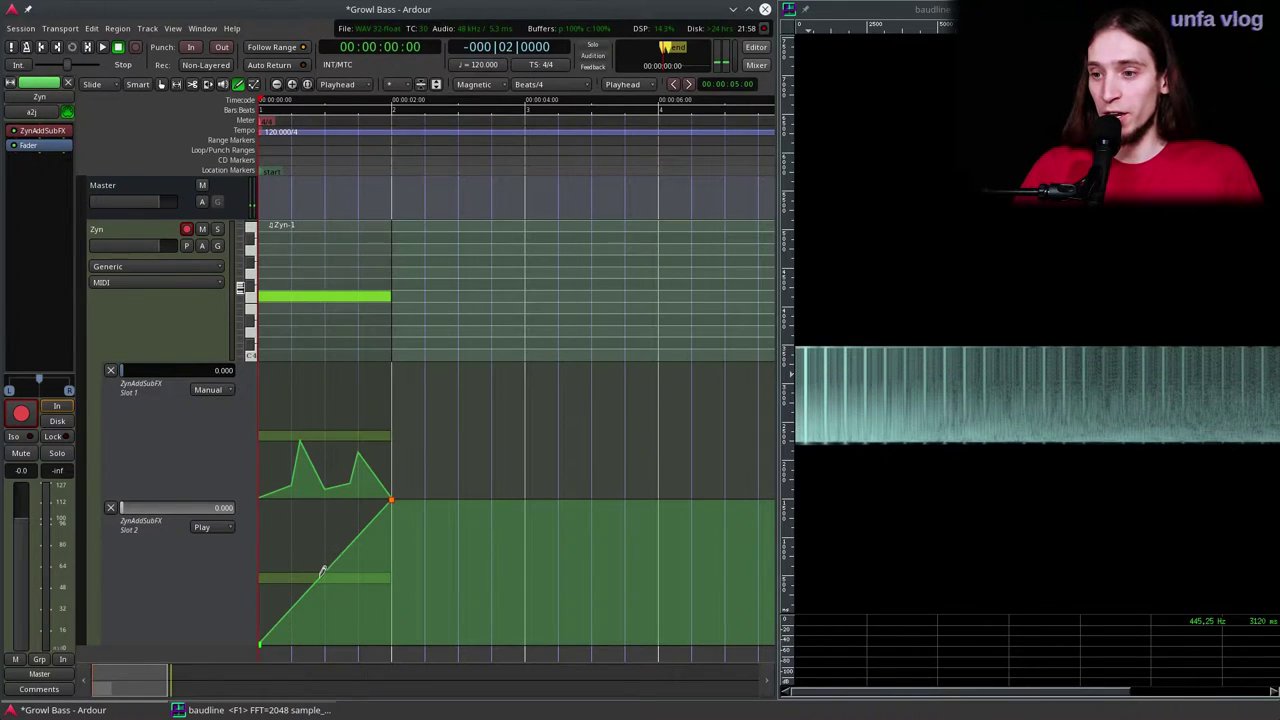
{"action": "key", "text": "space"}
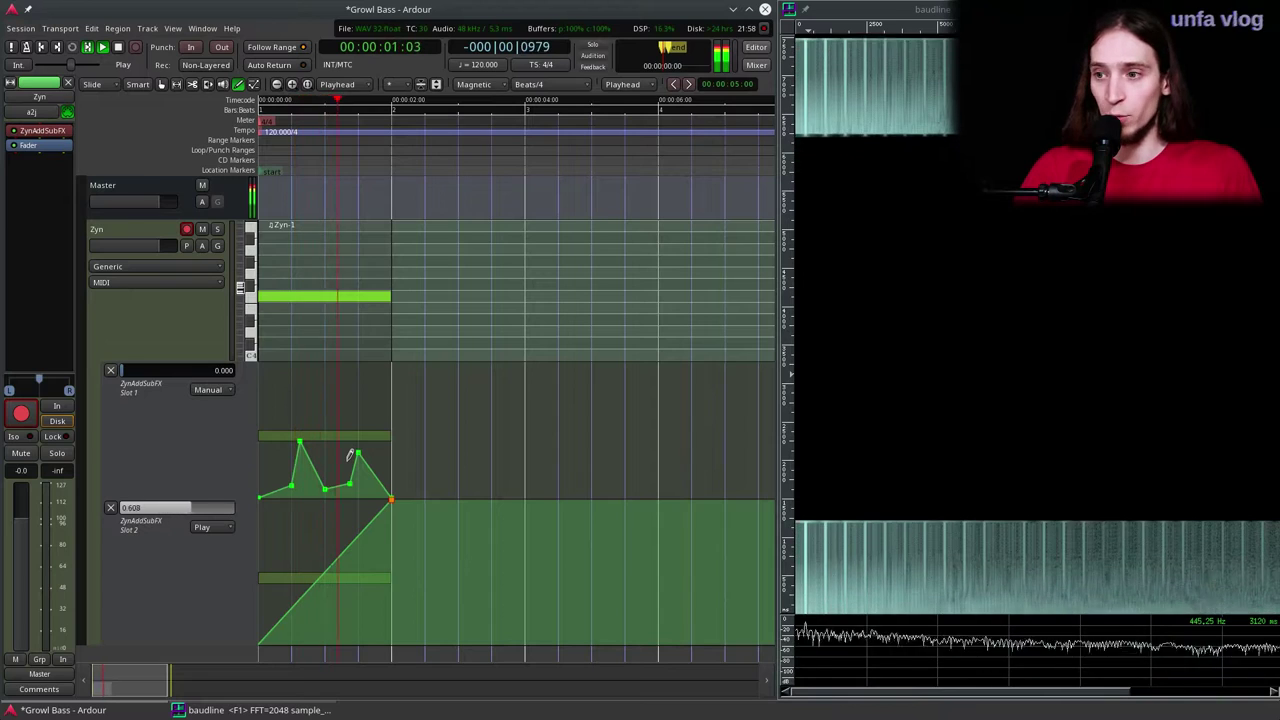
{"action": "key", "text": "space"}
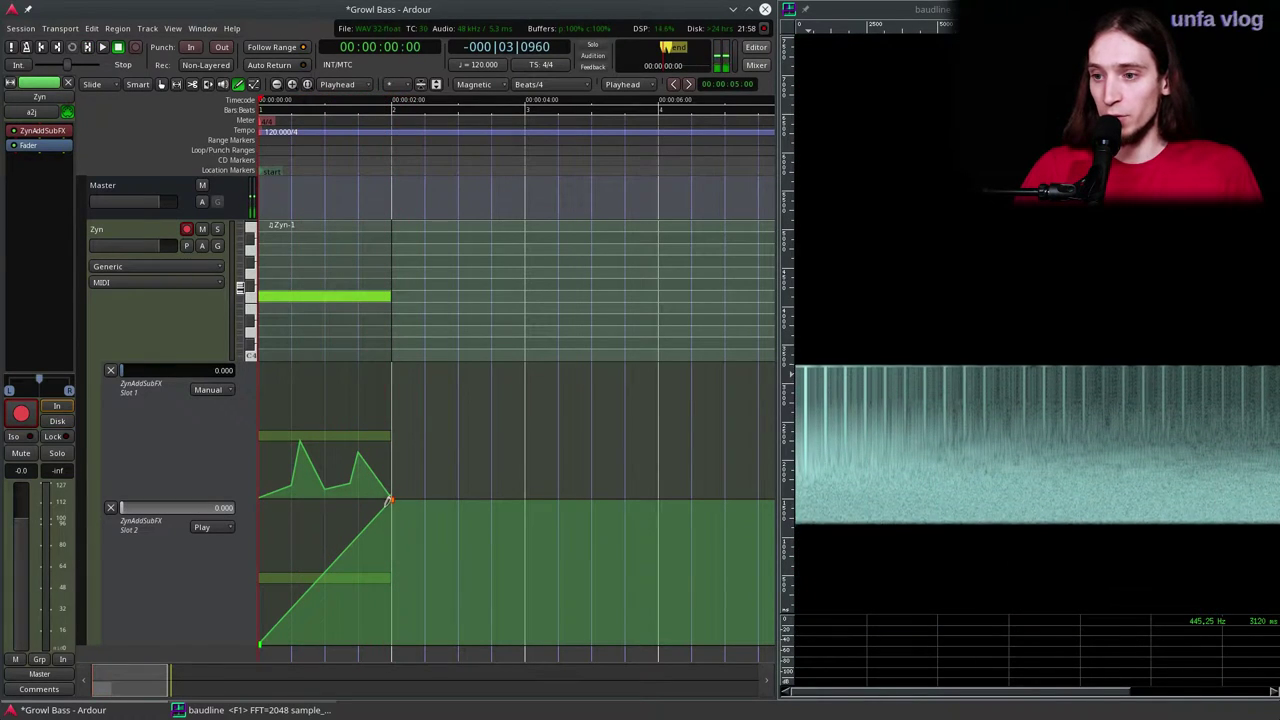
Step: Lower the Slot 2 ramp's end point to about 0.77 and play bar 1
{"action": "left_click_drag", "start_coordinate": [390, 500], "coordinate": [405, 527]}
{"action": "key", "text": "space"}
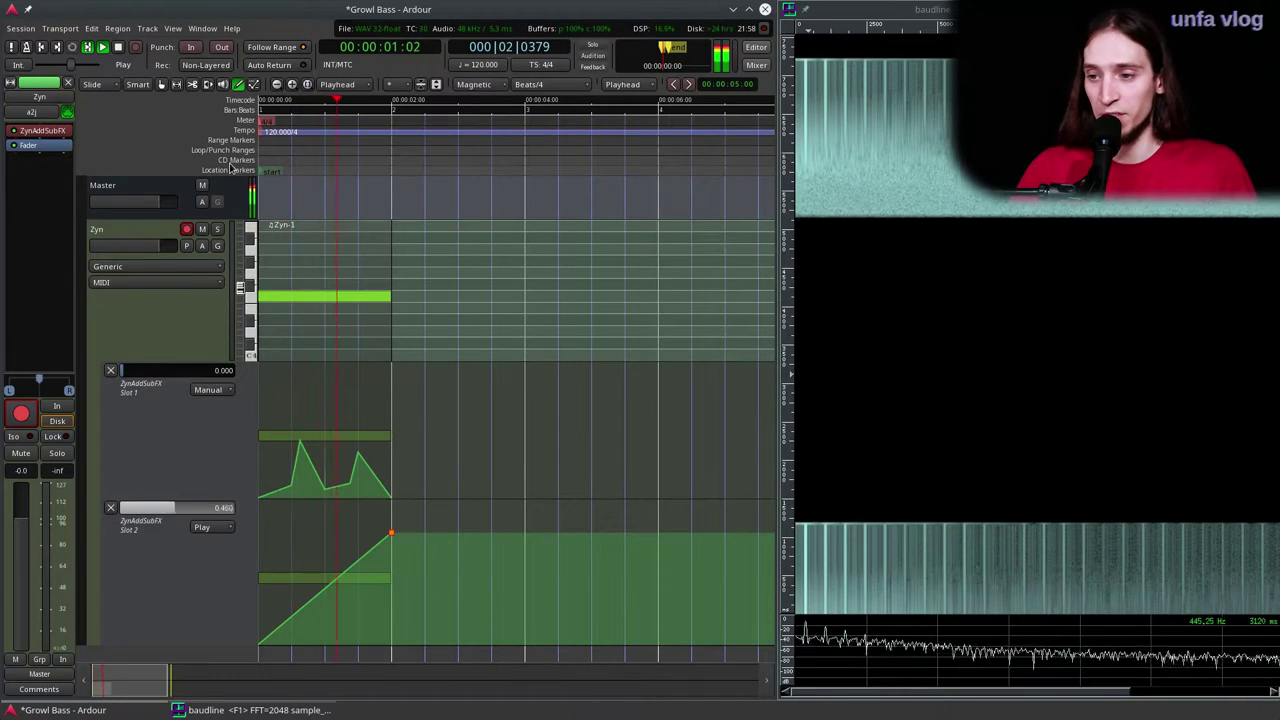
{"action": "key", "text": "space"}
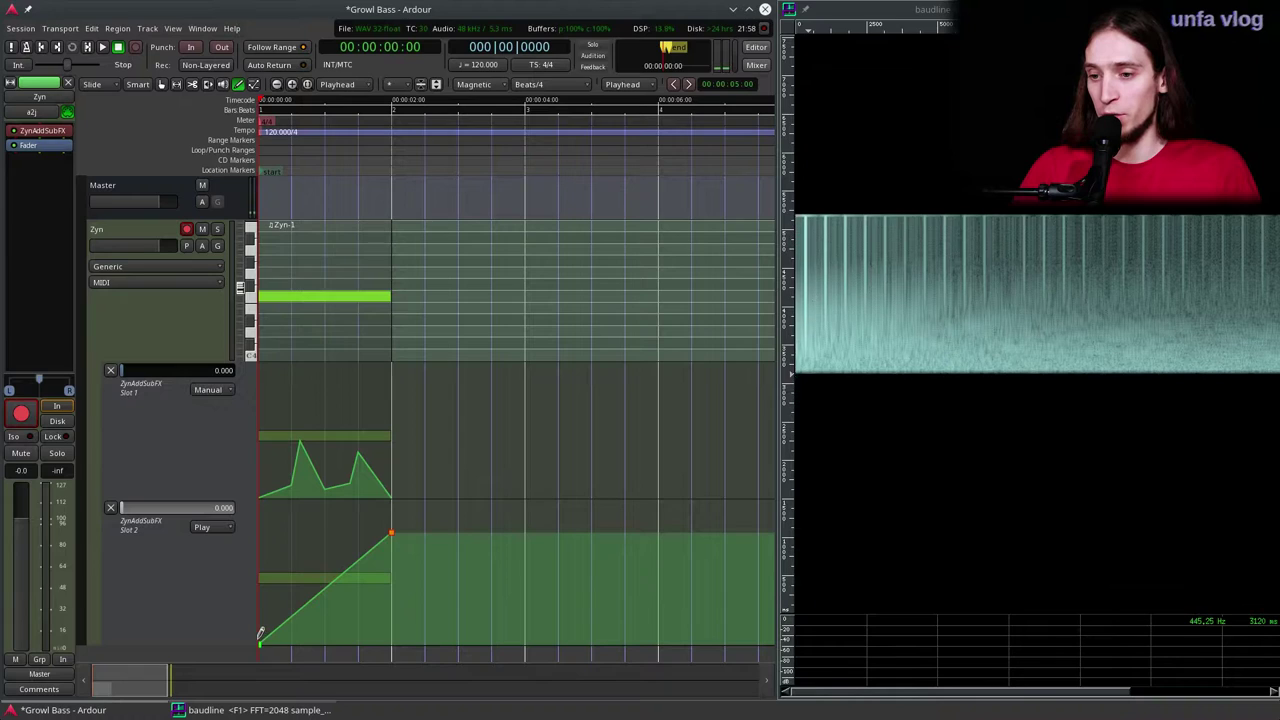
Step: Raise the Slot 2 ramp's start point to about 0.53 and audition the shallower ramp
{"action": "left_click_drag", "start_coordinate": [260, 633], "coordinate": [262, 568]}
{"action": "key", "text": "space"}
{"action": "key", "text": "space"}
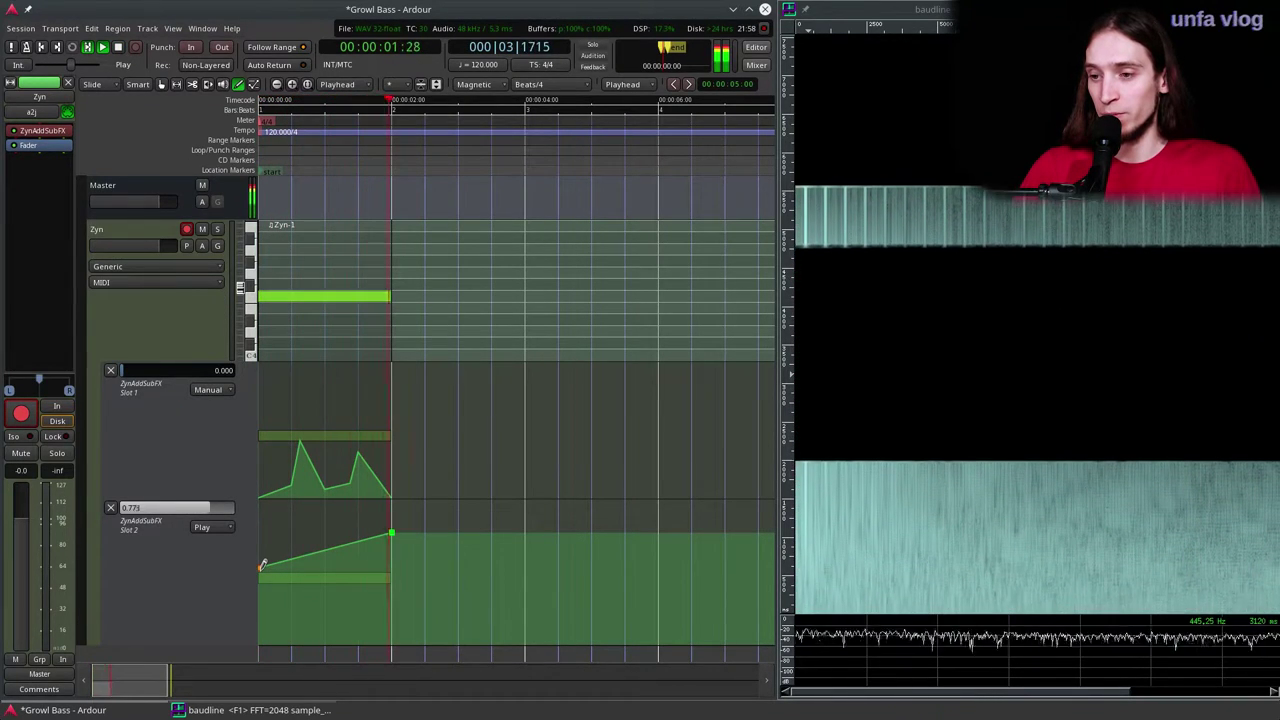
{"action": "key", "text": "space"}
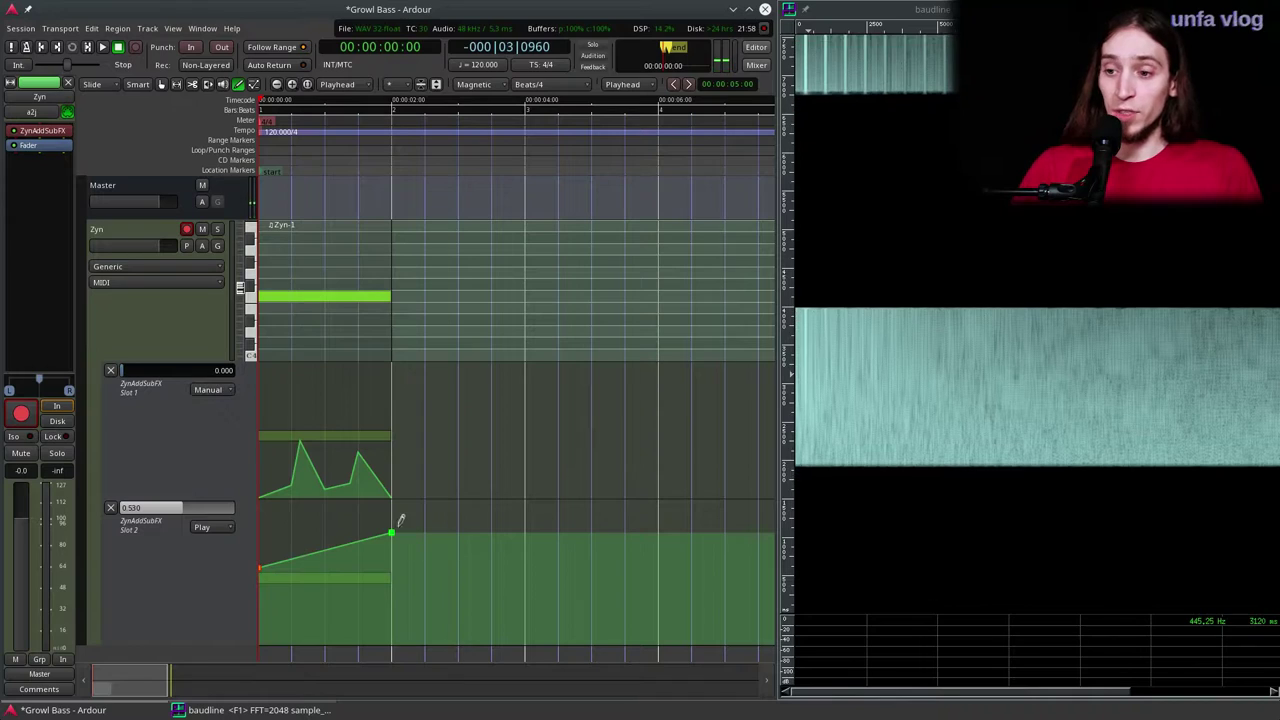
Step: Add intermediate Slot 2 points forming a hump at mid-bar and a sharp dip around beat 4, and audition them
{"action": "left_click", "coordinate": [292, 558]}
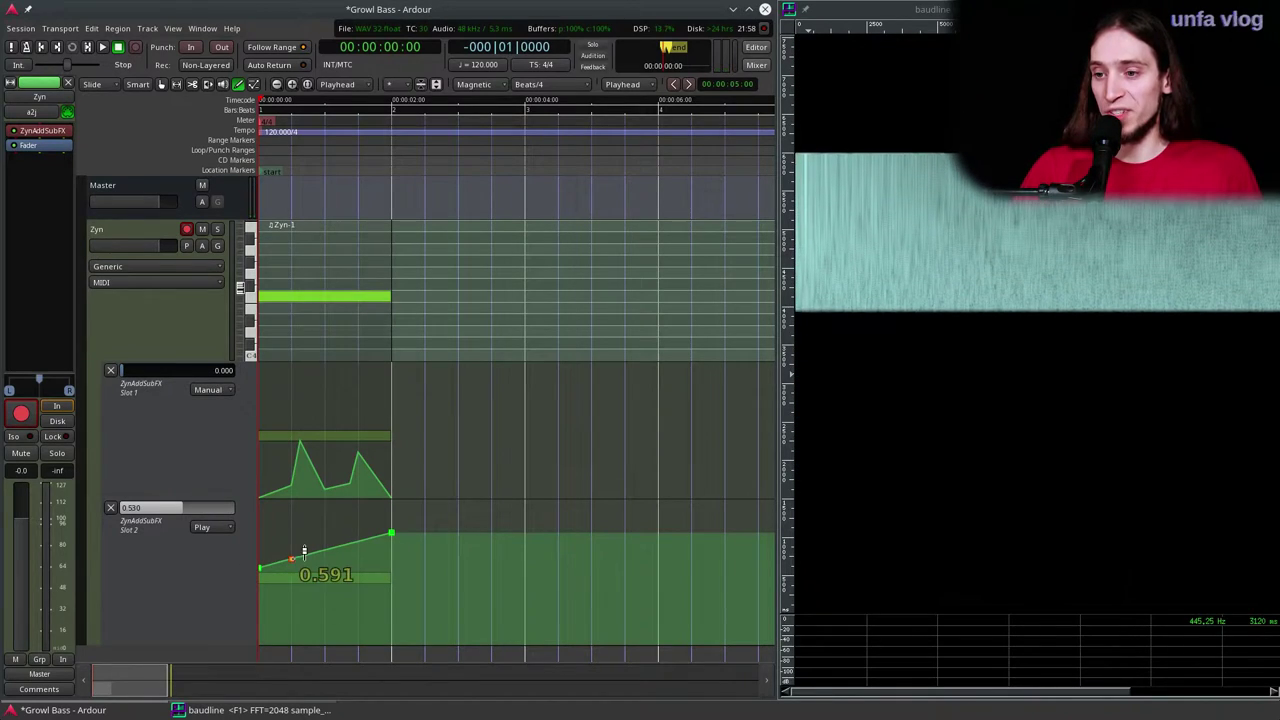
{"action": "mouse_move", "coordinate": [304, 551]}
{"action": "left_mouse_down"}
{"action": "mouse_move", "coordinate": [341, 535]}
{"action": "mouse_move", "coordinate": [300, 561]}
{"action": "left_mouse_up"}
{"action": "left_click", "coordinate": [303, 549]}
{"action": "left_click_drag", "start_coordinate": [369, 532], "coordinate": [368, 580]}
{"action": "key", "text": "space"}
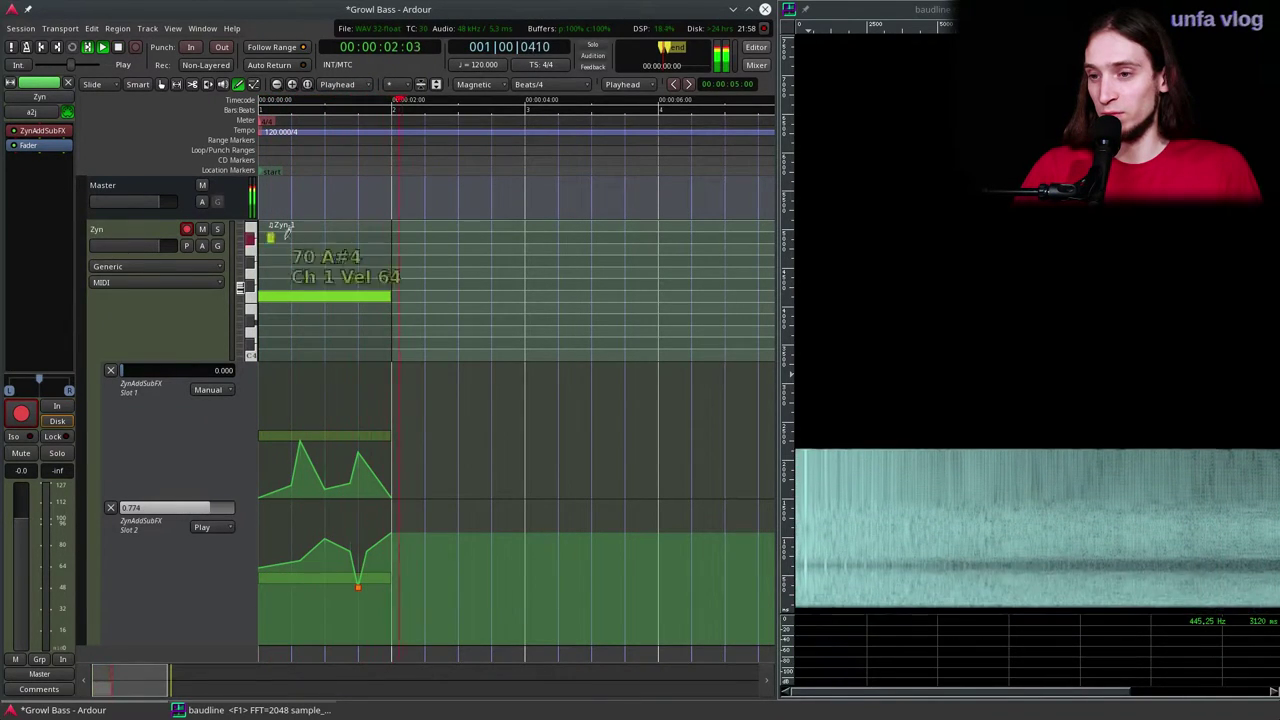
{"action": "key", "text": "space"}
Step: Set the Slot 1 automation back to Play mode
{"action": "left_click", "coordinate": [205, 394]}
{"action": "left_click", "coordinate": [202, 404]}
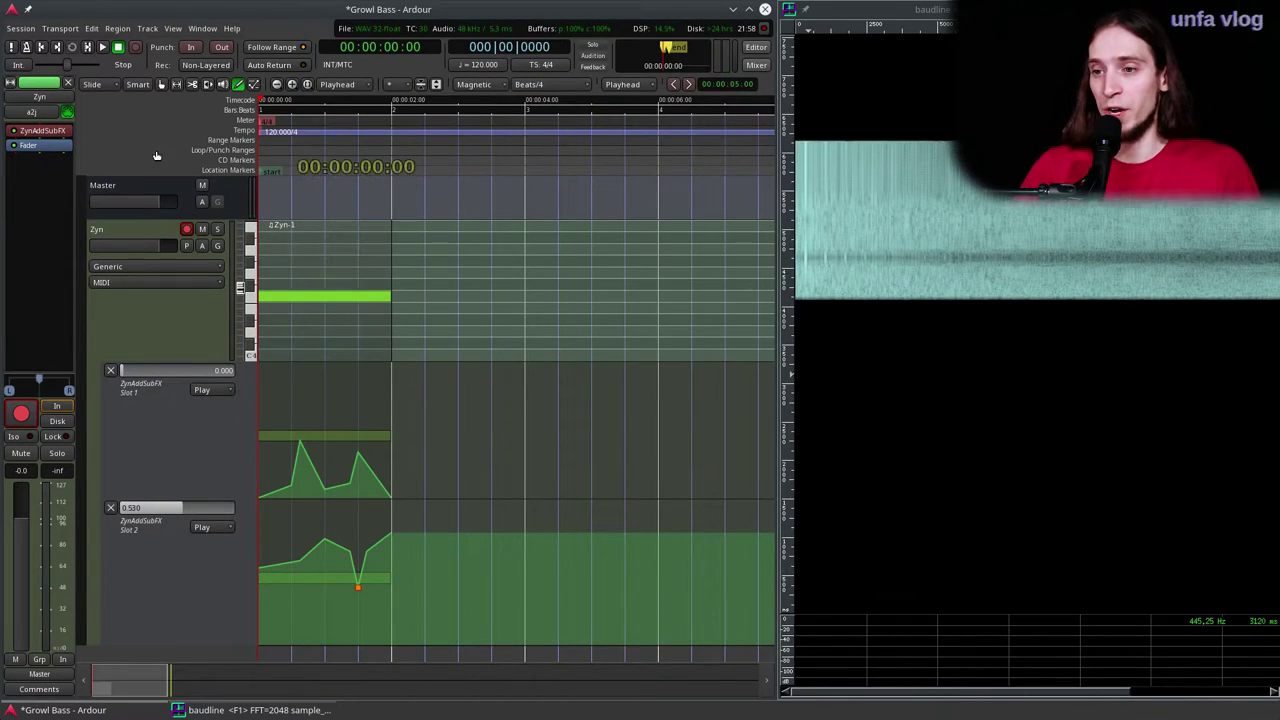
Step: Remove the sharp dip point around beat 4 from the Slot 2 automation and audition the smoother curve
{"action": "key", "text": "space"}
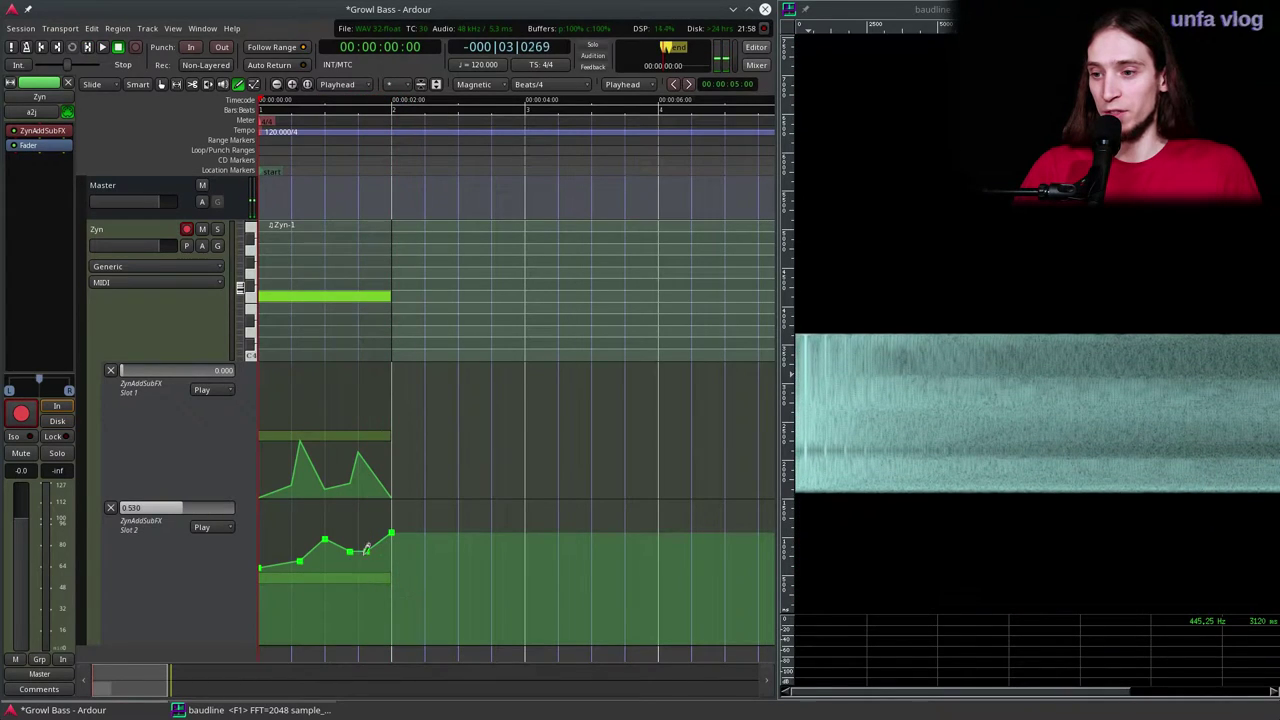
{"action": "key", "text": "space"}
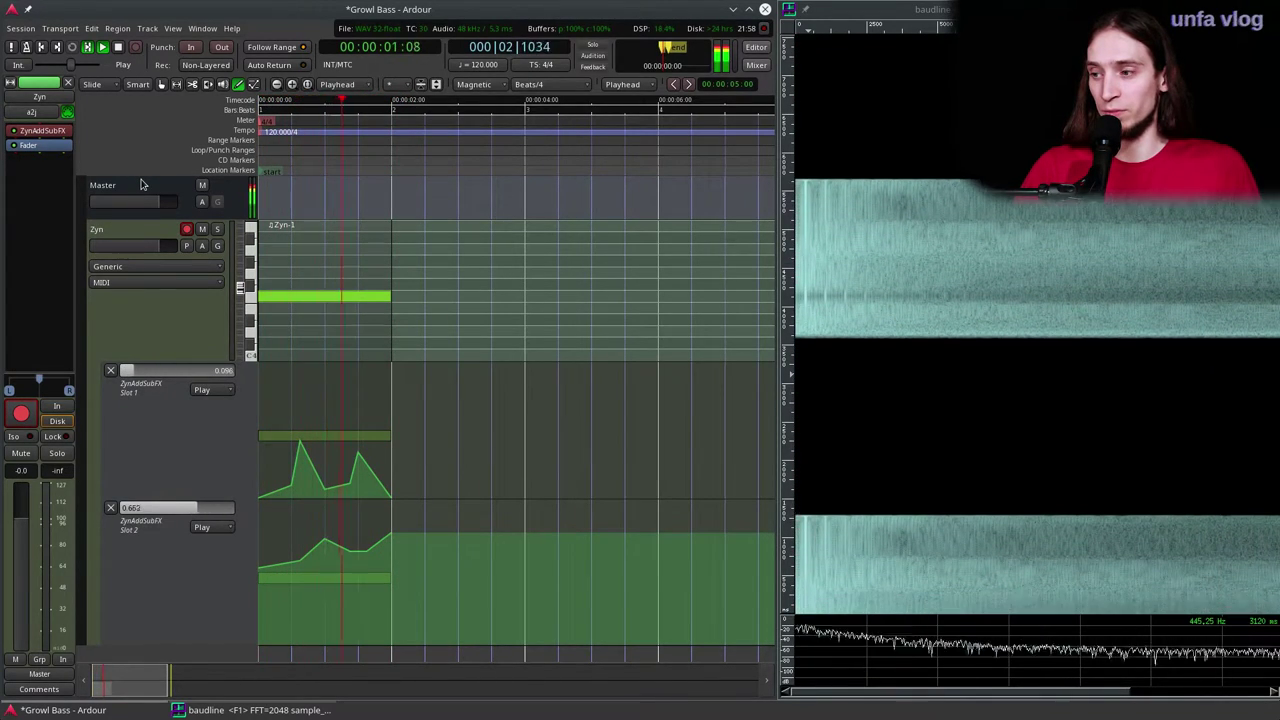
{"action": "key", "text": "space"}
{"action": "key", "text": "space"}
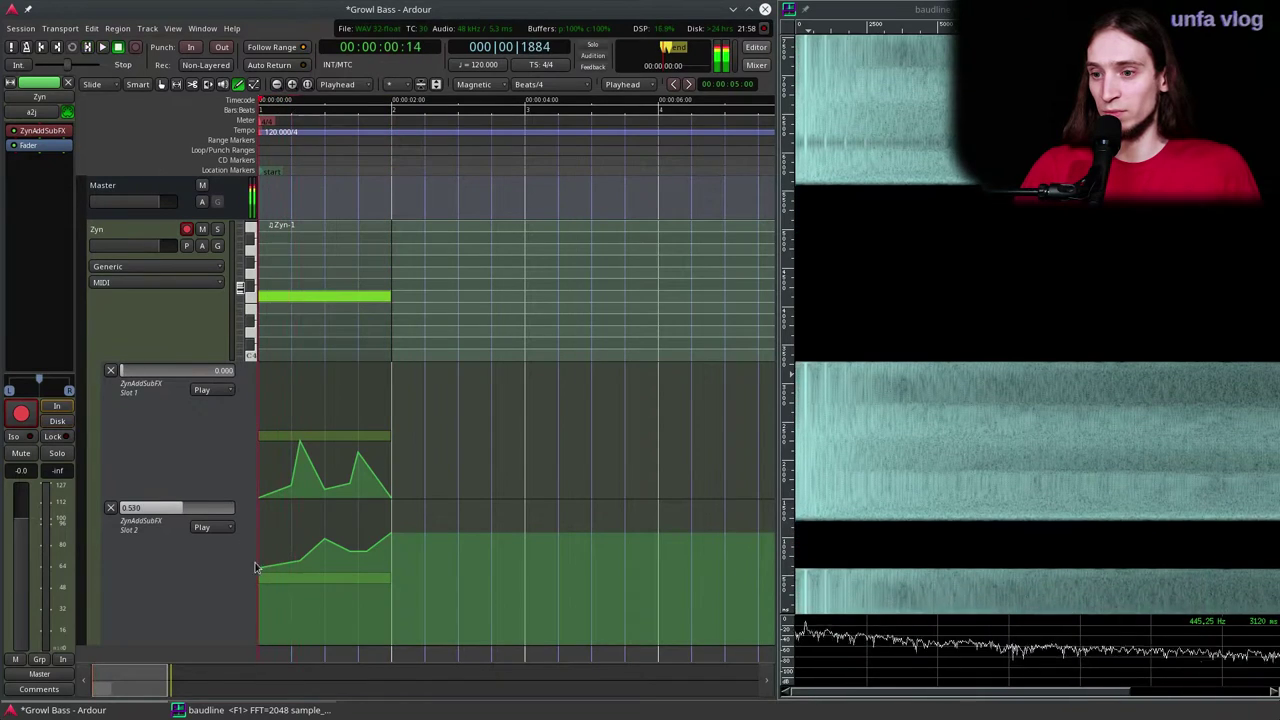
Step: Raise the Slot 2 start point to about 0.88, add early points for a fast initial drop, and audition it
{"action": "mouse_move", "coordinate": [271, 560]}
{"action": "left_mouse_down"}
{"action": "mouse_move", "coordinate": [265, 510]}
{"action": "mouse_move", "coordinate": [256, 517]}
{"action": "mouse_move", "coordinate": [274, 546]}
{"action": "left_mouse_up"}
{"action": "key", "text": "space"}
{"action": "key", "text": "space"}
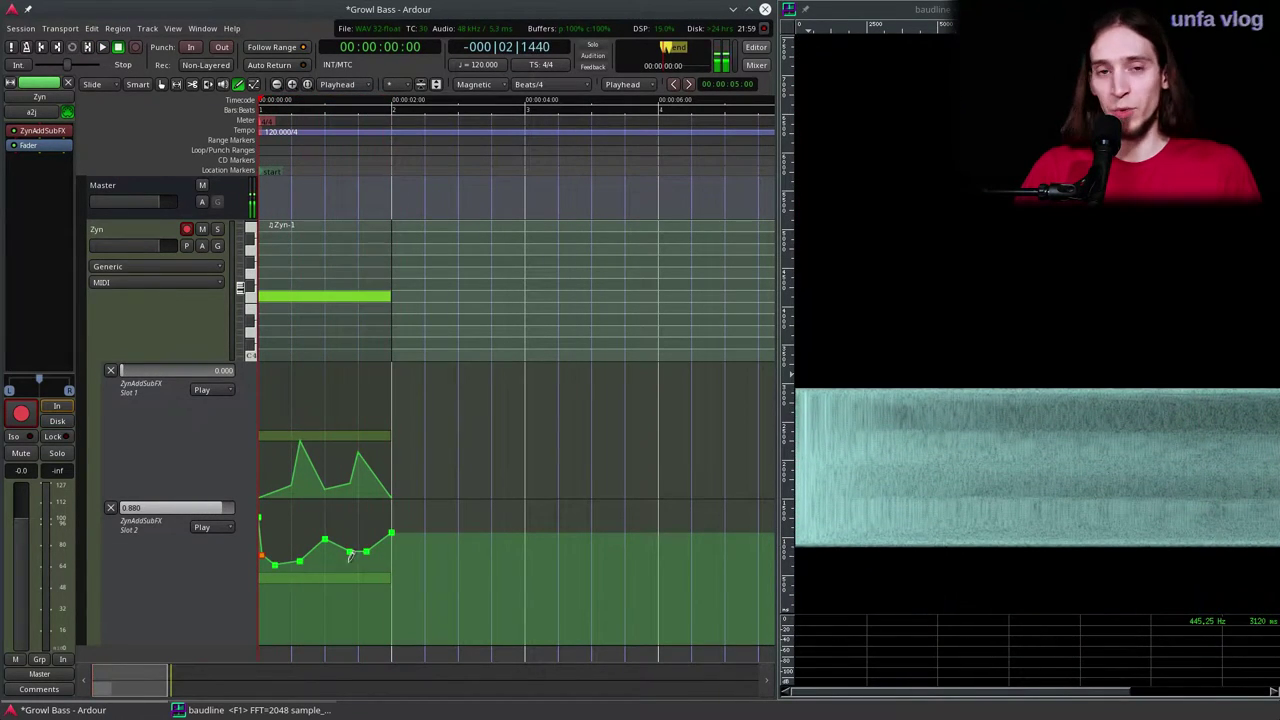
Step: Lower the Slot 2 start point to about 0.77 and play bar 1 to audition the softer opening
{"action": "key", "text": "equal"}
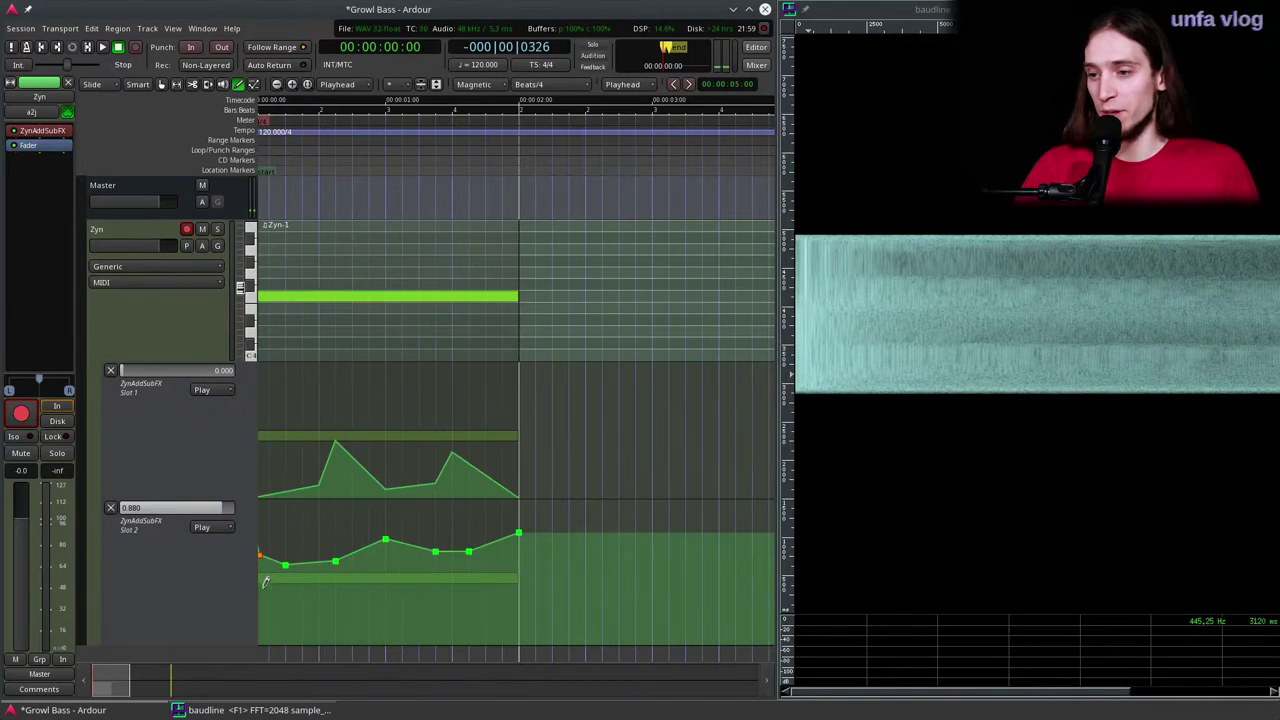
{"action": "key", "text": "equal"}
{"action": "scroll", "coordinate": [279, 584], "scroll_direction": "left", "scroll_amount": 1}
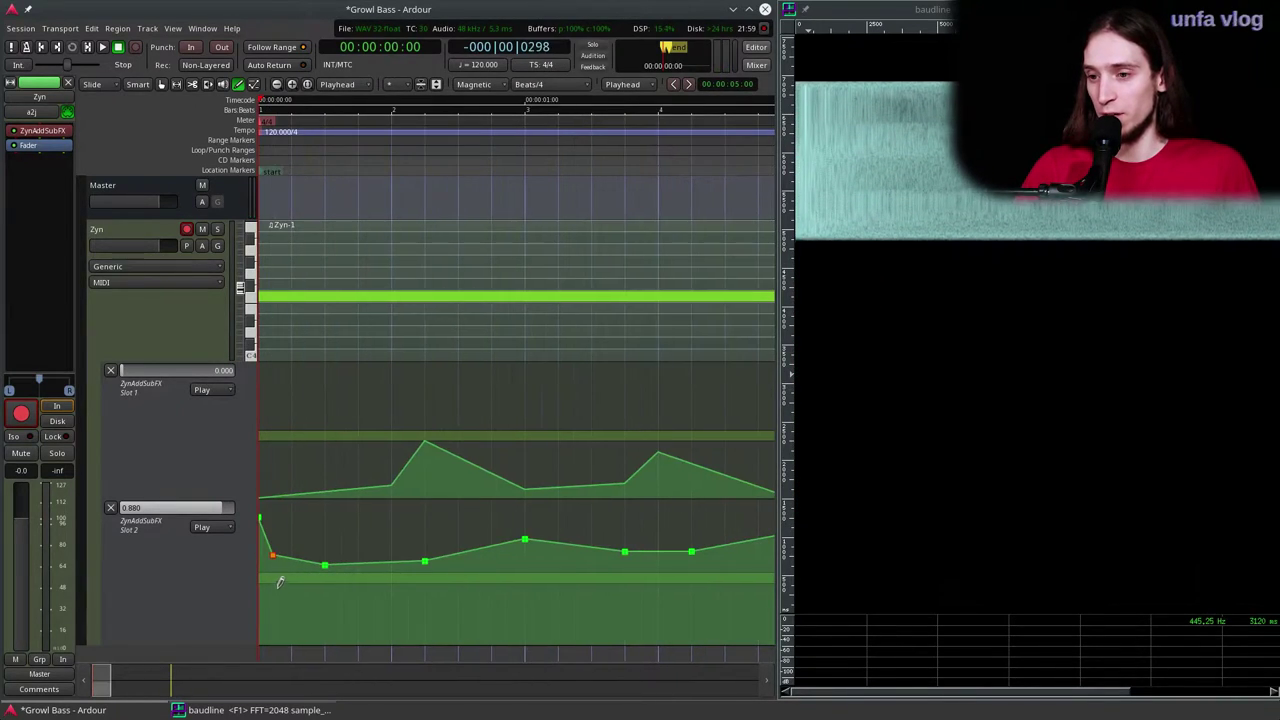
{"action": "left_click_drag", "start_coordinate": [270, 510], "coordinate": [270, 530]}
{"action": "key", "text": "space"}
{"action": "key", "text": "minus"}
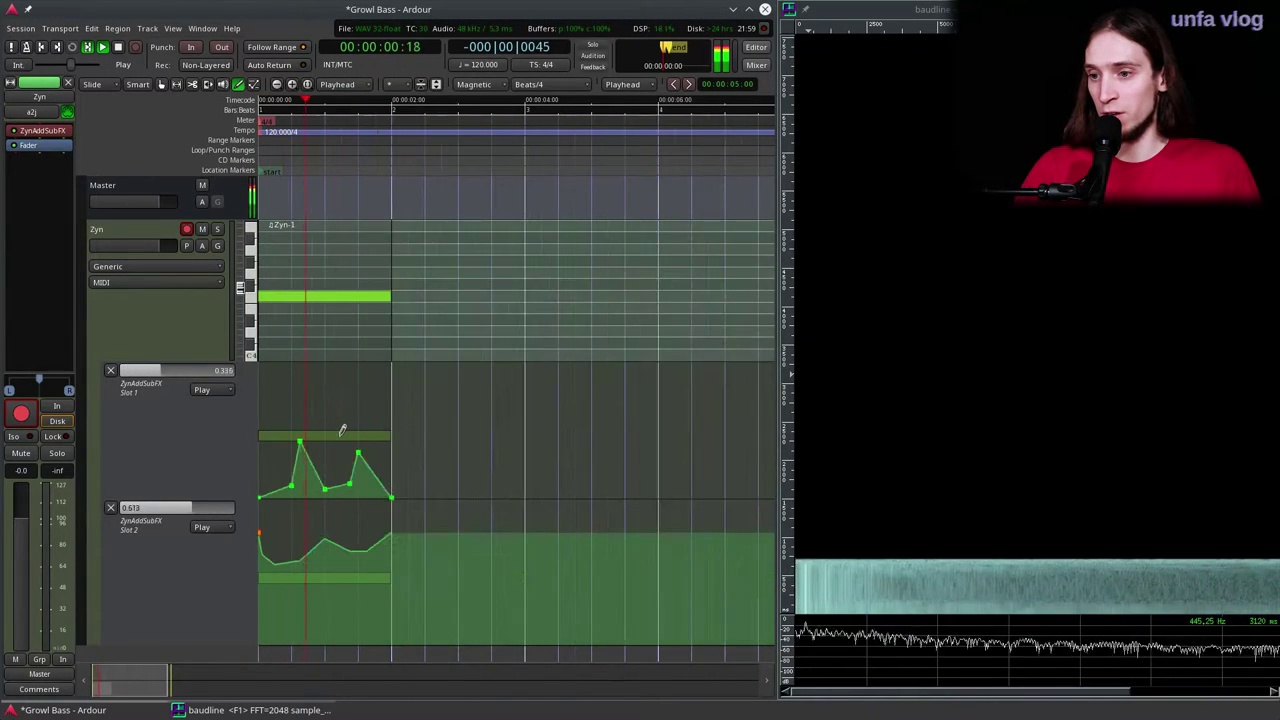
{"action": "key", "text": "space"}
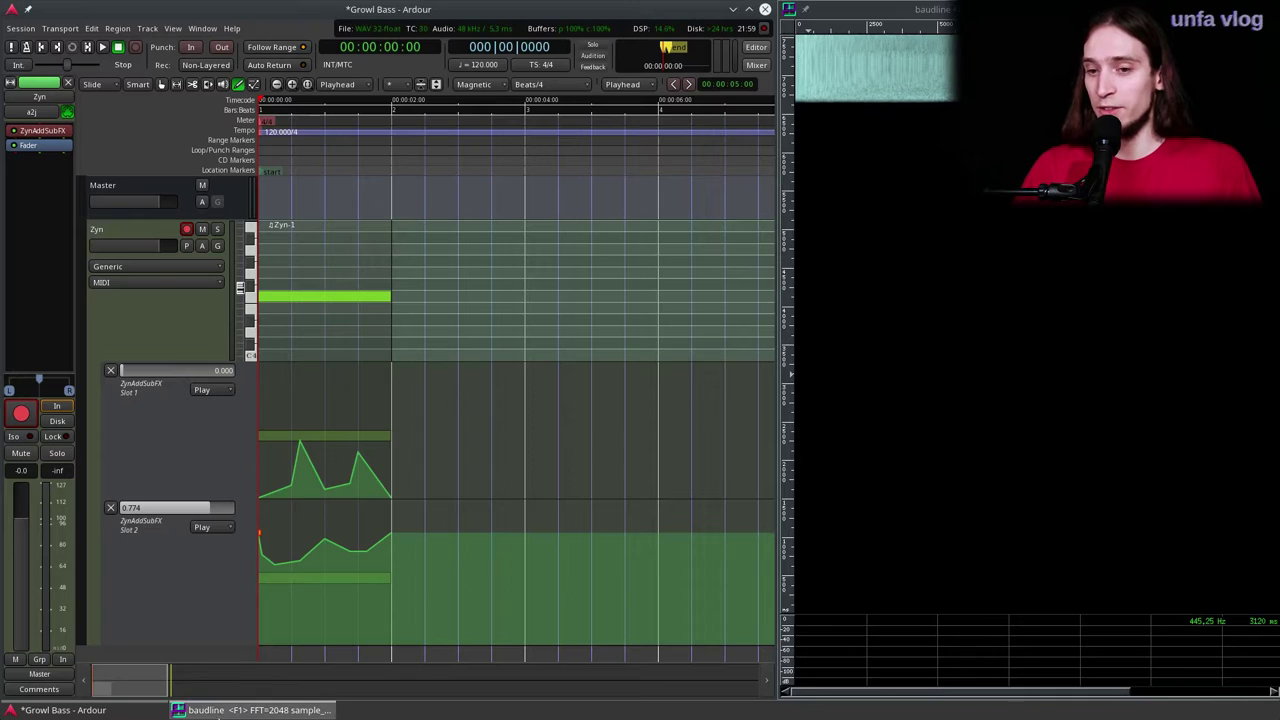
Step: Open ZynAddSubFX and add a Distortion insertion effect assigned to Part 1
{"action": "double_click", "coordinate": [42, 133]}
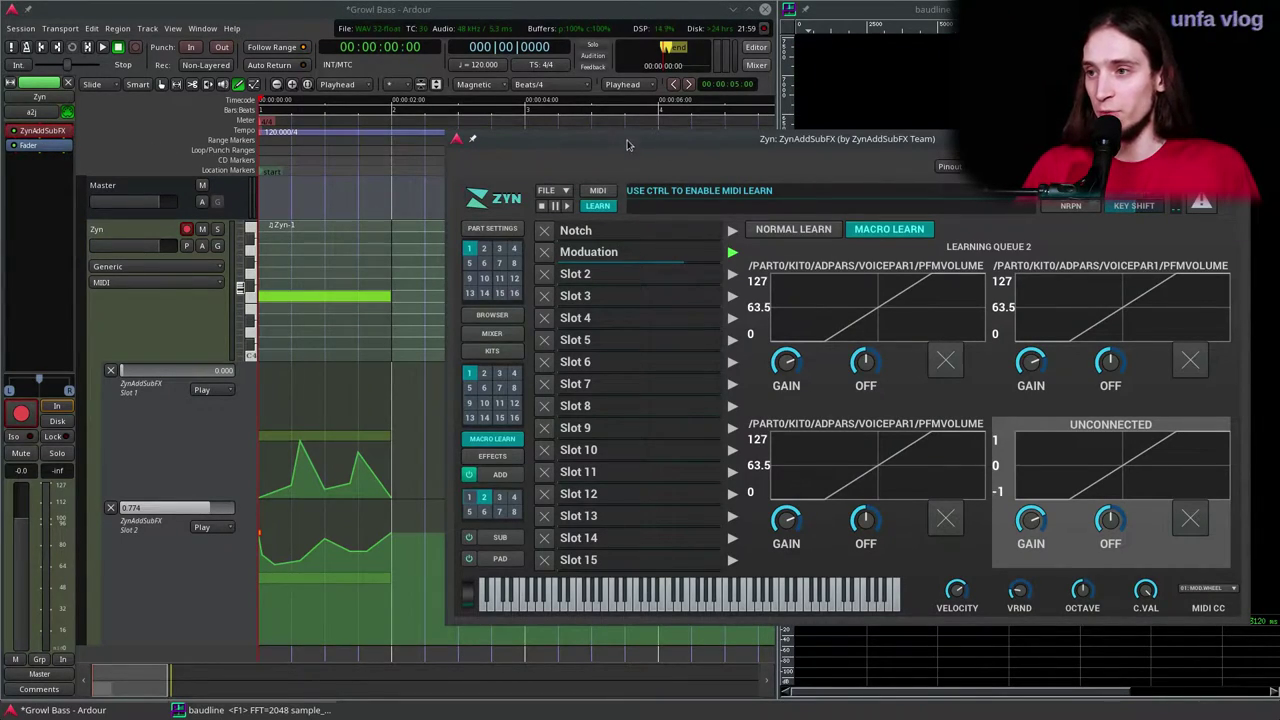
{"action": "left_click_drag", "start_coordinate": [621, 143], "coordinate": [504, 87]}
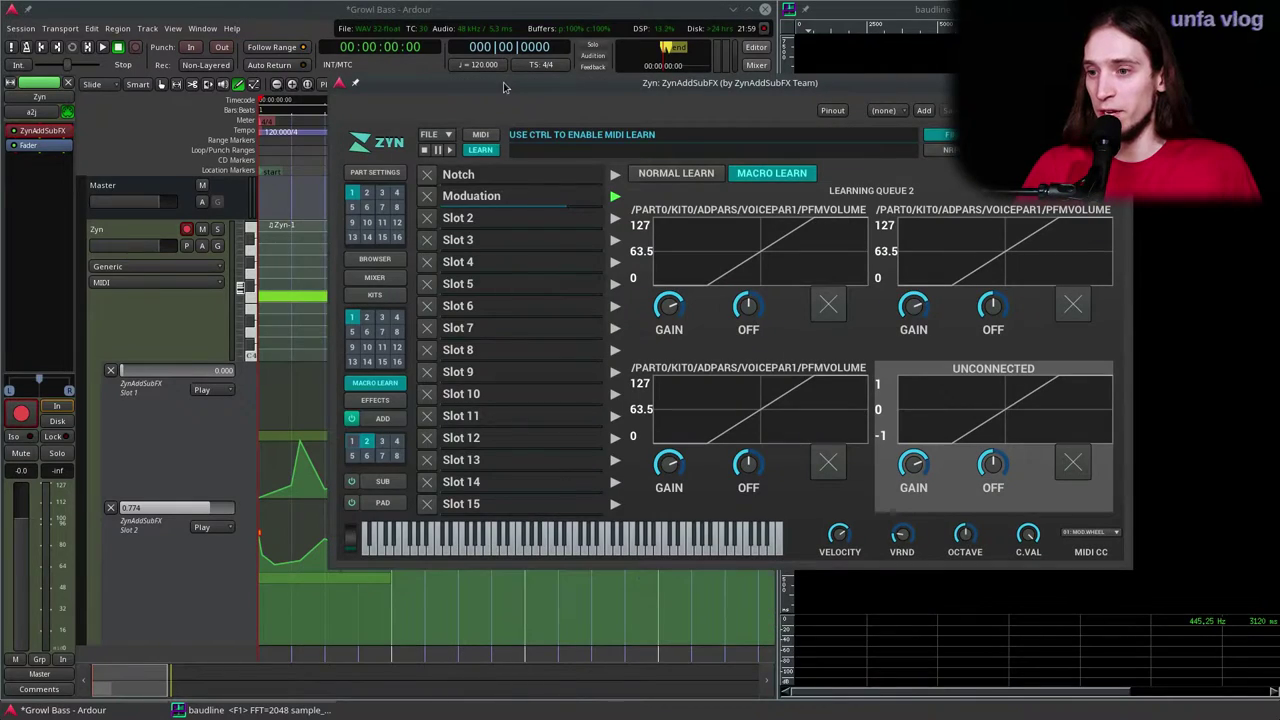
{"action": "left_click", "coordinate": [376, 401]}
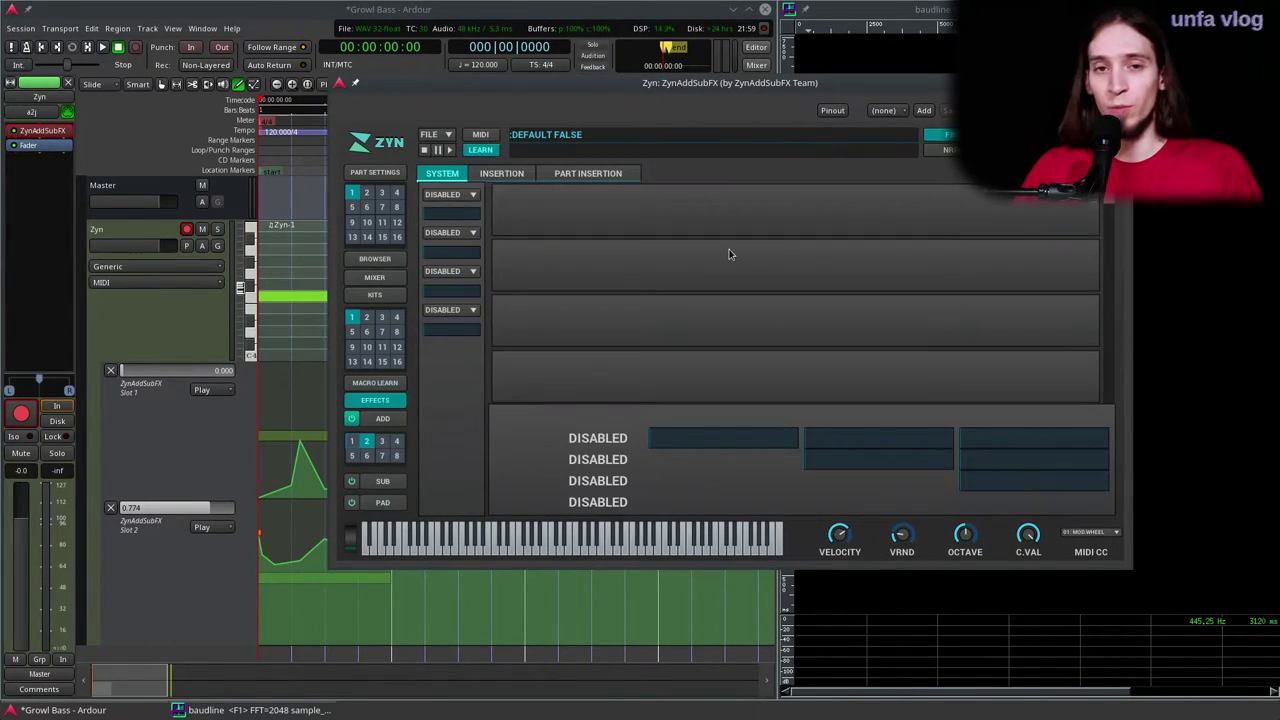
{"action": "left_click", "coordinate": [504, 175]}
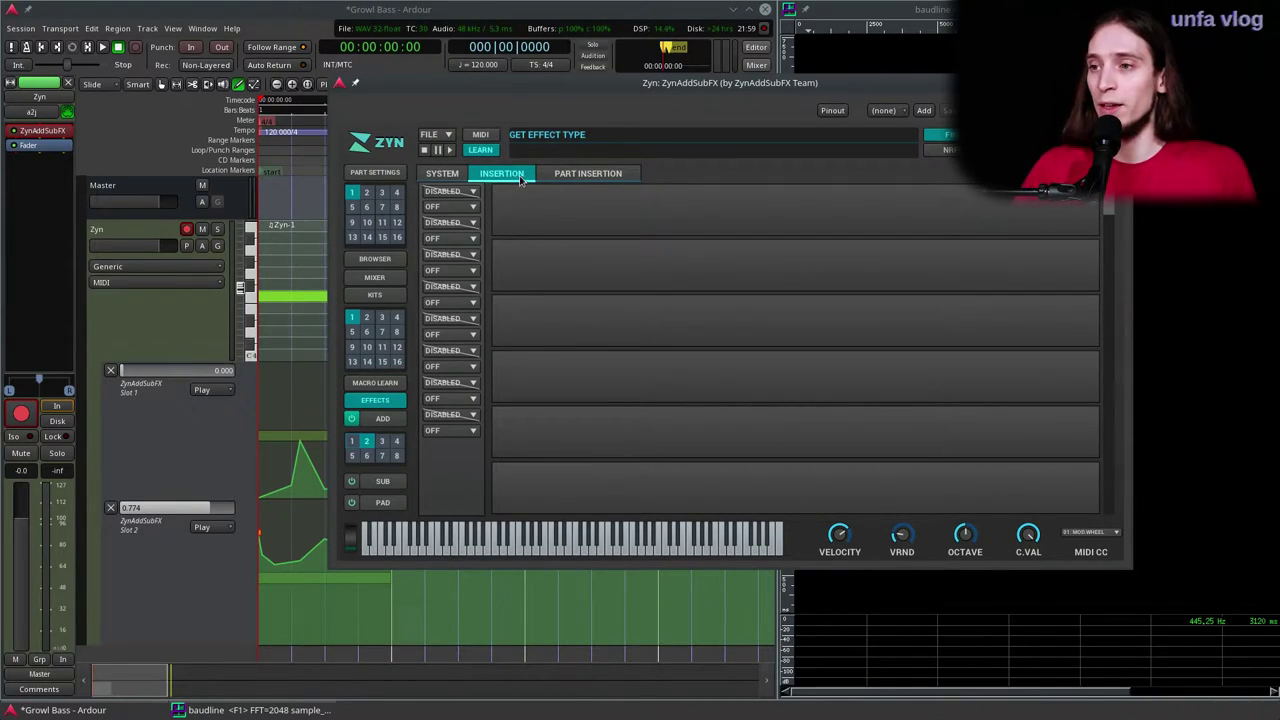
{"action": "left_click", "coordinate": [458, 210]}
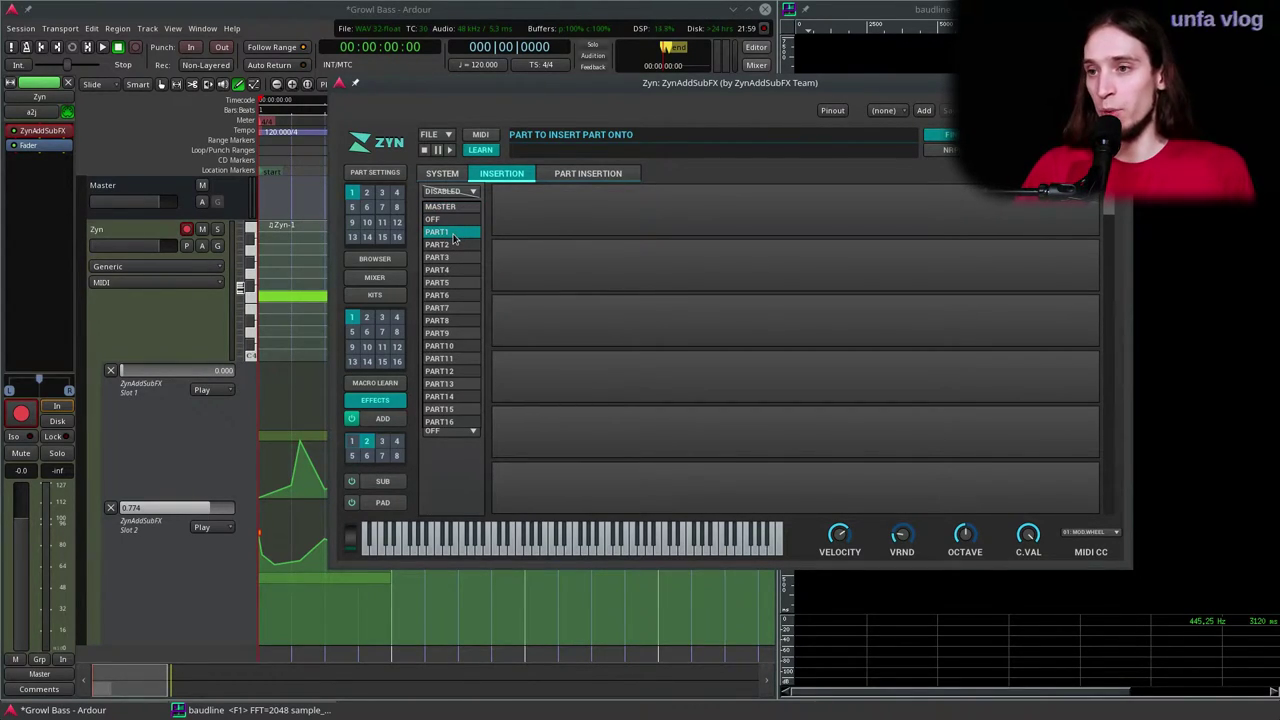
{"action": "left_click", "coordinate": [440, 232]}
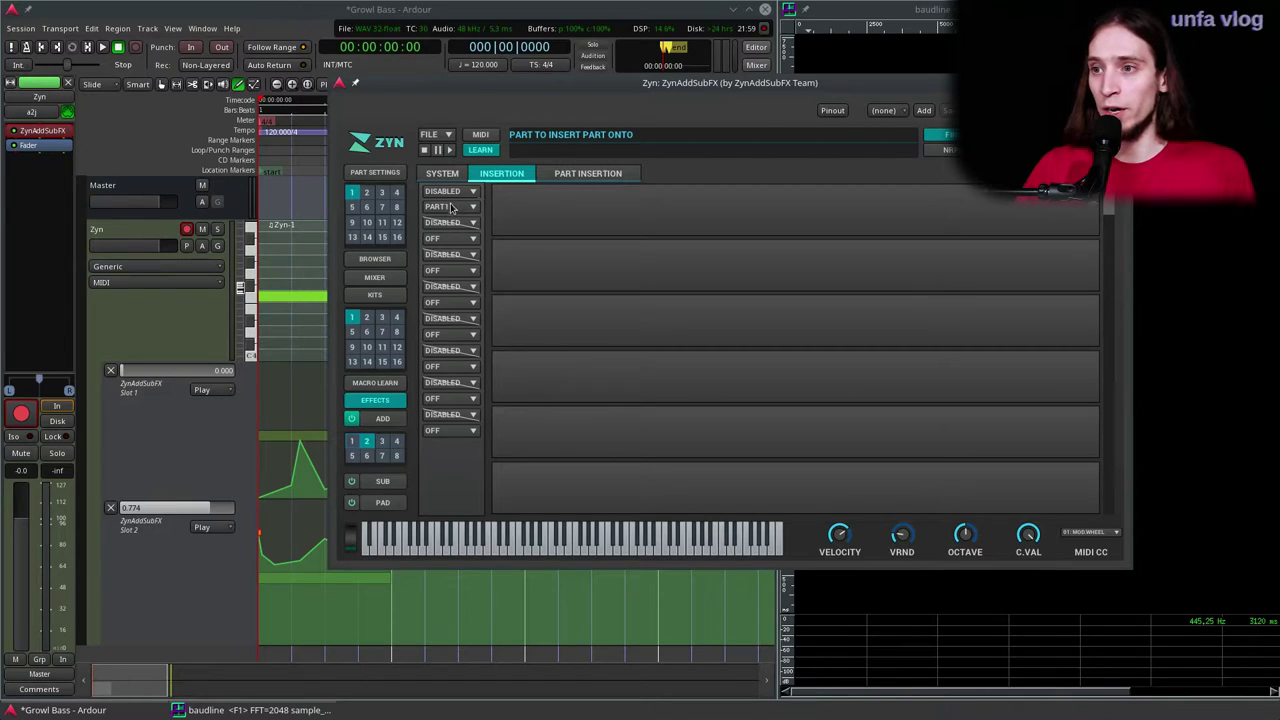
{"action": "left_click", "coordinate": [466, 191]}
{"action": "left_click", "coordinate": [447, 268]}
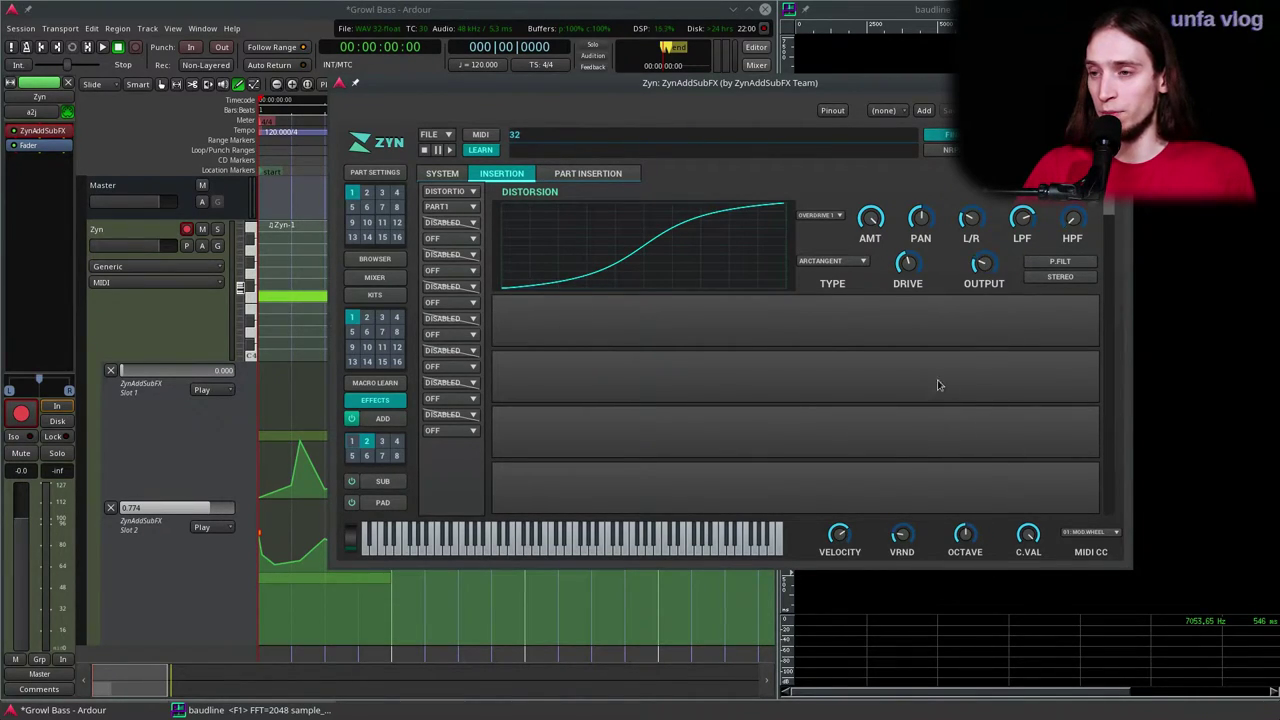
Step: Close the ZynAddSubFX window and reopen it at the insertion effects
{"action": "left_click", "coordinate": [1121, 83]}
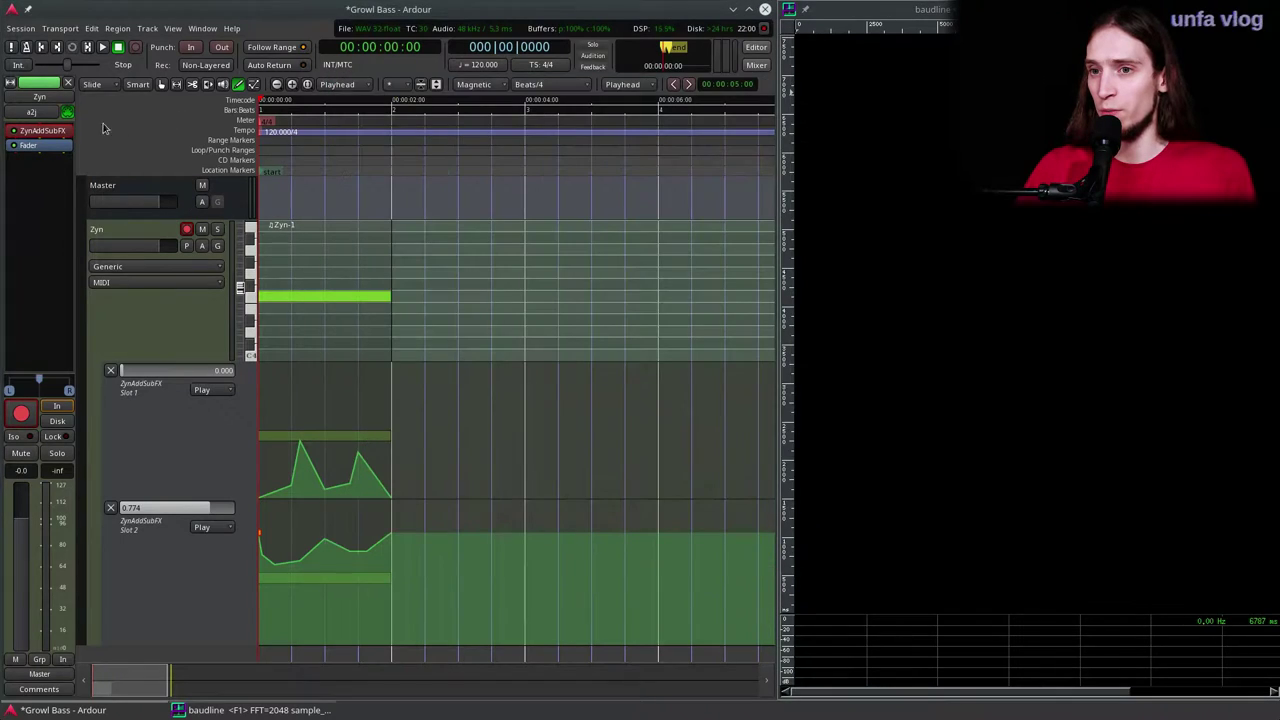
{"action": "double_click", "coordinate": [57, 135]}
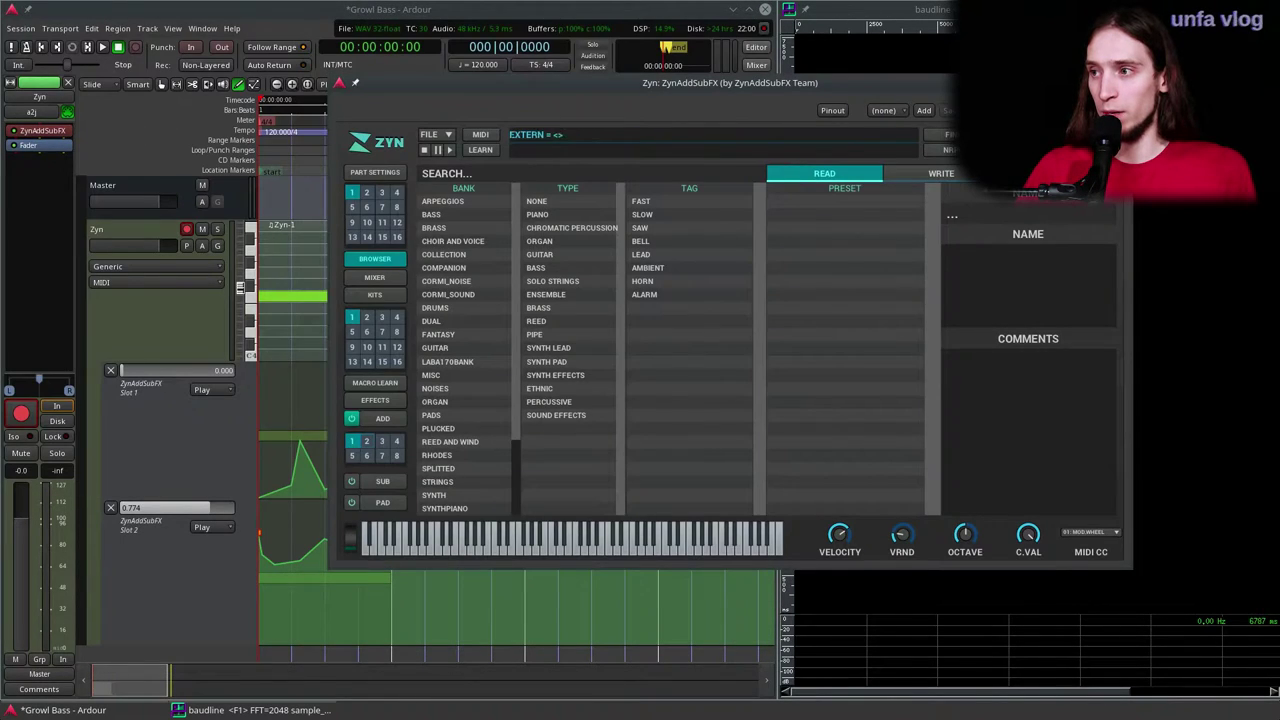
{"action": "left_click", "coordinate": [390, 401]}
{"action": "left_click", "coordinate": [517, 174]}
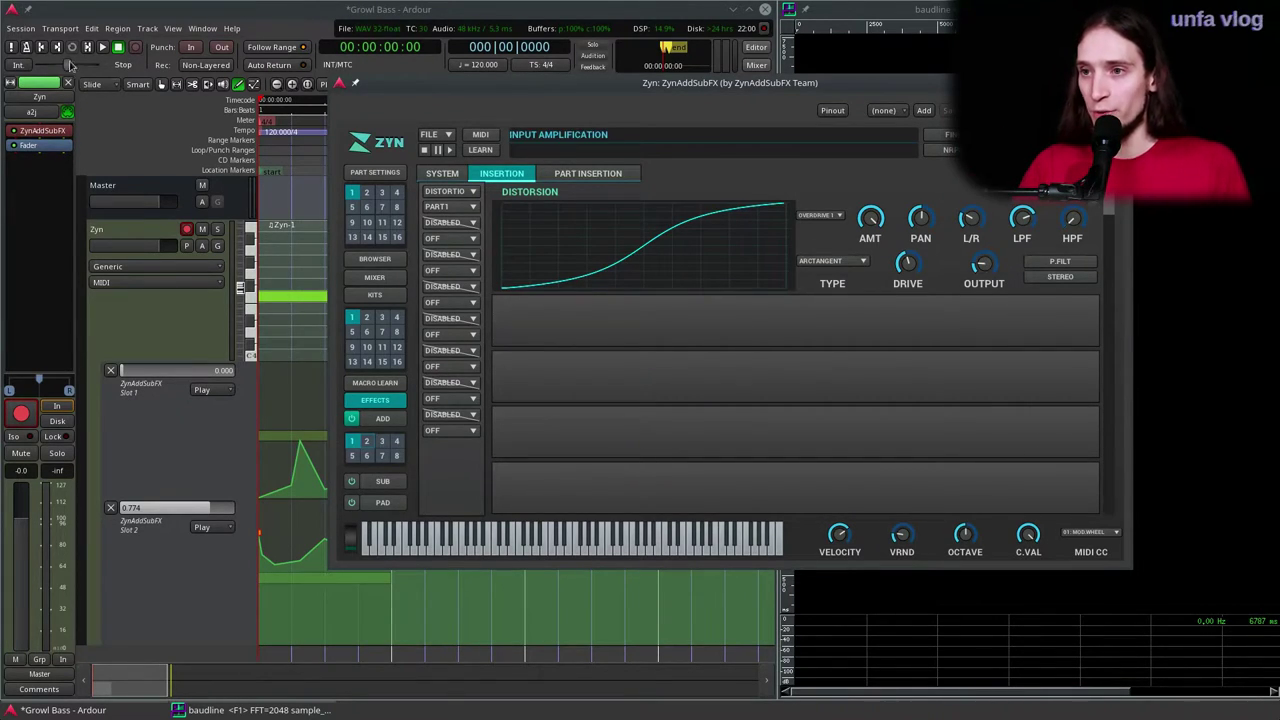
Step: Set the loop range to the Zyn-1 region, start loop playback, and bring the synth window forward
{"action": "key", "text": "g"}
{"action": "left_click", "coordinate": [320, 280]}
{"action": "key", "text": "]"}
{"action": "key", "text": "l"}
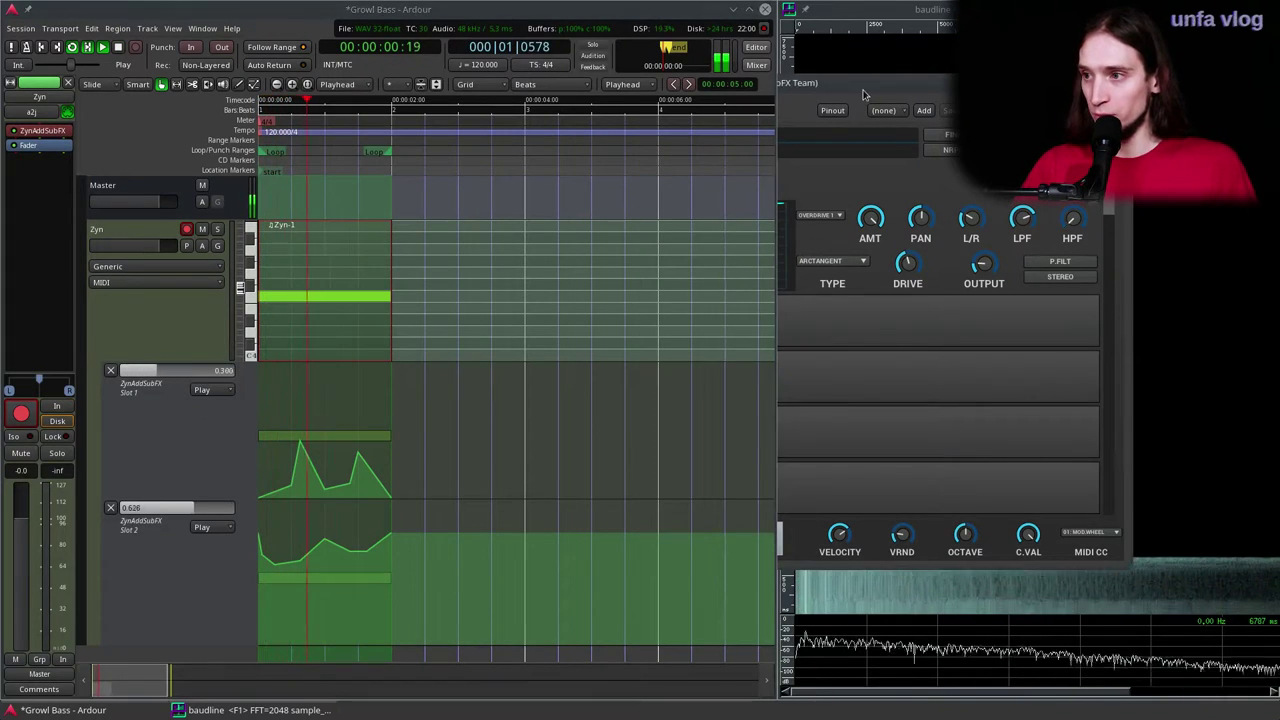
{"action": "left_click", "coordinate": [861, 92]}
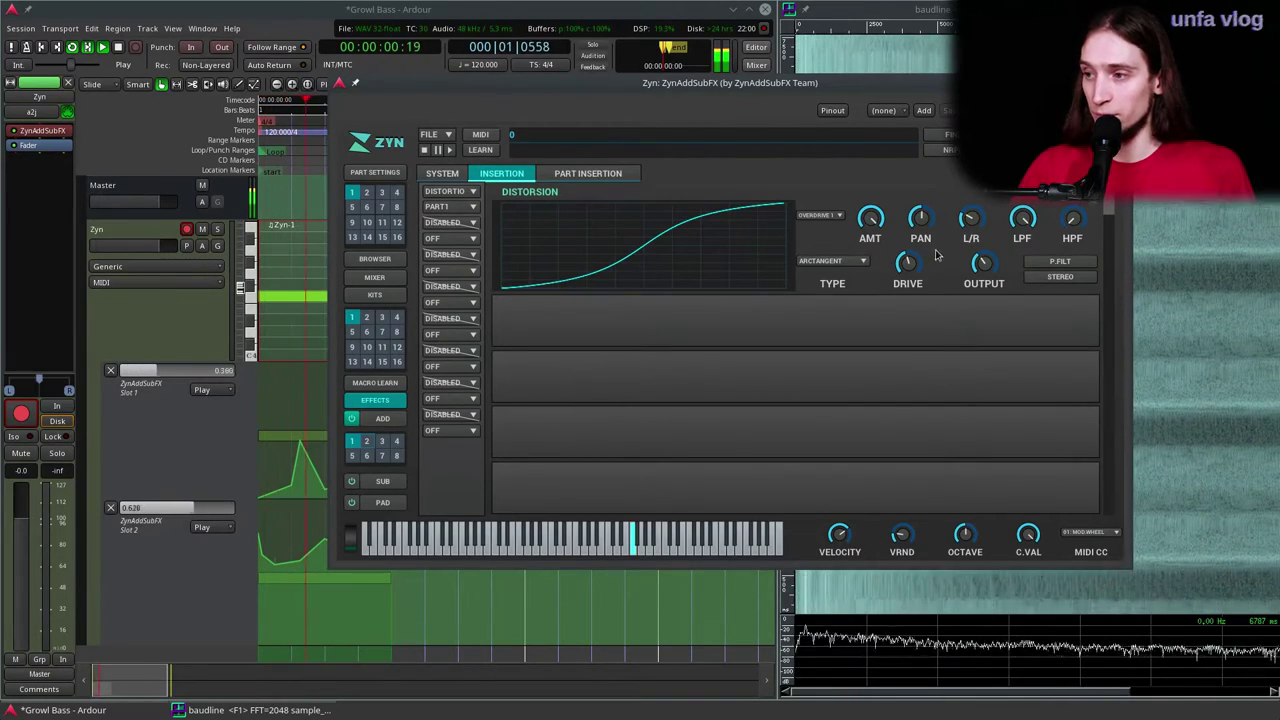
Step: Shape the first distortion with a higher drive, P.Filt enabled and a reduced low-pass cutoff
{"action": "left_click_drag", "start_coordinate": [915, 260], "coordinate": [925, 235]}
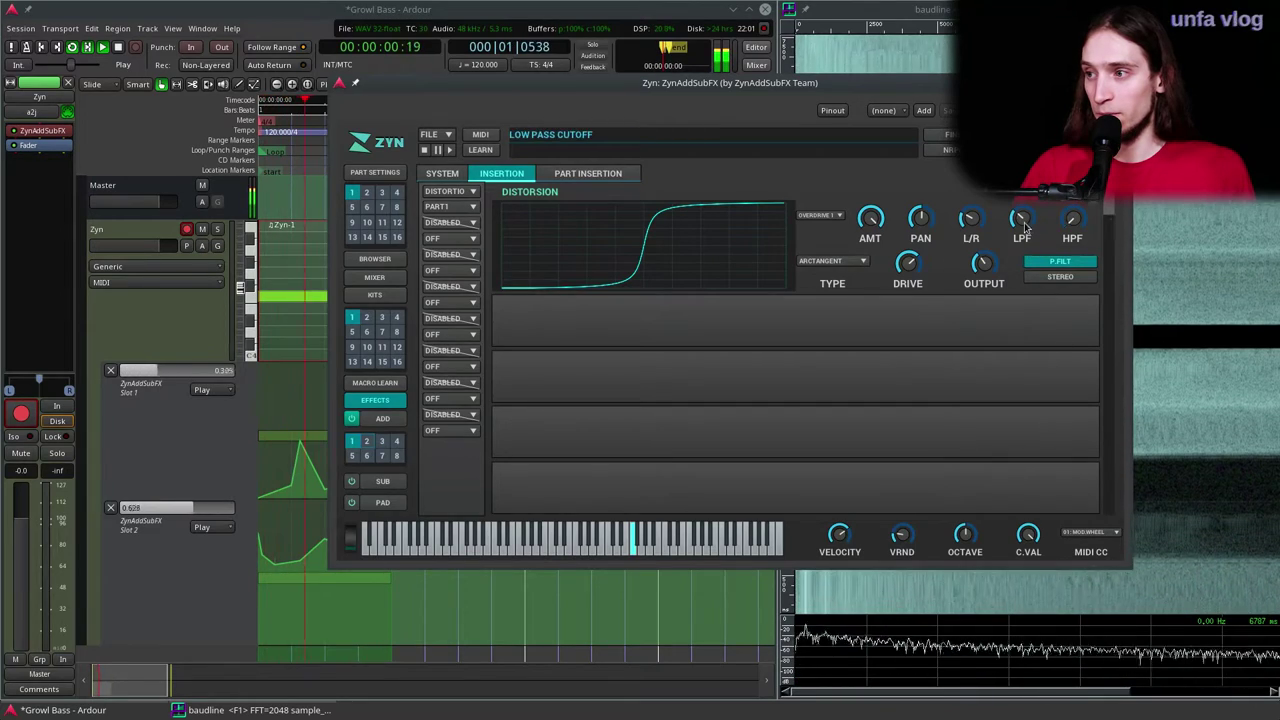
{"action": "left_click_drag", "start_coordinate": [1024, 228], "coordinate": [1026, 254]}
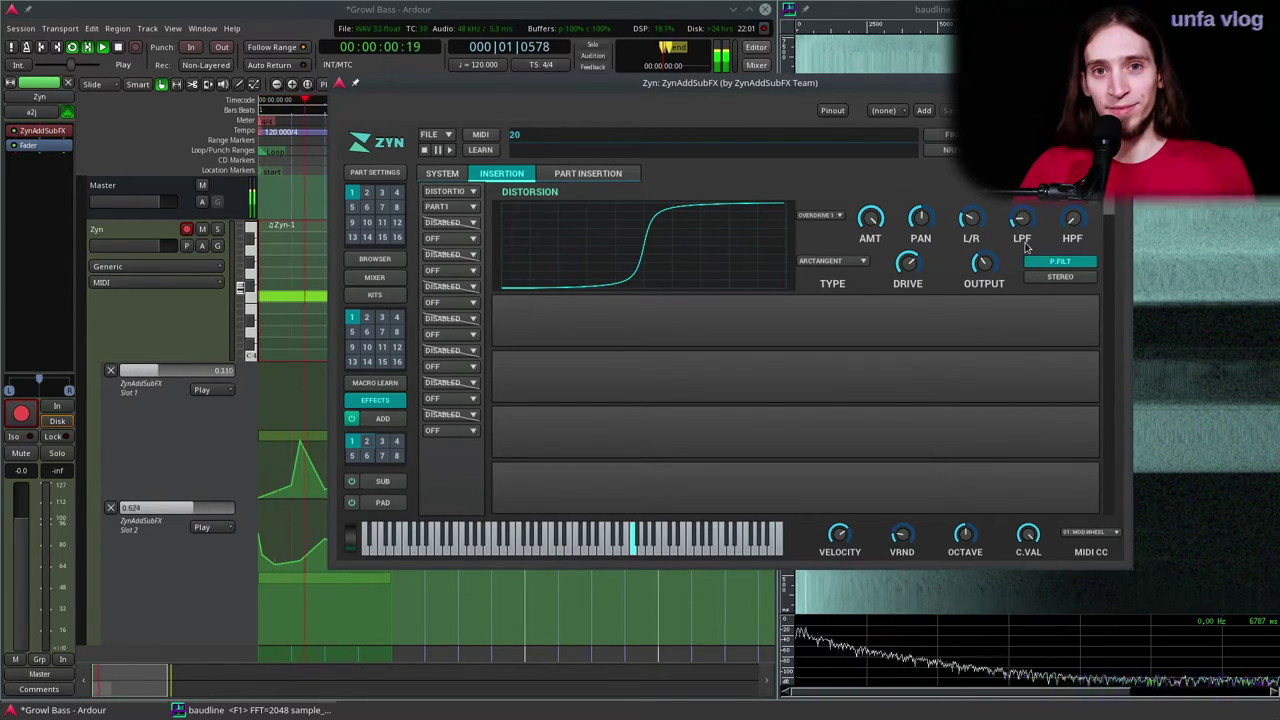
{"action": "left_click_drag", "start_coordinate": [1024, 221], "coordinate": [1023, 216]}
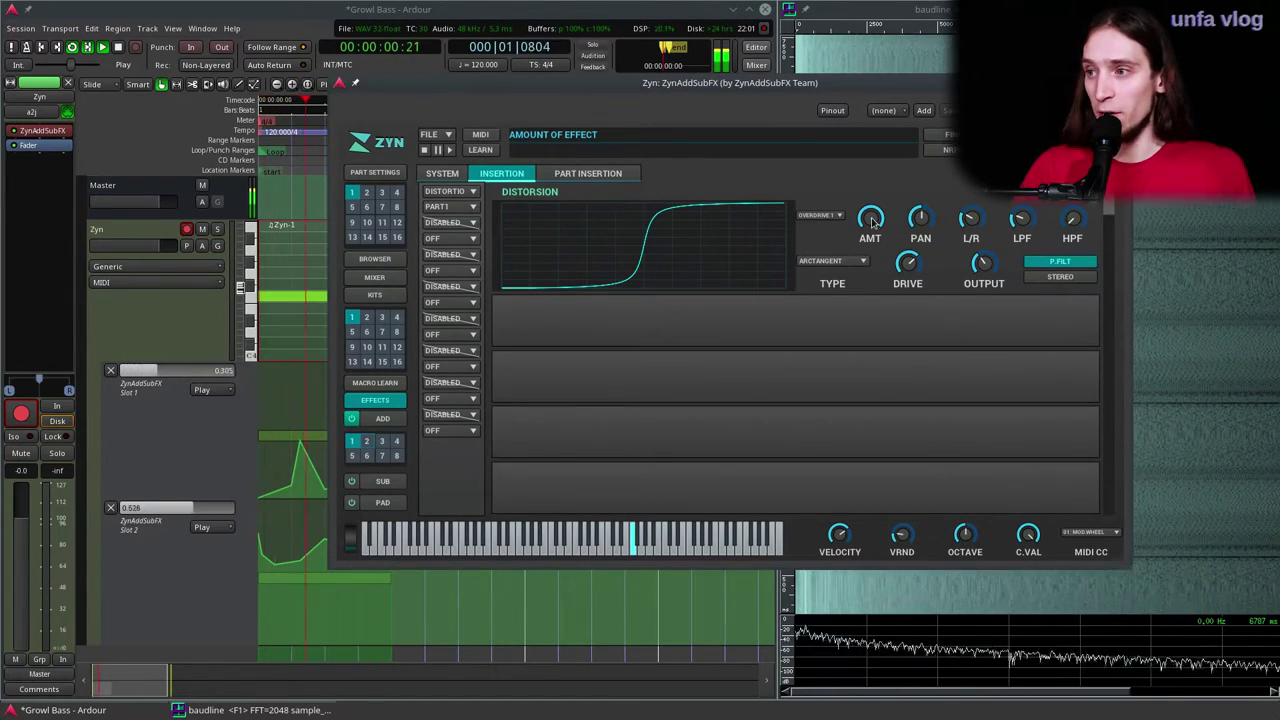
Step: Compare the first distortion's dry and wet sound, raise its output level, and set its effect amount to about 30
{"action": "left_click_drag", "start_coordinate": [872, 222], "coordinate": [865, 450]}
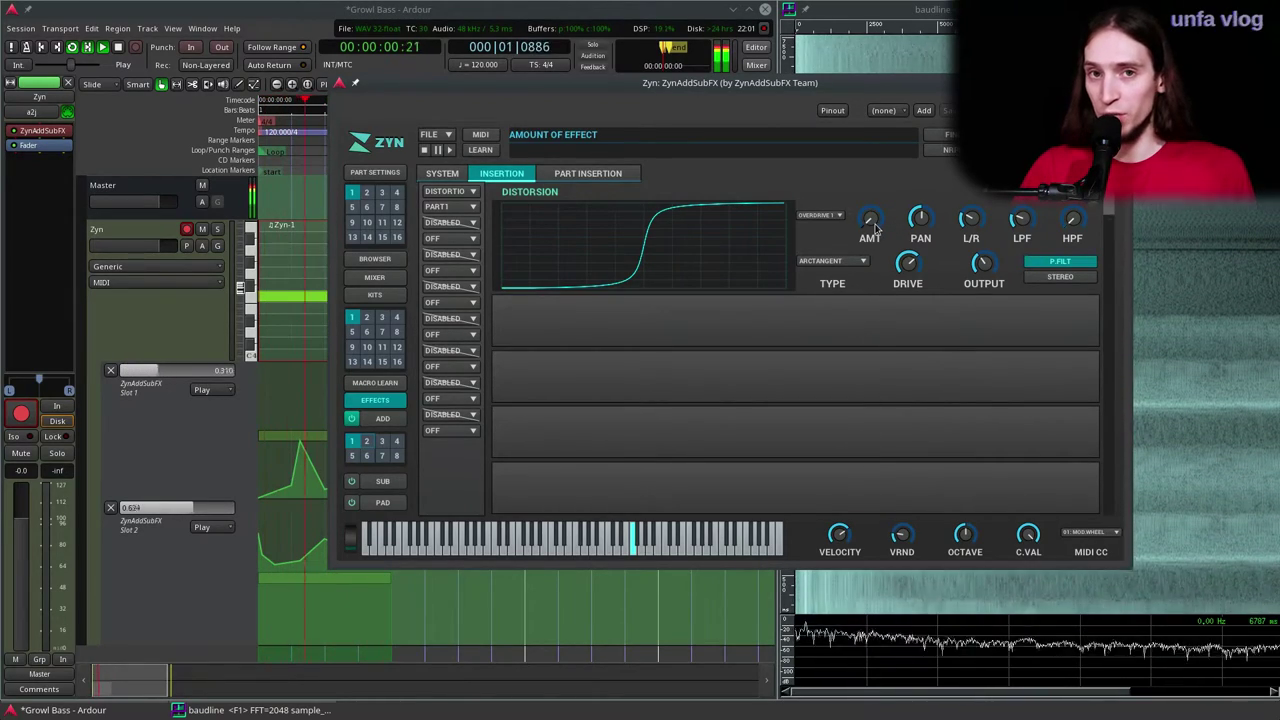
{"action": "left_click_drag", "start_coordinate": [876, 226], "coordinate": [878, 168]}
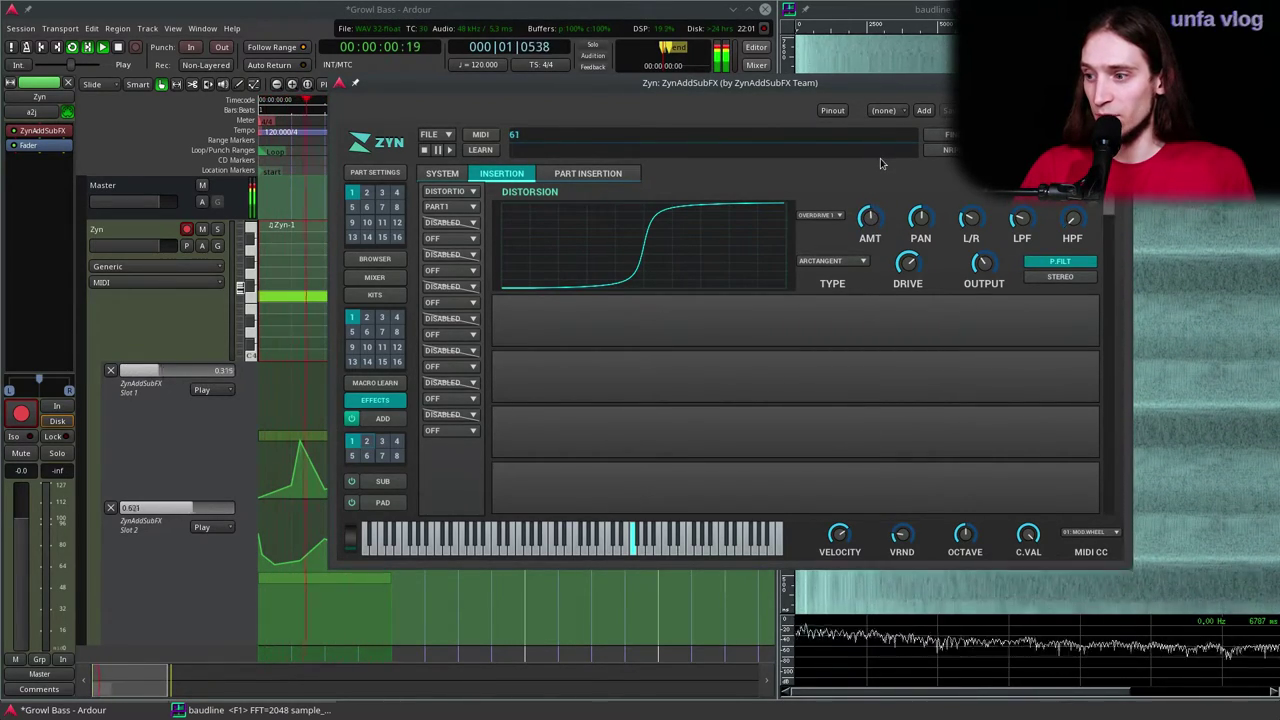
{"action": "left_click_drag", "start_coordinate": [880, 220], "coordinate": [882, 140]}
{"action": "left_click_drag", "start_coordinate": [985, 264], "coordinate": [989, 243]}
{"action": "left_click_drag", "start_coordinate": [871, 219], "coordinate": [871, 303]}
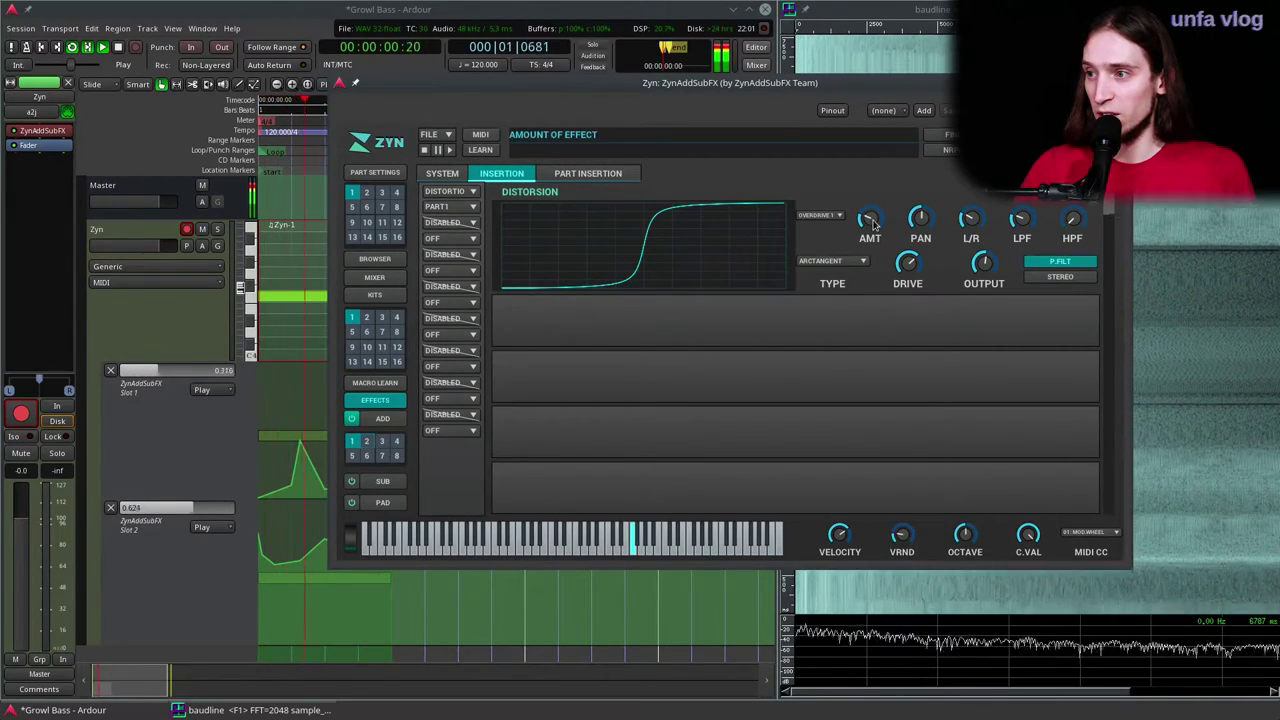
{"action": "left_click_drag", "start_coordinate": [872, 219], "coordinate": [872, 222]}
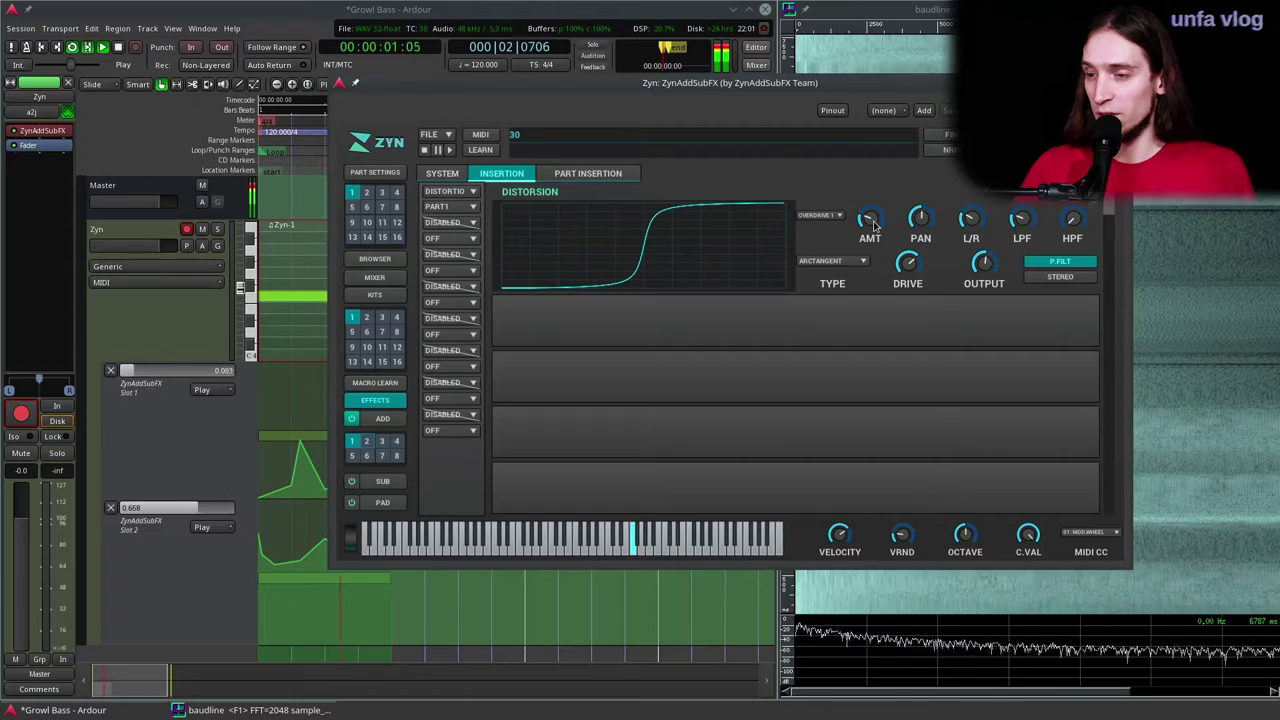
Step: Add a second Distortion insertion effect assigned to Part 1
{"action": "left_click", "coordinate": [464, 241]}
{"action": "left_click", "coordinate": [450, 222]}
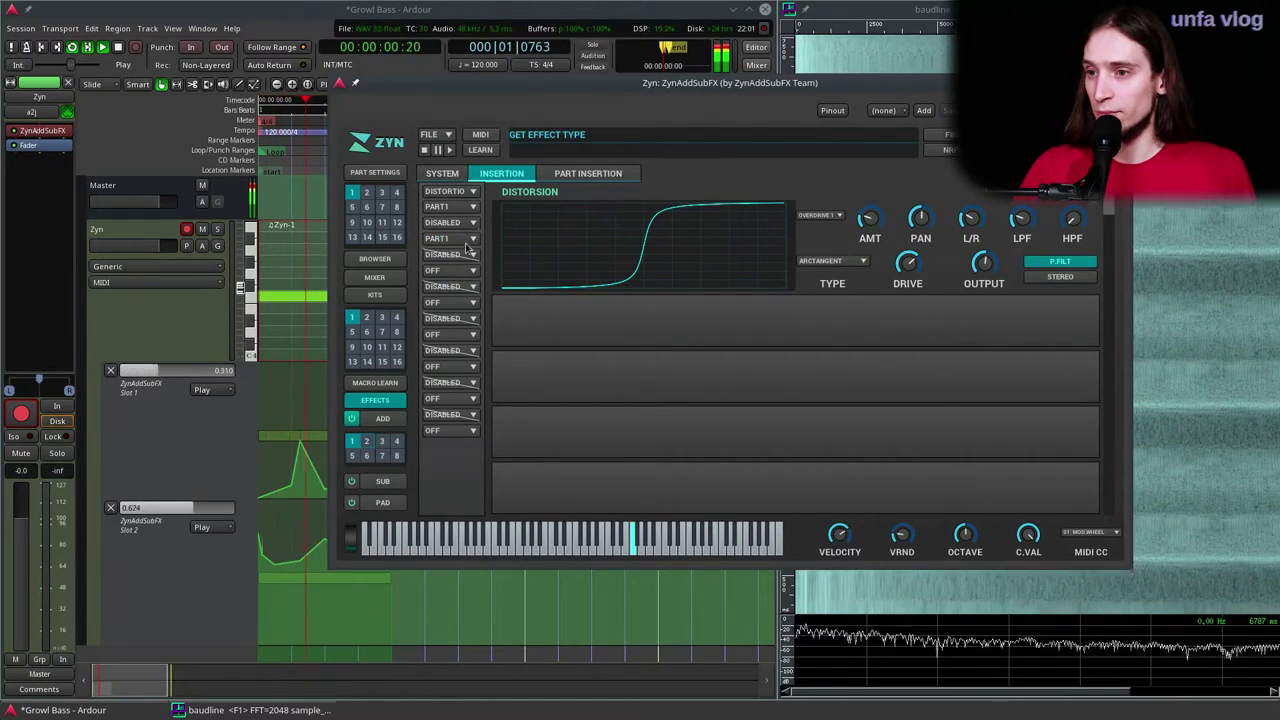
{"action": "left_click", "coordinate": [447, 298]}
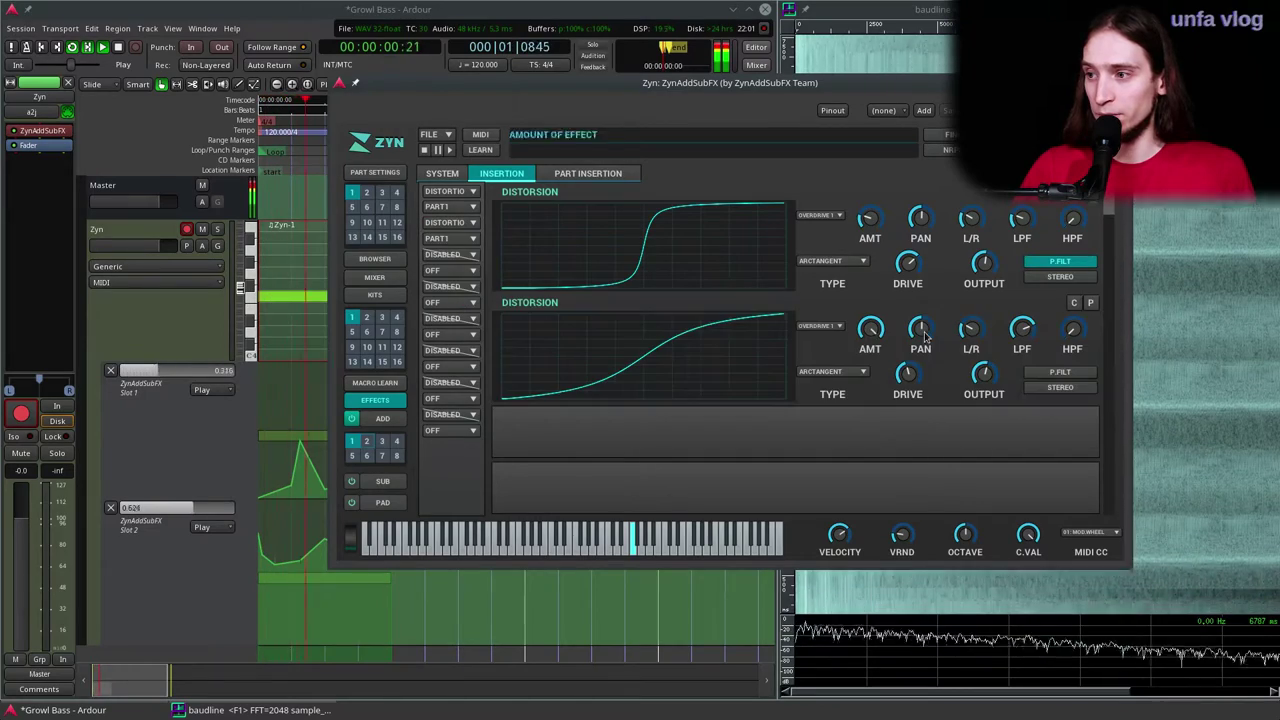
Step: Try the Clip shape on the second distortion with its drive turned down to 0
{"action": "left_click", "coordinate": [832, 371]}
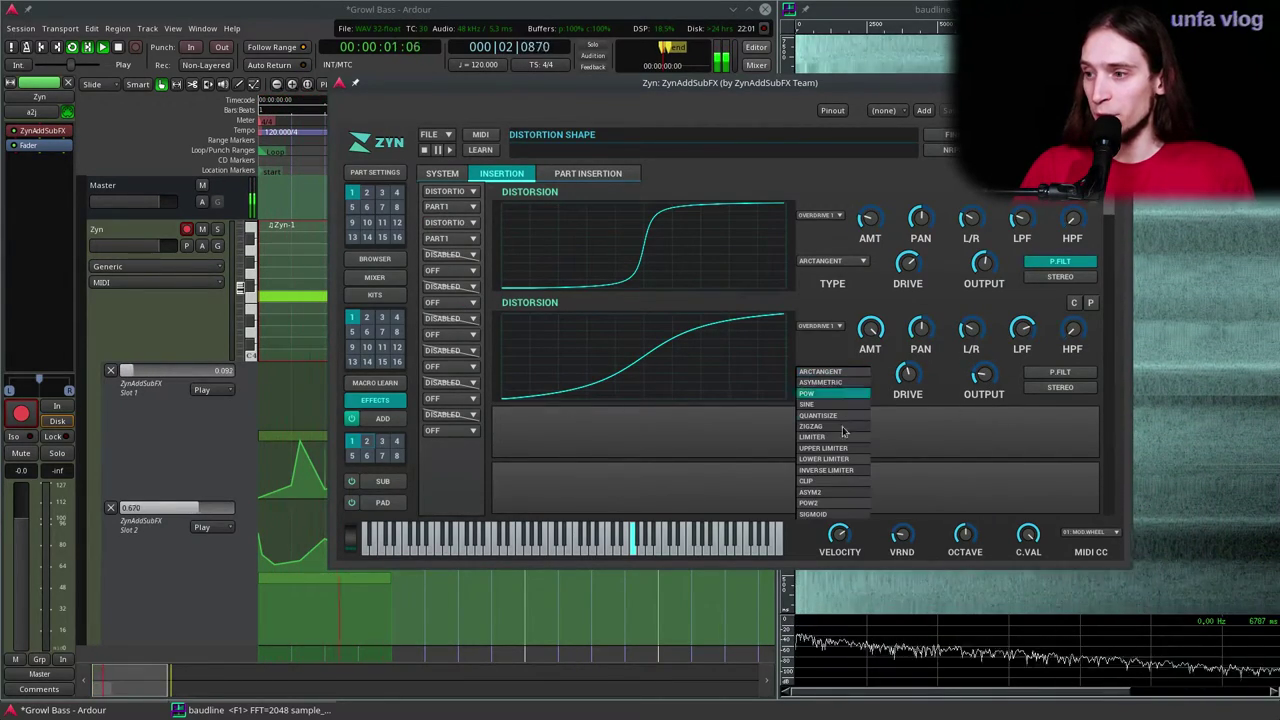
{"action": "left_click", "coordinate": [828, 482]}
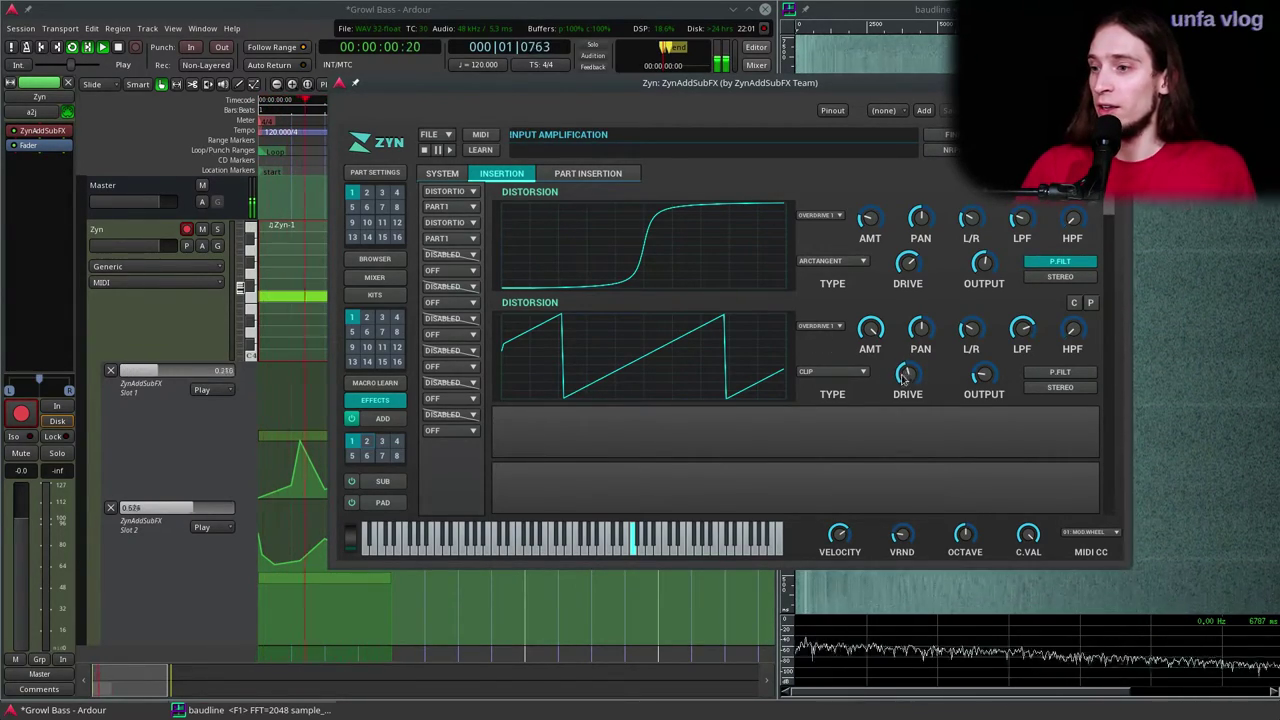
{"action": "left_click_drag", "start_coordinate": [905, 375], "coordinate": [850, 437]}
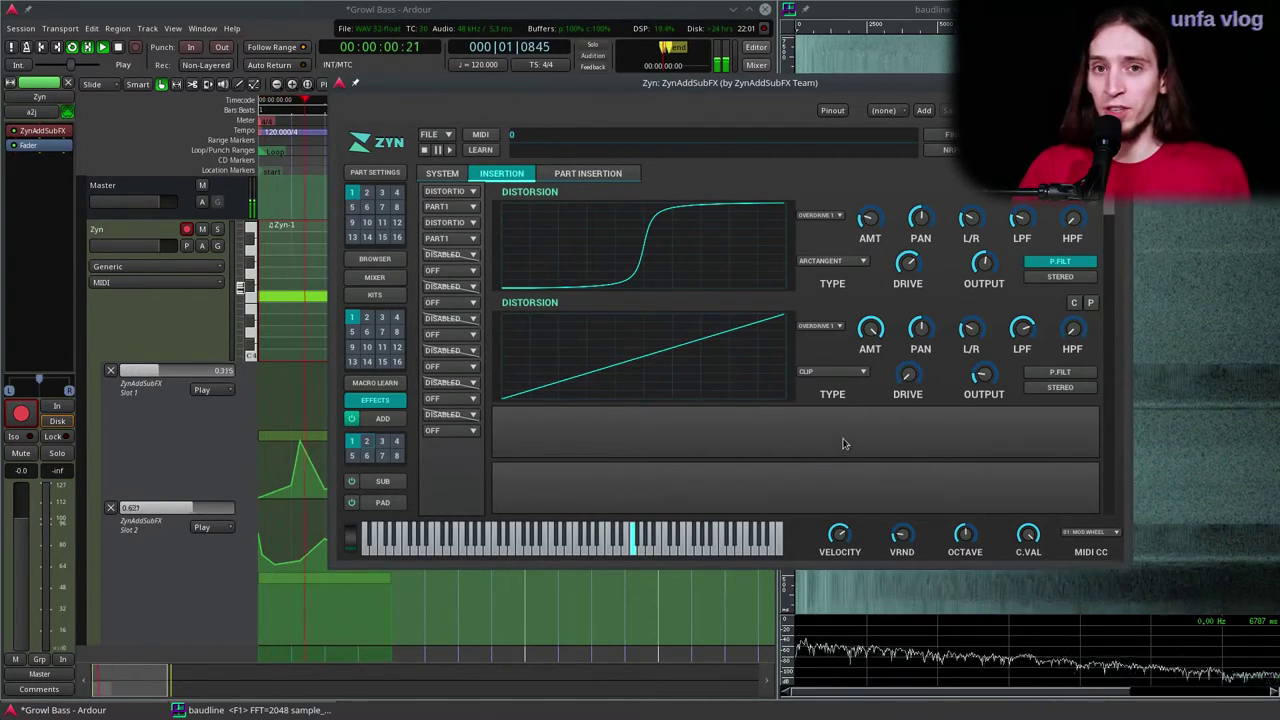
Step: Switch the second distortion's shape to Limiter with a drive of 68
{"action": "left_click", "coordinate": [848, 371]}
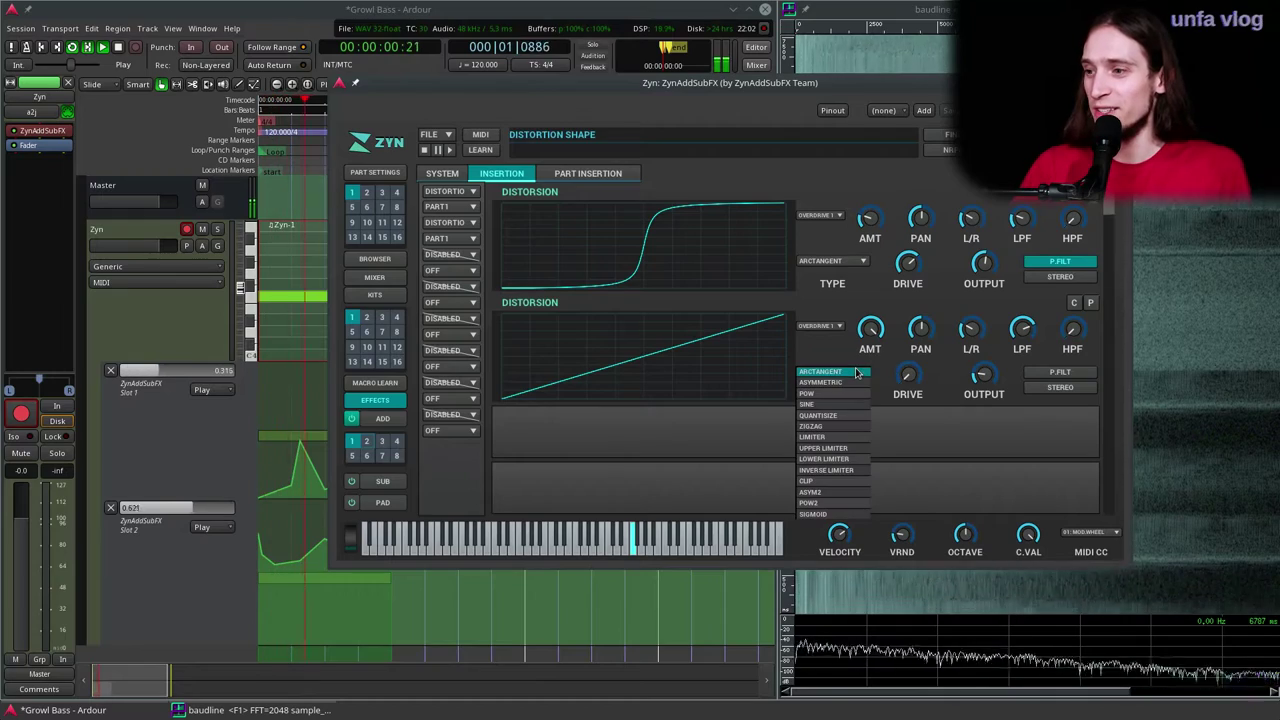
{"action": "left_click", "coordinate": [826, 438]}
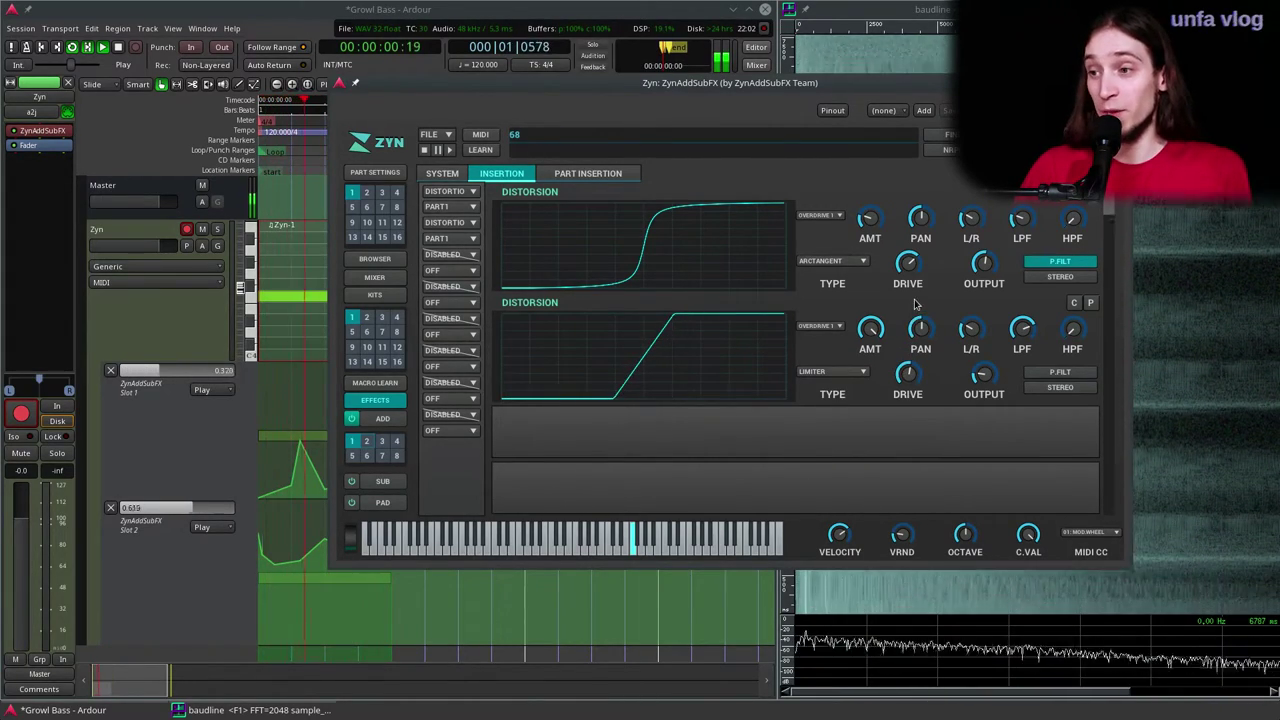
Step: Try the Sigmoid shape on the second distortion with its drive raised to 102
{"action": "left_click", "coordinate": [822, 372]}
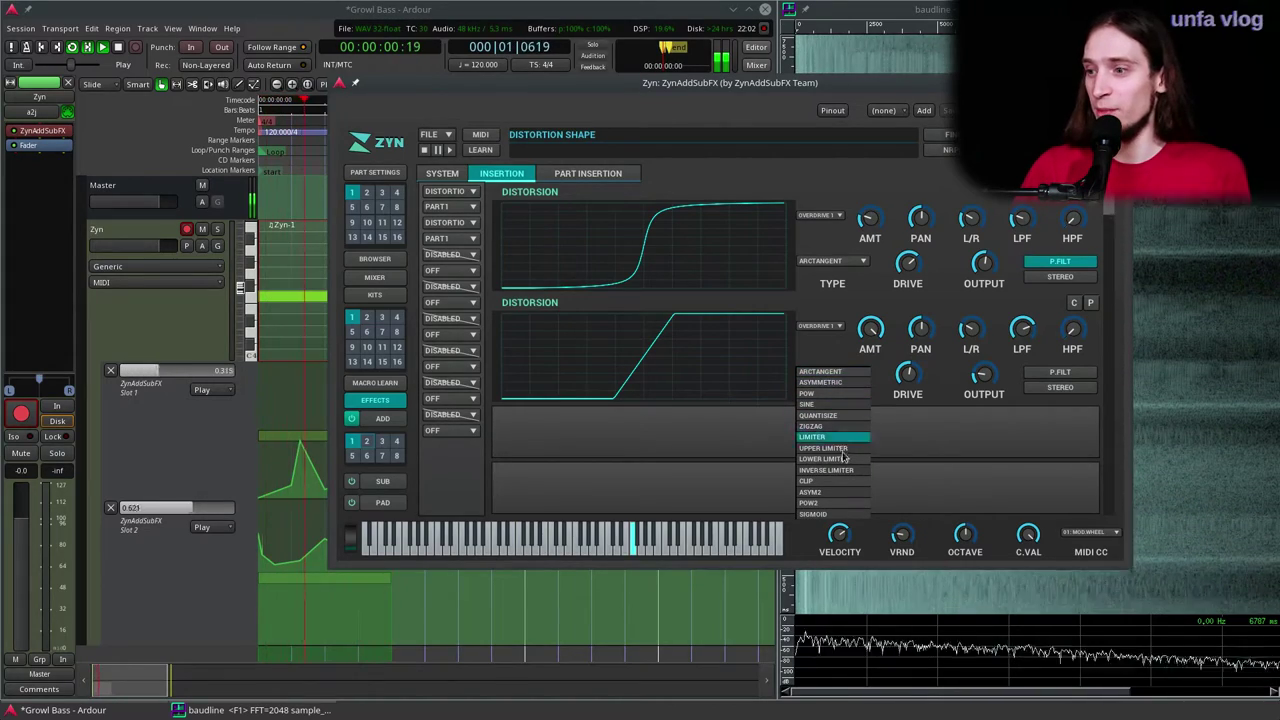
{"action": "left_click", "coordinate": [826, 515]}
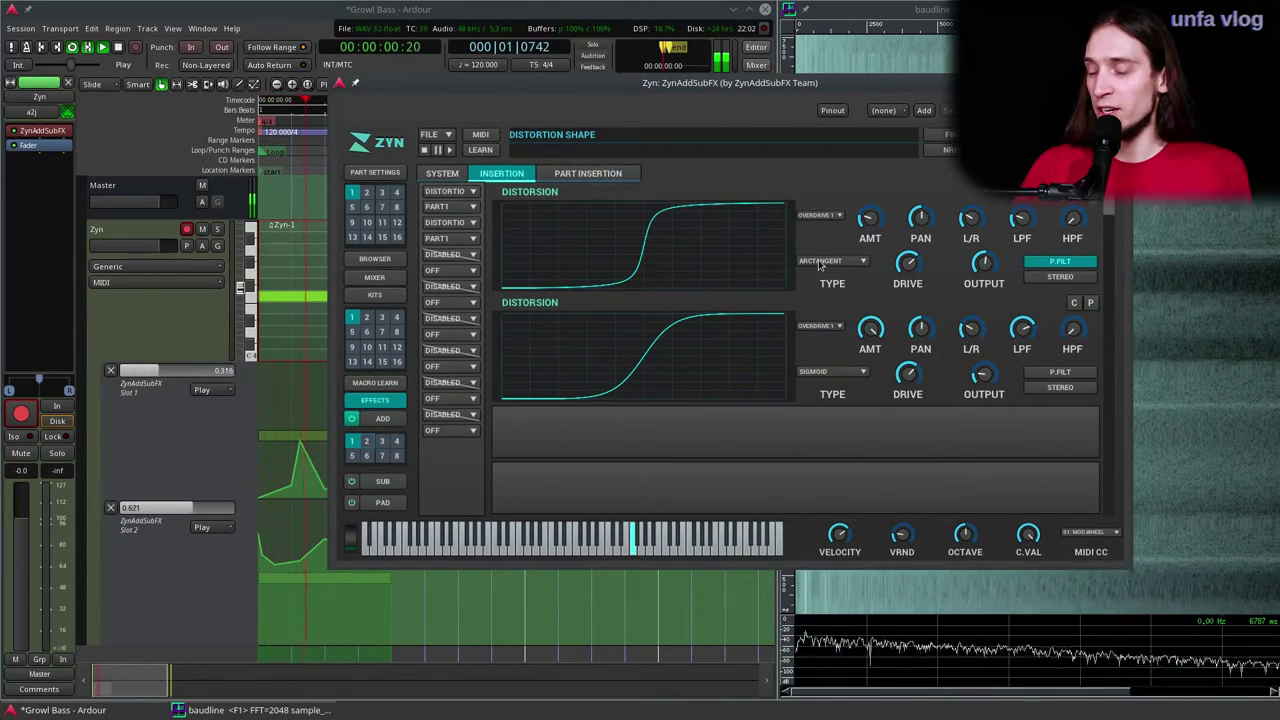
{"action": "left_click_drag", "start_coordinate": [908, 374], "coordinate": [912, 355]}
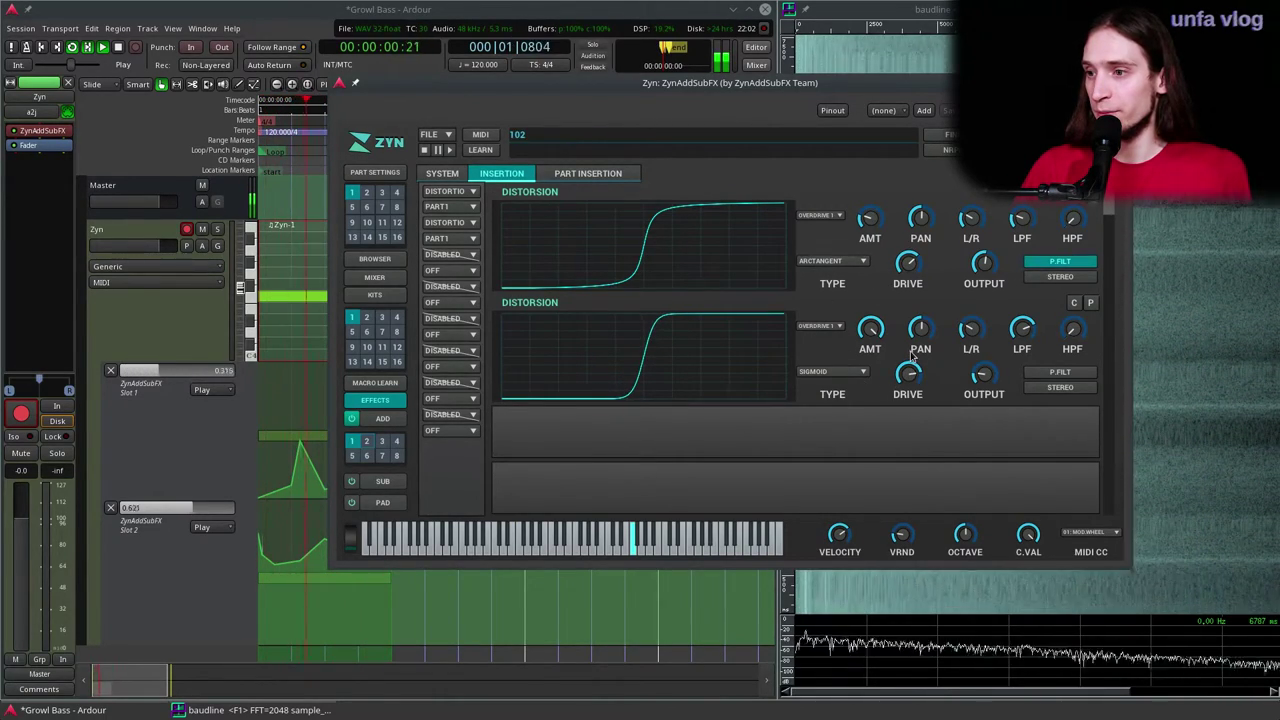
Step: Switch the second distortion's shape to Lower Limiter, raise its drive, and stop playback
{"action": "left_click", "coordinate": [838, 372]}
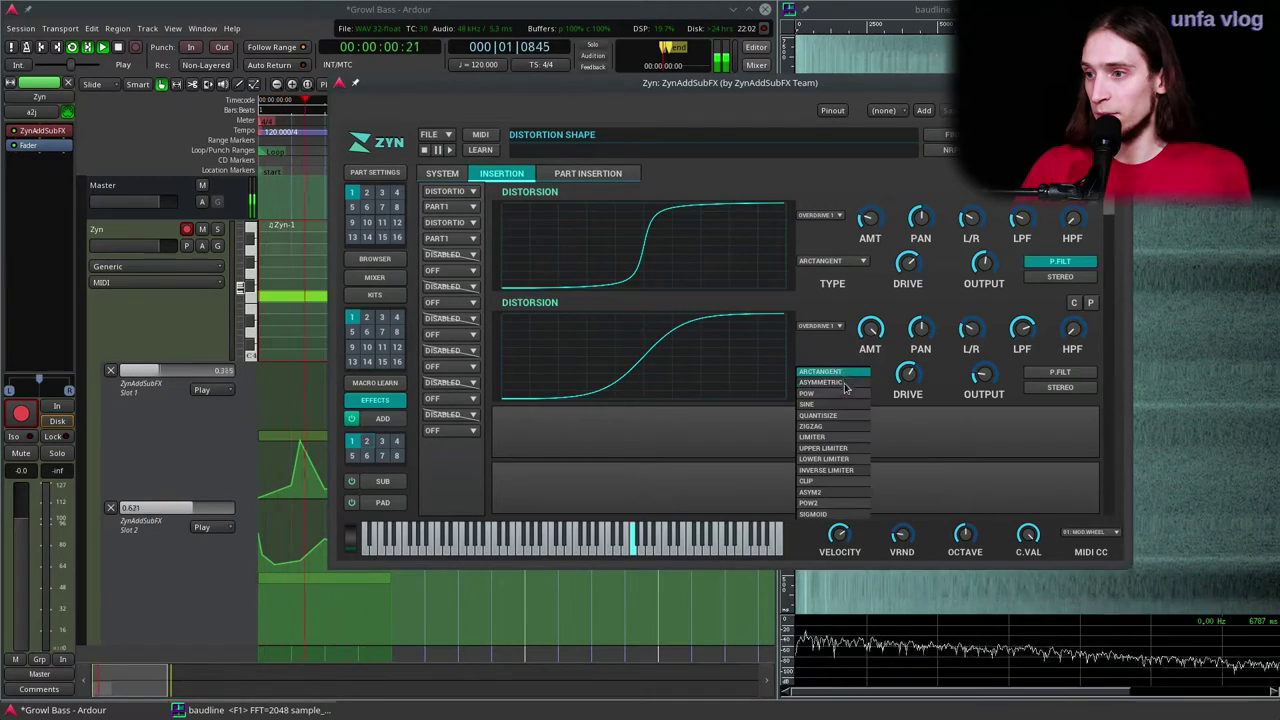
{"action": "left_click", "coordinate": [835, 459]}
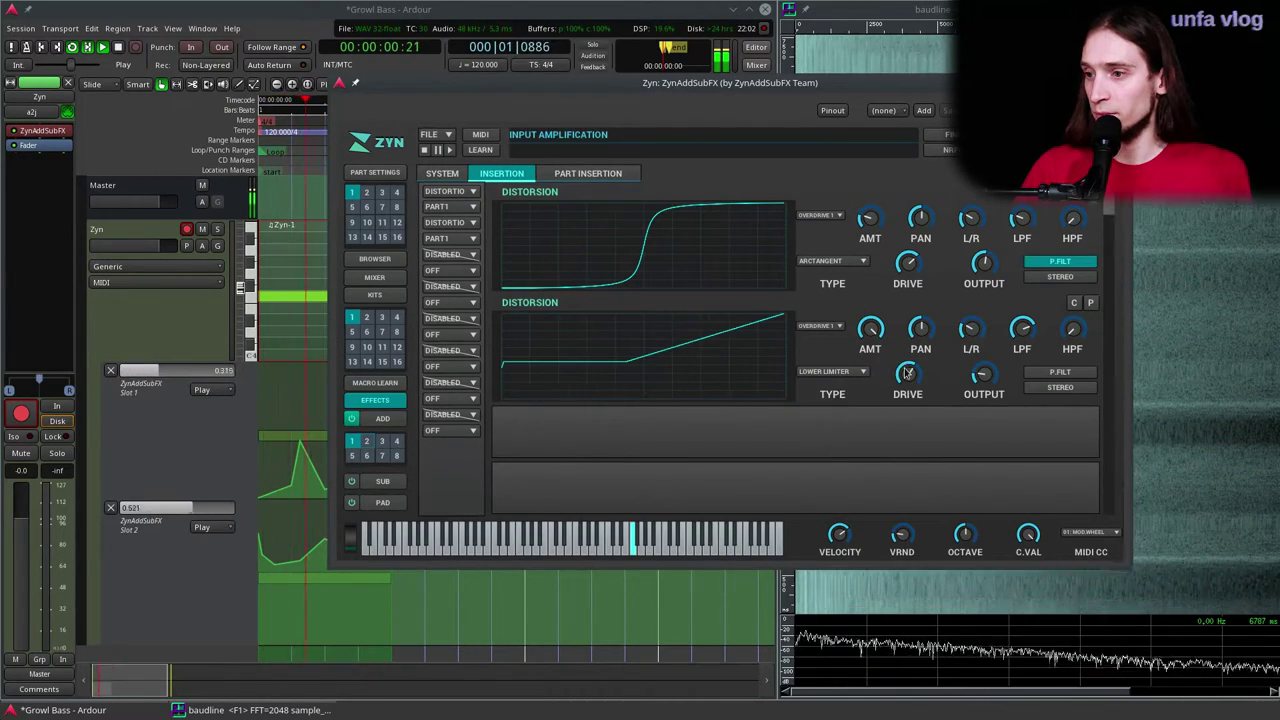
{"action": "left_click_drag", "start_coordinate": [908, 373], "coordinate": [899, 342]}
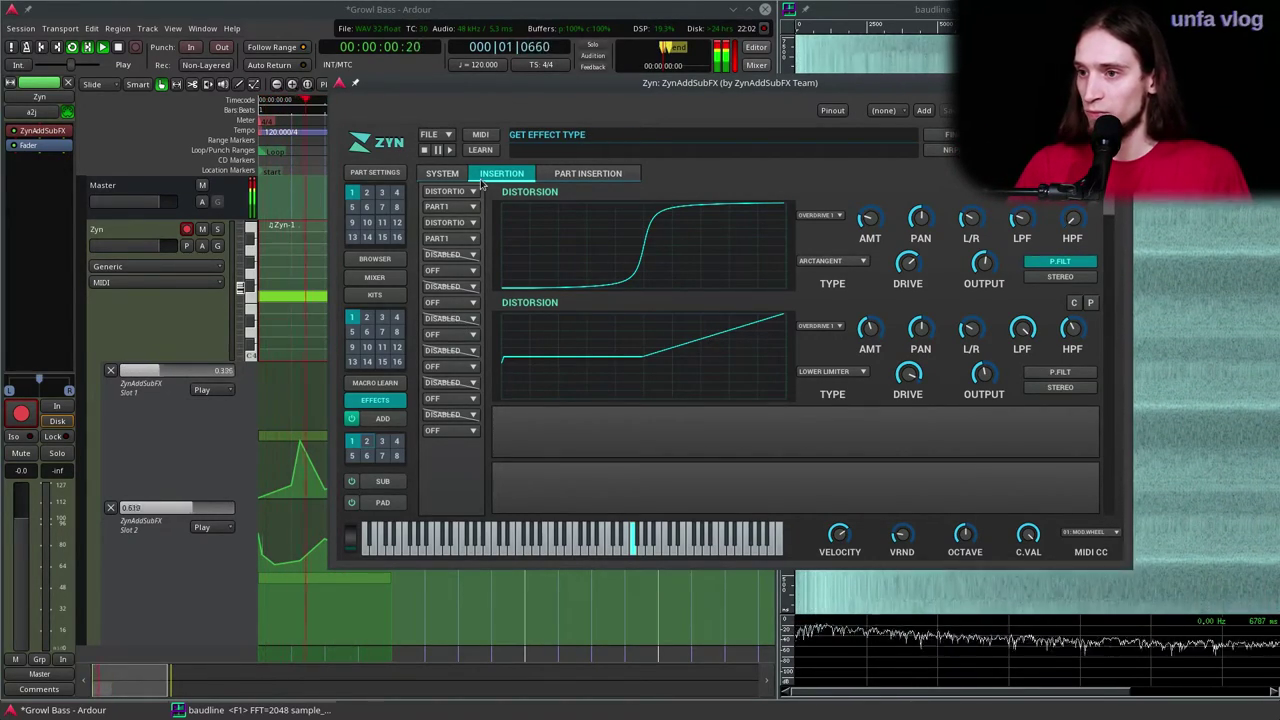
{"action": "left_click", "coordinate": [289, 25]}
{"action": "key", "text": "space"}
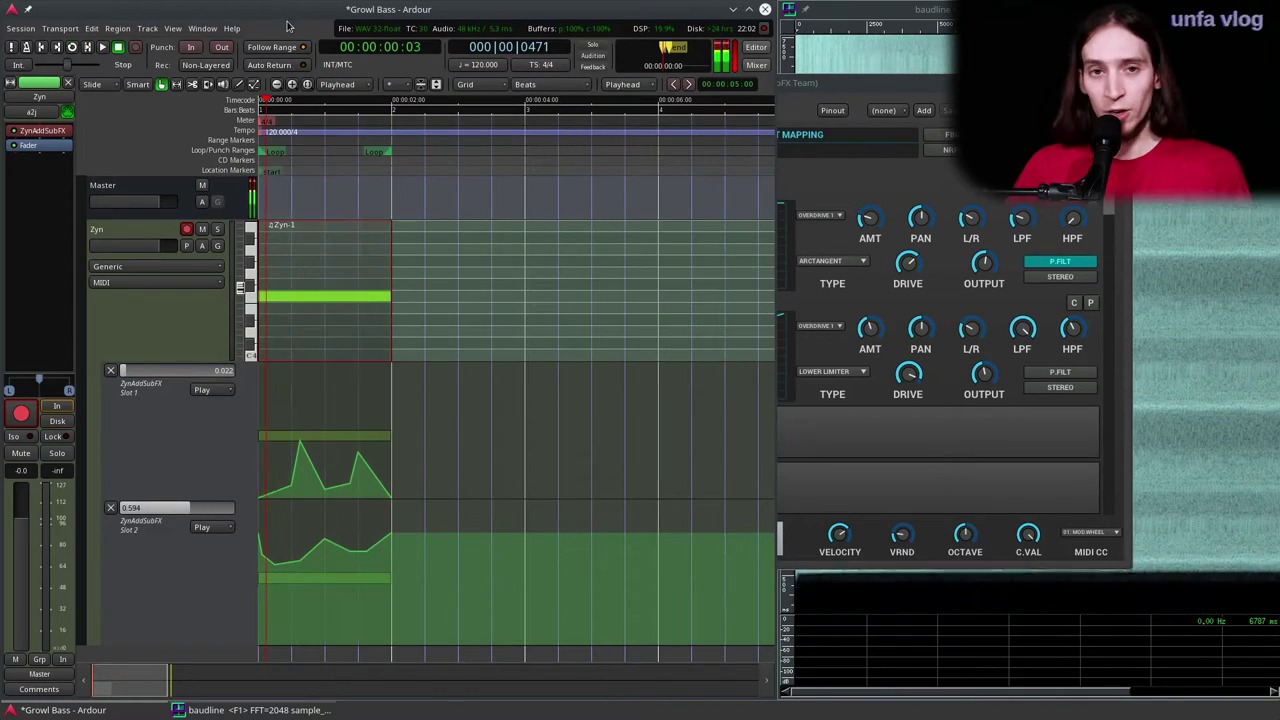
Step: Add a DynFilter as the third insertion effect, assigned to Part 1, and bring its settings into view
{"action": "left_click", "coordinate": [890, 98]}
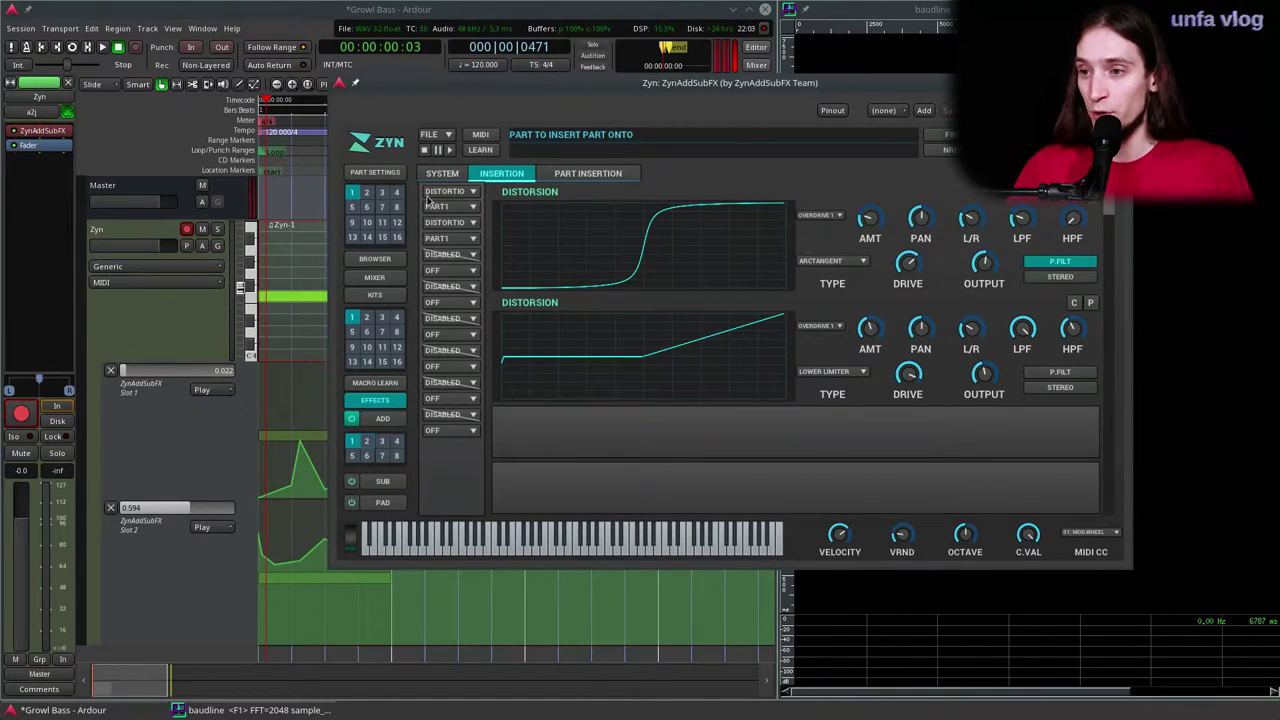
{"action": "left_click", "coordinate": [458, 270]}
{"action": "left_click", "coordinate": [450, 287]}
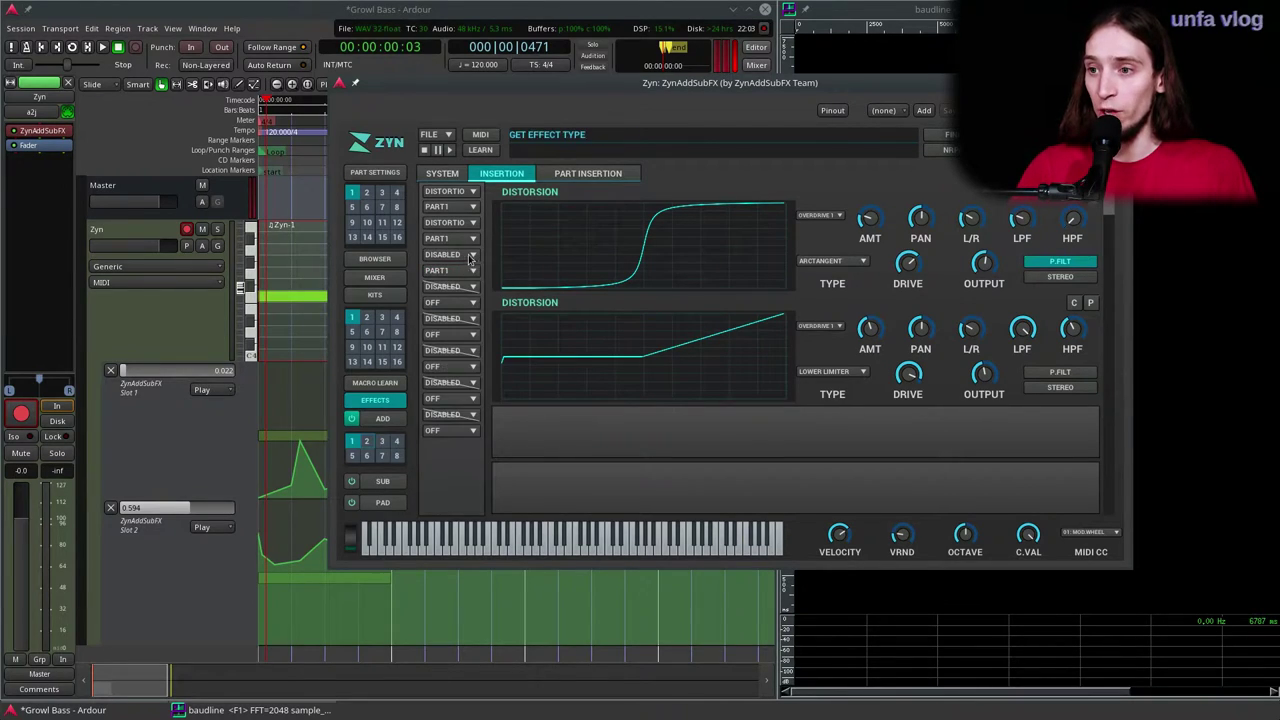
{"action": "left_click", "coordinate": [465, 258]}
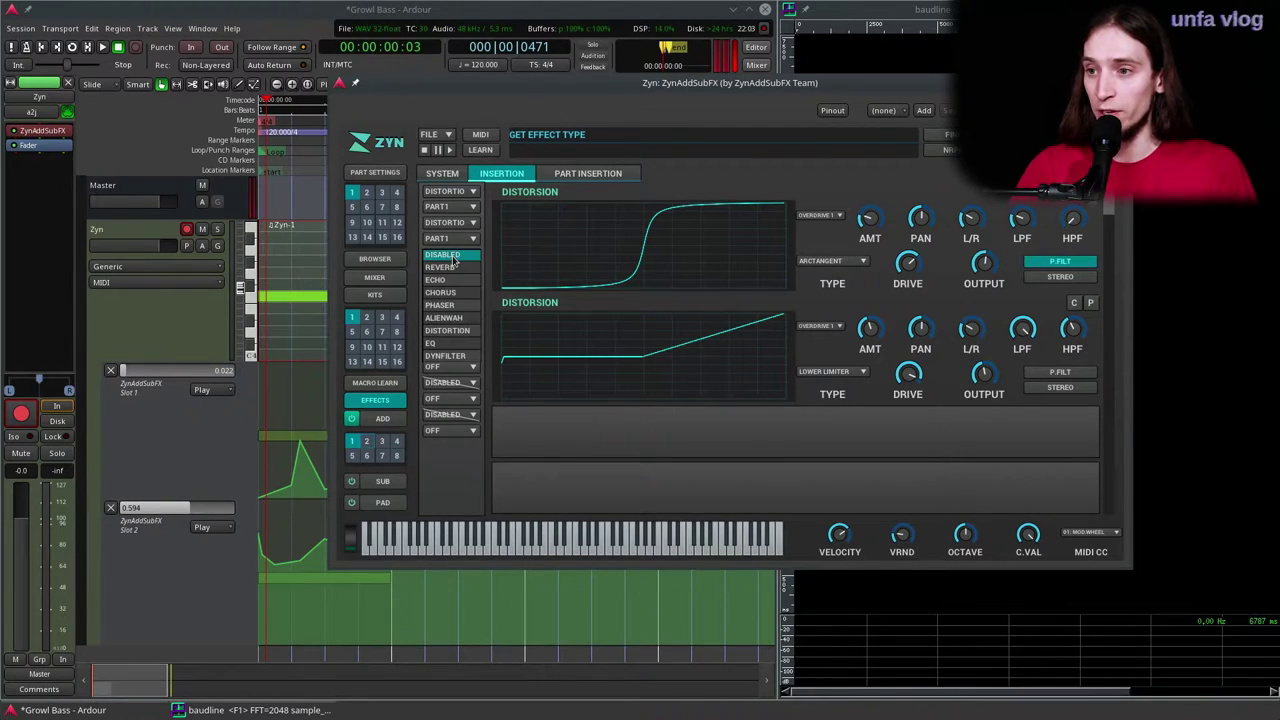
{"action": "left_click", "coordinate": [445, 357]}
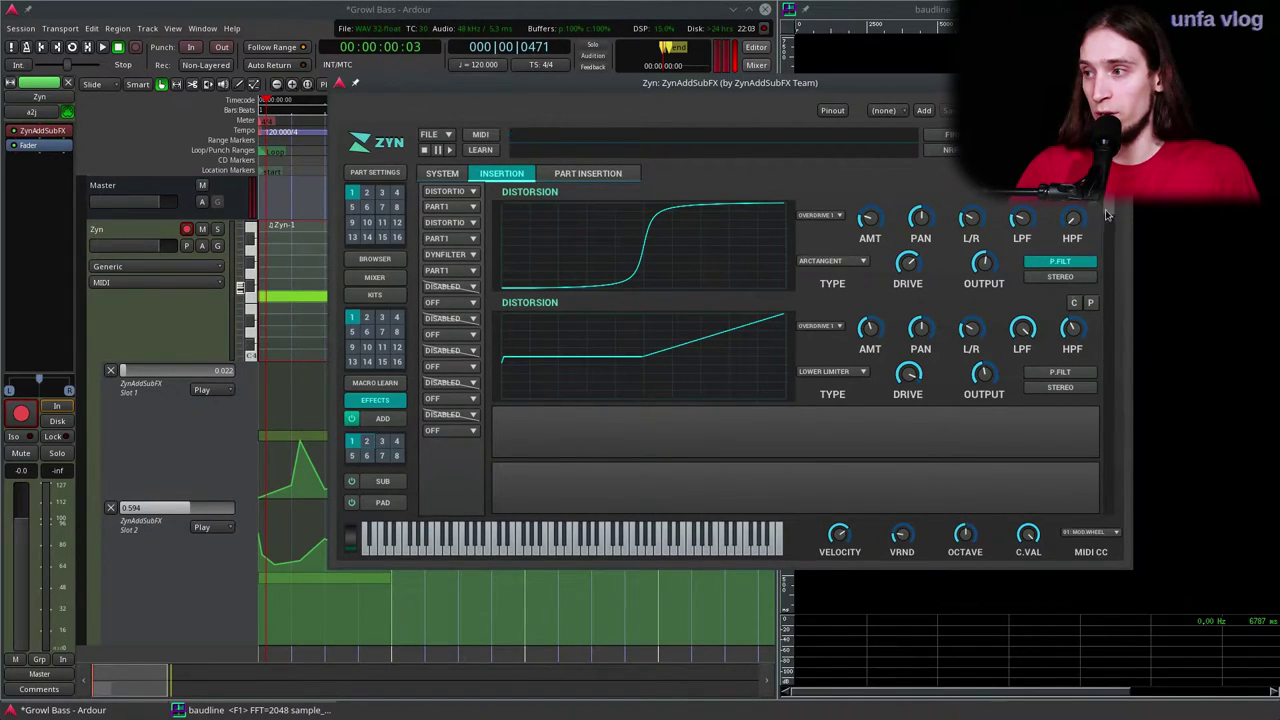
{"action": "left_click_drag", "start_coordinate": [1112, 225], "coordinate": [1120, 392]}
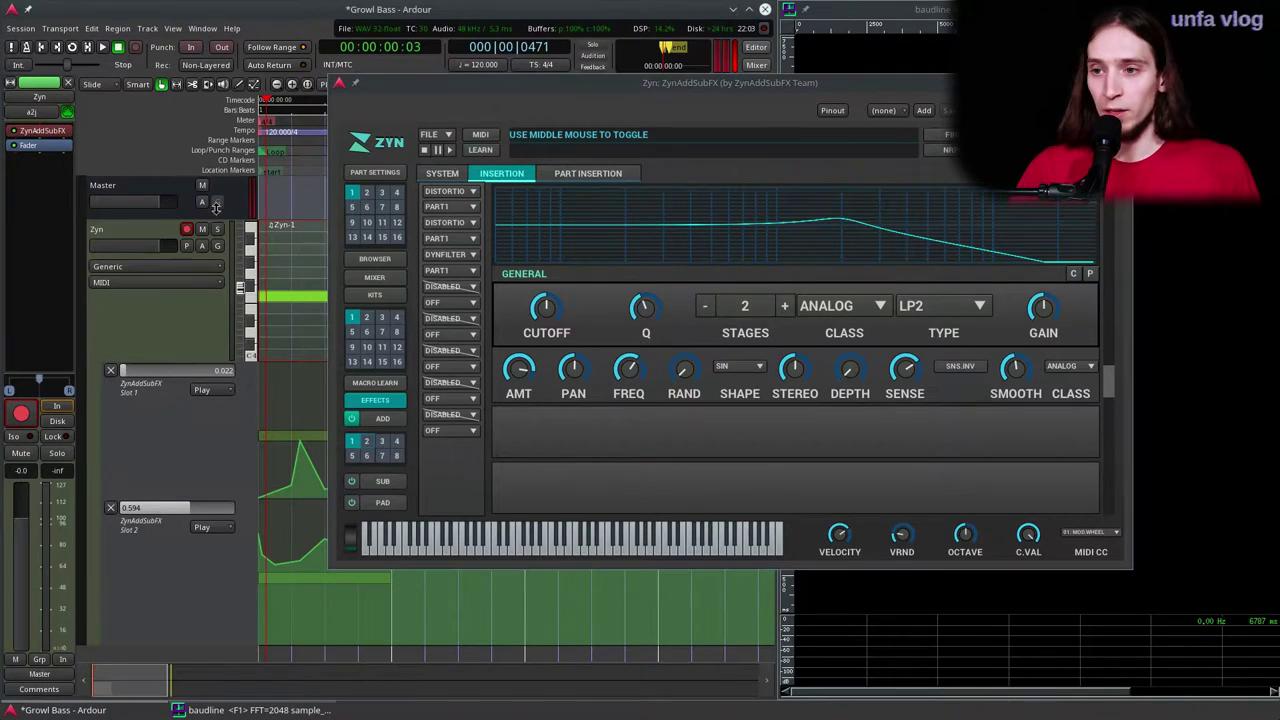
Step: Restart playback, set the DynFilter's effect amount to maximum, and lower its cutoff
{"action": "left_click", "coordinate": [345, 15]}
{"action": "key", "text": "space"}
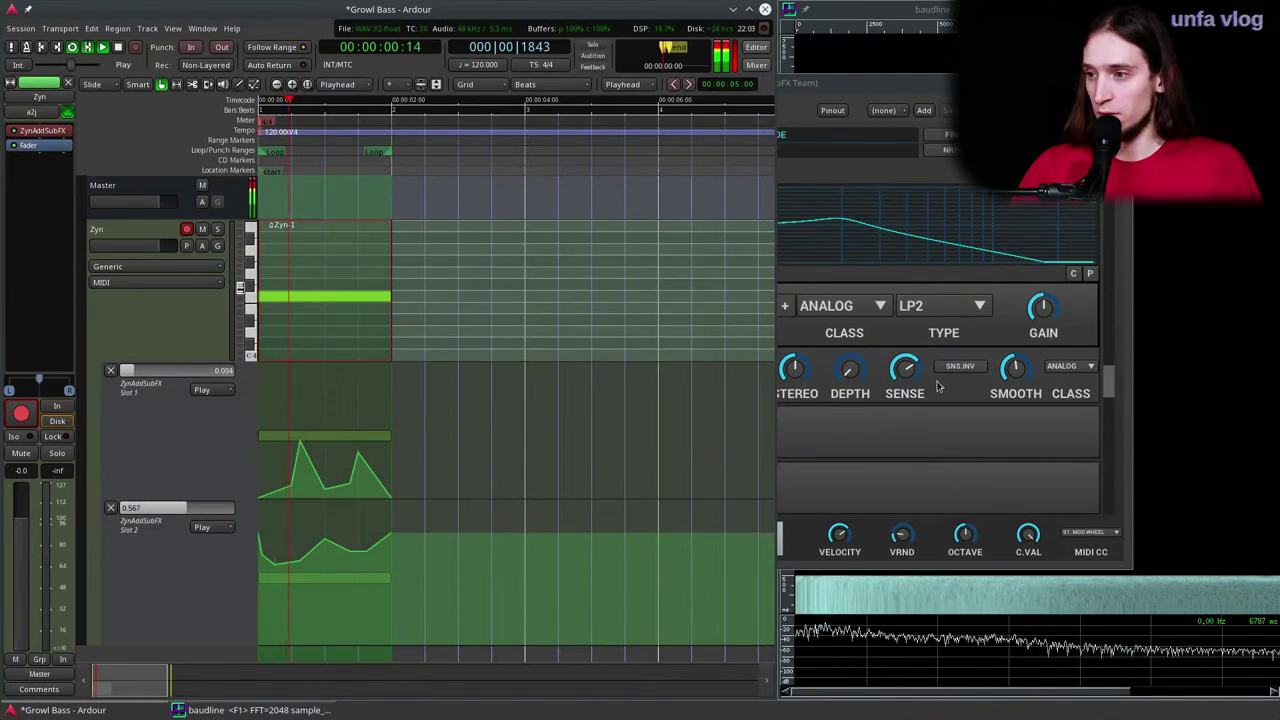
{"action": "left_click_drag", "start_coordinate": [915, 84], "coordinate": [571, 123]}
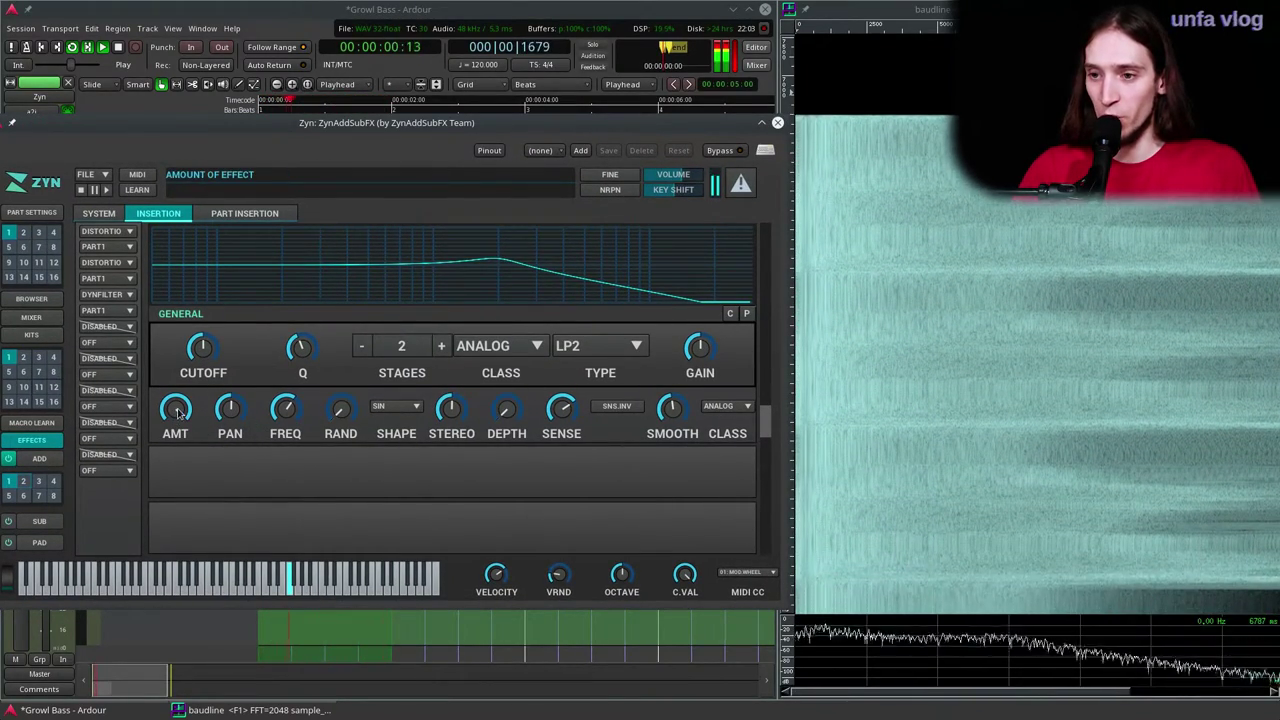
{"action": "left_click_drag", "start_coordinate": [175, 408], "coordinate": [174, 597]}
{"action": "left_click_drag", "start_coordinate": [201, 347], "coordinate": [200, 402]}
{"action": "mouse_move", "coordinate": [220, 357]}
{"action": "left_mouse_down"}
{"action": "mouse_move", "coordinate": [220, 400]}
{"action": "mouse_move", "coordinate": [201, 358]}
{"action": "left_mouse_up"}
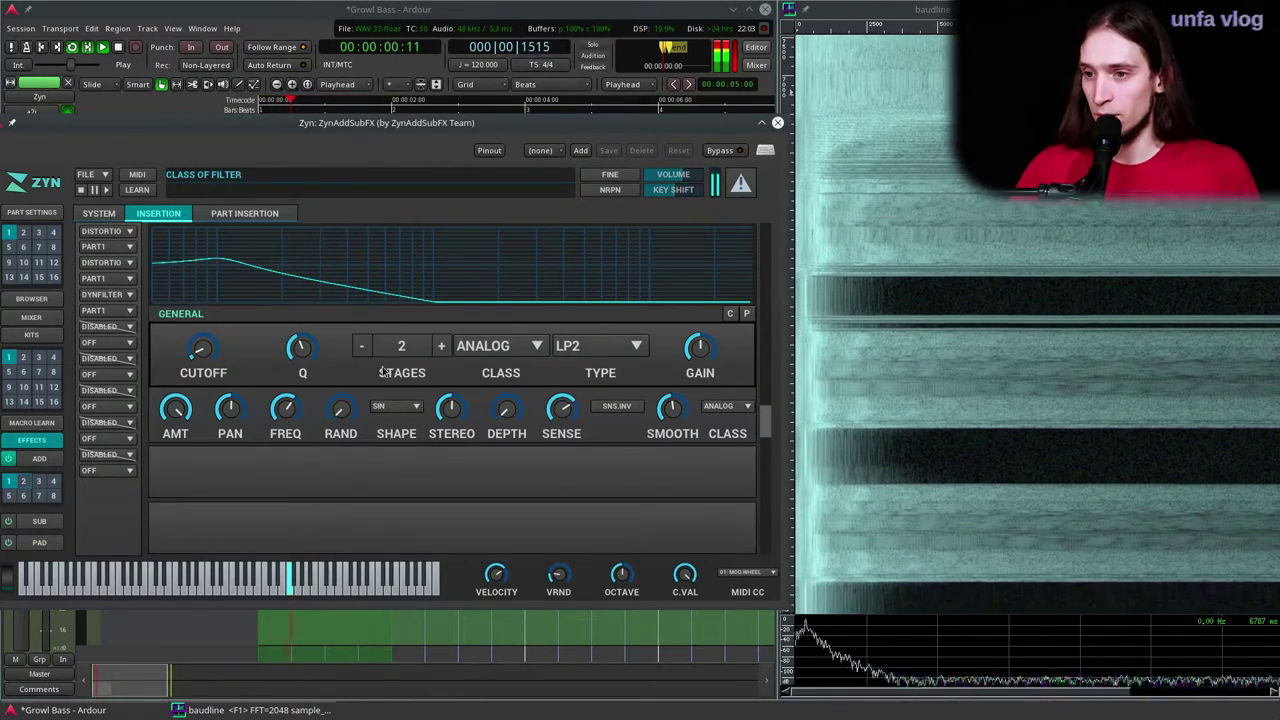
Step: Switch the DynFilter's filter class to Formant and experiment with its formant sliders and the first peak's Q
{"action": "left_click", "coordinate": [498, 346]}
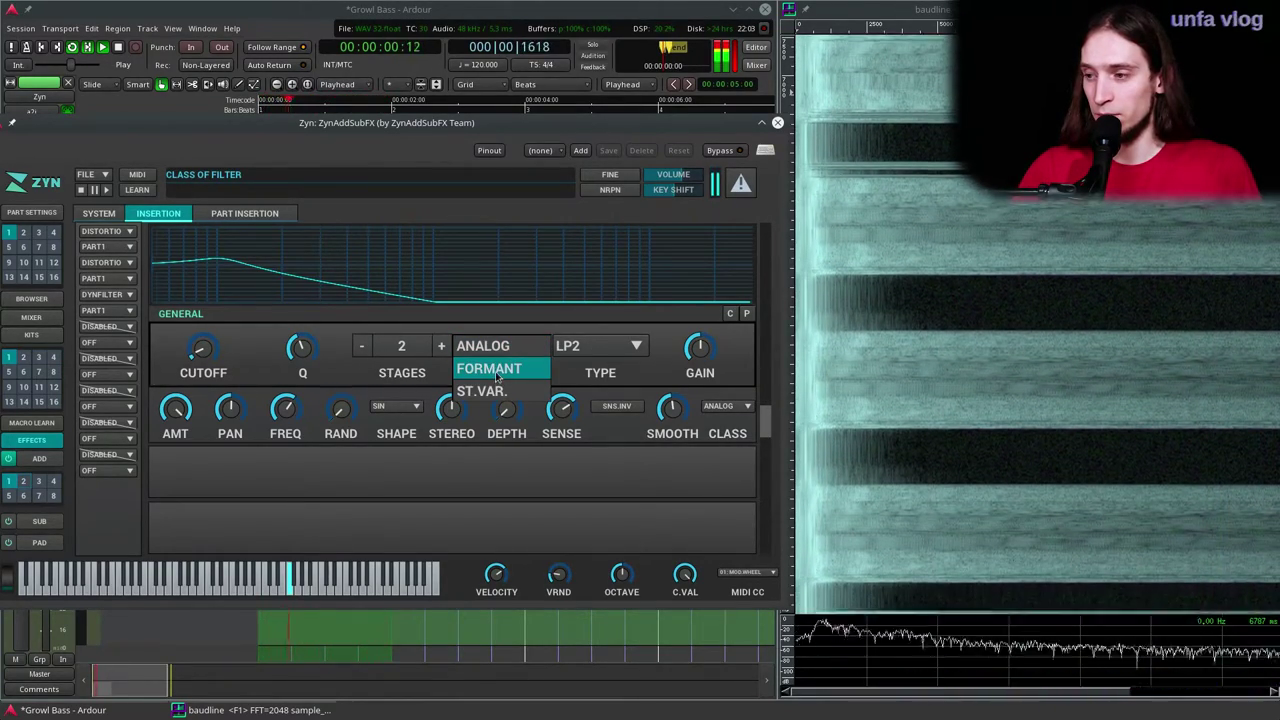
{"action": "left_click", "coordinate": [490, 369]}
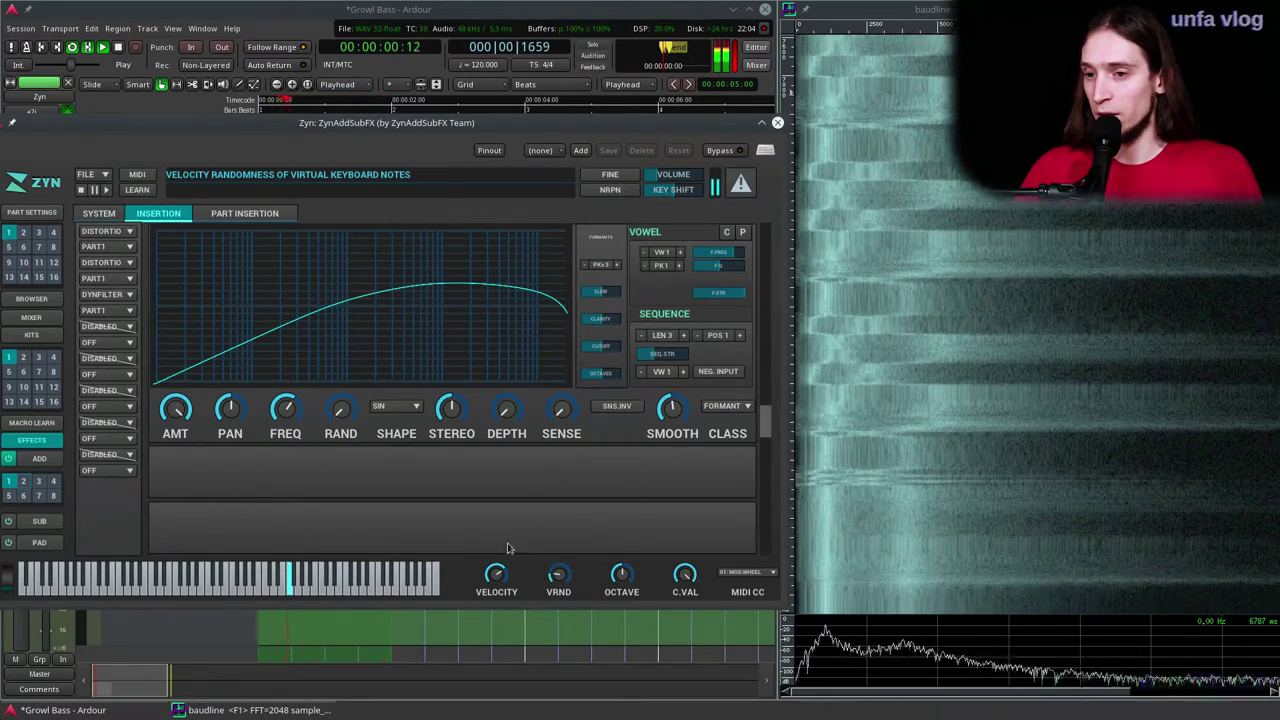
{"action": "left_click_drag", "start_coordinate": [524, 410], "coordinate": [553, 244]}
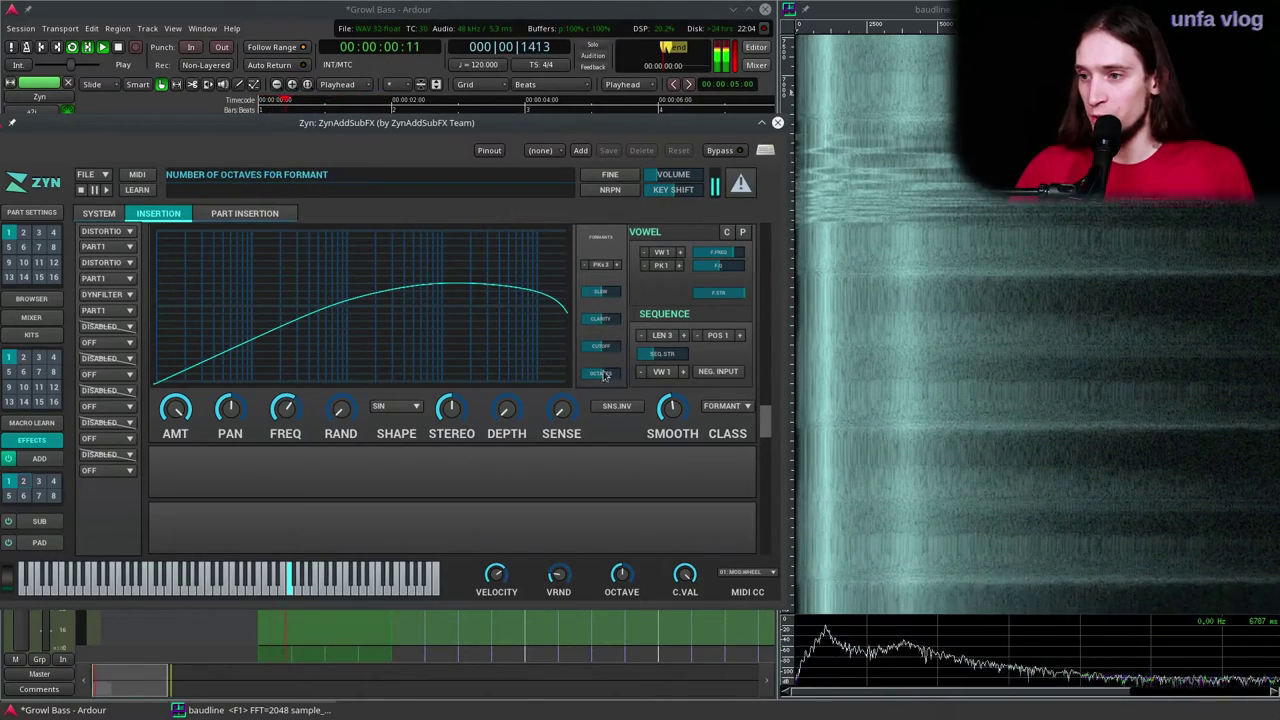
{"action": "left_click_drag", "start_coordinate": [604, 360], "coordinate": [632, 361]}
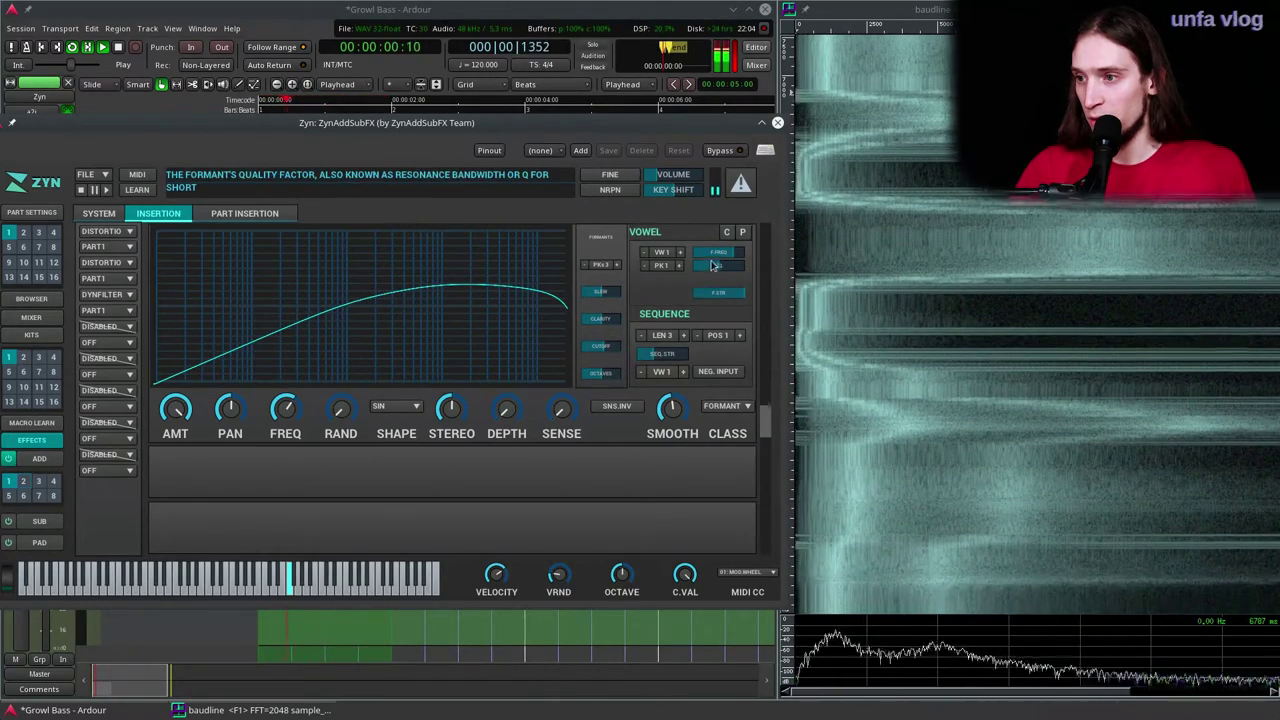
{"action": "left_click_drag", "start_coordinate": [703, 266], "coordinate": [679, 268]}
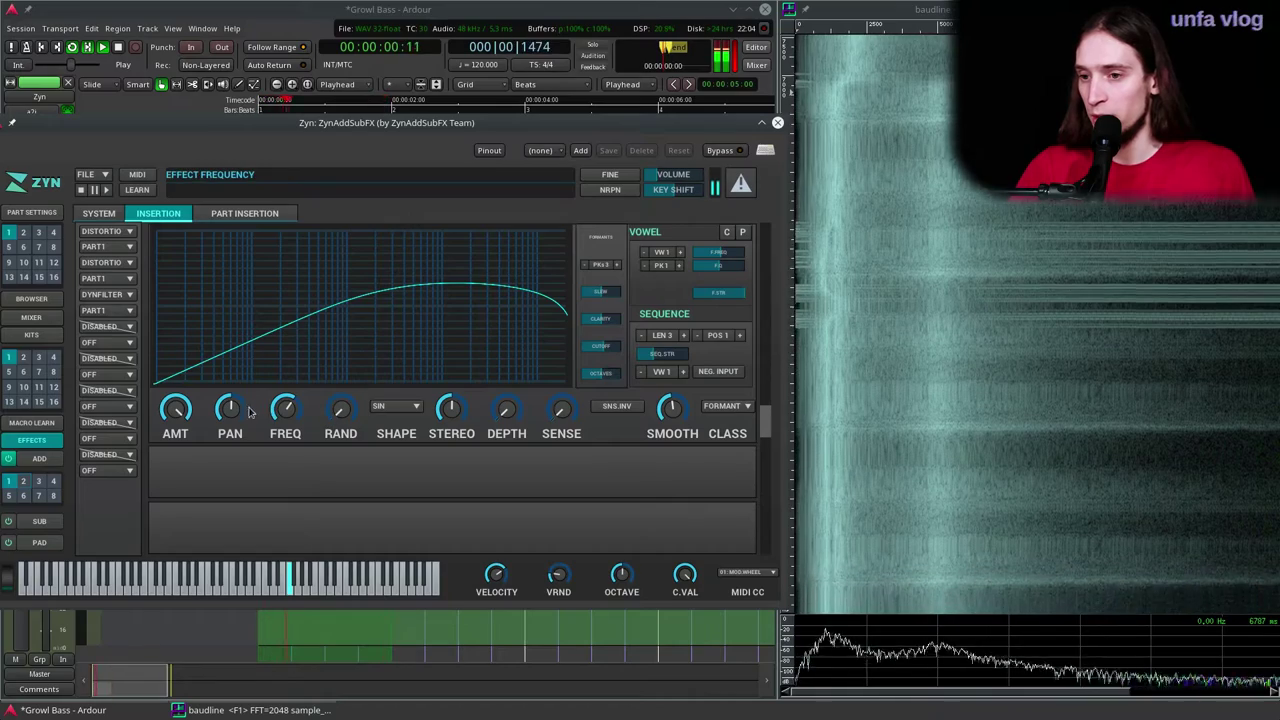
Step: Set the DynFilter's LFO shape to TRI and try an LFO depth of 38
{"action": "left_click", "coordinate": [408, 411]}
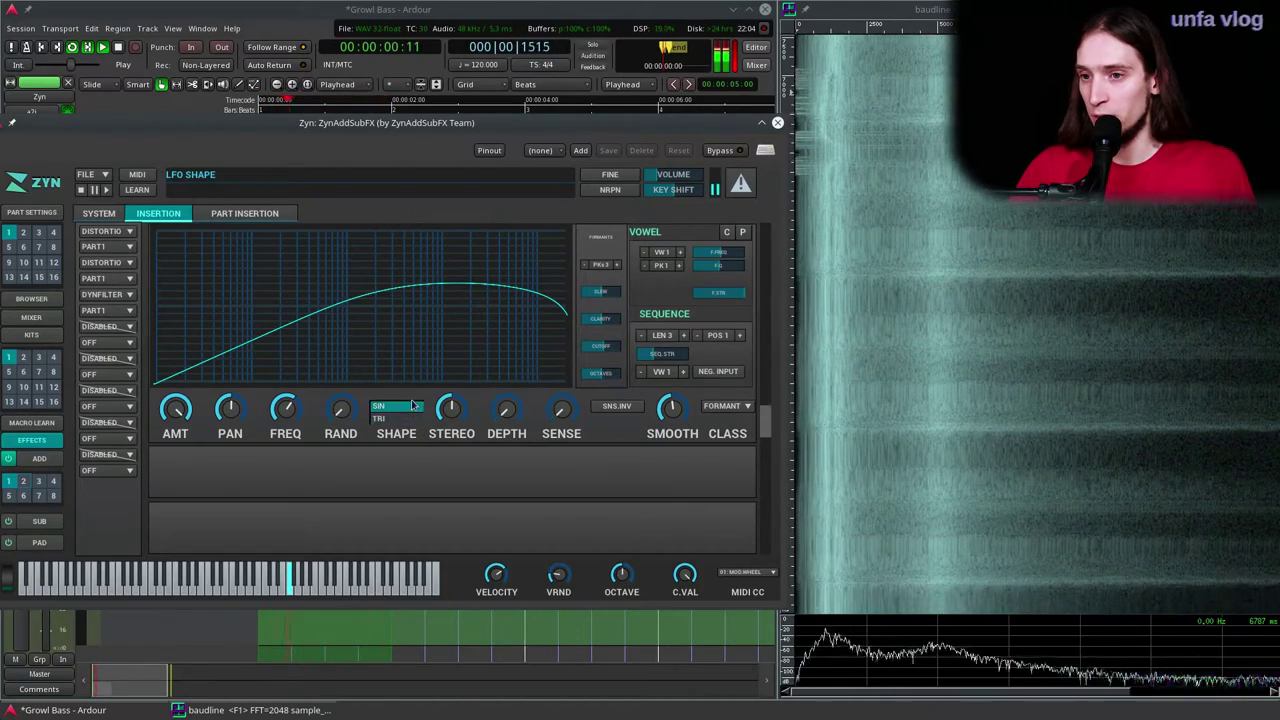
{"action": "left_click", "coordinate": [405, 421]}
{"action": "scroll", "coordinate": [497, 418], "scroll_direction": "down", "scroll_amount": 2}
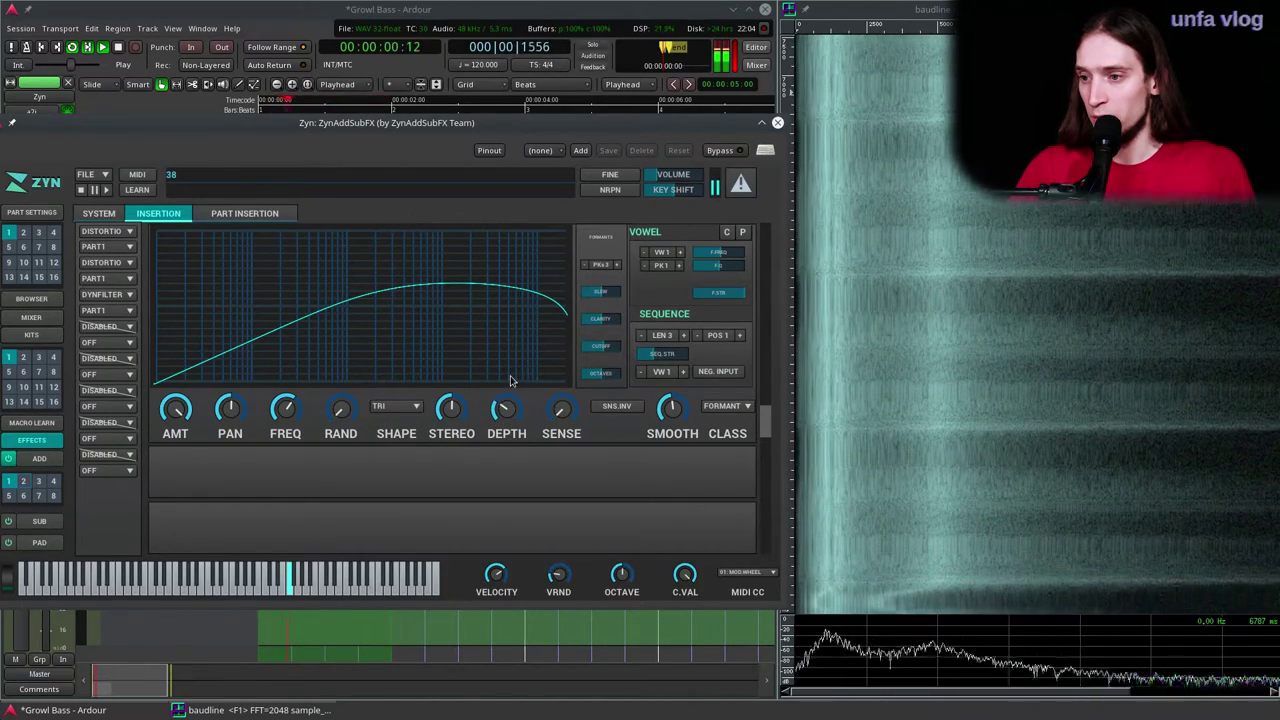
Step: Set the DynFilter's sense to 127 and turn its smoothing up close to maximum
{"action": "scroll", "coordinate": [561, 410], "scroll_direction": "up", "scroll_amount": 3}
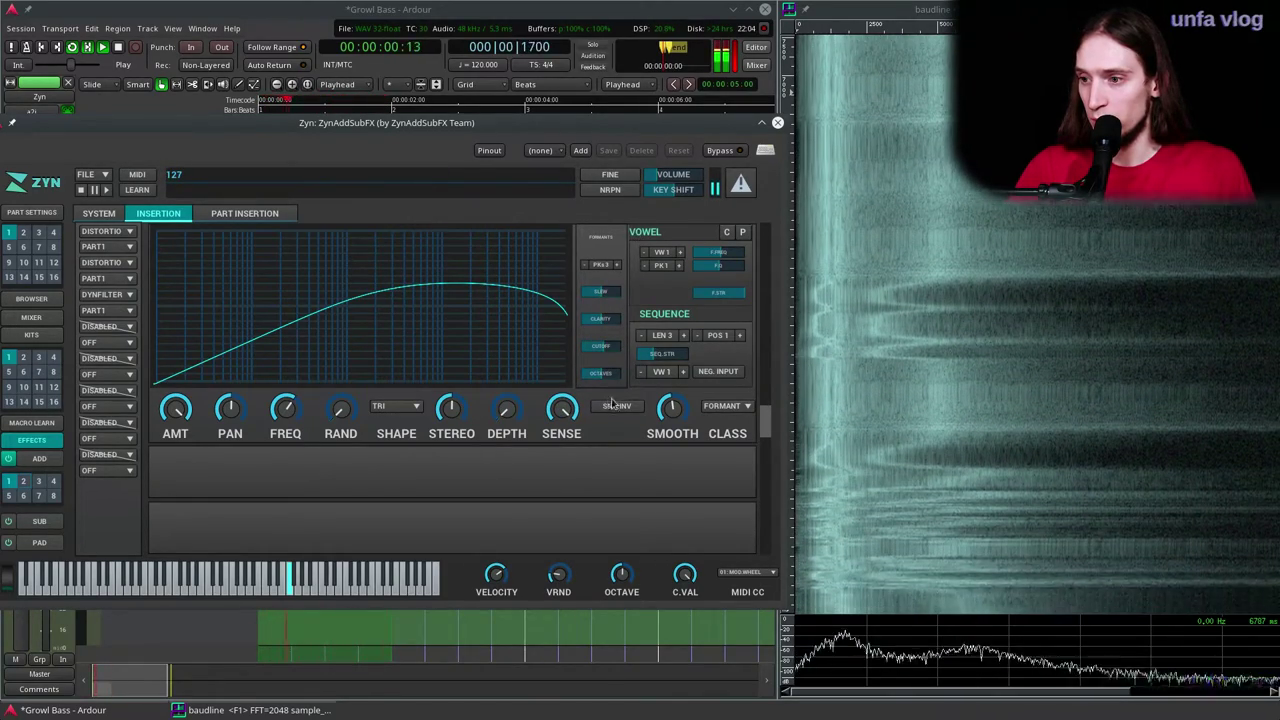
{"action": "scroll", "coordinate": [671, 407], "scroll_direction": "up", "scroll_amount": 3}
{"action": "scroll", "coordinate": [672, 407], "scroll_direction": "down", "scroll_amount": 3}
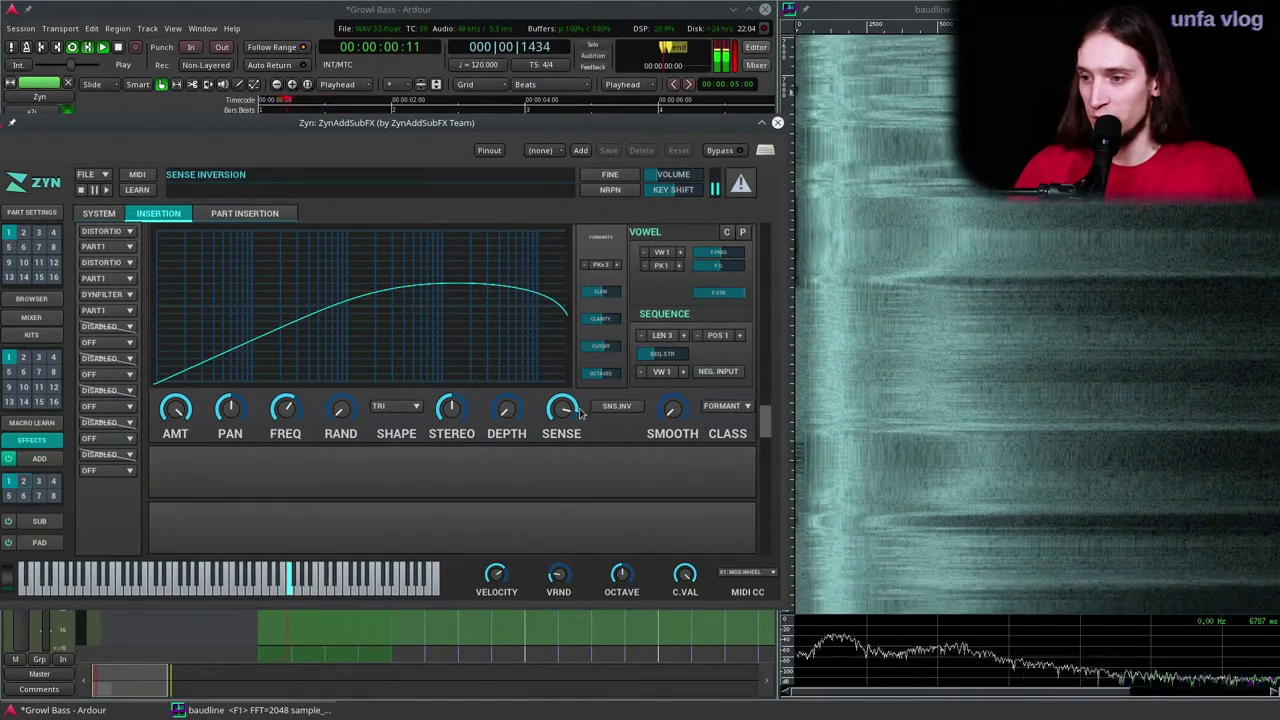
{"action": "left_click_drag", "start_coordinate": [672, 400], "coordinate": [692, 282]}
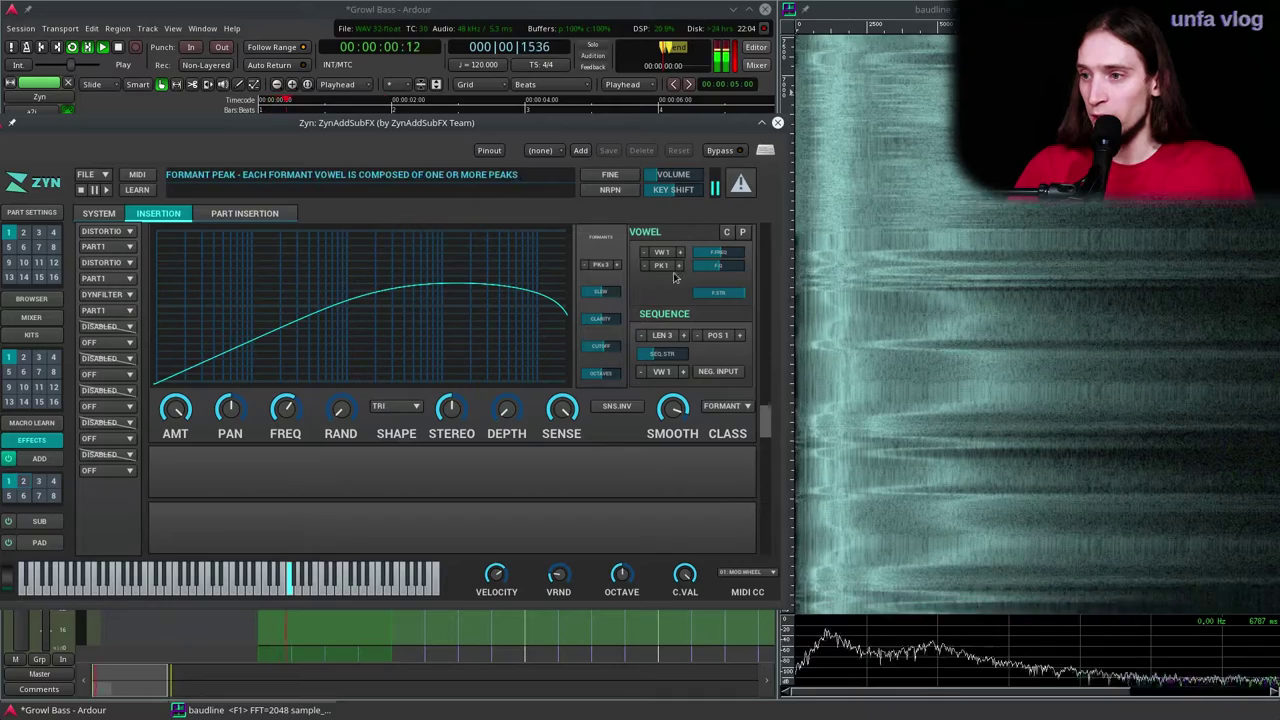
Step: Try a vowel sequence length of 8, and reduce the sequence length to 2
{"action": "left_click", "coordinate": [684, 336]}
{"action": "left_click", "coordinate": [684, 336]}
{"action": "left_click", "coordinate": [684, 337]}
{"action": "left_click", "coordinate": [684, 337]}
{"action": "left_click", "coordinate": [684, 337]}
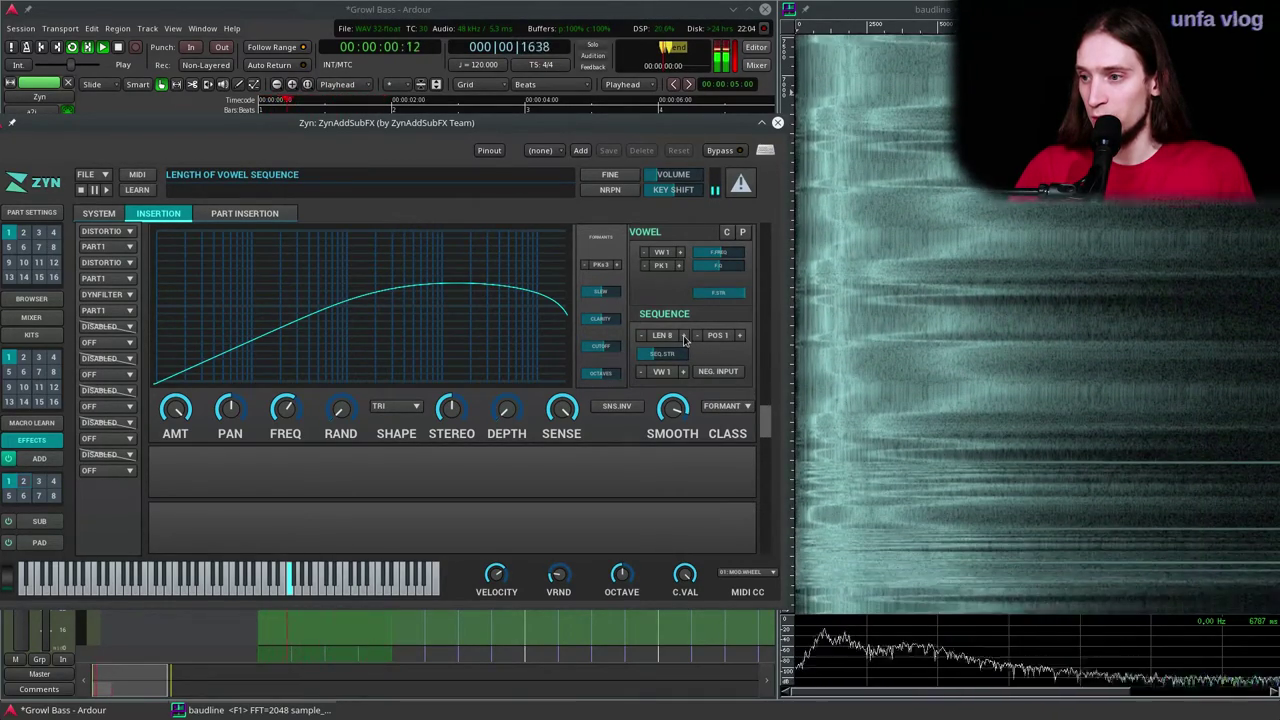
{"action": "left_click", "coordinate": [641, 335]}
{"action": "left_click", "coordinate": [641, 335]}
{"action": "left_click", "coordinate": [641, 335]}
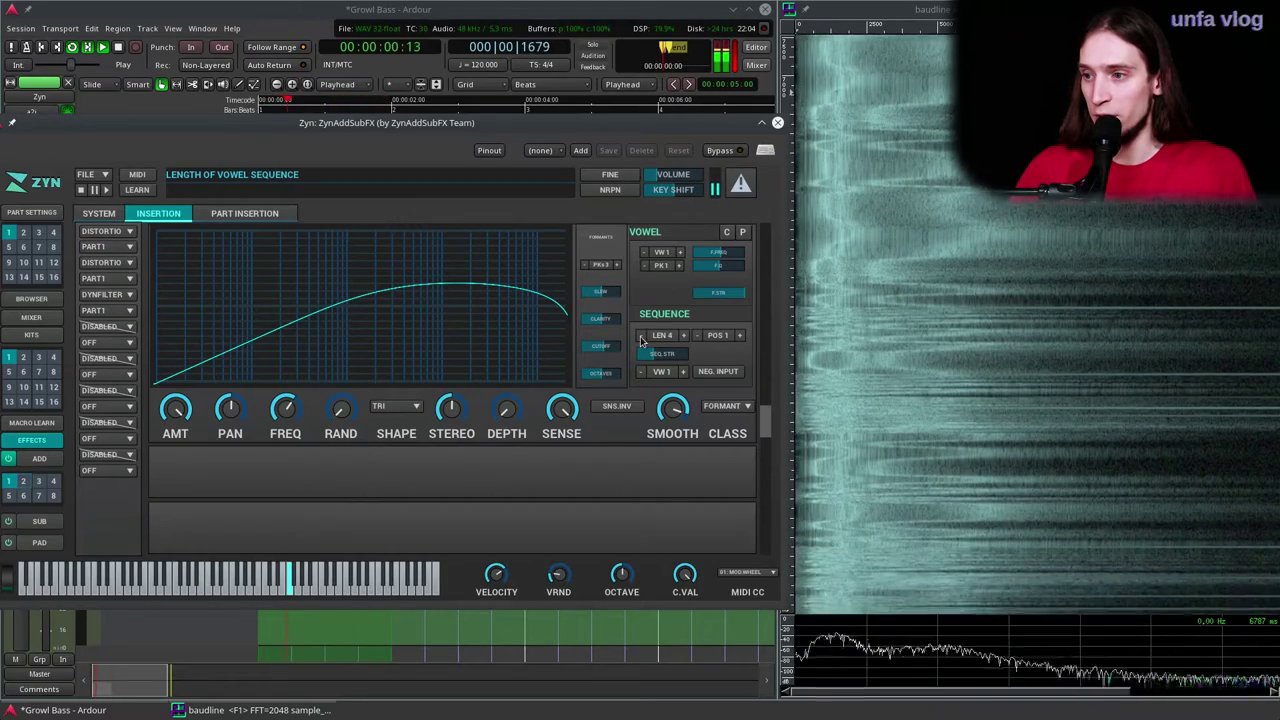
{"action": "left_click", "coordinate": [641, 335]}
{"action": "left_click", "coordinate": [641, 335]}
Step: Set the DynFilter's number of formants to 12, lower its octaves, and raise the formant slowness to maximum
{"action": "scroll", "coordinate": [670, 338], "scroll_direction": "down", "scroll_amount": 1}
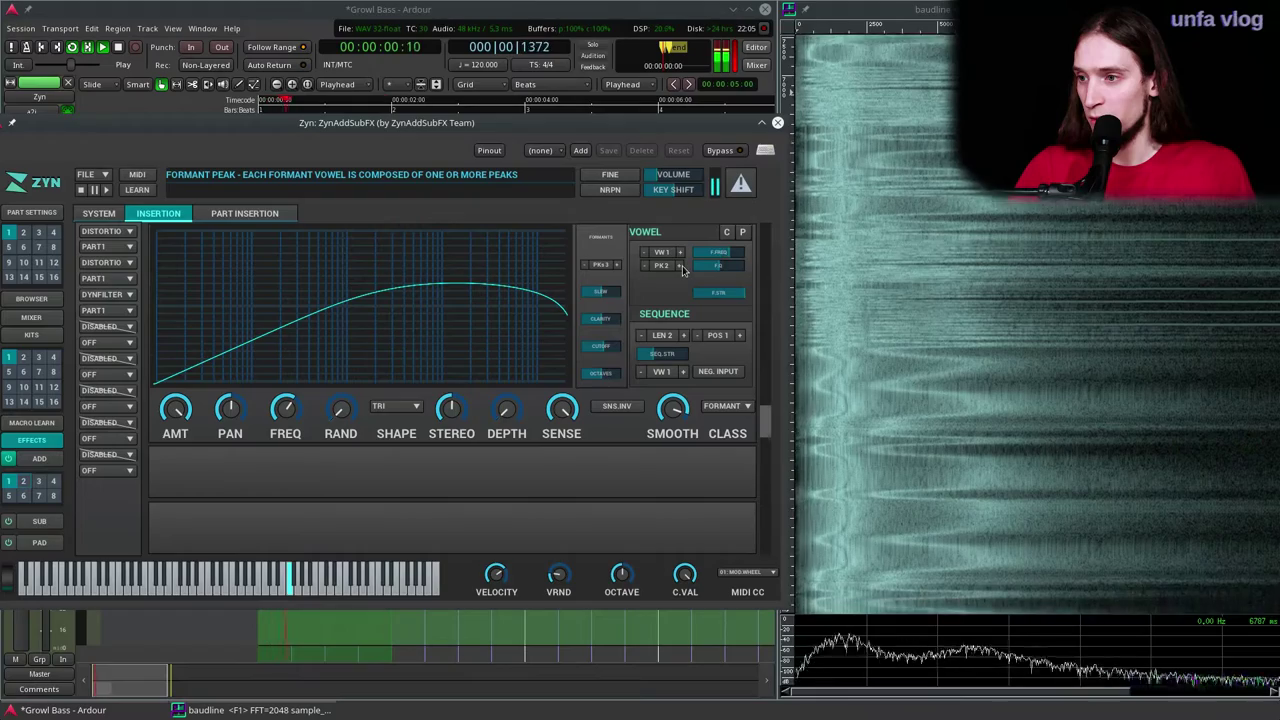
{"action": "left_click", "coordinate": [586, 266]}
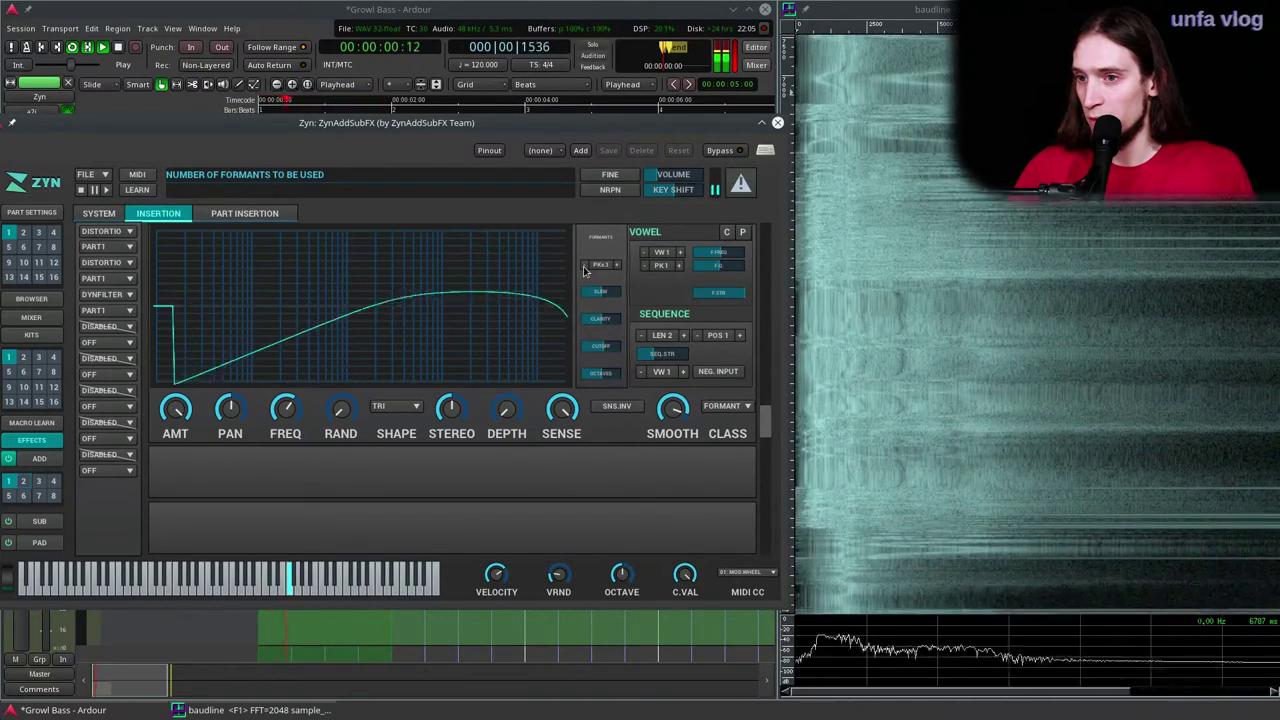
{"action": "left_click", "coordinate": [584, 267]}
{"action": "left_click", "coordinate": [584, 267]}
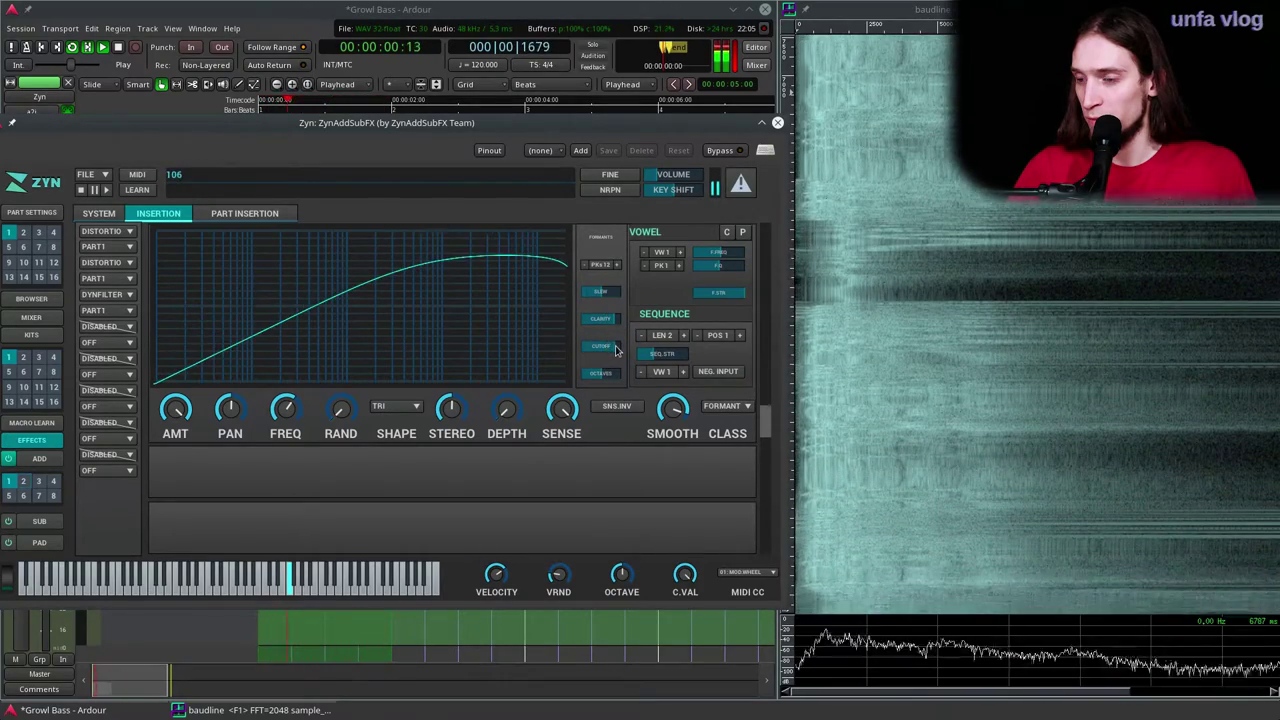
{"action": "left_click_drag", "start_coordinate": [601, 374], "coordinate": [593, 376]}
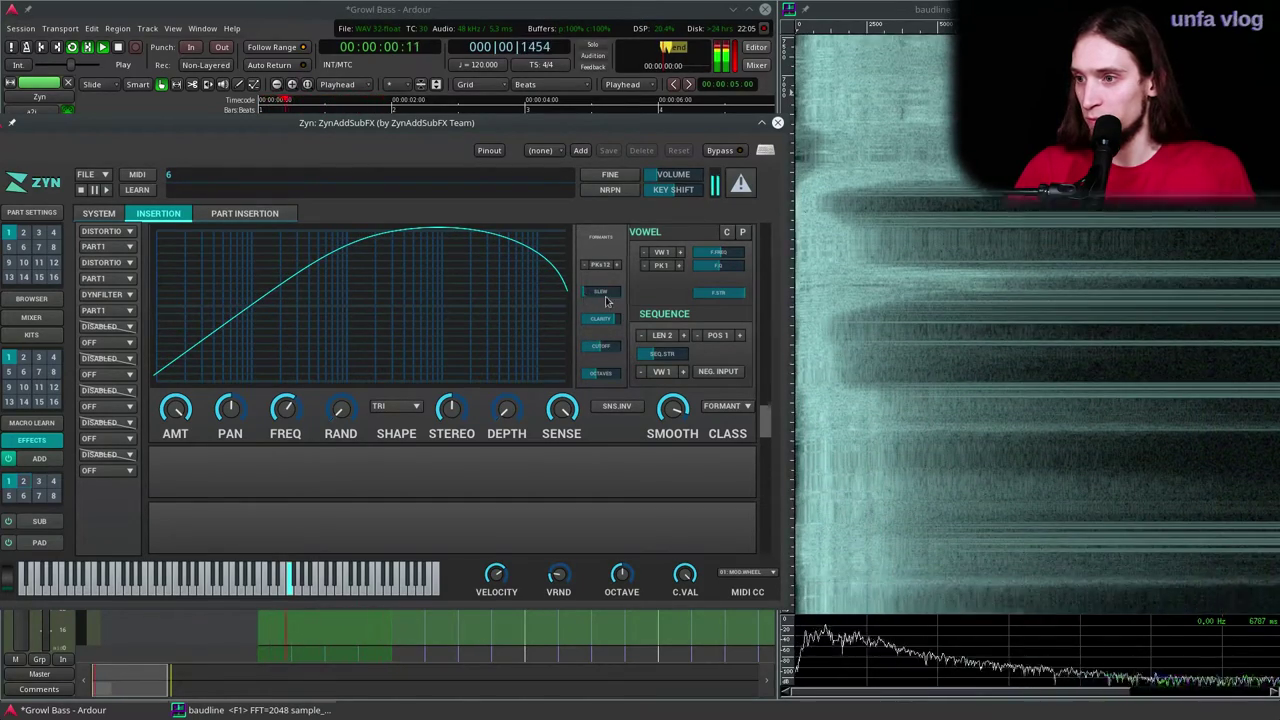
{"action": "left_click_drag", "start_coordinate": [617, 303], "coordinate": [648, 303]}
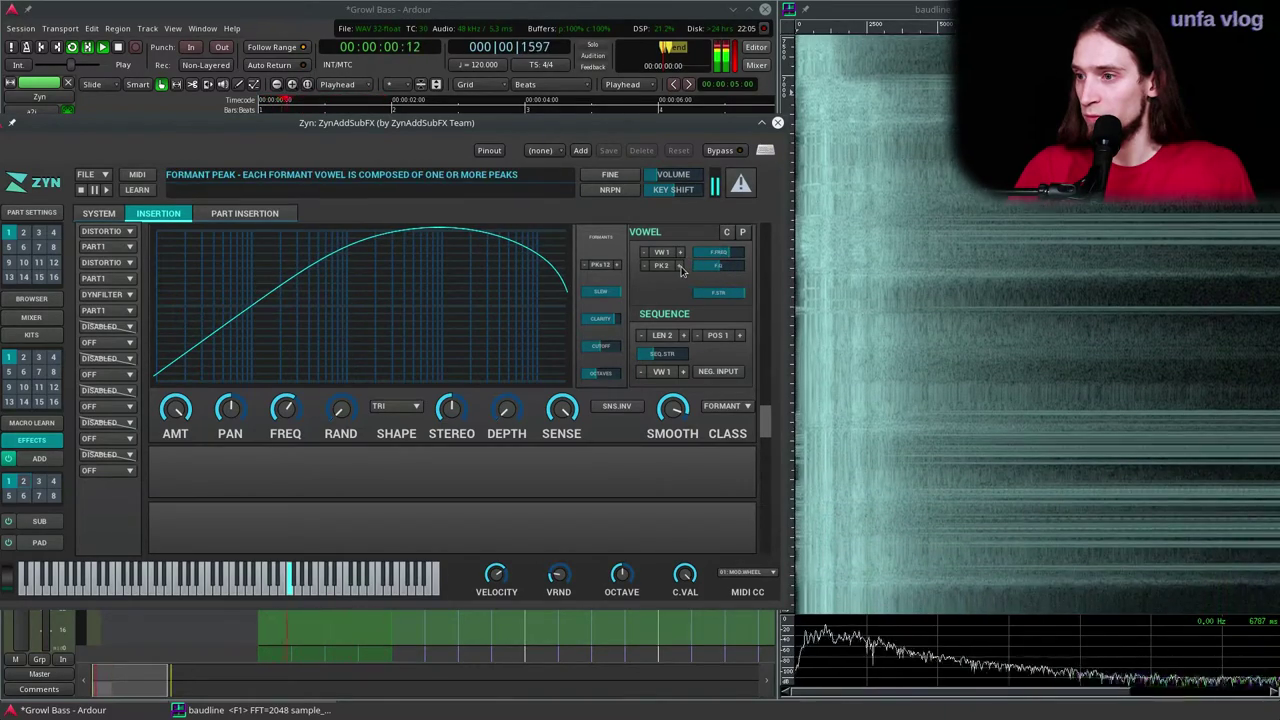
Step: Lower formant peak 3's frequency and raise its Q, and raise the overall formant cutoff slightly with sense at maximum
{"action": "left_click", "coordinate": [679, 266]}
{"action": "left_click", "coordinate": [679, 267]}
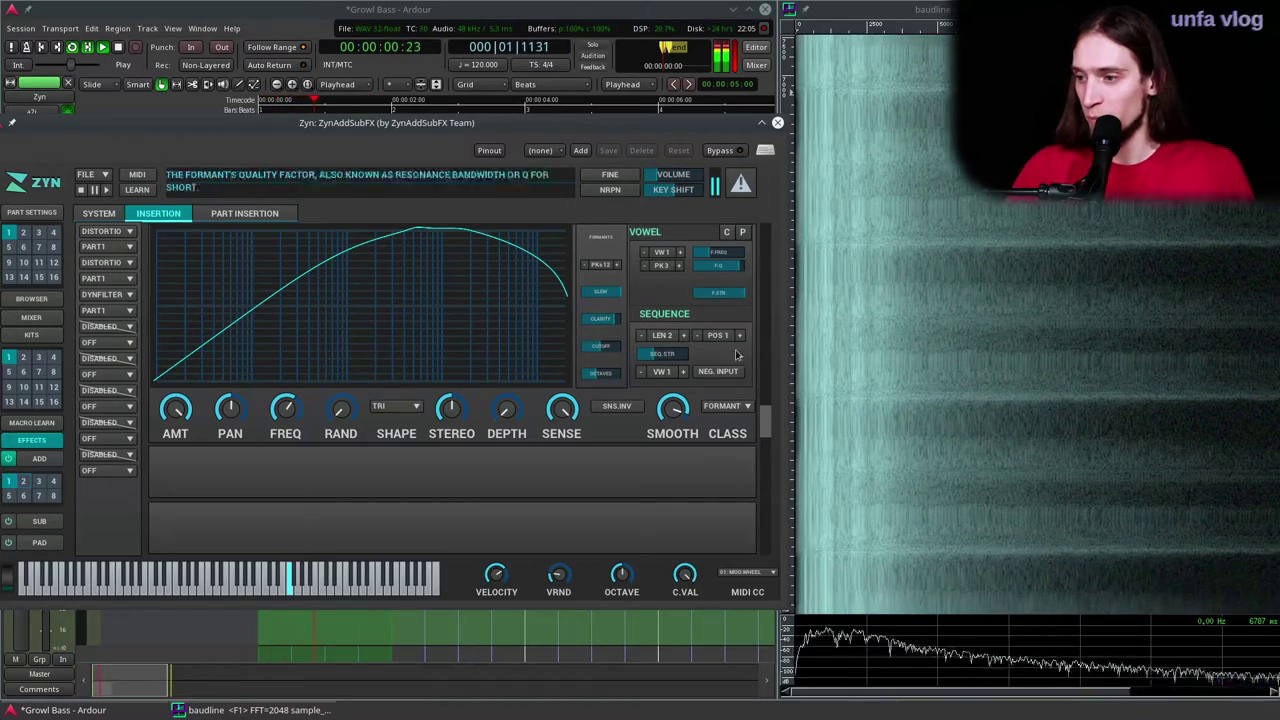
{"action": "left_click_drag", "start_coordinate": [600, 348], "coordinate": [605, 350]}
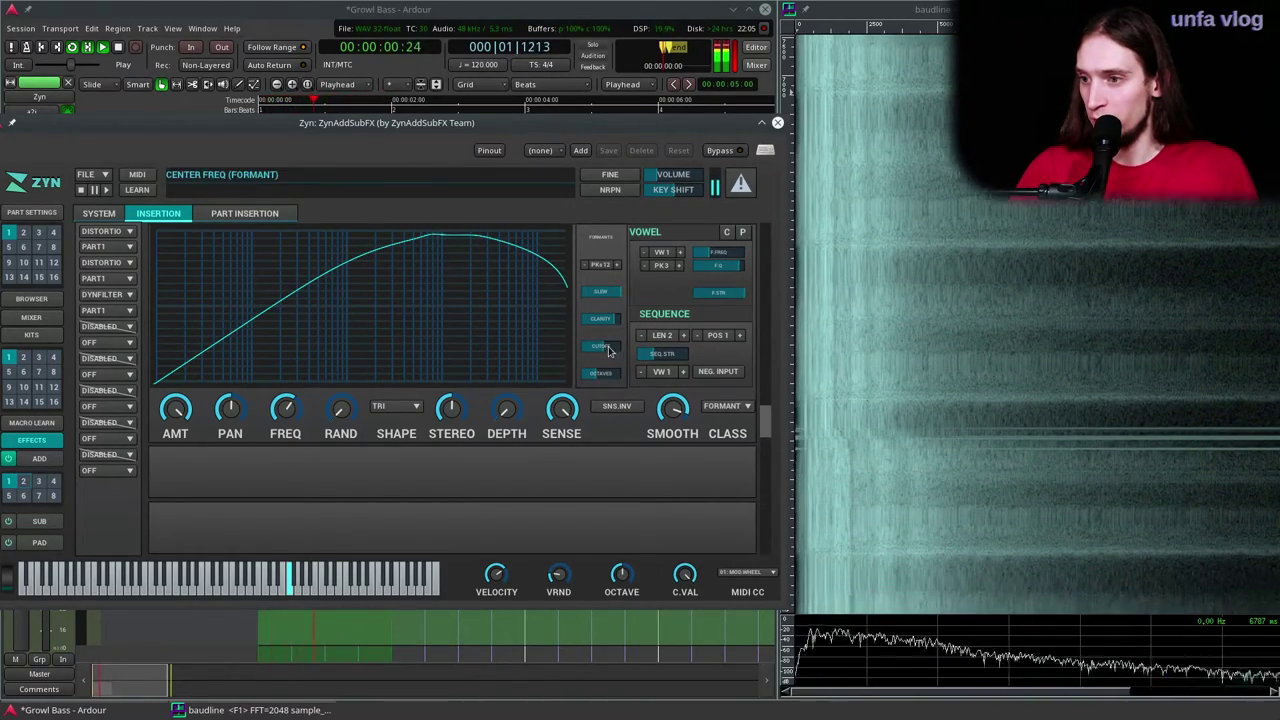
{"action": "left_click_drag", "start_coordinate": [561, 410], "coordinate": [540, 385]}
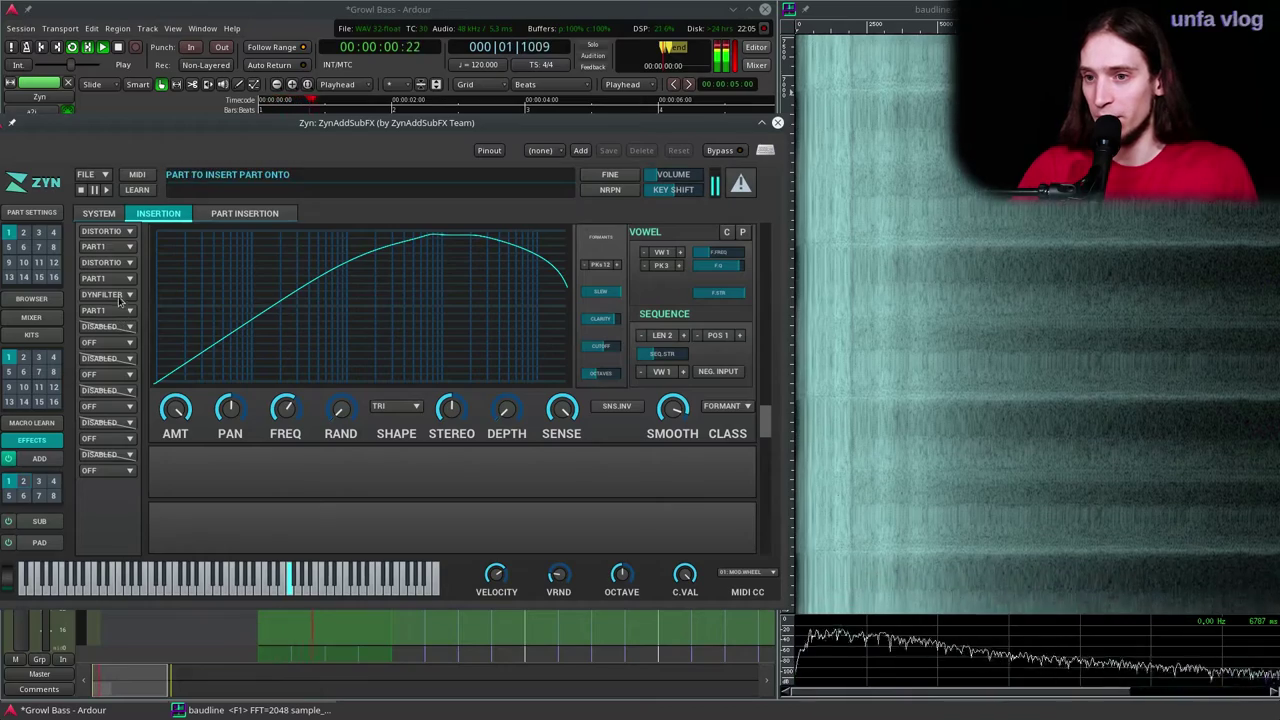
Step: Disable the DynFilter in the third insertion effect slot and audition the loop without it
{"action": "left_click", "coordinate": [117, 295]}
{"action": "left_click", "coordinate": [112, 296]}
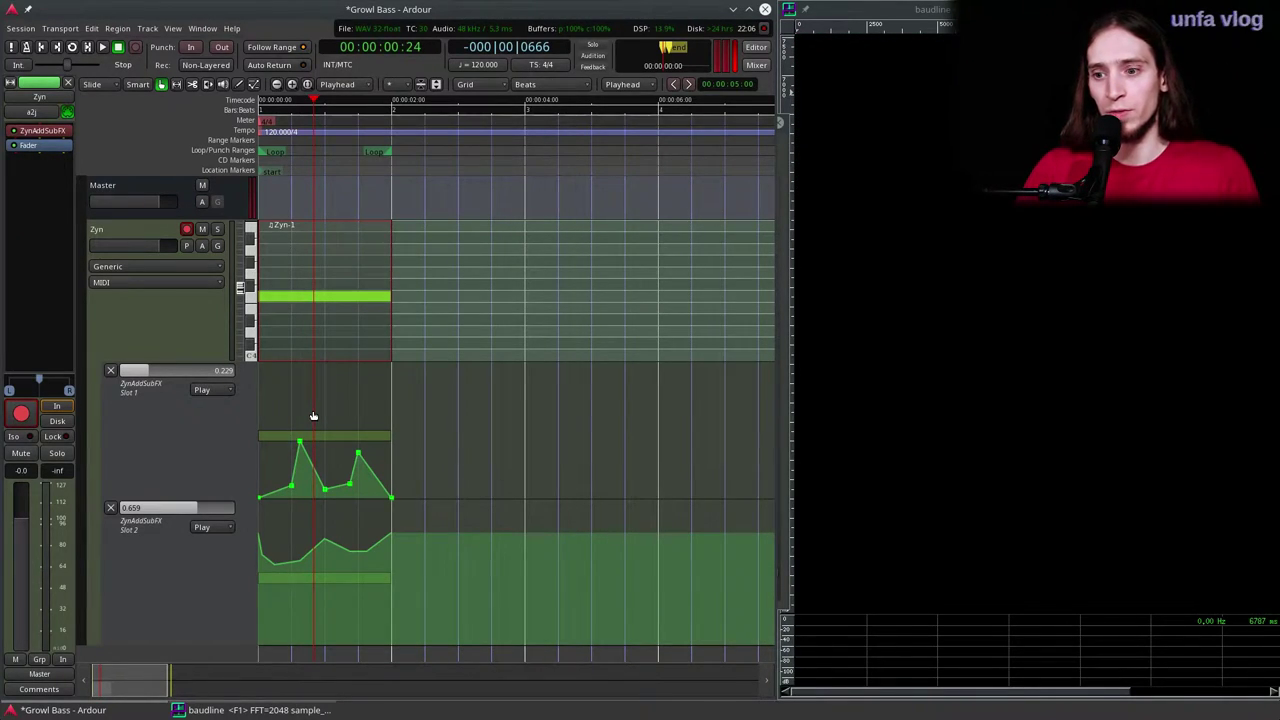
{"action": "left_click", "coordinate": [126, 321]}
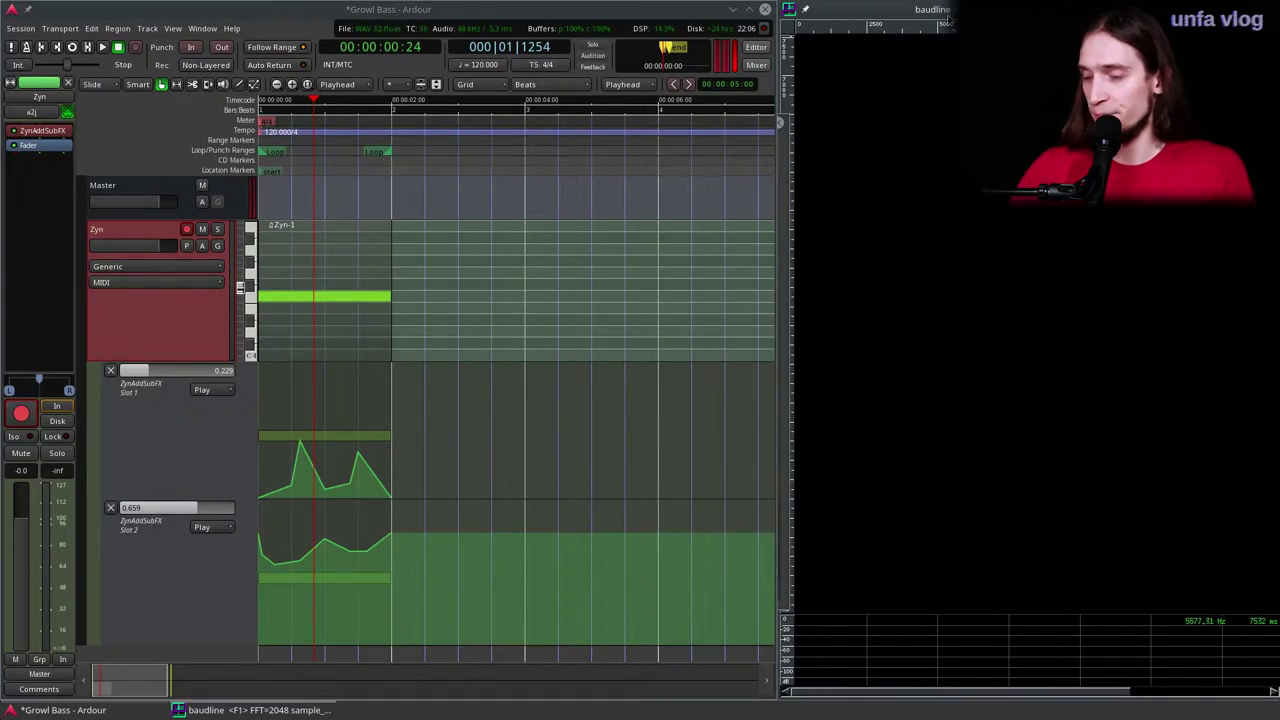
{"action": "left_click", "coordinate": [296, 138]}
{"action": "key", "text": "l"}
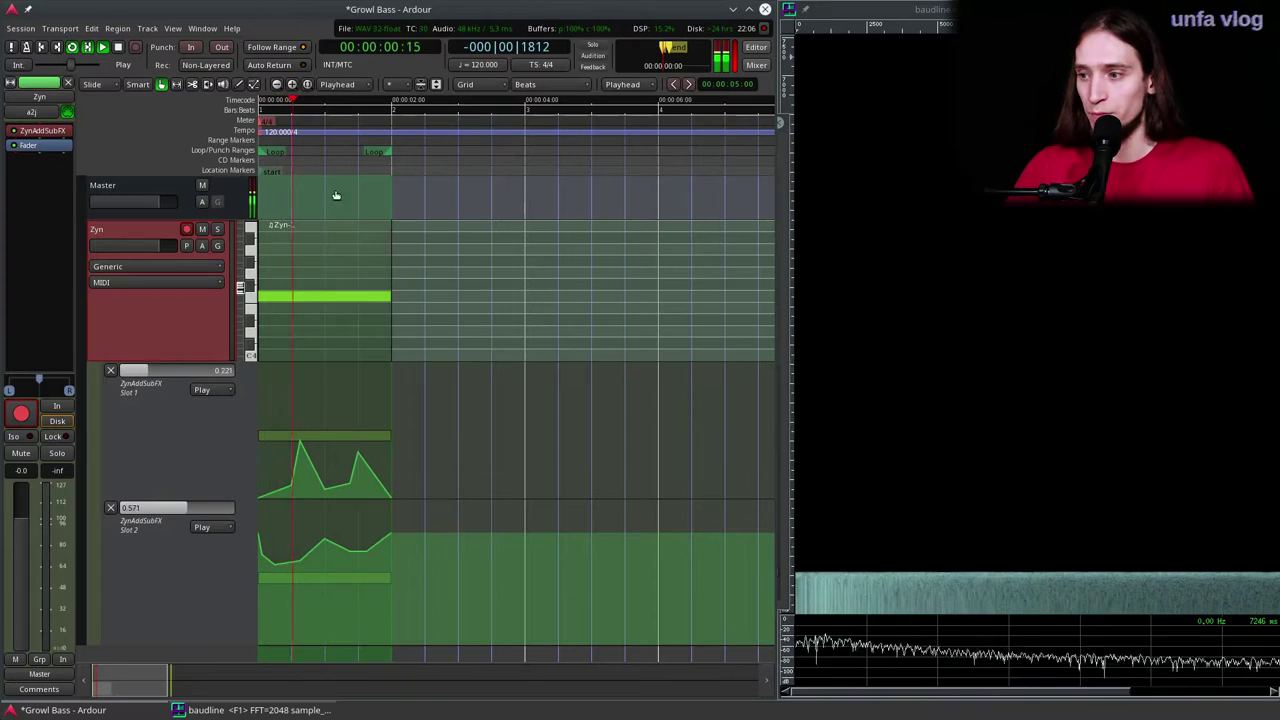
{"action": "key", "text": "space"}
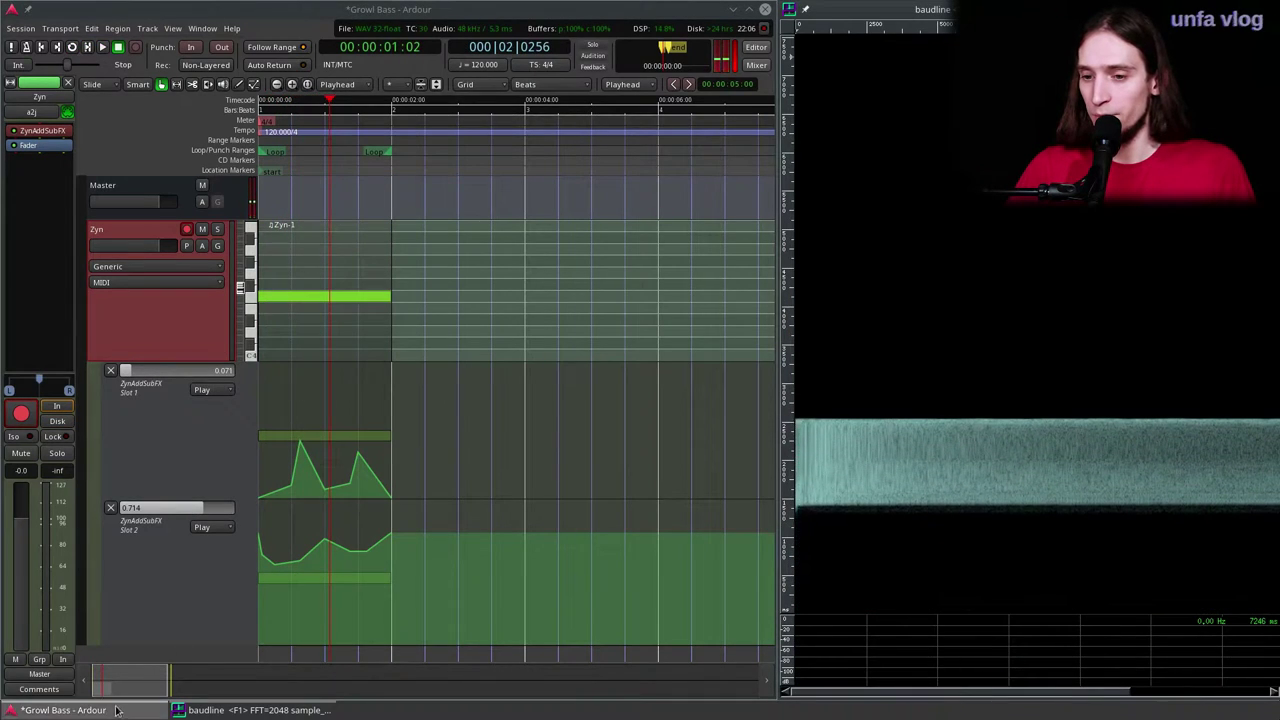
Step: Raise ZynAddSubFX's master volume to 66 while the loop plays, and stop playback after closing the synth window
{"action": "double_click", "coordinate": [50, 131]}
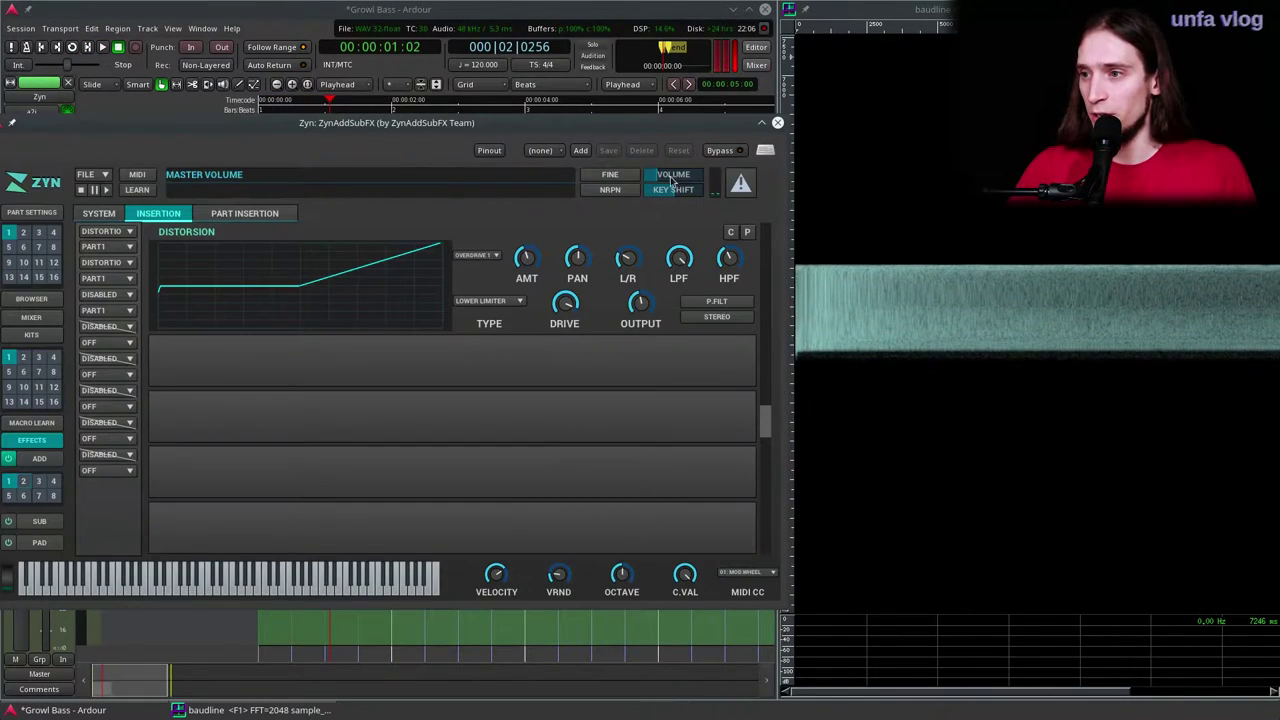
{"action": "key", "text": "l"}
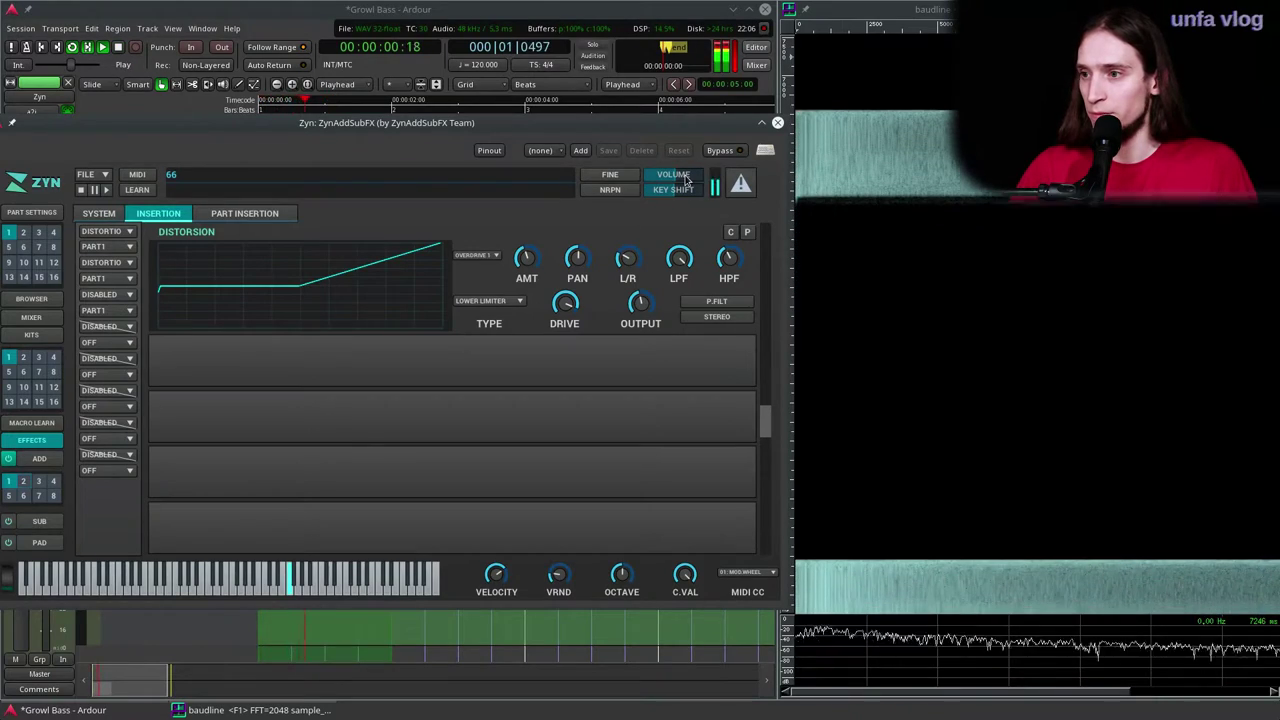
{"action": "key", "text": "alt+F4"}
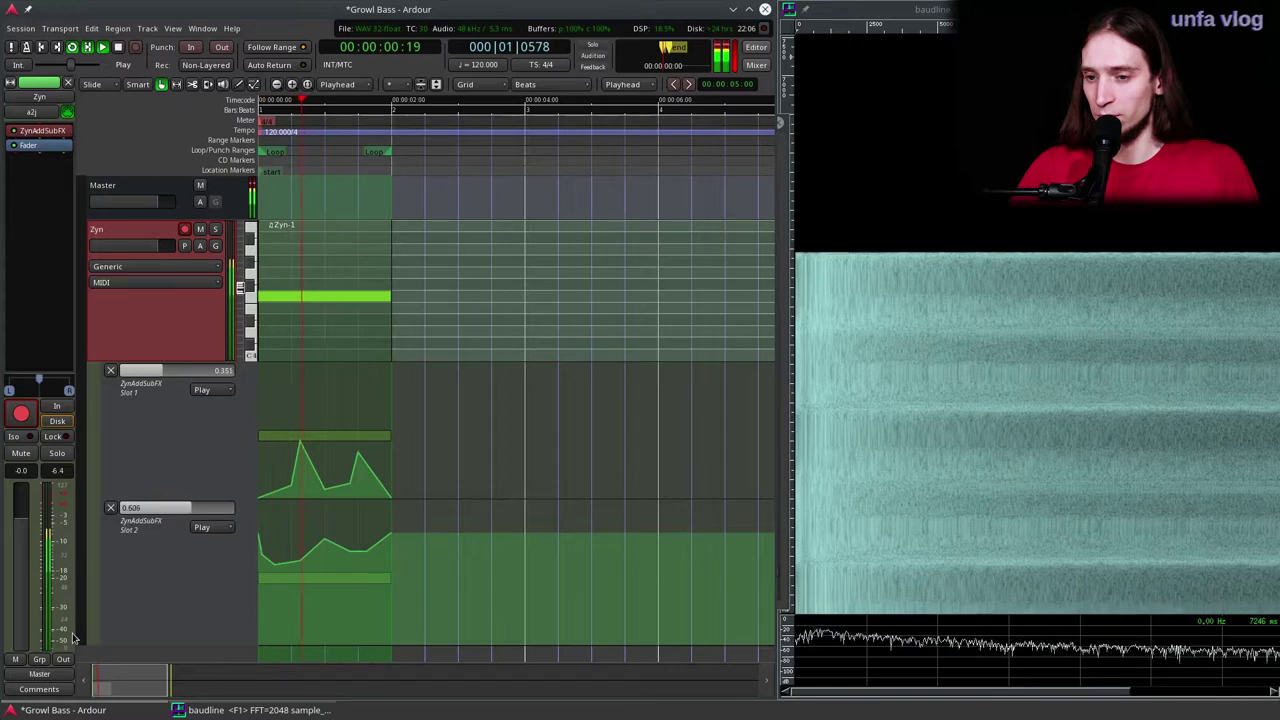
{"action": "key", "text": "space"}
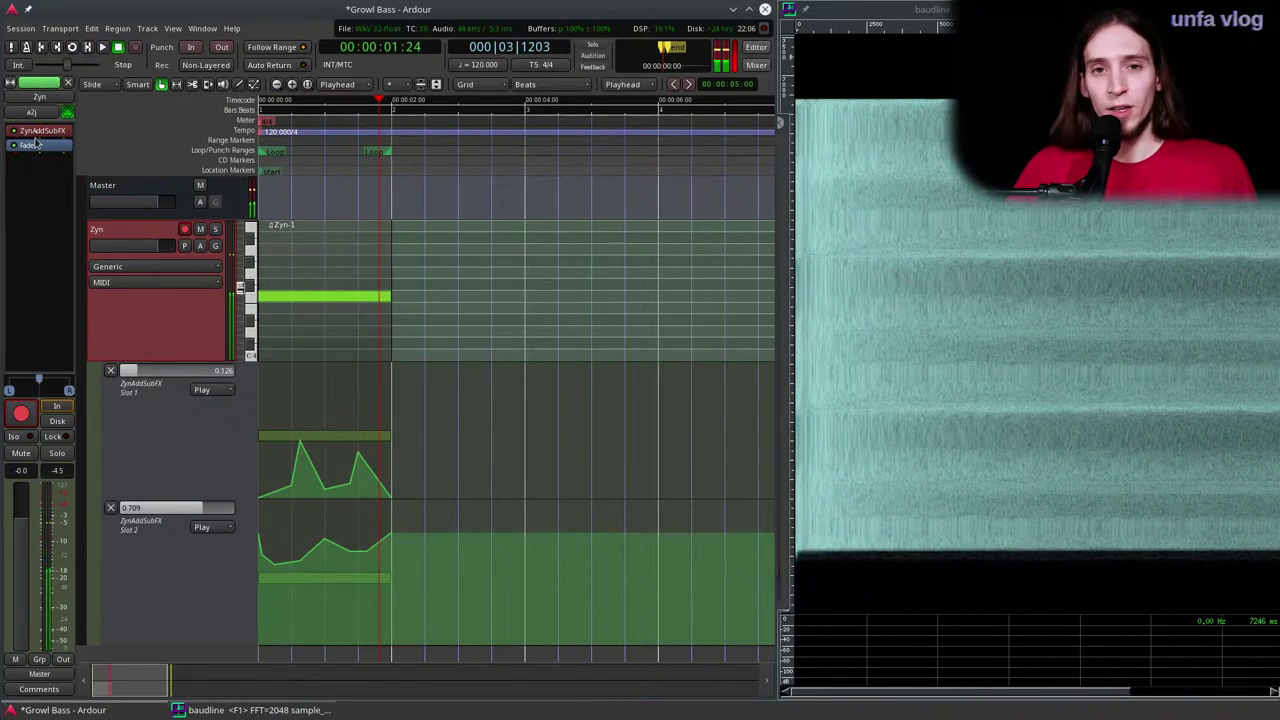
Step: Find the Calf X-Over 3 Band utility plugin and insert it on the Zyn track before the fader
{"action": "right_click", "coordinate": [30, 152]}
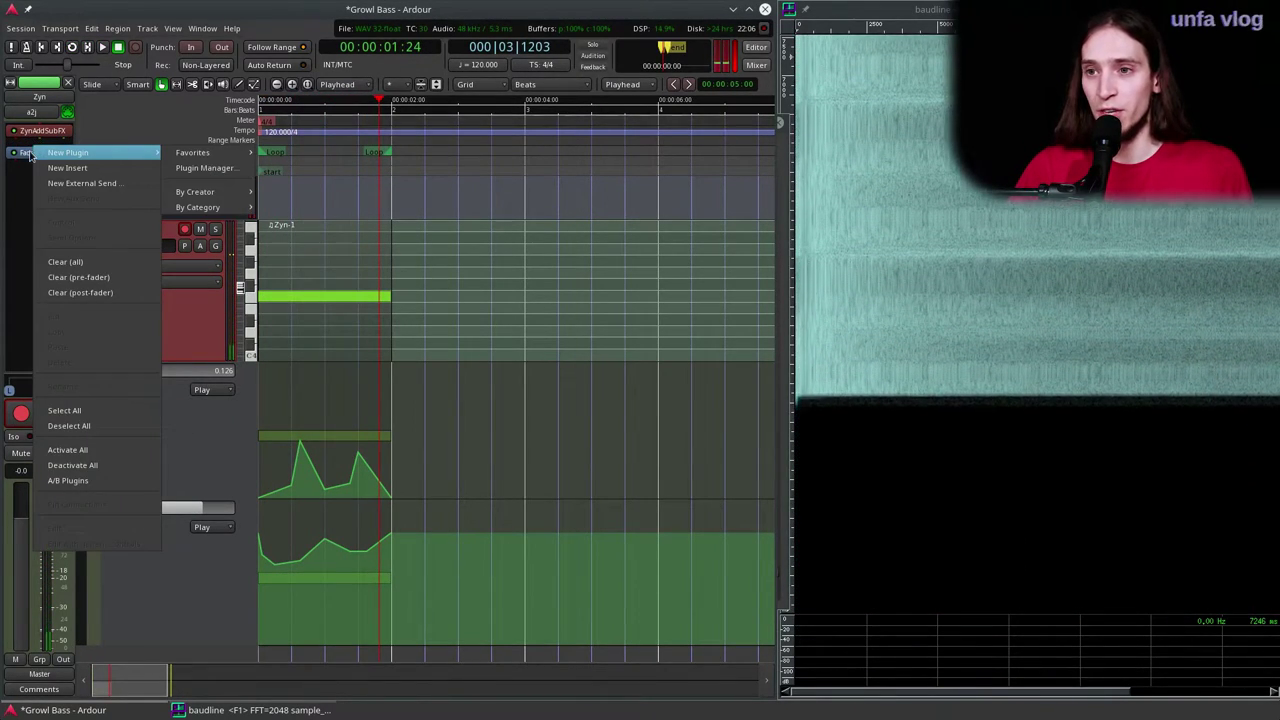
{"action": "left_click", "coordinate": [199, 168]}
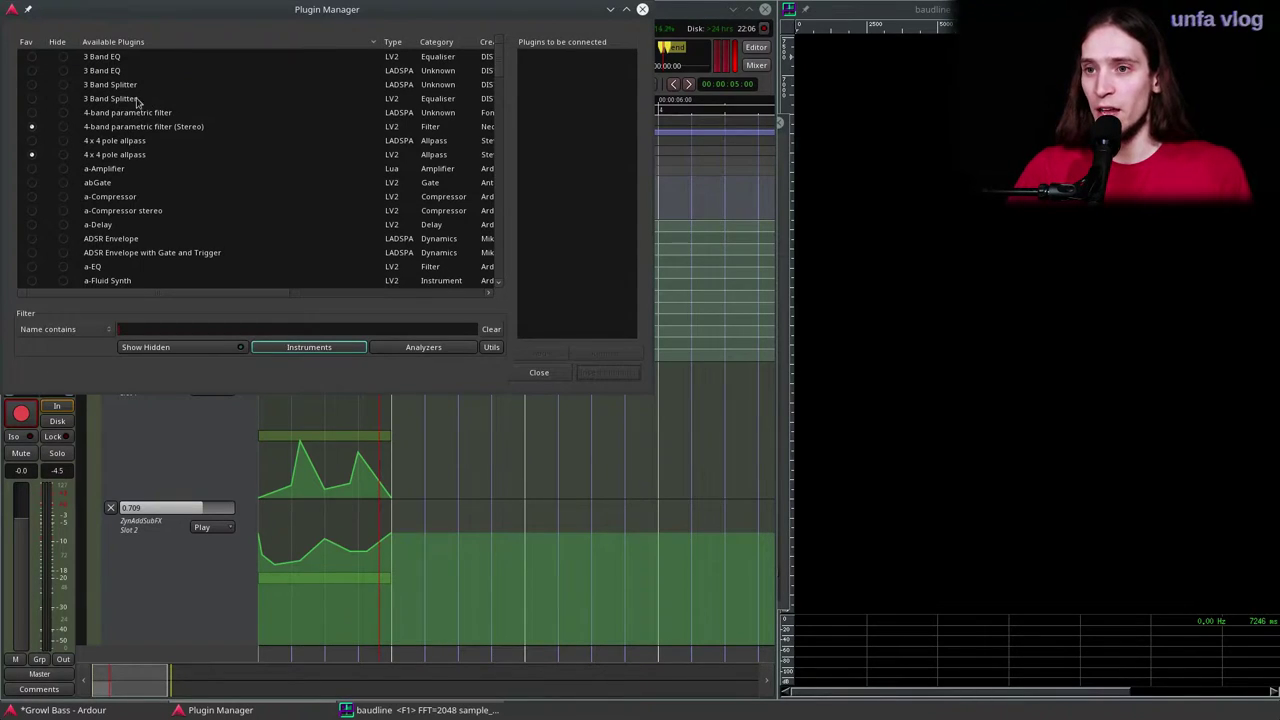
{"action": "left_click", "coordinate": [113, 100]}
{"action": "left_click", "coordinate": [137, 328]}
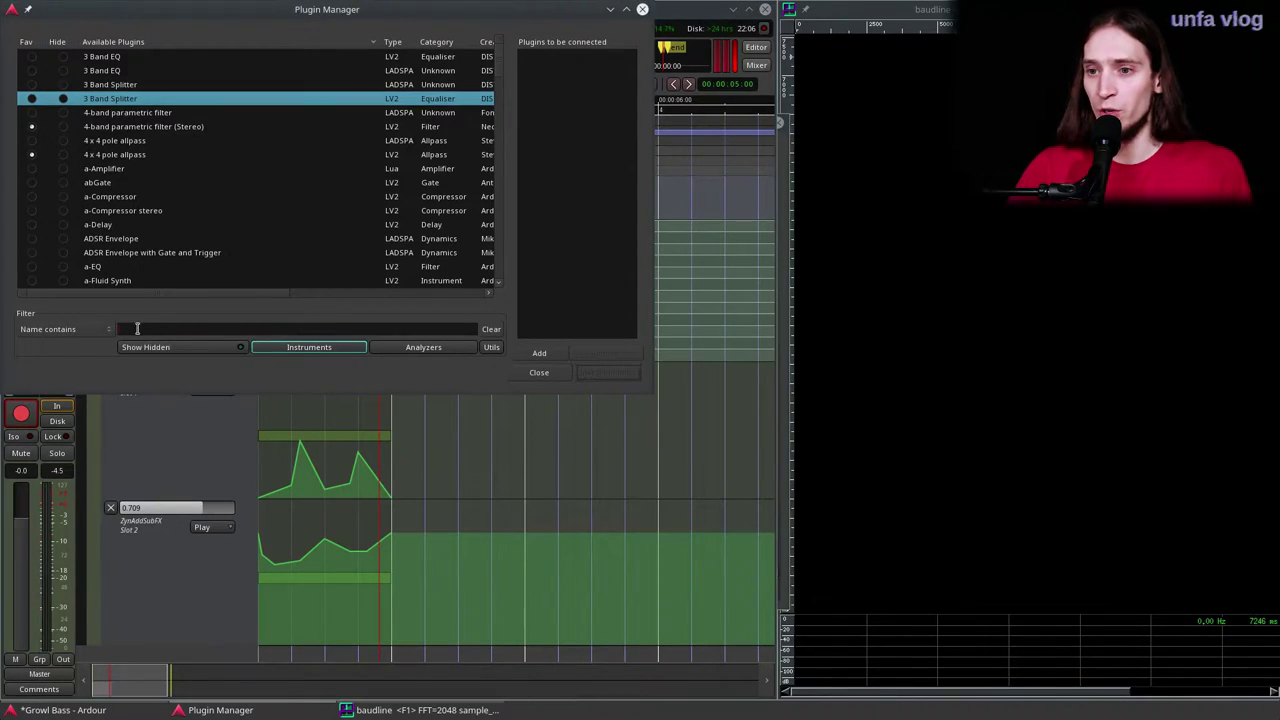
{"action": "type", "text": "Cal"}
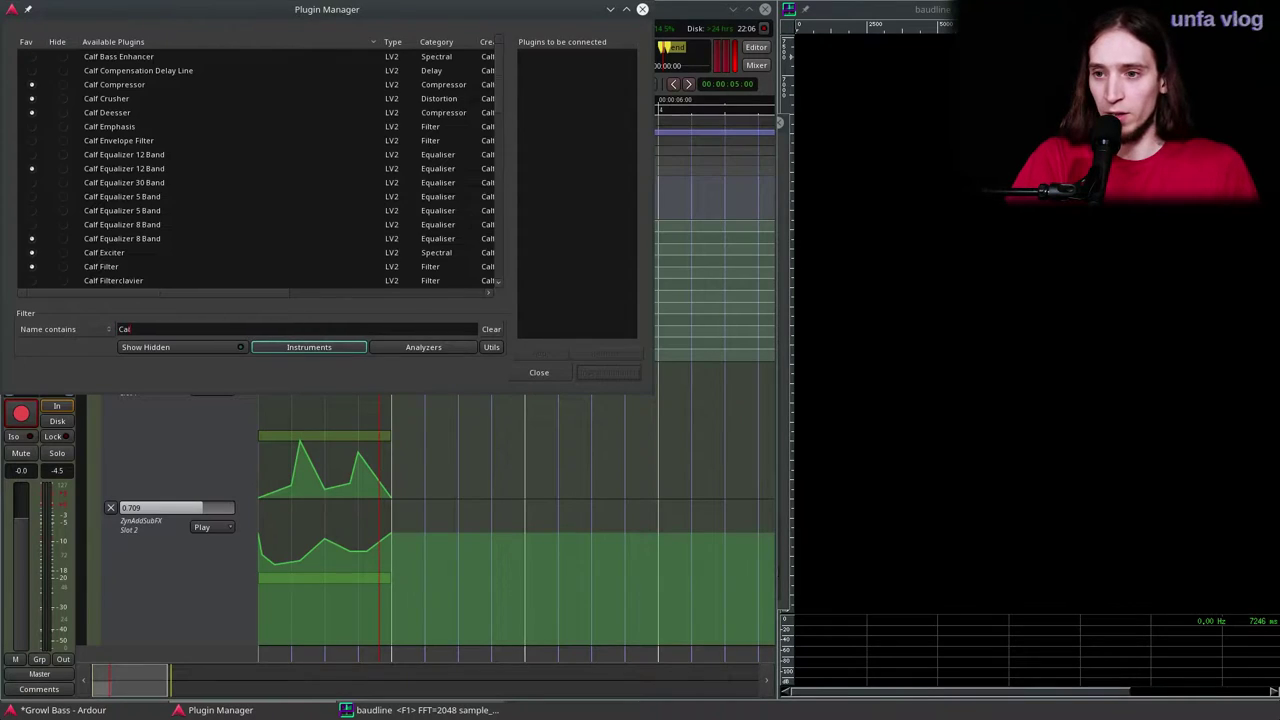
{"action": "type", "text": "f X-Over"}
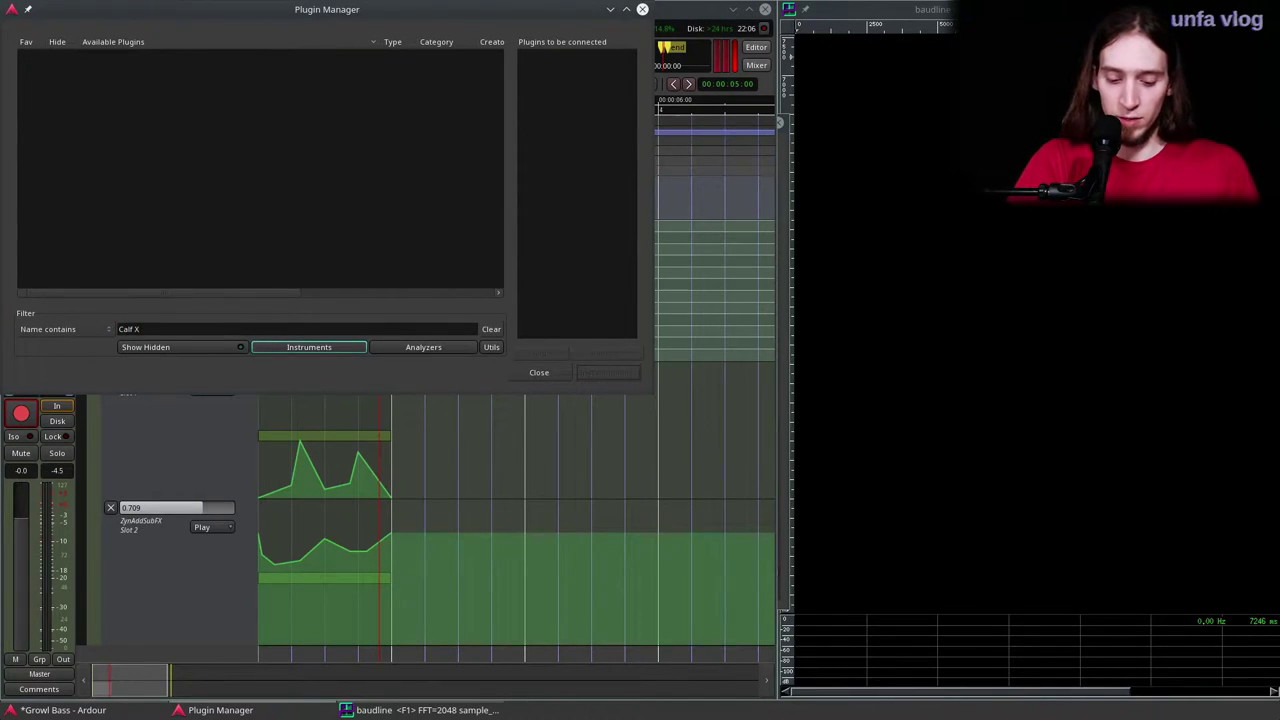
{"action": "left_click", "coordinate": [490, 350]}
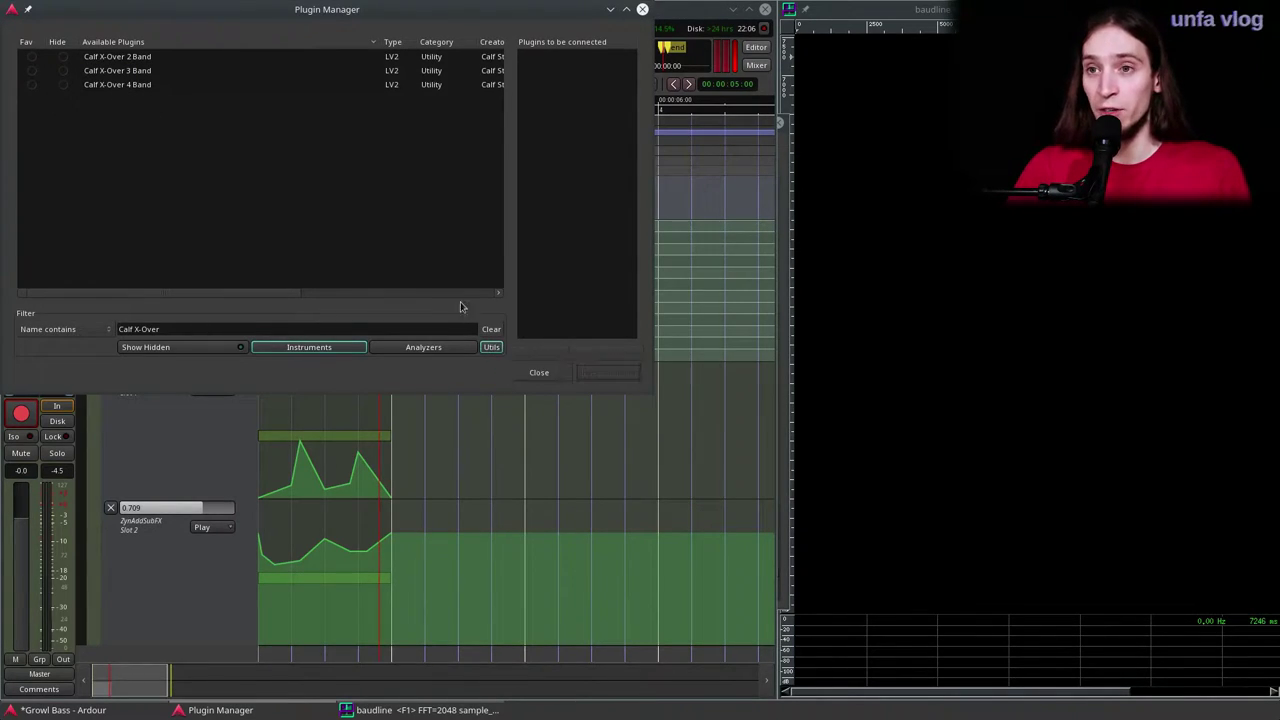
{"action": "double_click", "coordinate": [129, 72]}
{"action": "left_click", "coordinate": [608, 372]}
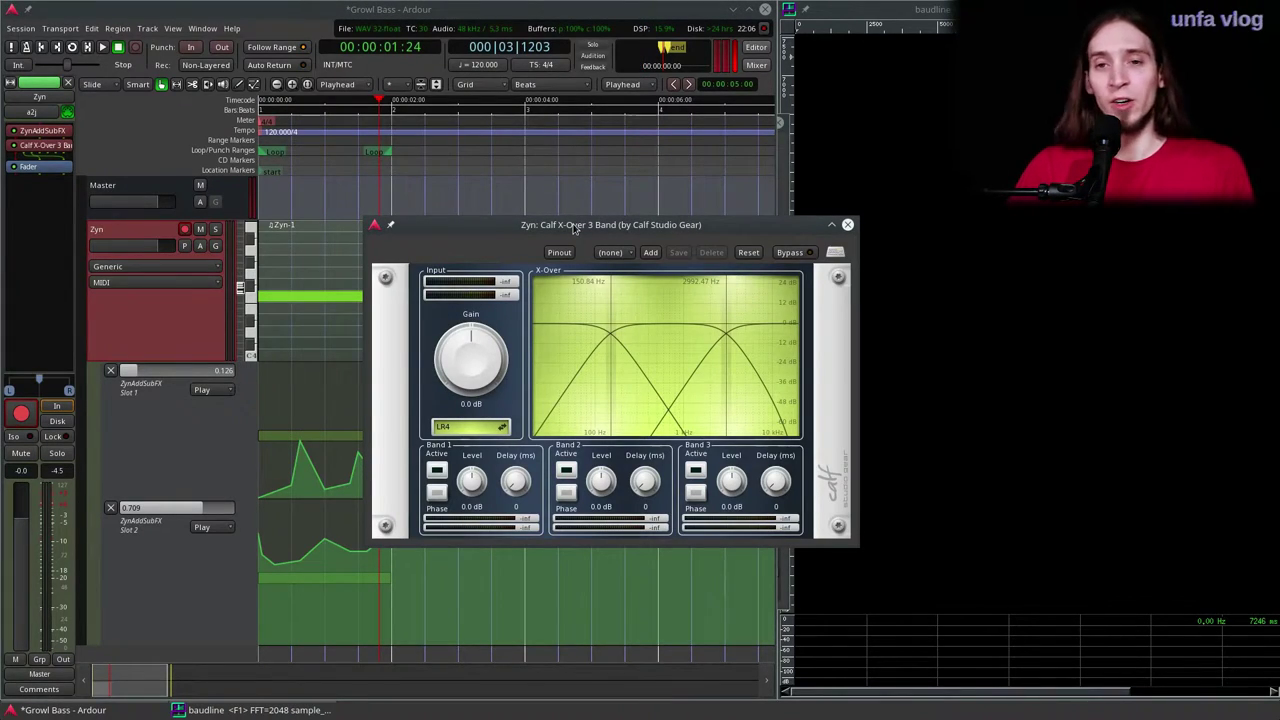
Step: Play the loop through the Calf X-Over 3 Band to examine its three band levels
{"action": "left_click_drag", "start_coordinate": [575, 228], "coordinate": [885, 176]}
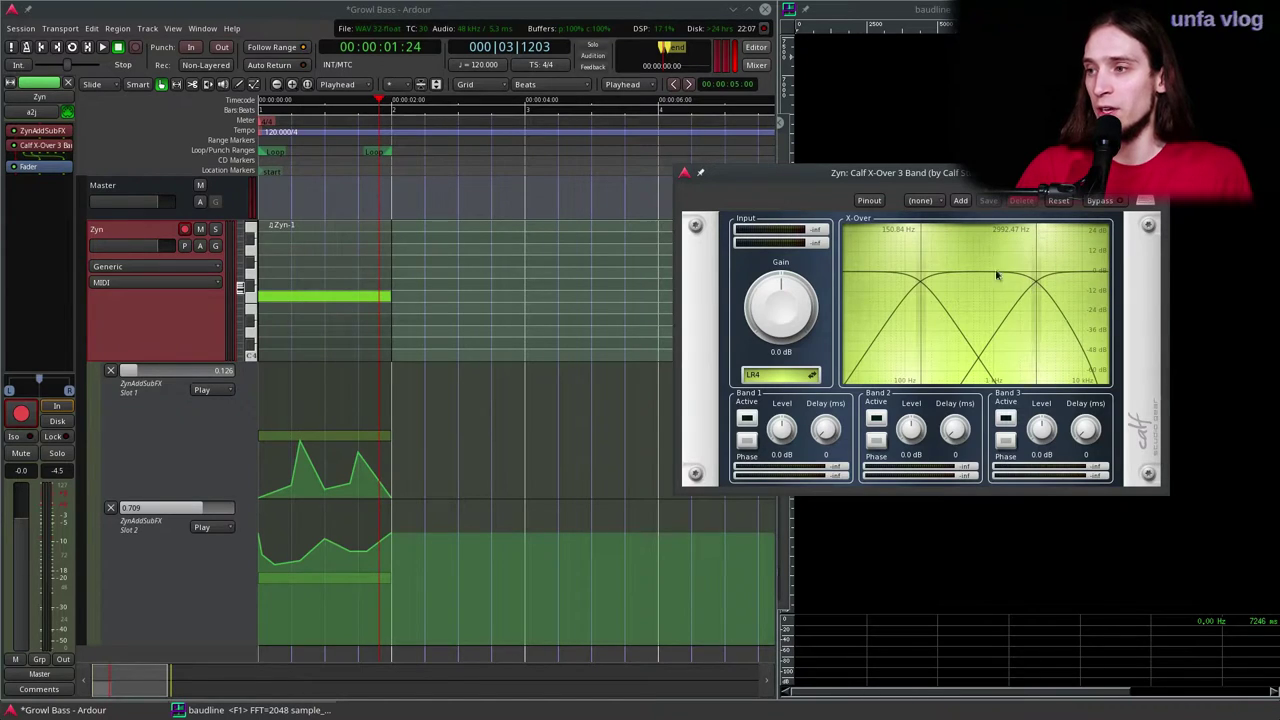
{"action": "key", "text": "space"}
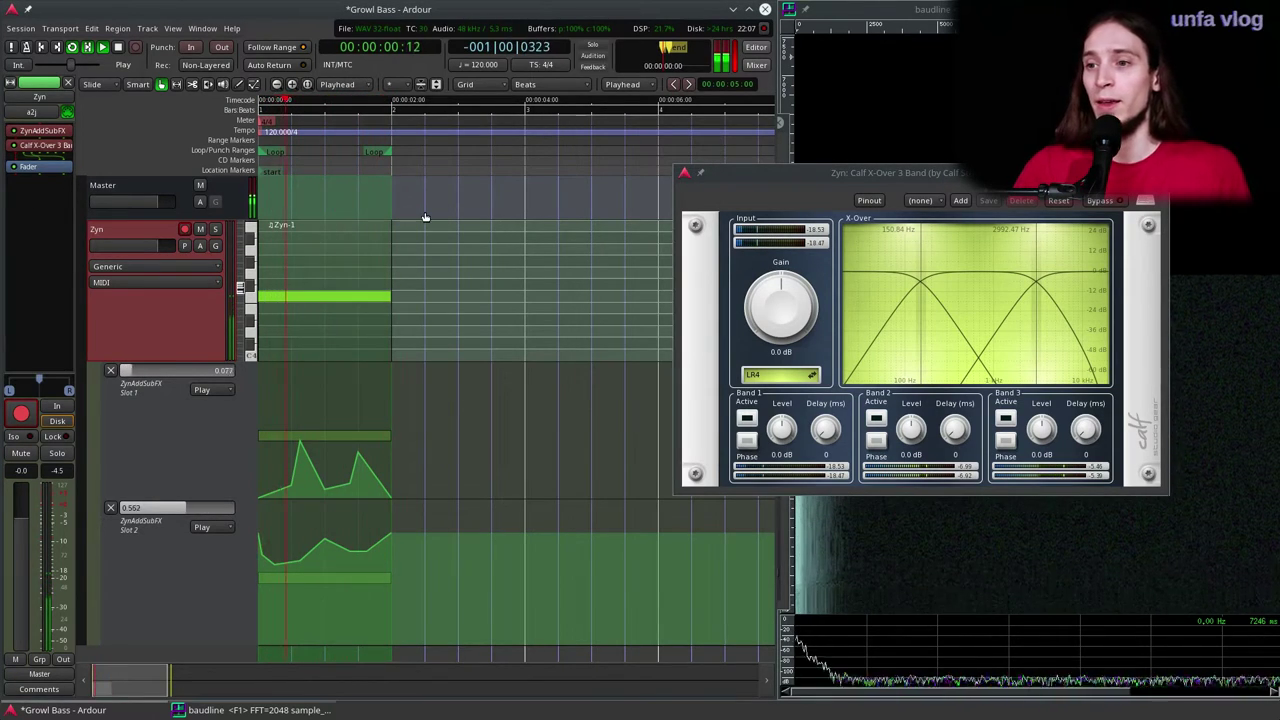
{"action": "key", "text": "space"}
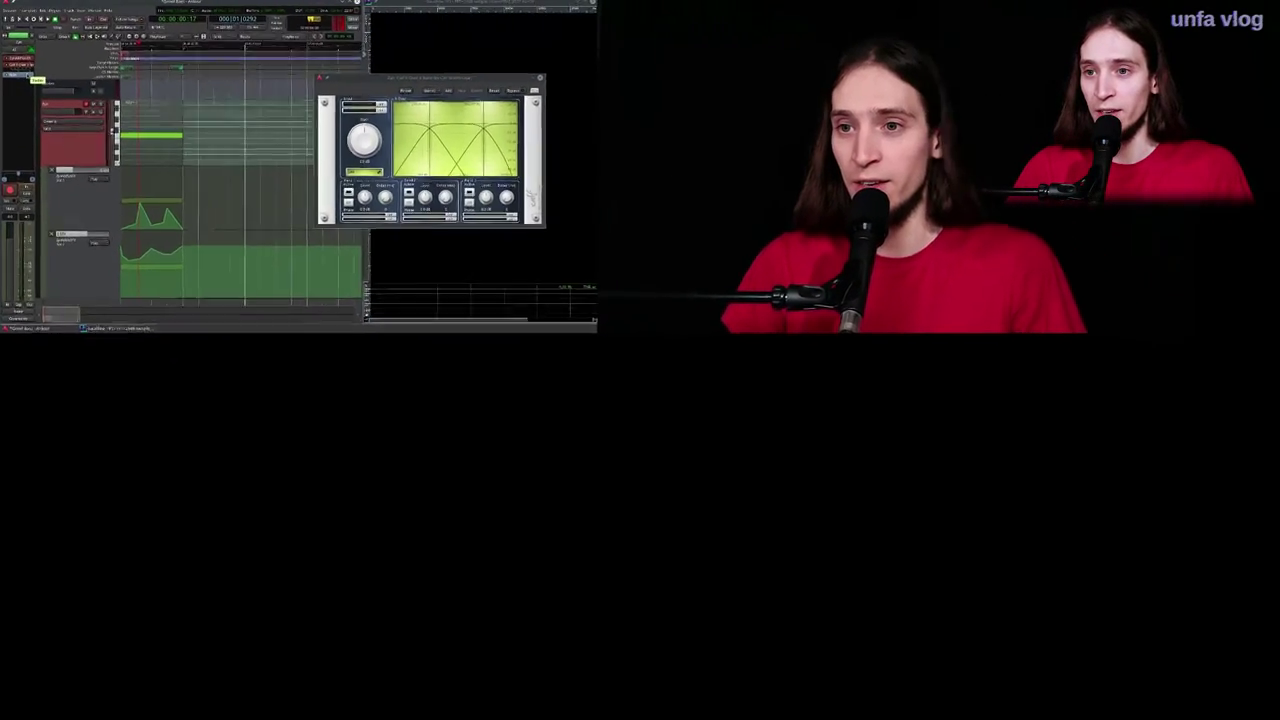
Step: Switch the Calf X-Over 3 Band's pin configuration to manual and add four audio outputs so each band has its own stereo pair
{"action": "right_click", "coordinate": [31, 80]}
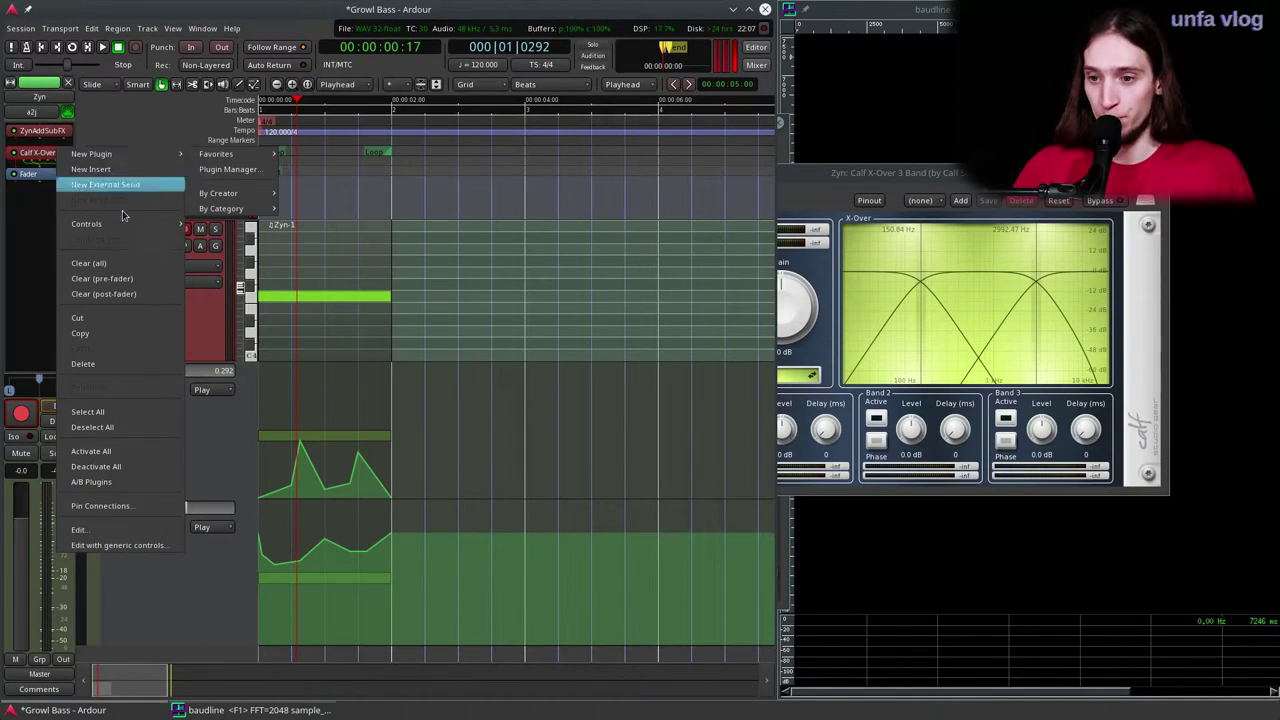
{"action": "left_click", "coordinate": [100, 505]}
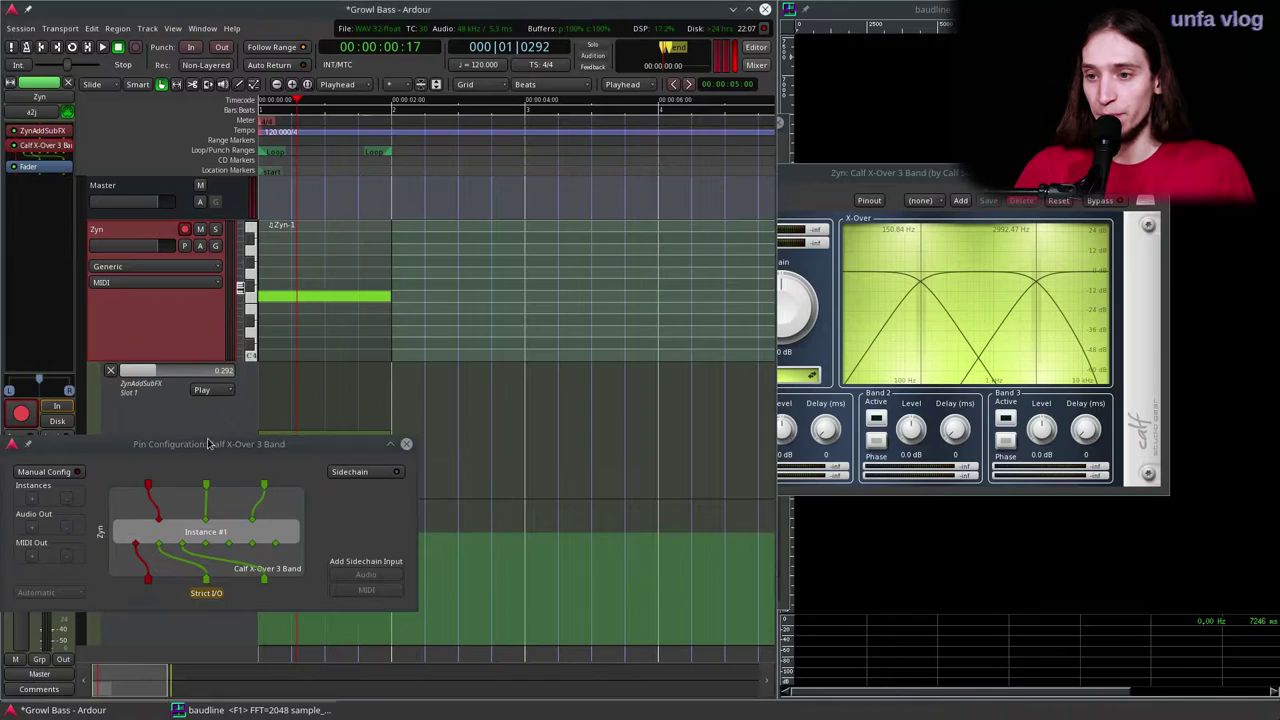
{"action": "left_click_drag", "start_coordinate": [198, 450], "coordinate": [402, 287]}
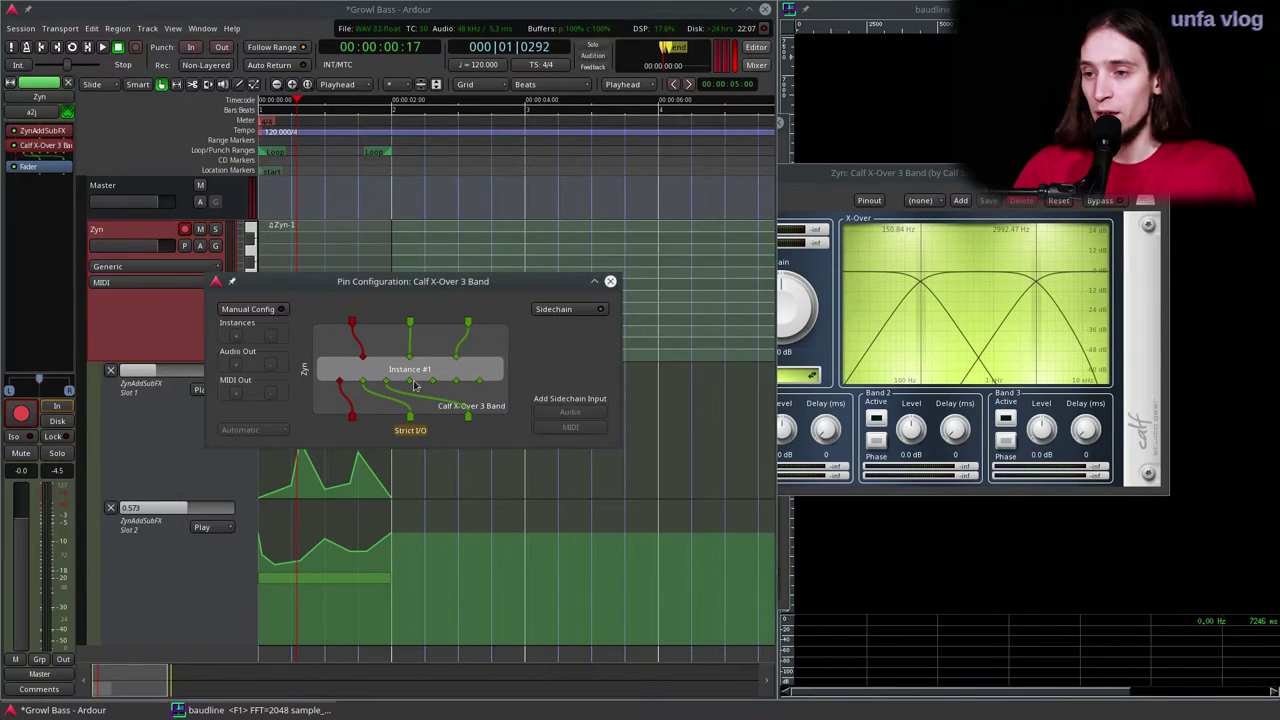
{"action": "left_click", "coordinate": [960, 182]}
{"action": "left_click", "coordinate": [479, 317]}
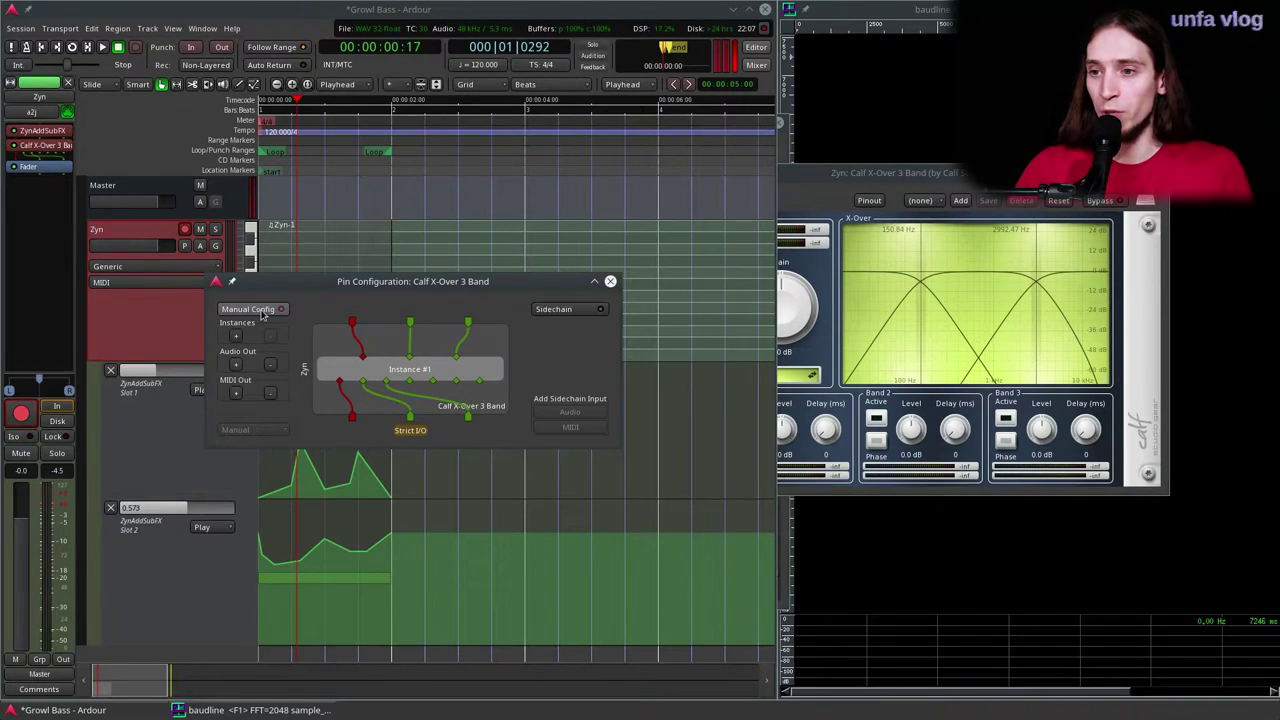
{"action": "left_click", "coordinate": [236, 365]}
{"action": "left_click", "coordinate": [236, 365]}
{"action": "left_click", "coordinate": [236, 366]}
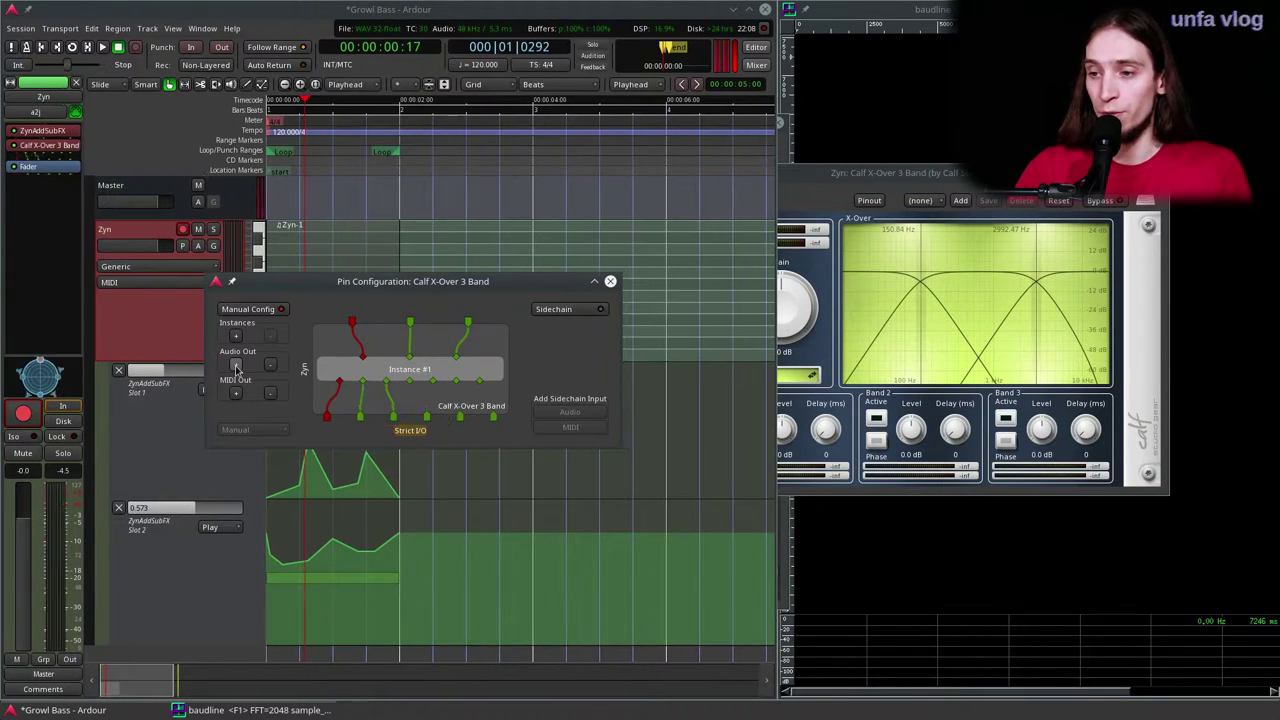
{"action": "left_click", "coordinate": [236, 366]}
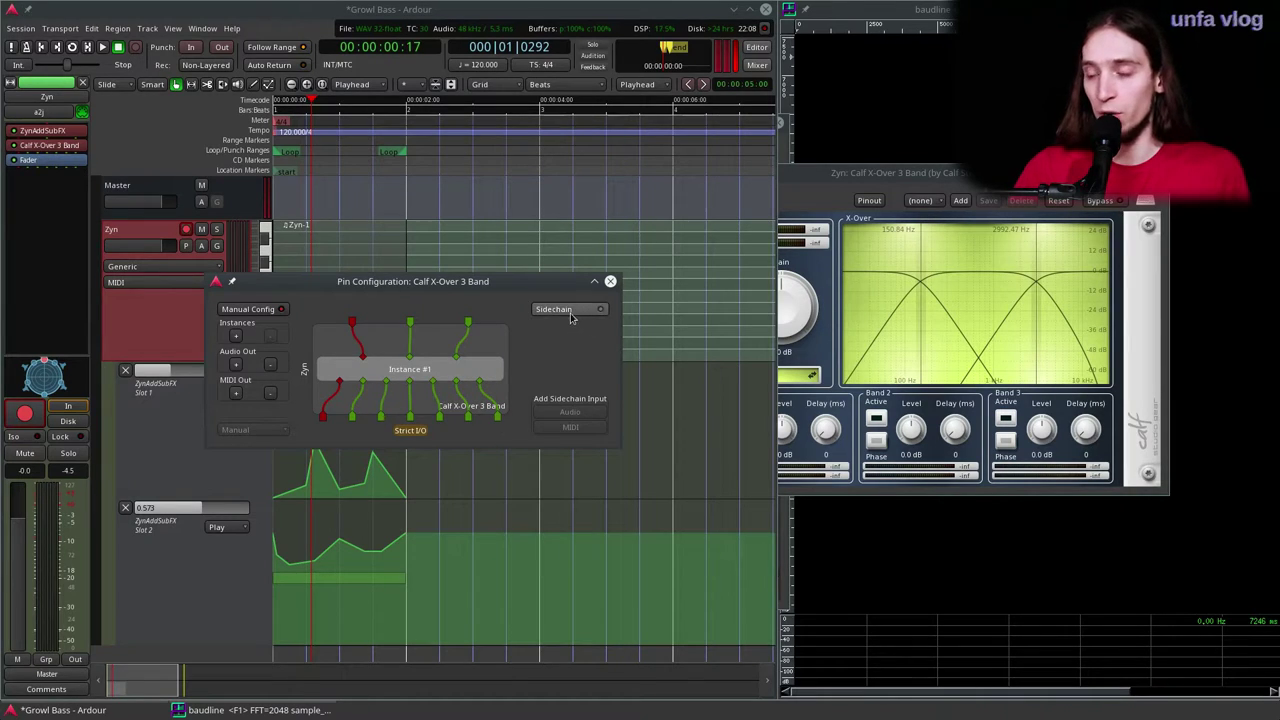
{"action": "left_click", "coordinate": [900, 172]}
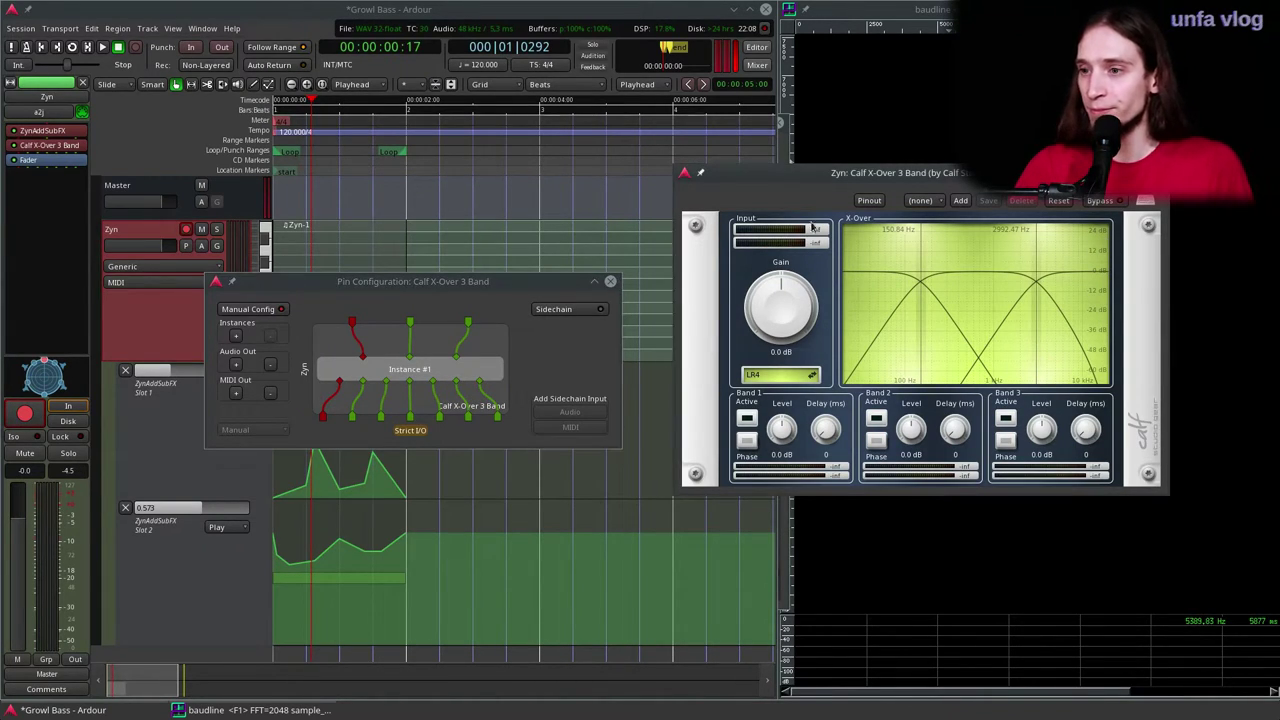
{"action": "left_click", "coordinate": [297, 341]}
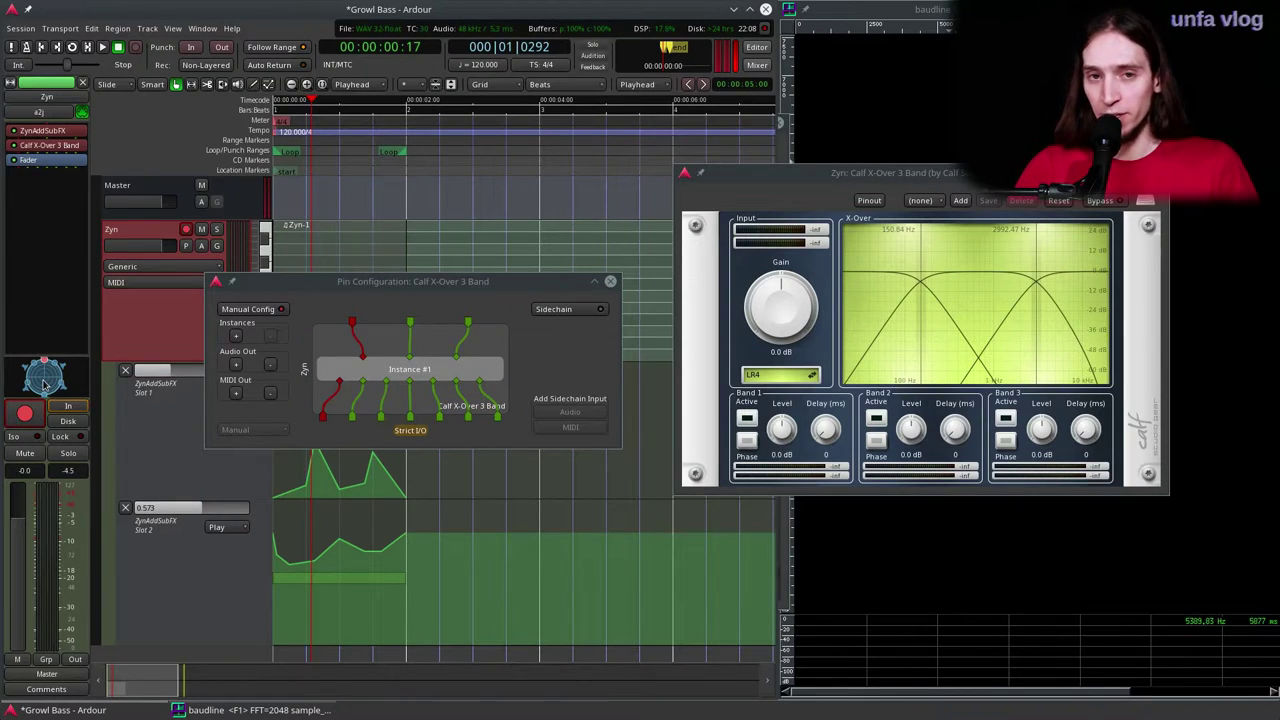
Step: Add the favourite Calf Flanger plugin to the Zyn track and move it between the crossover and the fader
{"action": "left_click", "coordinate": [40, 166]}
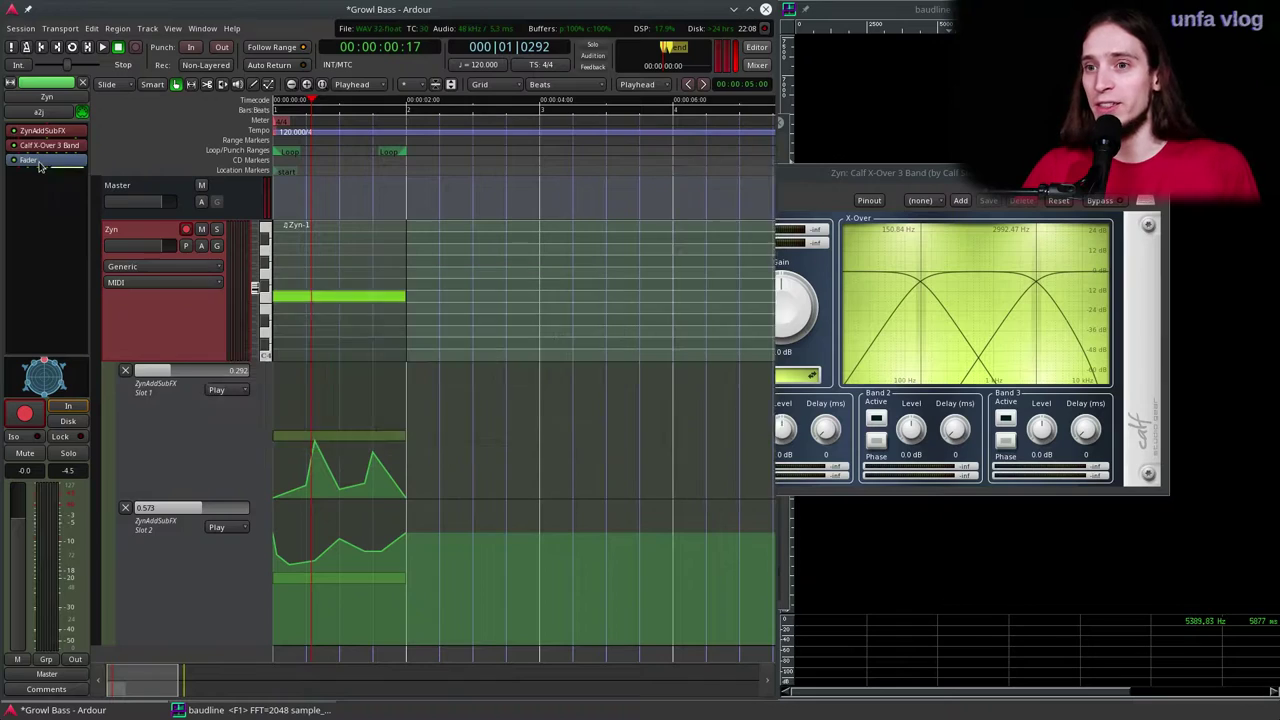
{"action": "right_click", "coordinate": [40, 166]}
{"action": "mouse_move", "coordinate": [94, 173]}
{"action": "mouse_move", "coordinate": [241, 166]}
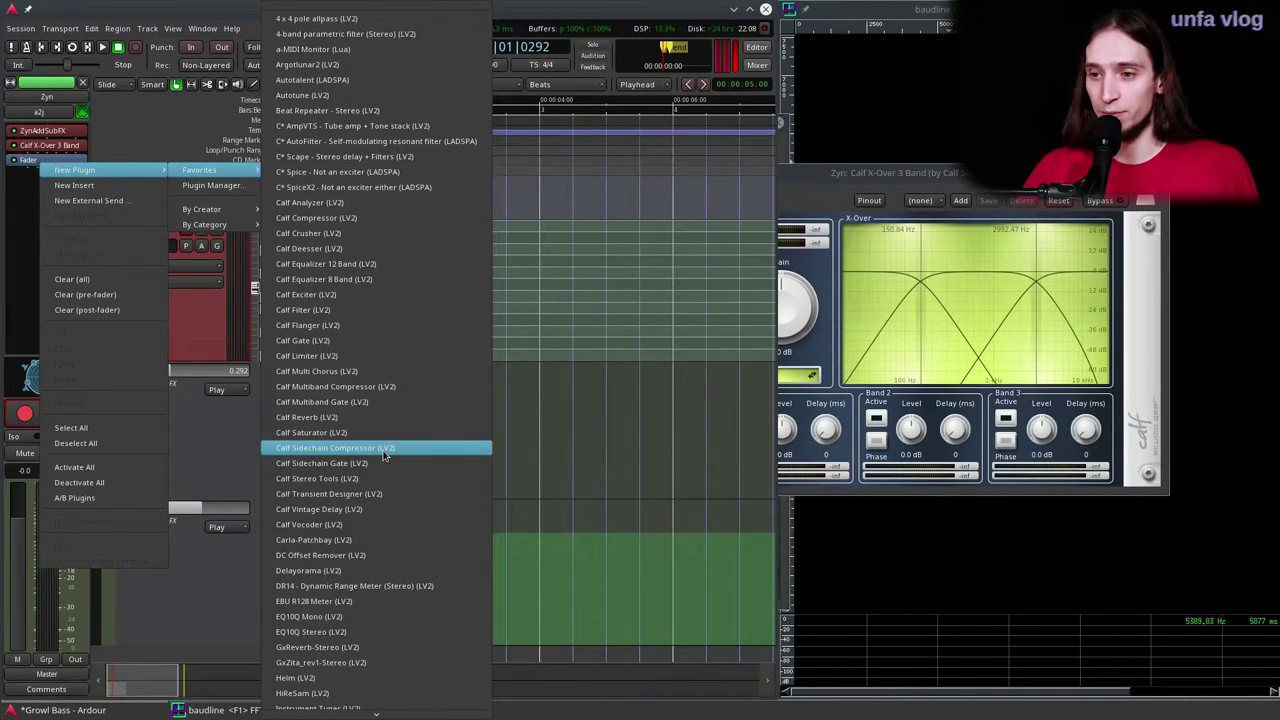
{"action": "left_click", "coordinate": [355, 327]}
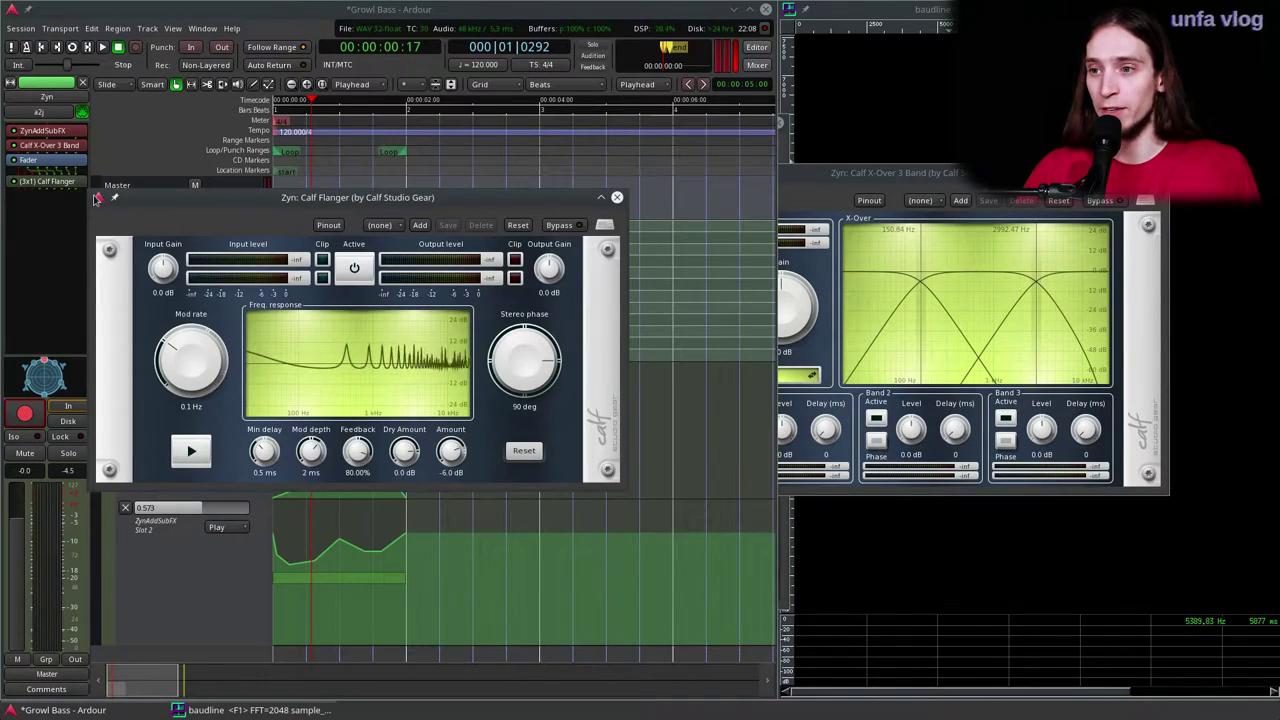
{"action": "left_click_drag", "start_coordinate": [58, 182], "coordinate": [67, 156]}
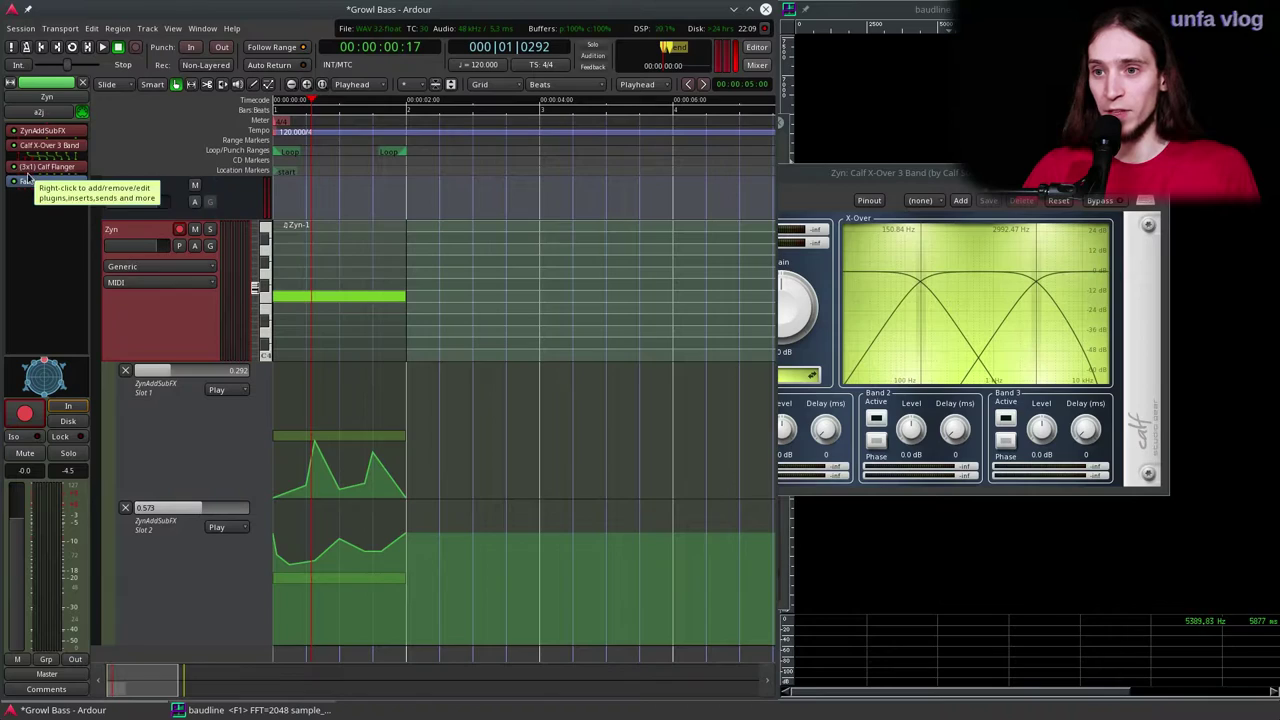
Step: Switch the Calf Flanger's pin configuration to manual and reduce it to a single instance
{"action": "right_click", "coordinate": [47, 175]}
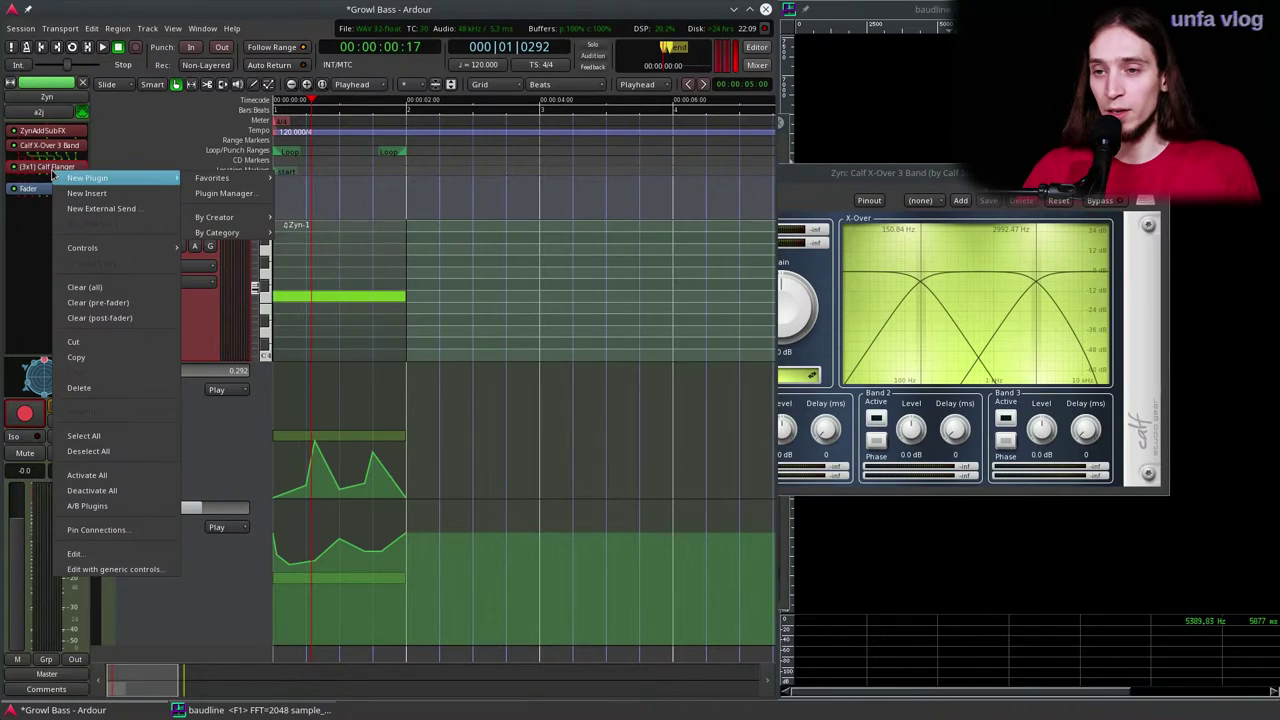
{"action": "left_click", "coordinate": [85, 529]}
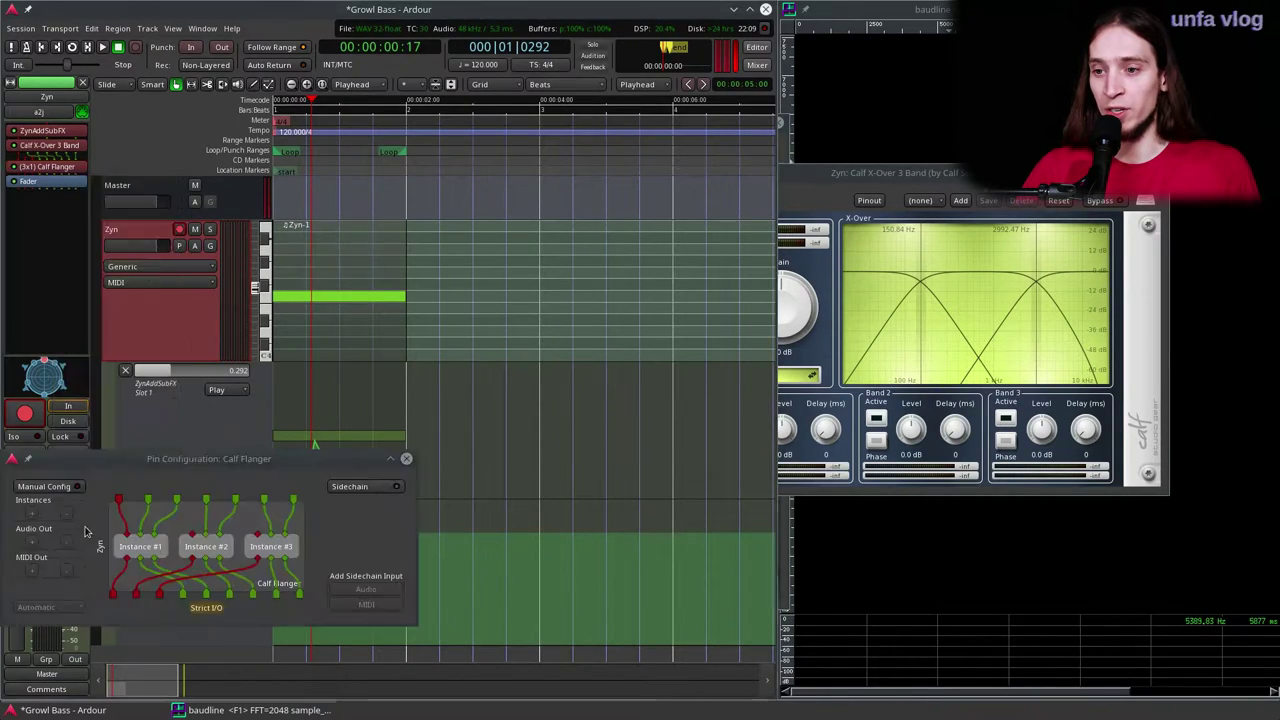
{"action": "left_click_drag", "start_coordinate": [254, 422], "coordinate": [438, 236]}
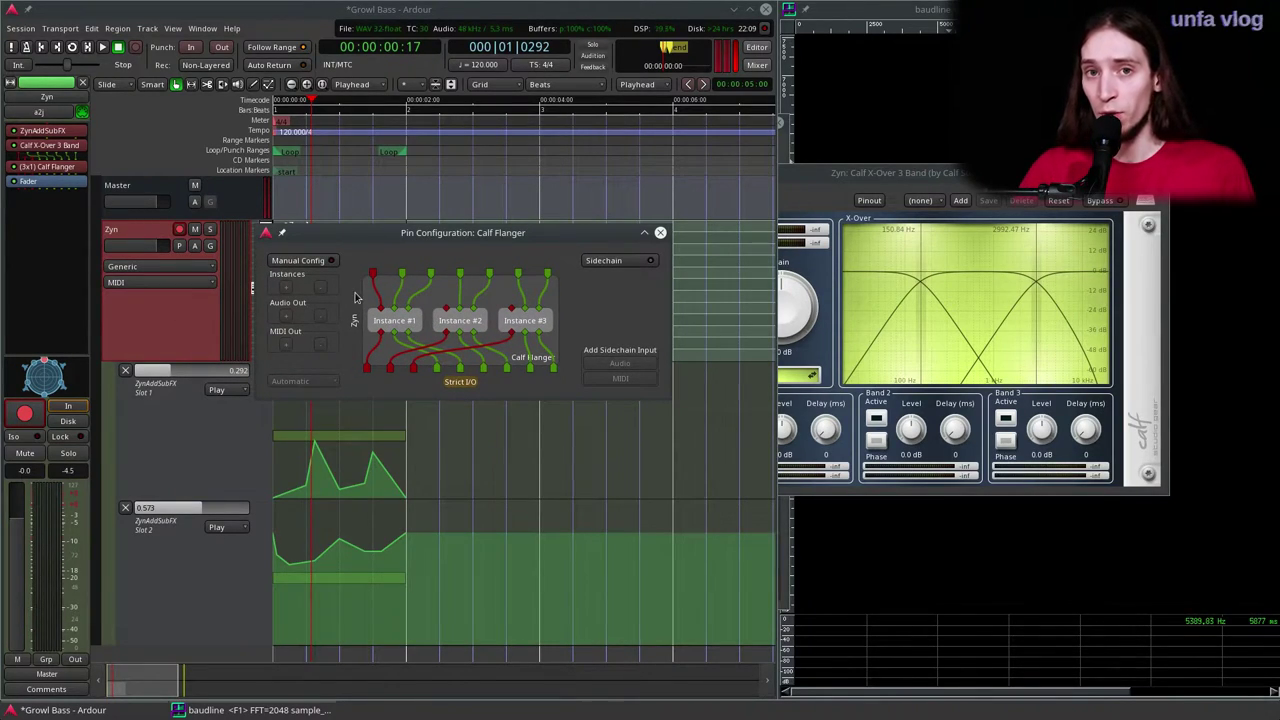
{"action": "left_click", "coordinate": [303, 262]}
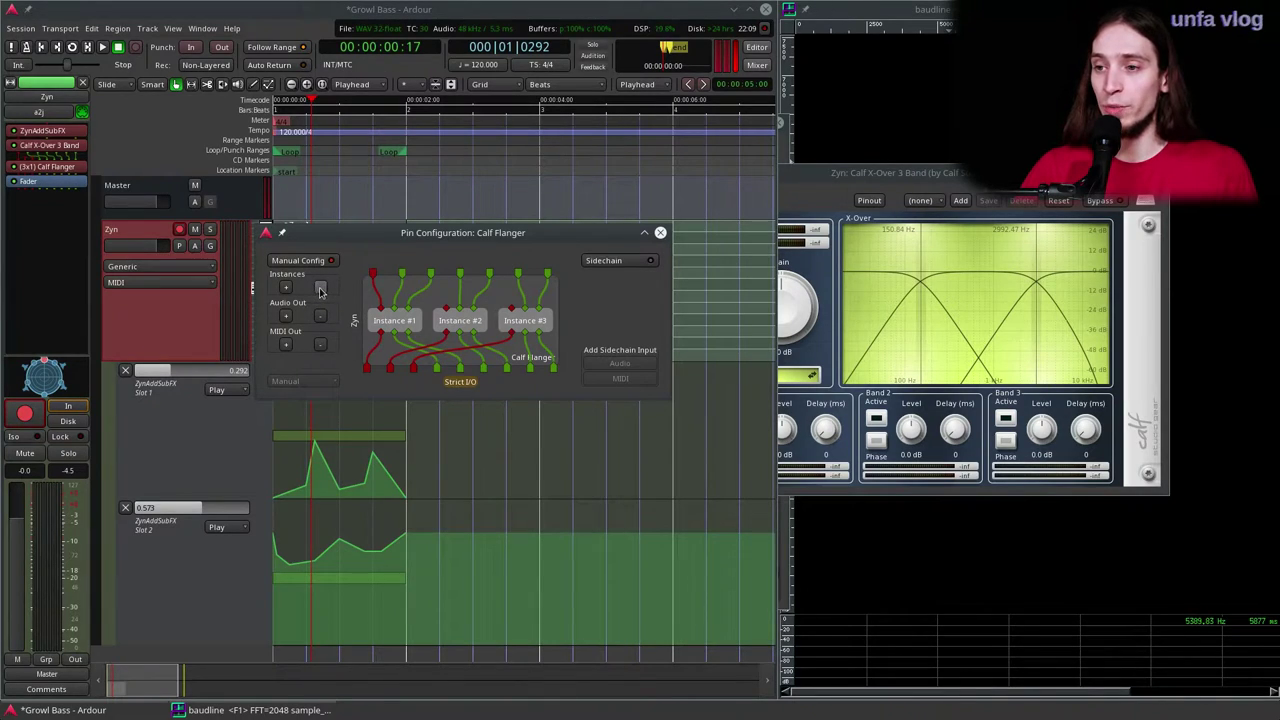
{"action": "left_click", "coordinate": [320, 289]}
{"action": "left_click", "coordinate": [320, 289]}
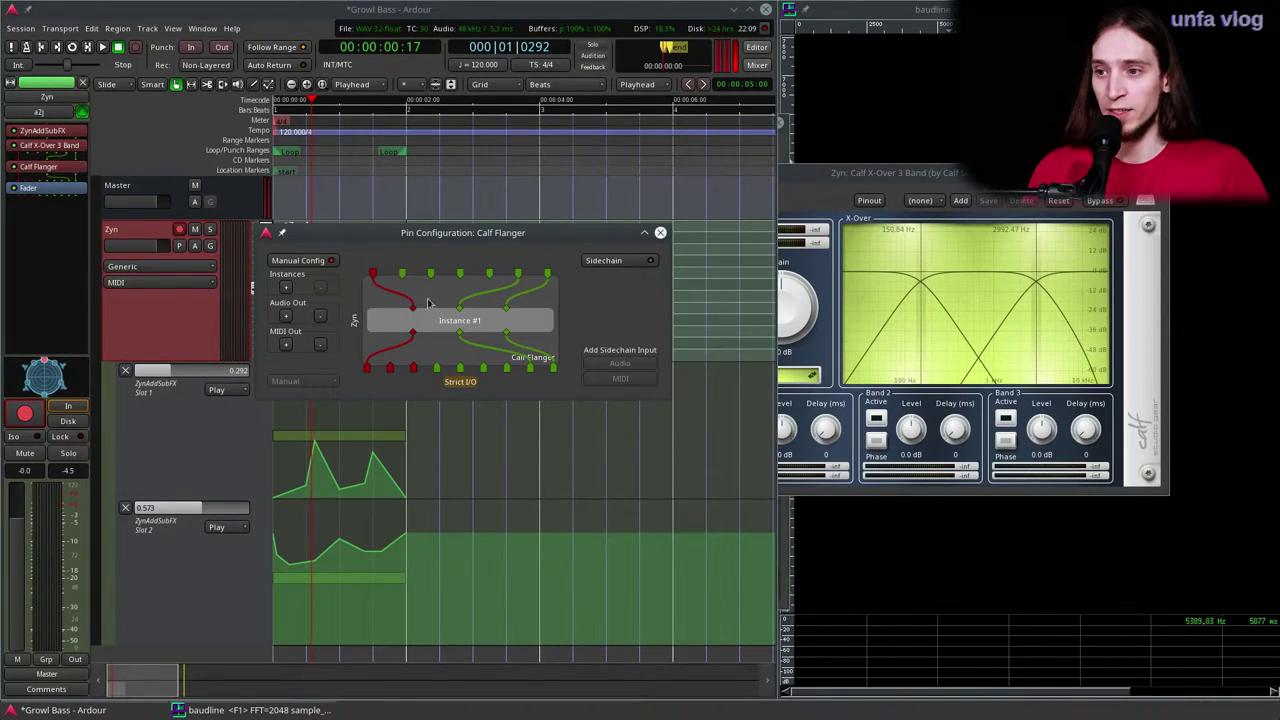
Step: Route the Calf Flanger's first four audio inputs straight through to its first four audio outputs, and play the loop to check the sound
{"action": "left_click_drag", "start_coordinate": [401, 273], "coordinate": [437, 368]}
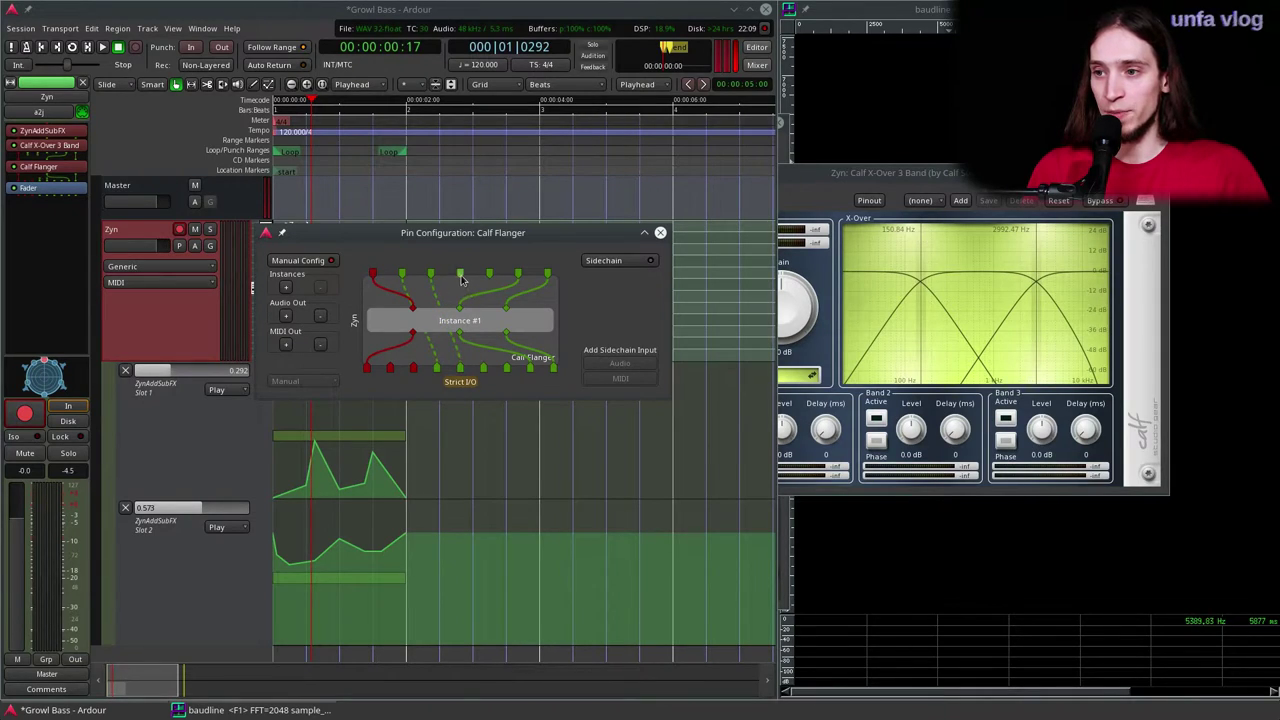
{"action": "left_click_drag", "start_coordinate": [460, 275], "coordinate": [483, 369]}
{"action": "left_click_drag", "start_coordinate": [491, 277], "coordinate": [507, 368]}
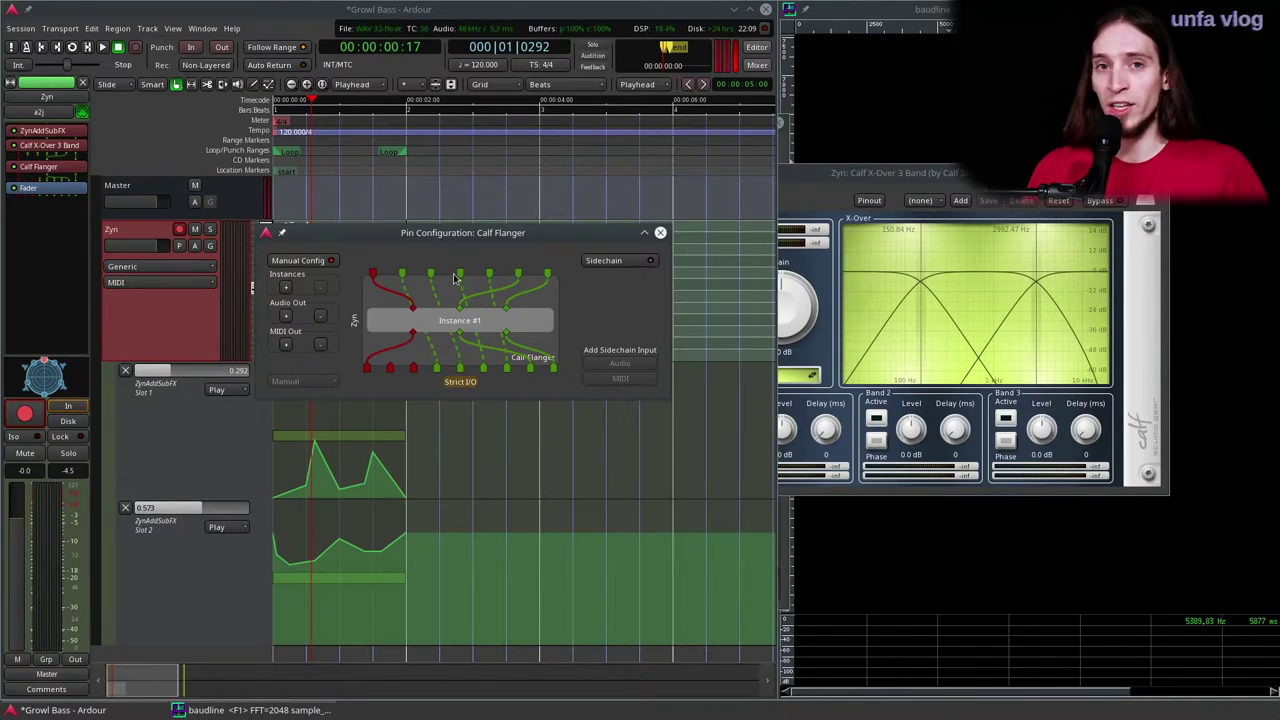
{"action": "left_click", "coordinate": [931, 173]}
{"action": "left_click", "coordinate": [508, 213]}
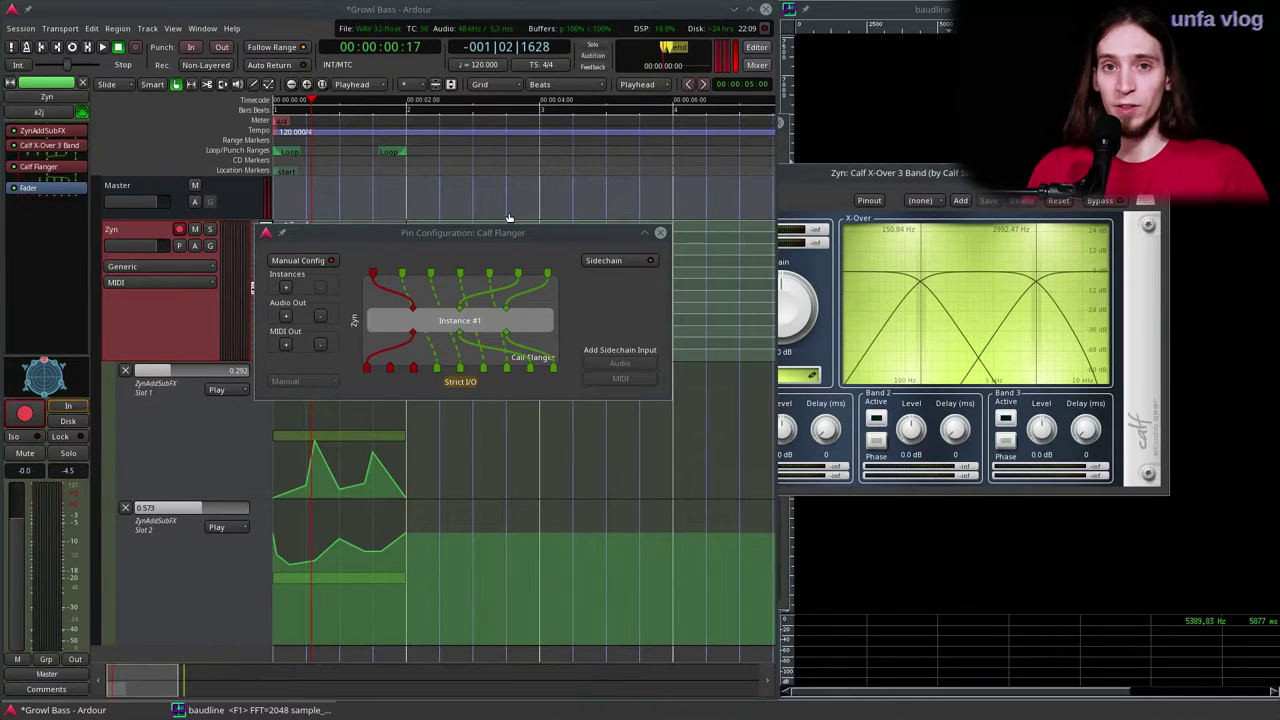
{"action": "left_click", "coordinate": [660, 233]}
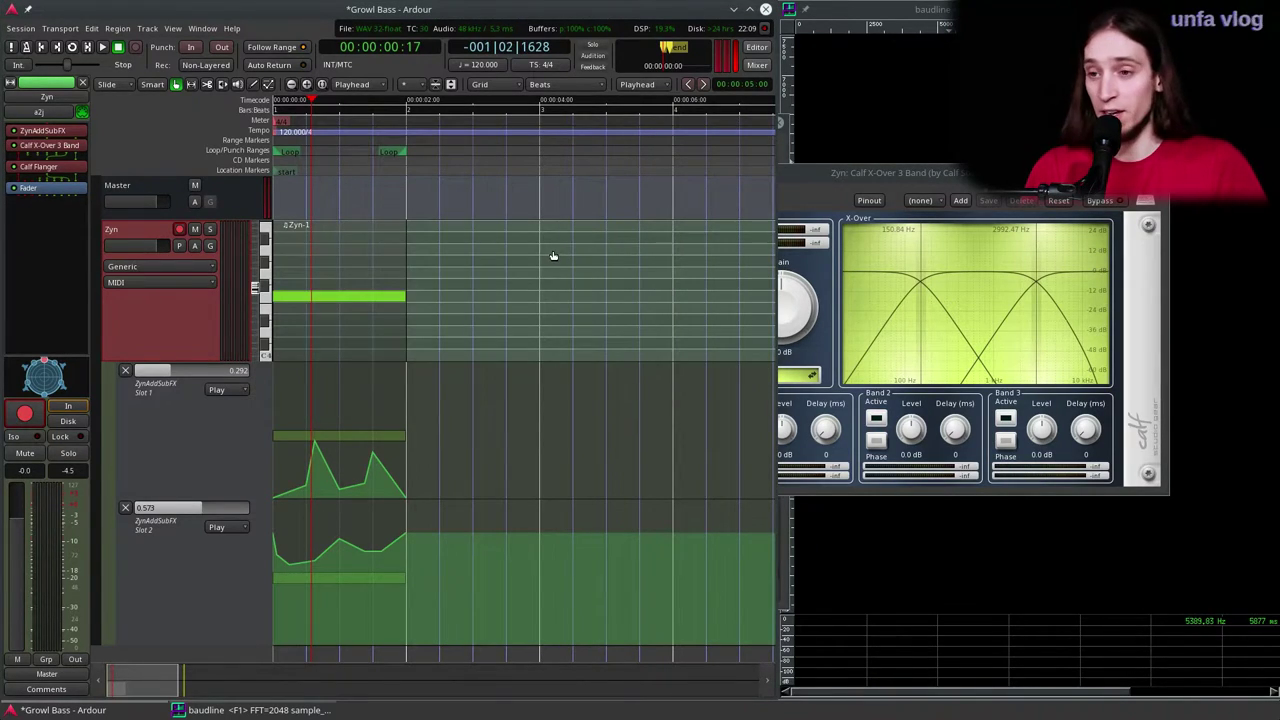
{"action": "key", "text": "space"}
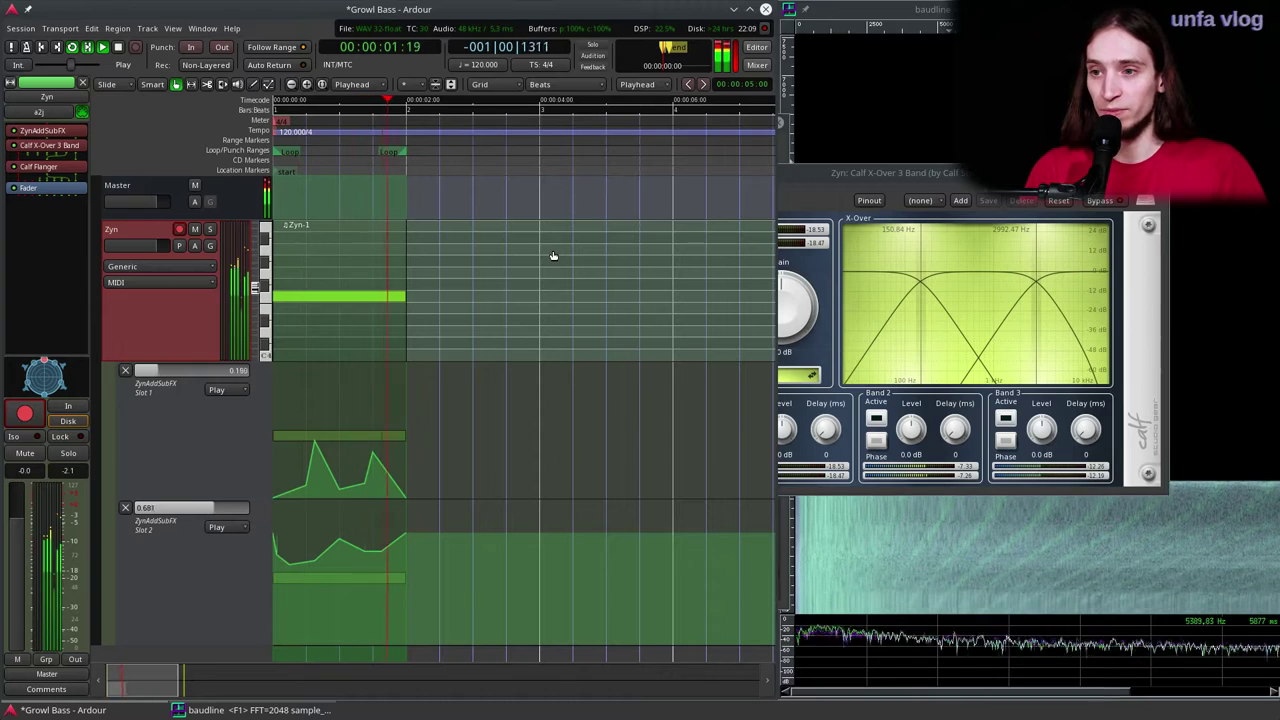
{"action": "key", "text": "space"}
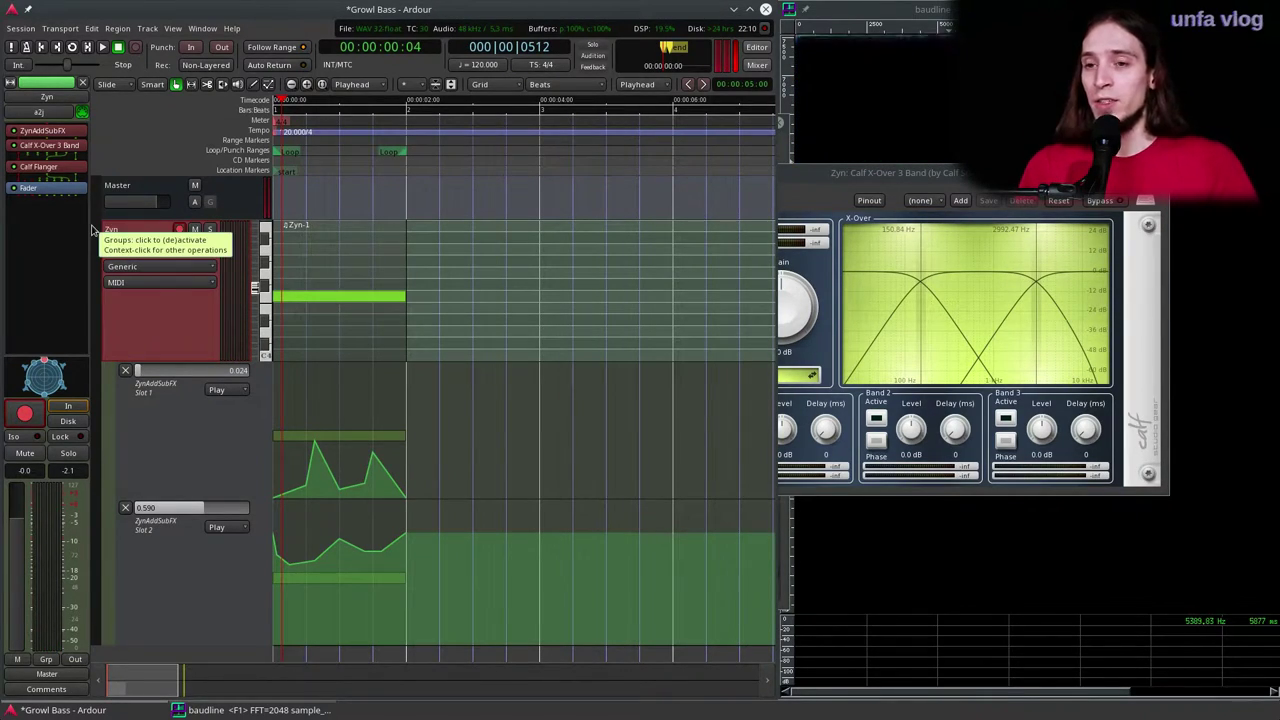
Step: Search the available plugins for "mixer" and add AMS Stereo Mixer 4 channels after the fader on the Zyn track
{"action": "right_click", "coordinate": [57, 198]}
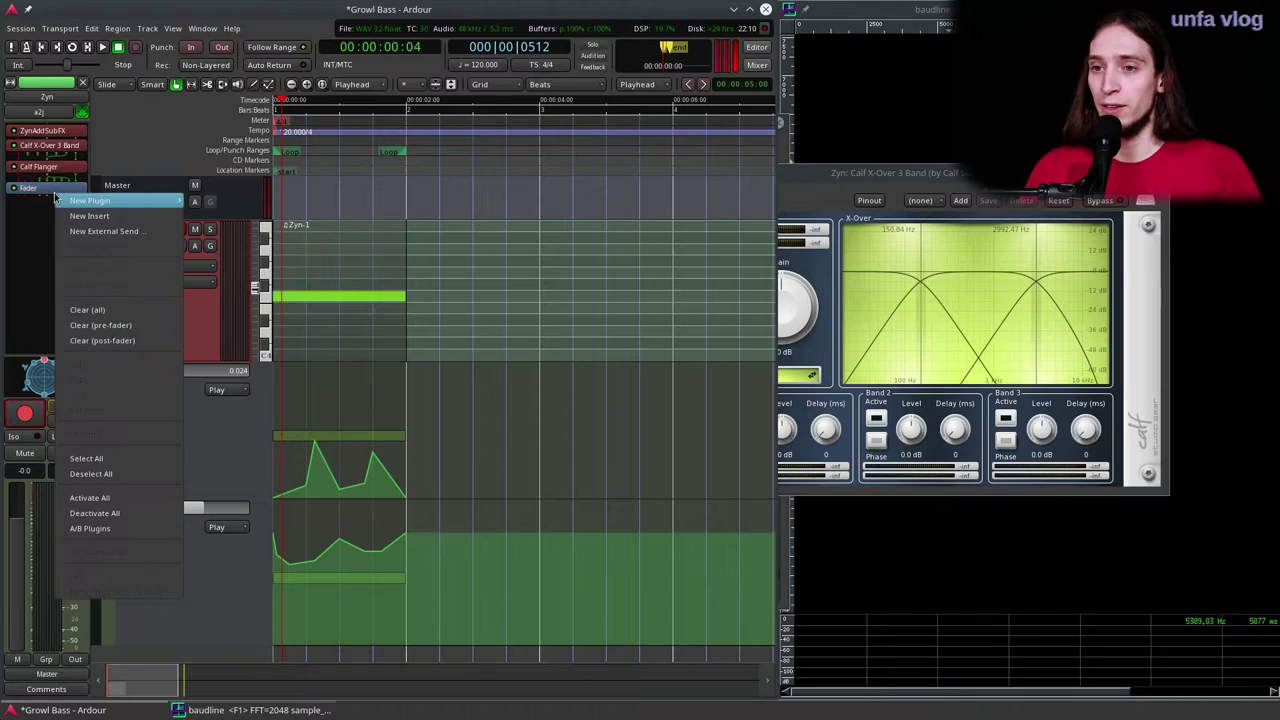
{"action": "mouse_move", "coordinate": [150, 201]}
{"action": "left_click", "coordinate": [254, 220]}
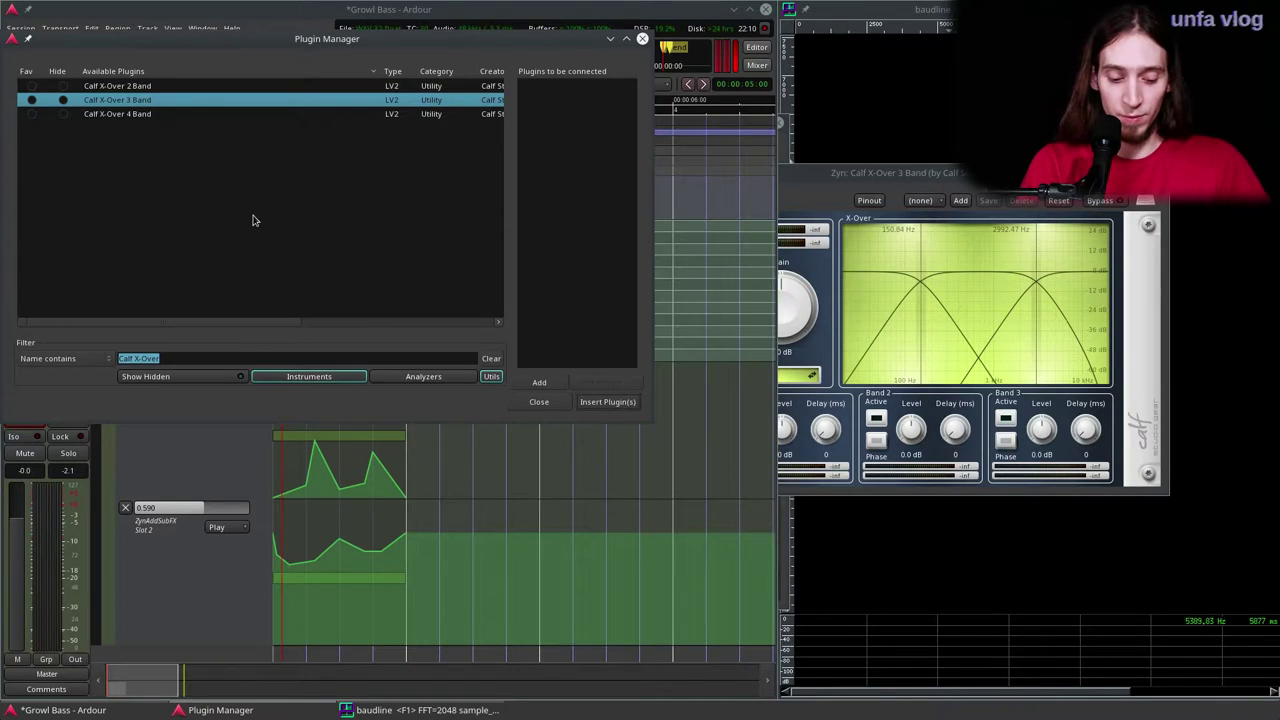
{"action": "type", "text": "mixer"}
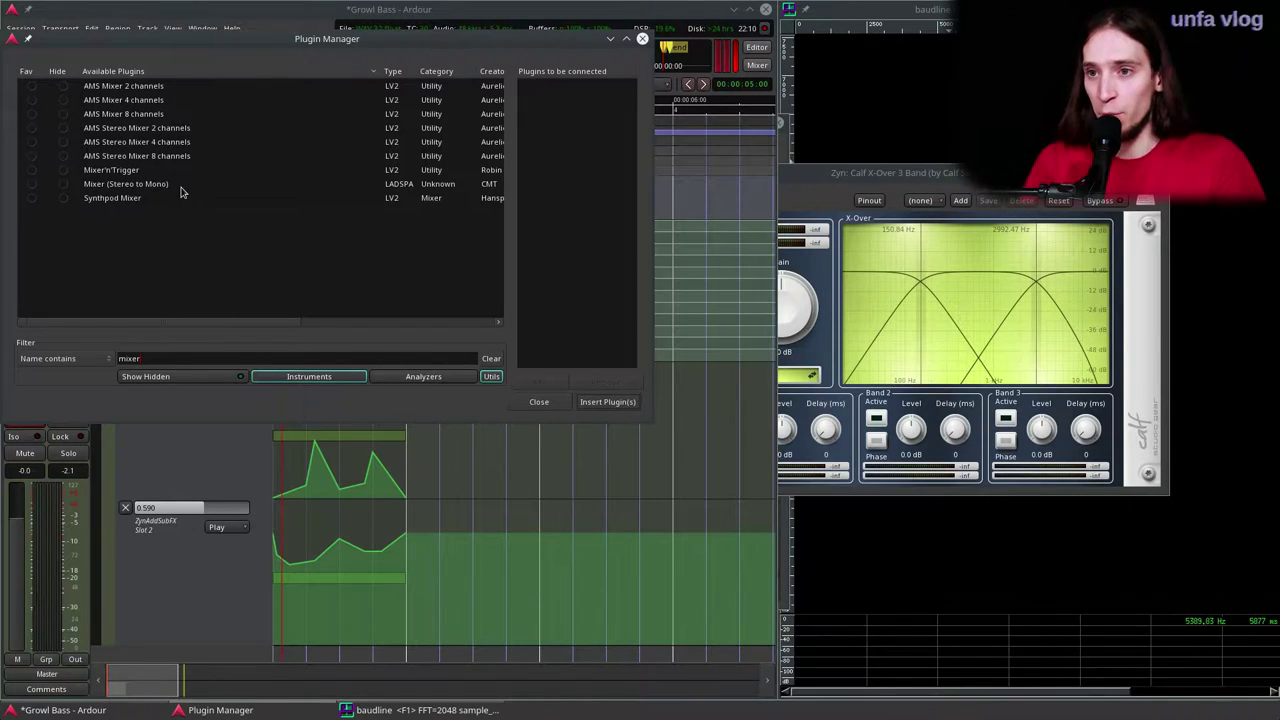
{"action": "left_click", "coordinate": [144, 104]}
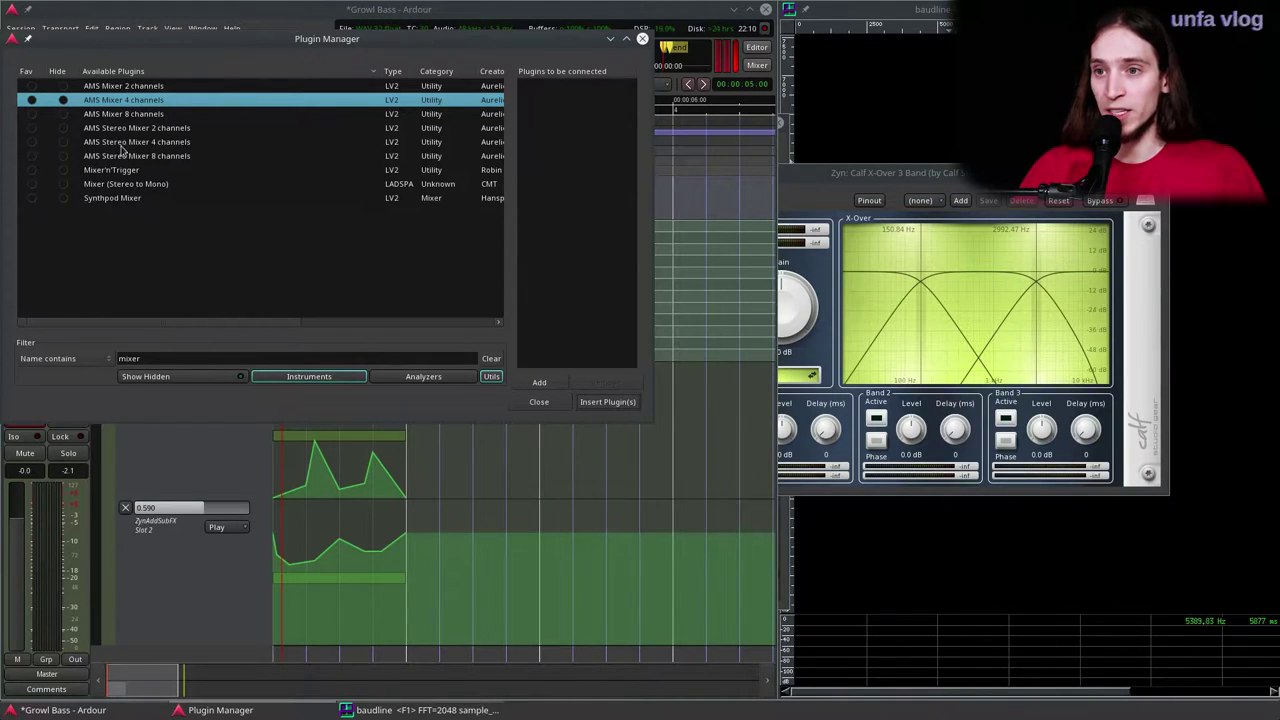
{"action": "left_click", "coordinate": [155, 143]}
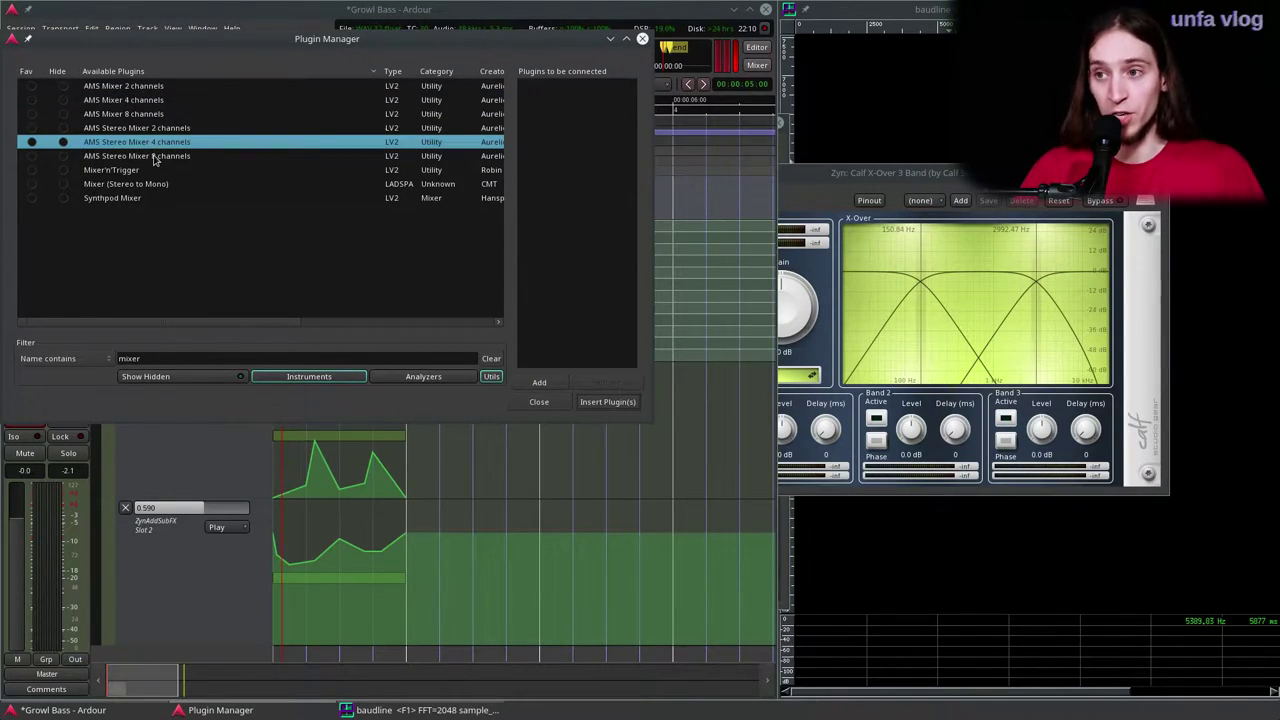
{"action": "double_click", "coordinate": [134, 148]}
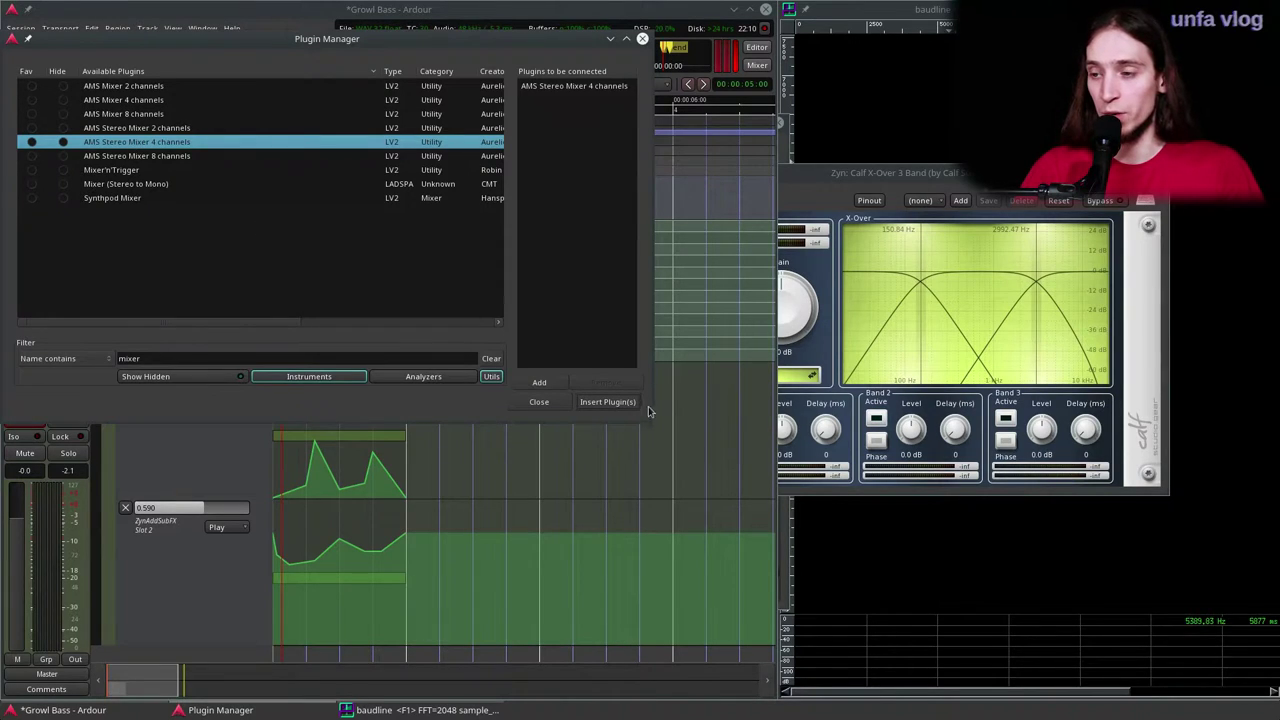
{"action": "left_click", "coordinate": [610, 402]}
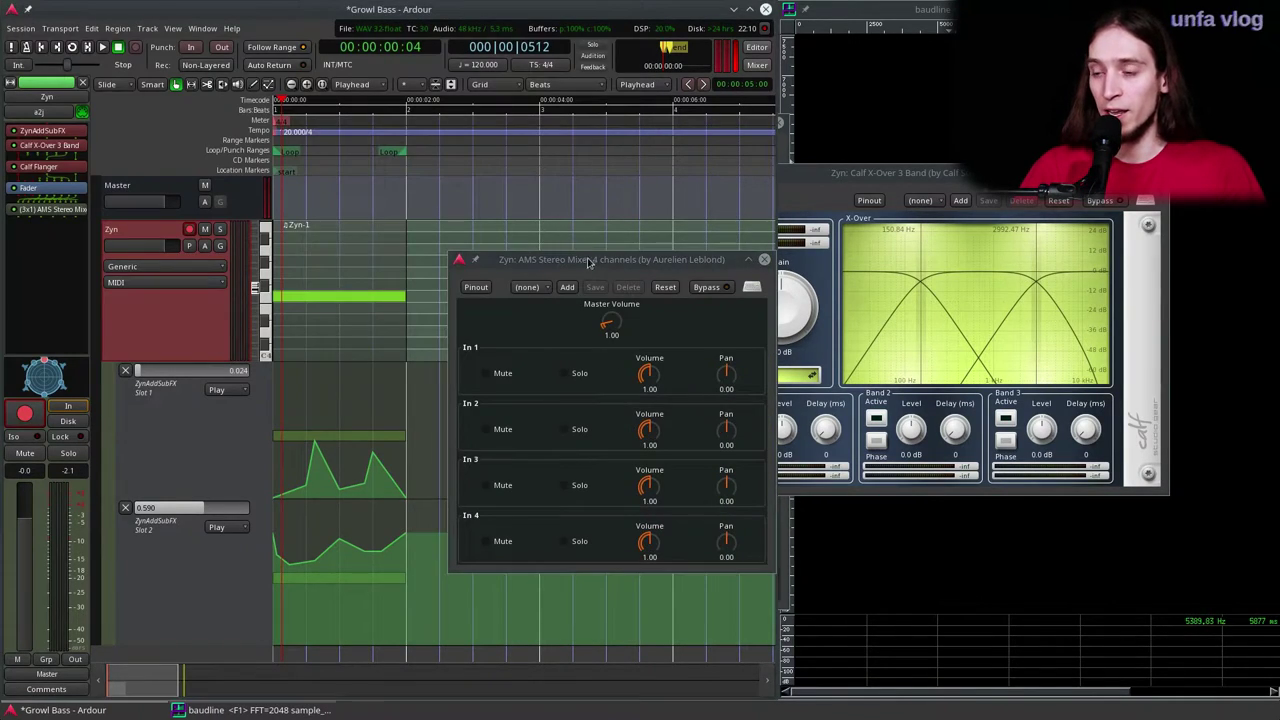
{"action": "left_click_drag", "start_coordinate": [587, 263], "coordinate": [423, 234]}
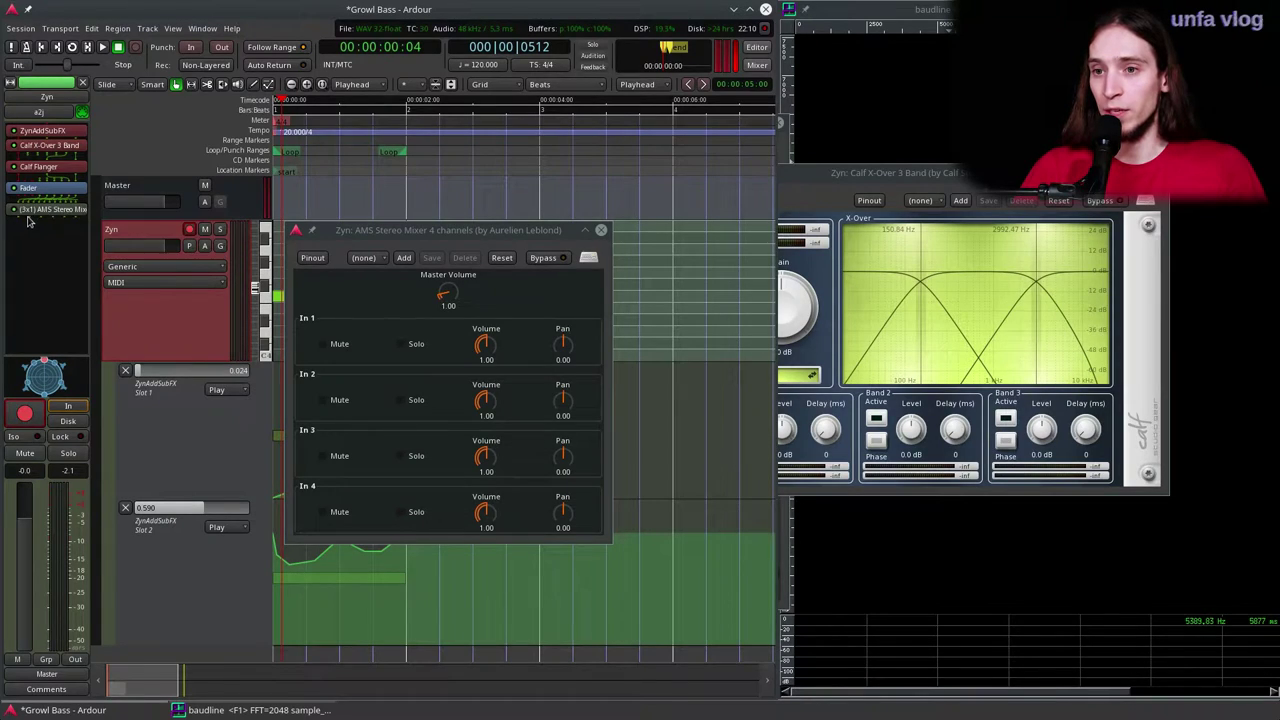
Step: Check the AMS Stereo Mixer's pin connections and delete the plugin from the Zyn track
{"action": "right_click", "coordinate": [32, 209]}
{"action": "left_click", "coordinate": [72, 569]}
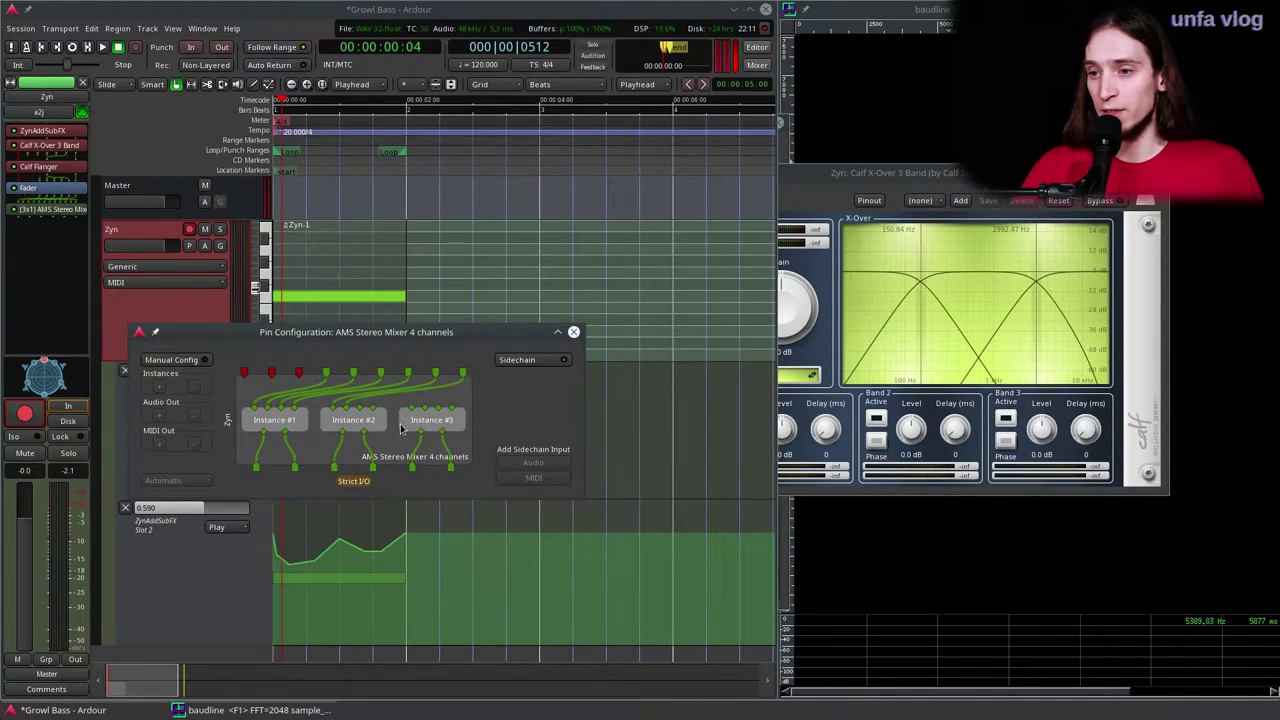
{"action": "left_click", "coordinate": [573, 331]}
{"action": "right_click", "coordinate": [57, 212]}
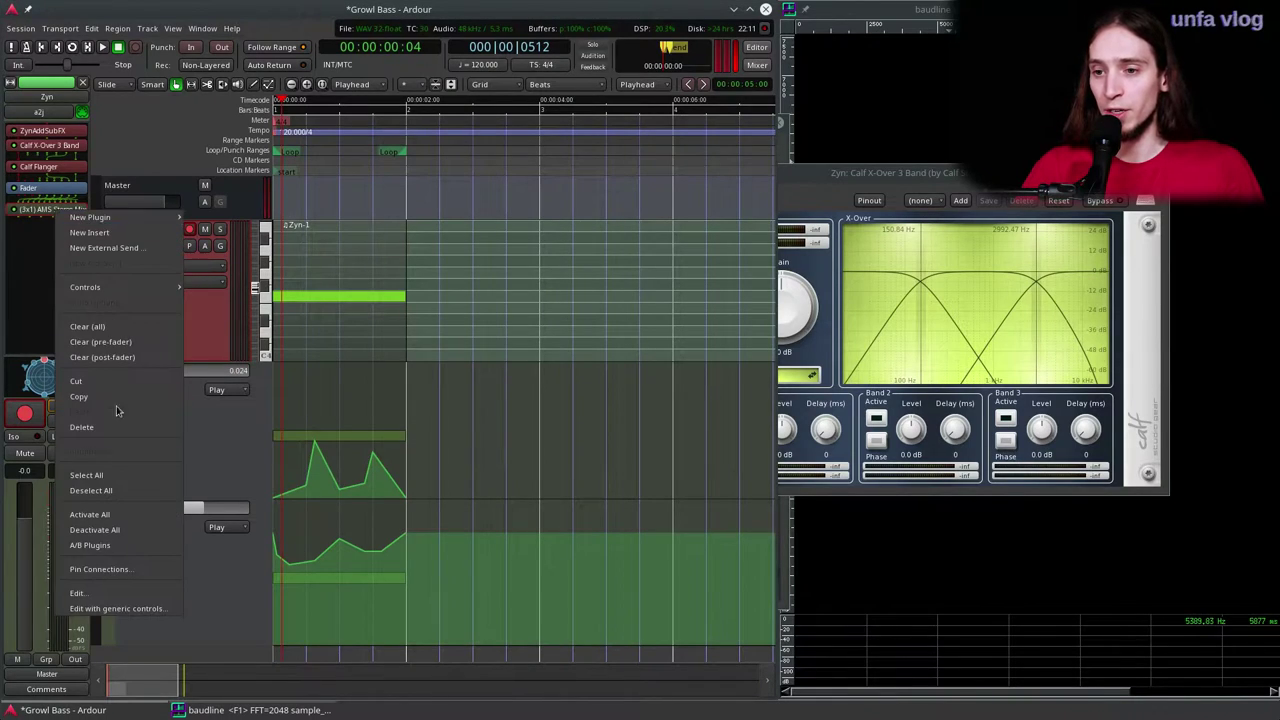
{"action": "left_click", "coordinate": [90, 569]}
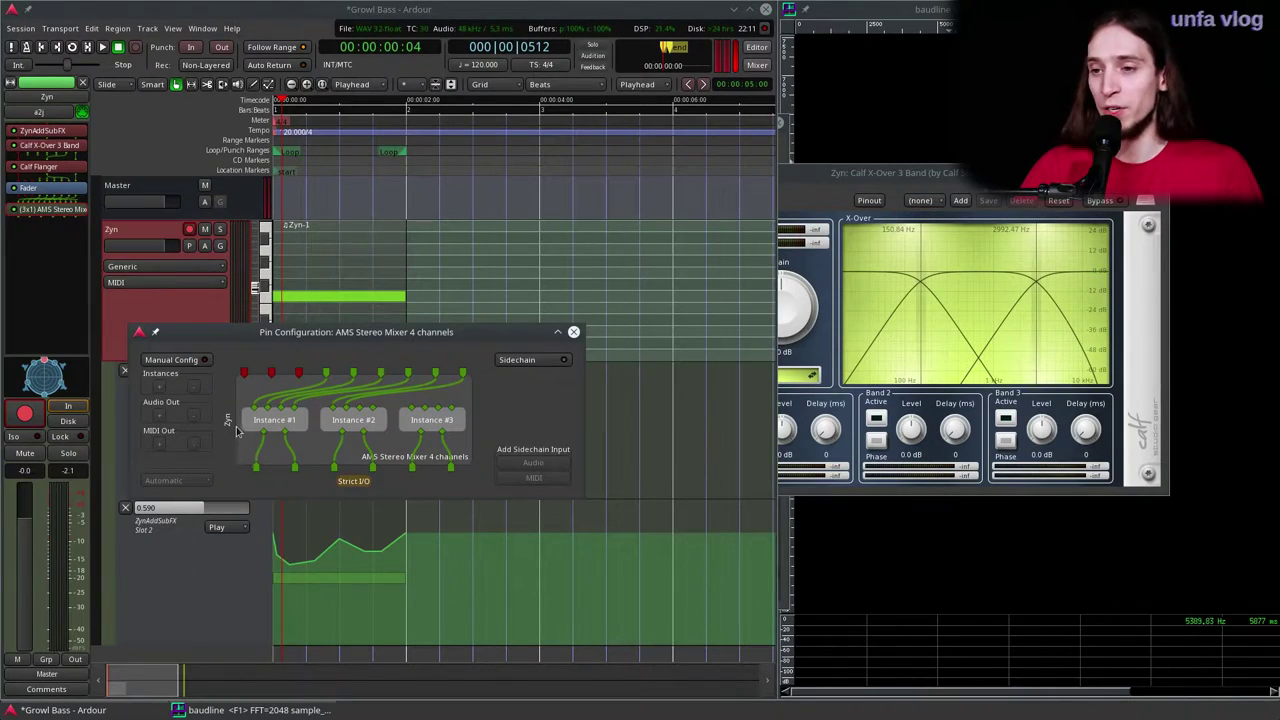
{"action": "left_click", "coordinate": [574, 333]}
{"action": "right_click", "coordinate": [80, 212]}
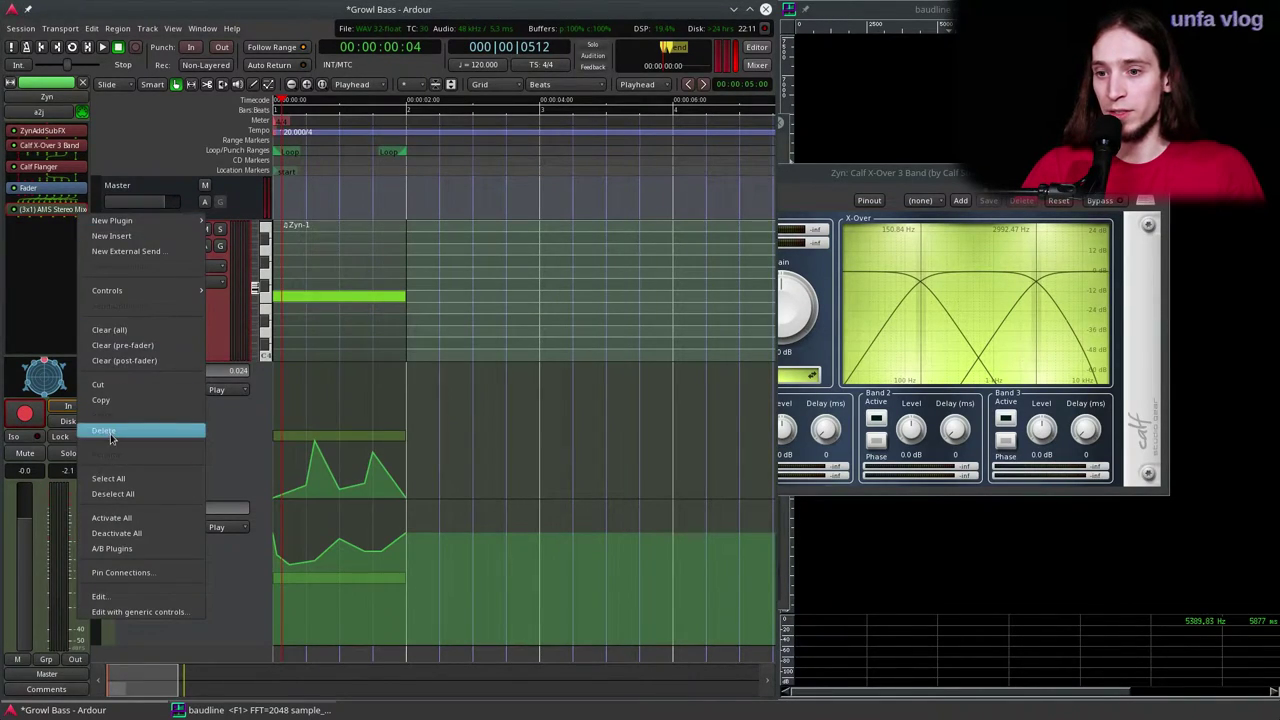
{"action": "left_click", "coordinate": [110, 438]}
Step: Add the AMS Mixer 4 channels plugin after the fader on the Zyn track
{"action": "right_click", "coordinate": [68, 186]}
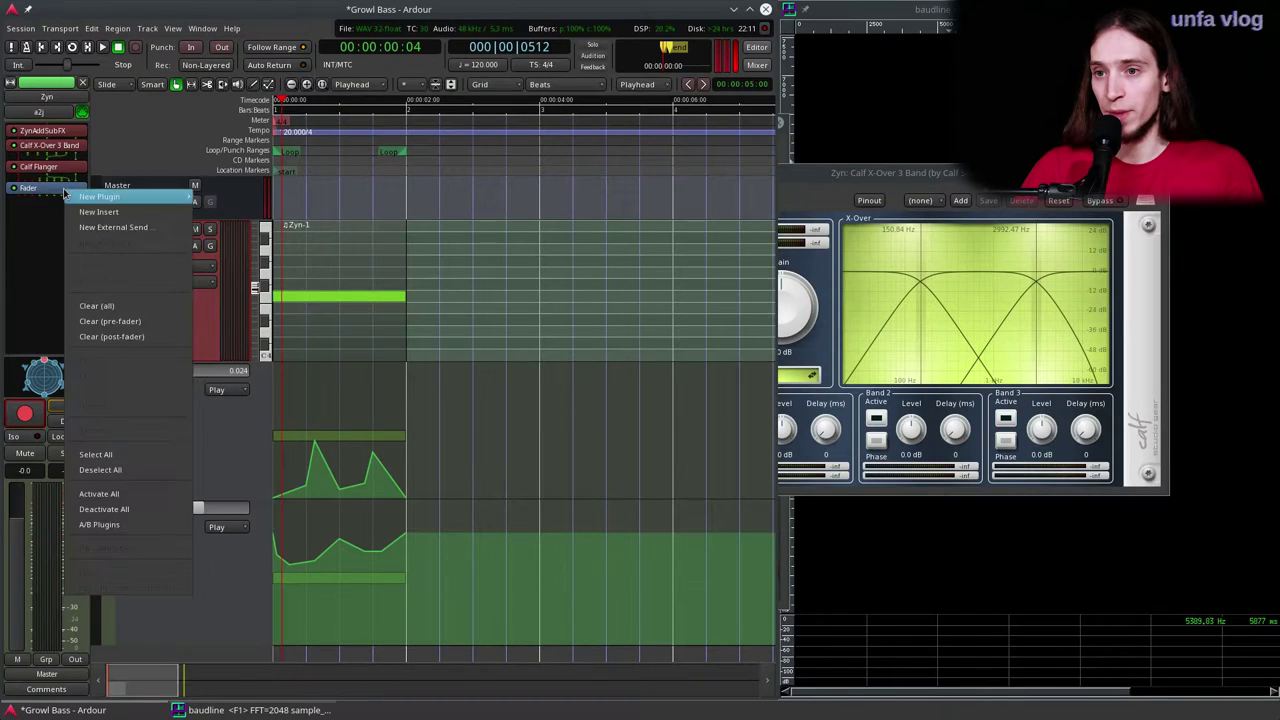
{"action": "mouse_move", "coordinate": [110, 199]}
{"action": "left_click", "coordinate": [261, 205]}
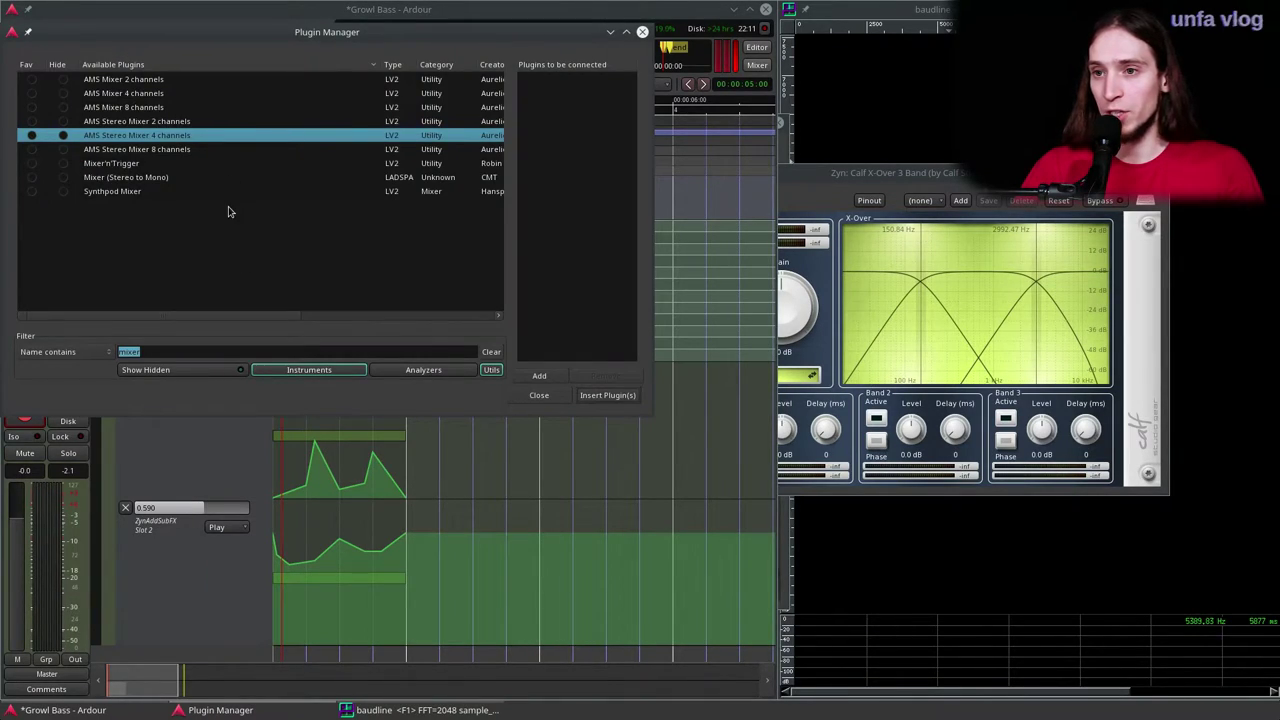
{"action": "left_click", "coordinate": [108, 150]}
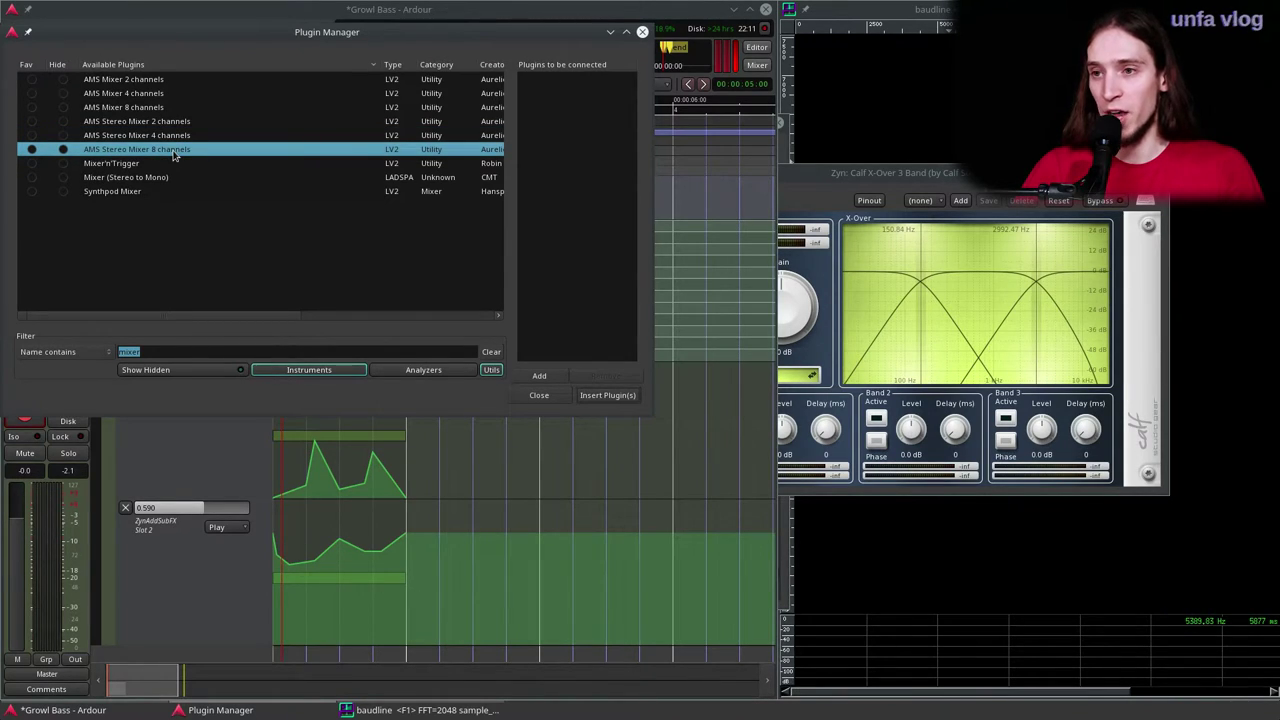
{"action": "left_click", "coordinate": [153, 94]}
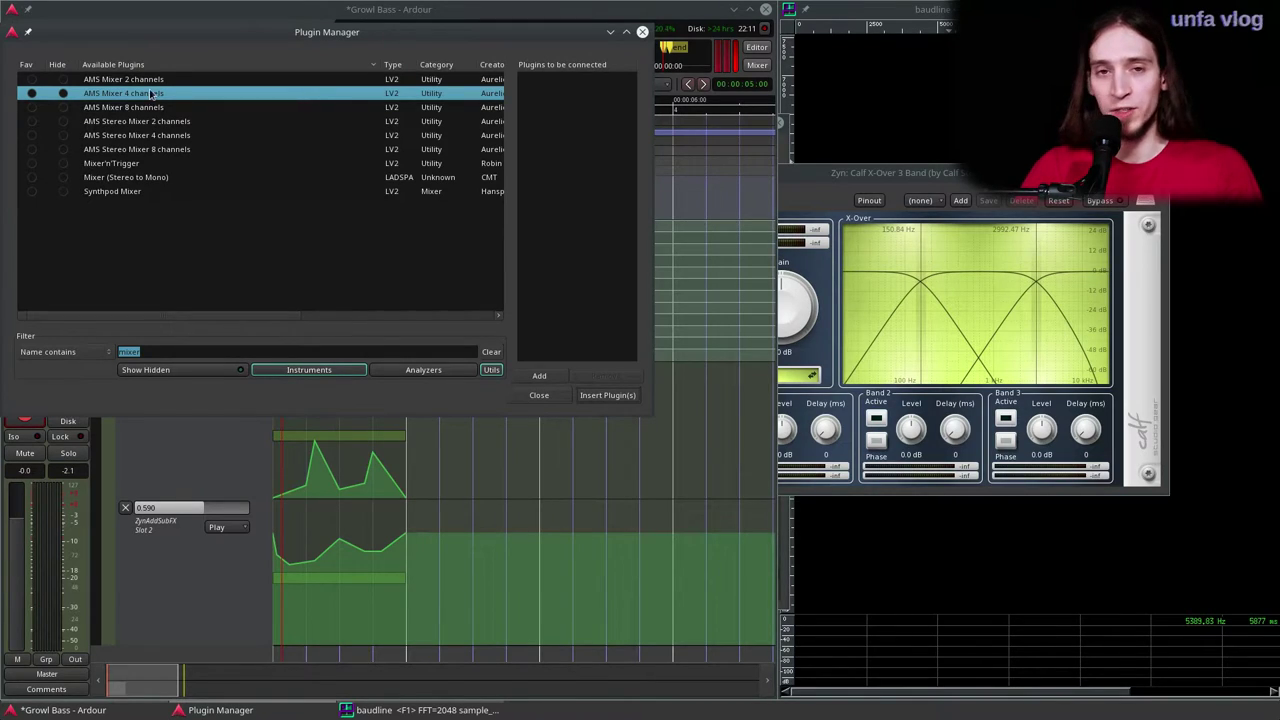
{"action": "double_click", "coordinate": [145, 93]}
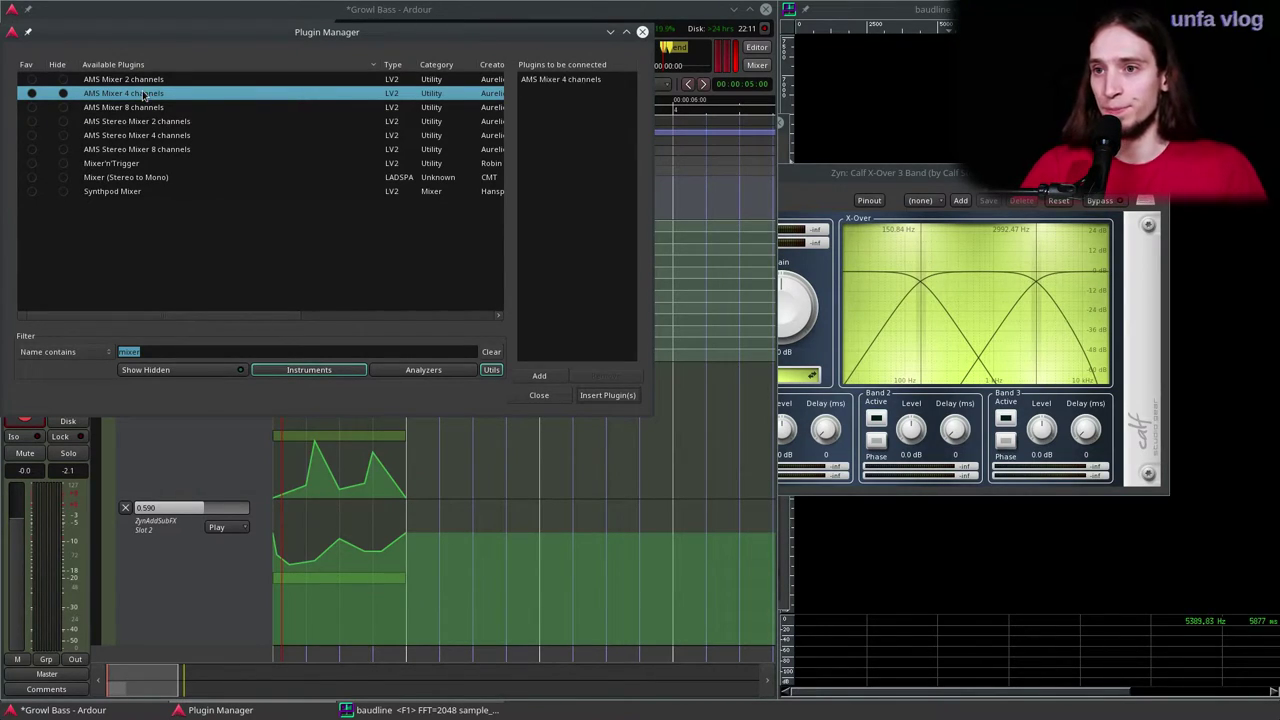
{"action": "left_click", "coordinate": [607, 395]}
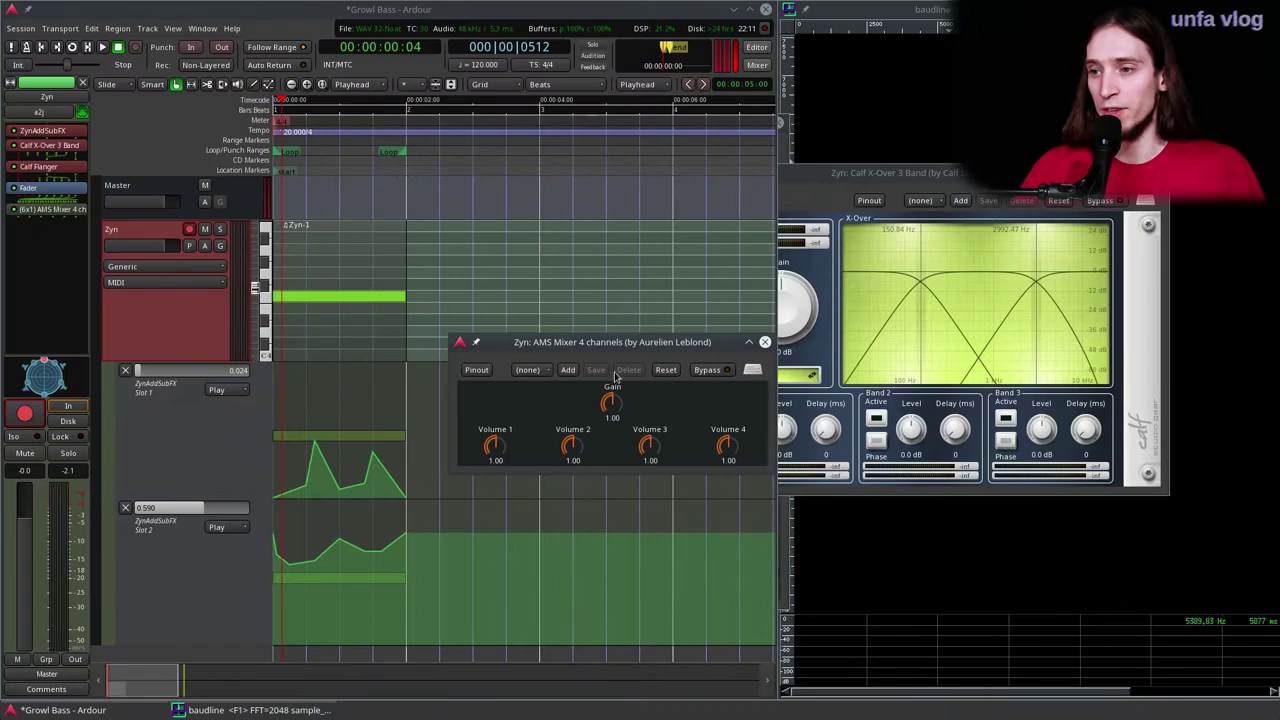
{"action": "left_click_drag", "start_coordinate": [578, 344], "coordinate": [462, 291]}
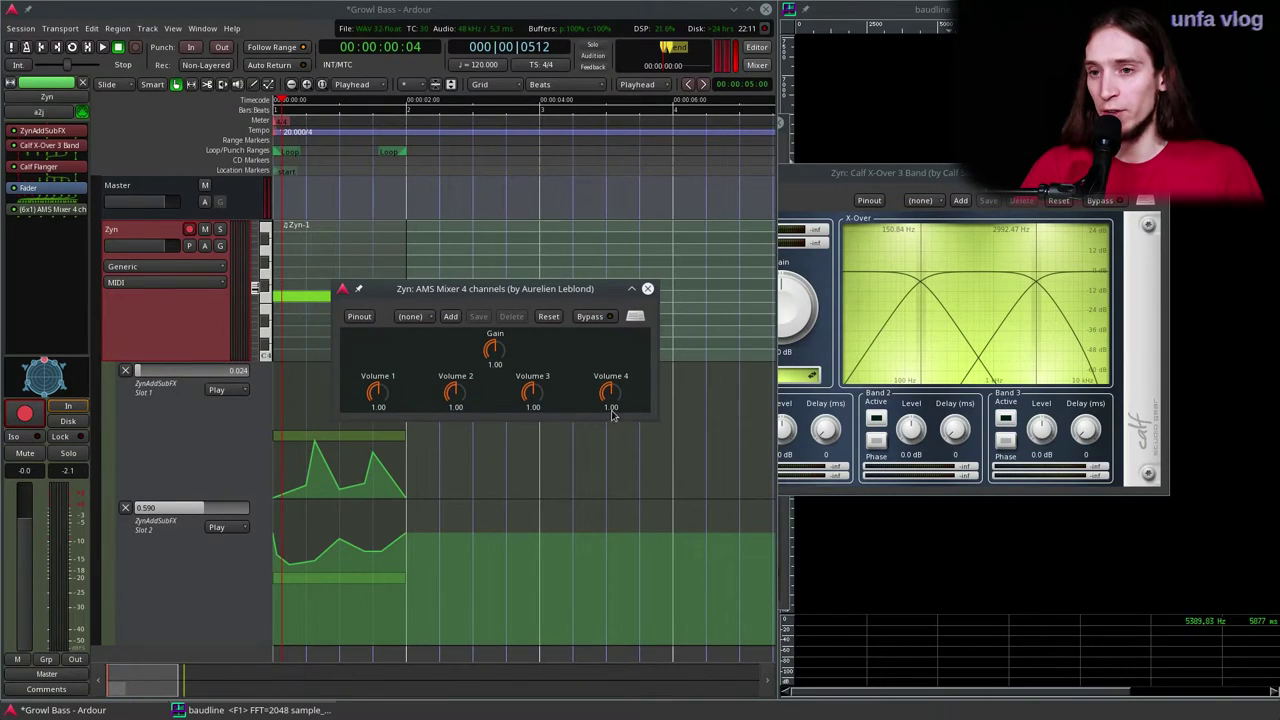
Step: Switch the AMS Mixer's pin configuration to manual and reduce it to two instances and two audio outputs
{"action": "left_click", "coordinate": [56, 209]}
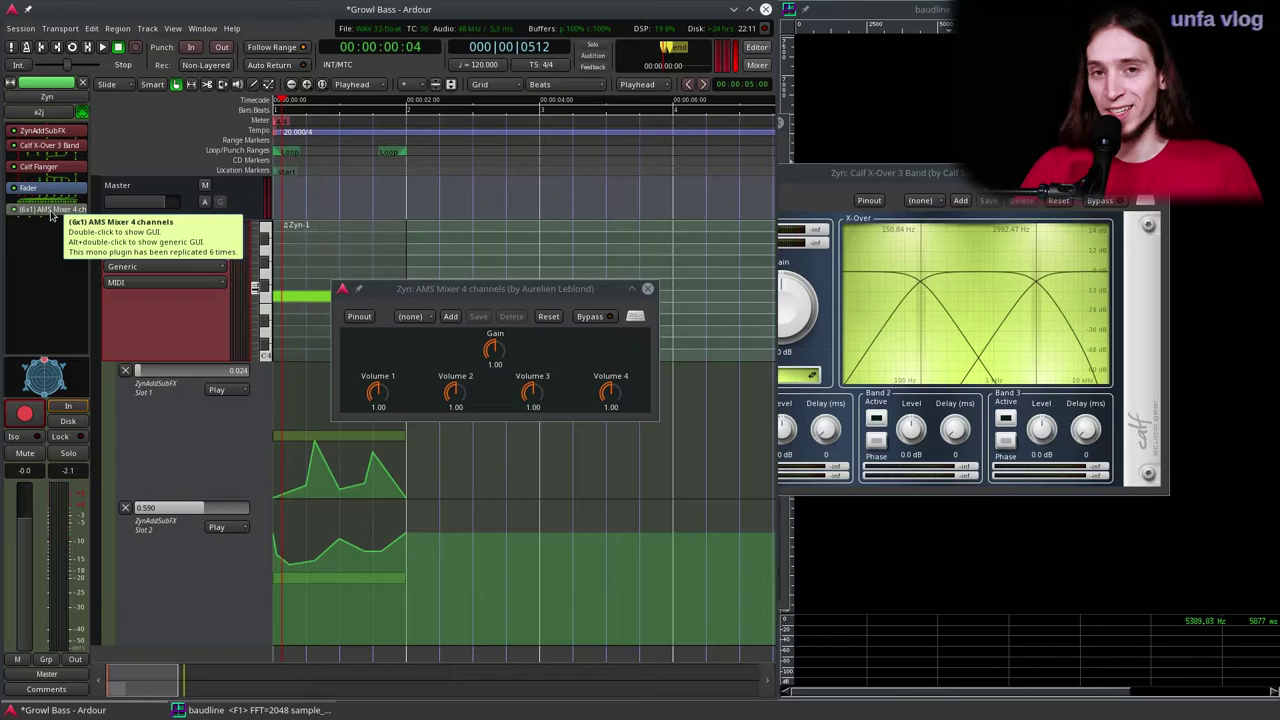
{"action": "right_click", "coordinate": [51, 214]}
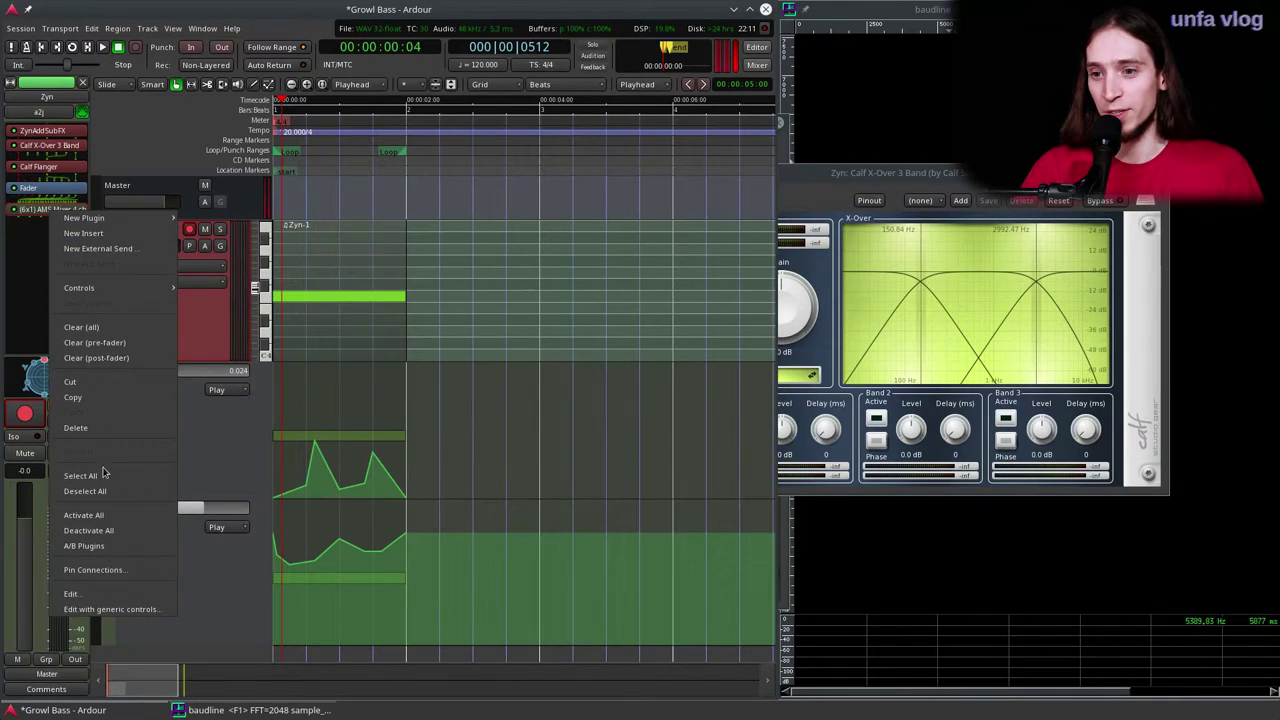
{"action": "left_click", "coordinate": [95, 570]}
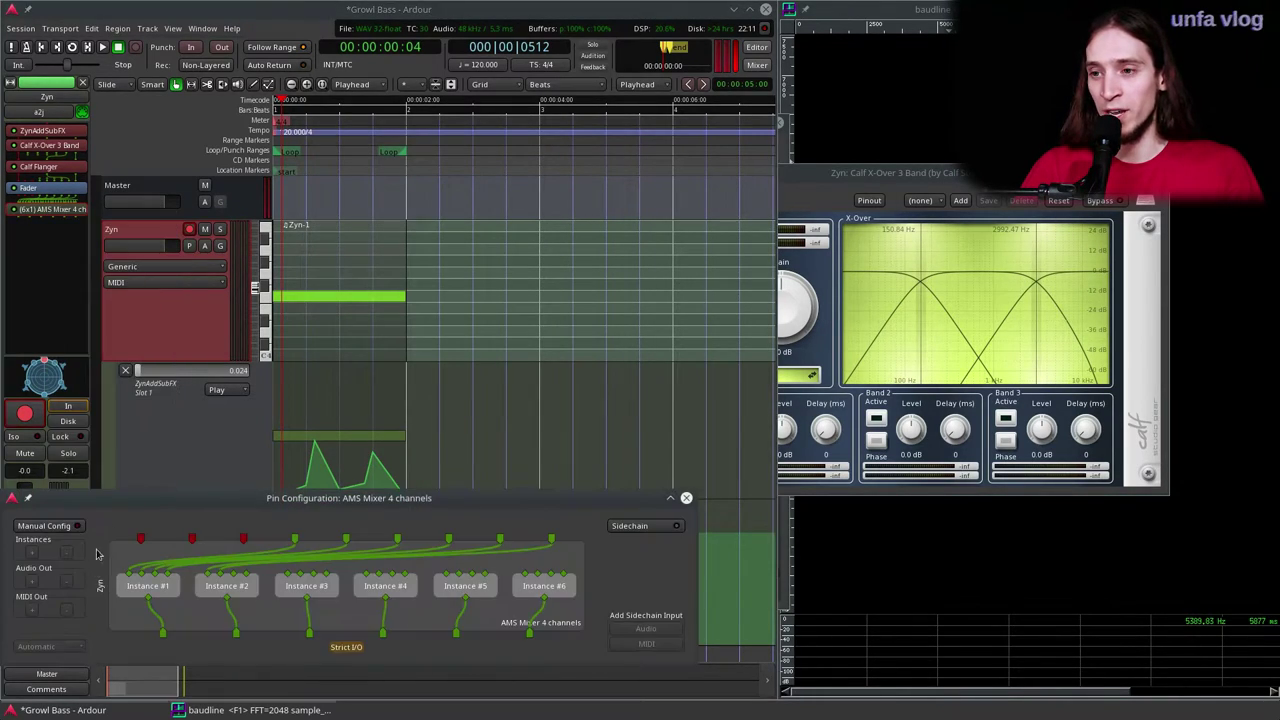
{"action": "left_click_drag", "start_coordinate": [425, 500], "coordinate": [419, 318]}
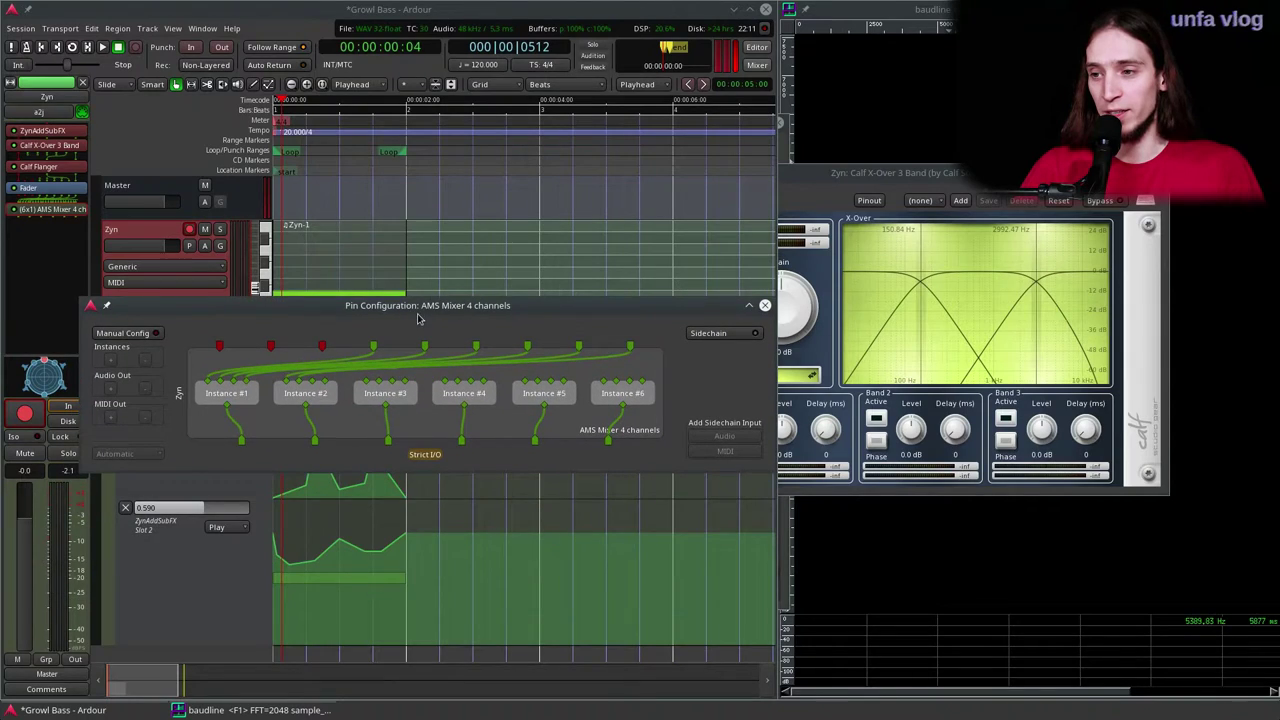
{"action": "left_click", "coordinate": [137, 337]}
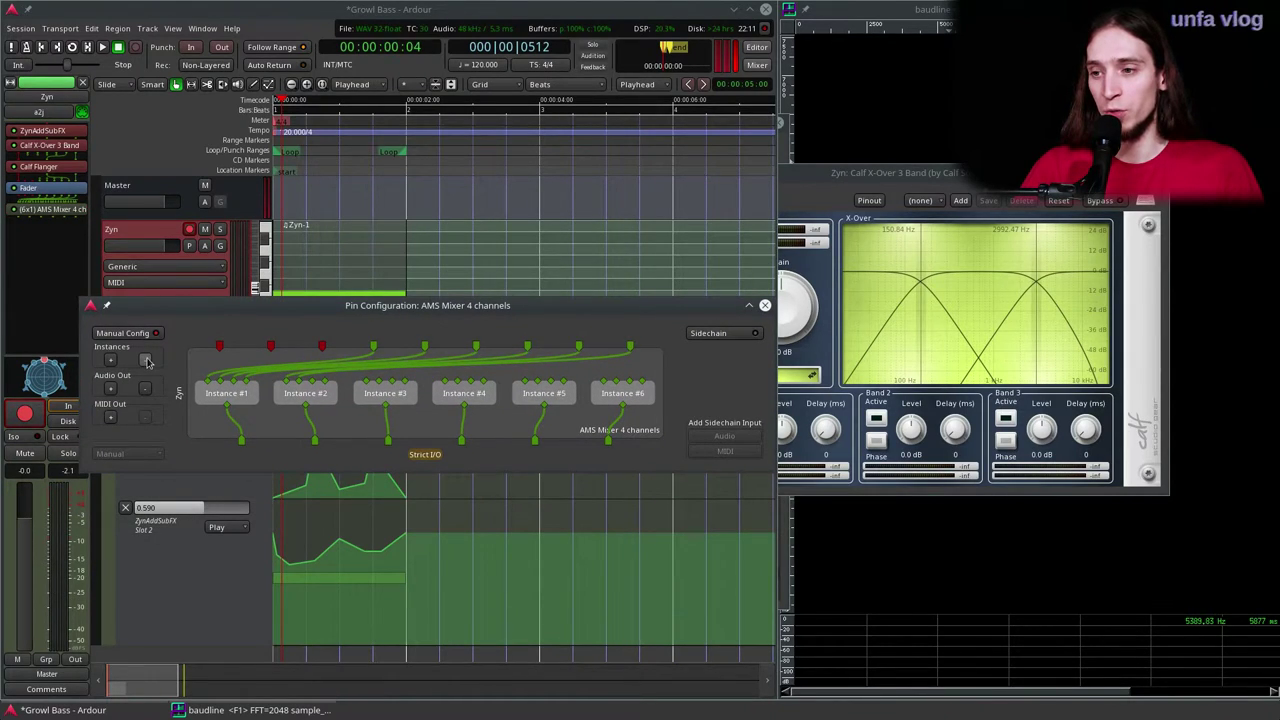
{"action": "left_click", "coordinate": [146, 362]}
{"action": "left_click", "coordinate": [146, 362]}
{"action": "left_click", "coordinate": [146, 362]}
{"action": "left_click", "coordinate": [146, 362]}
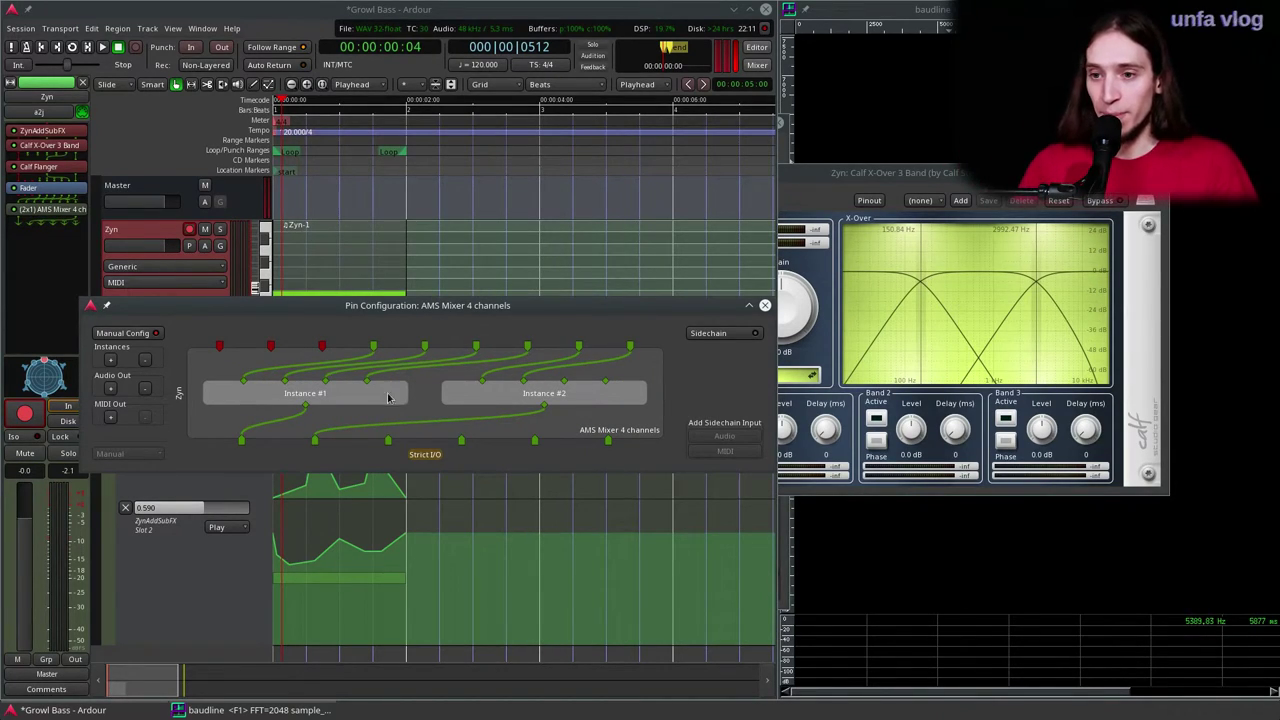
{"action": "left_click", "coordinate": [145, 390]}
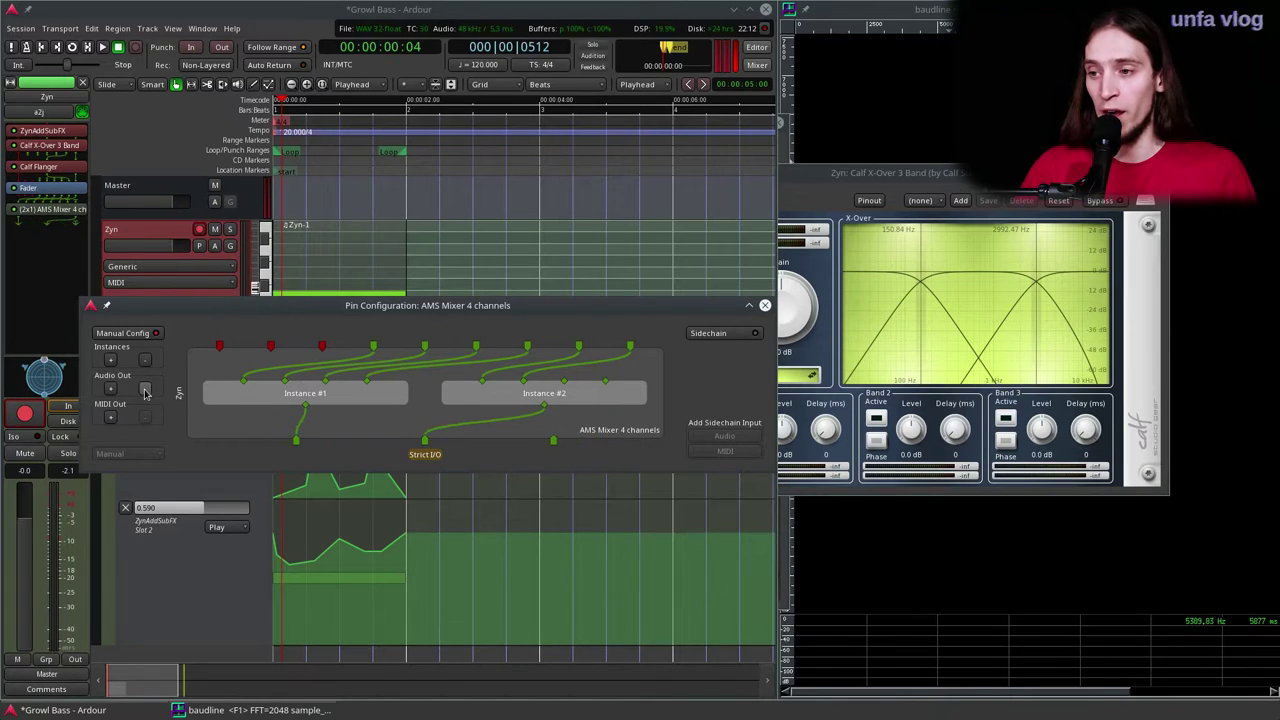
{"action": "left_click", "coordinate": [145, 390]}
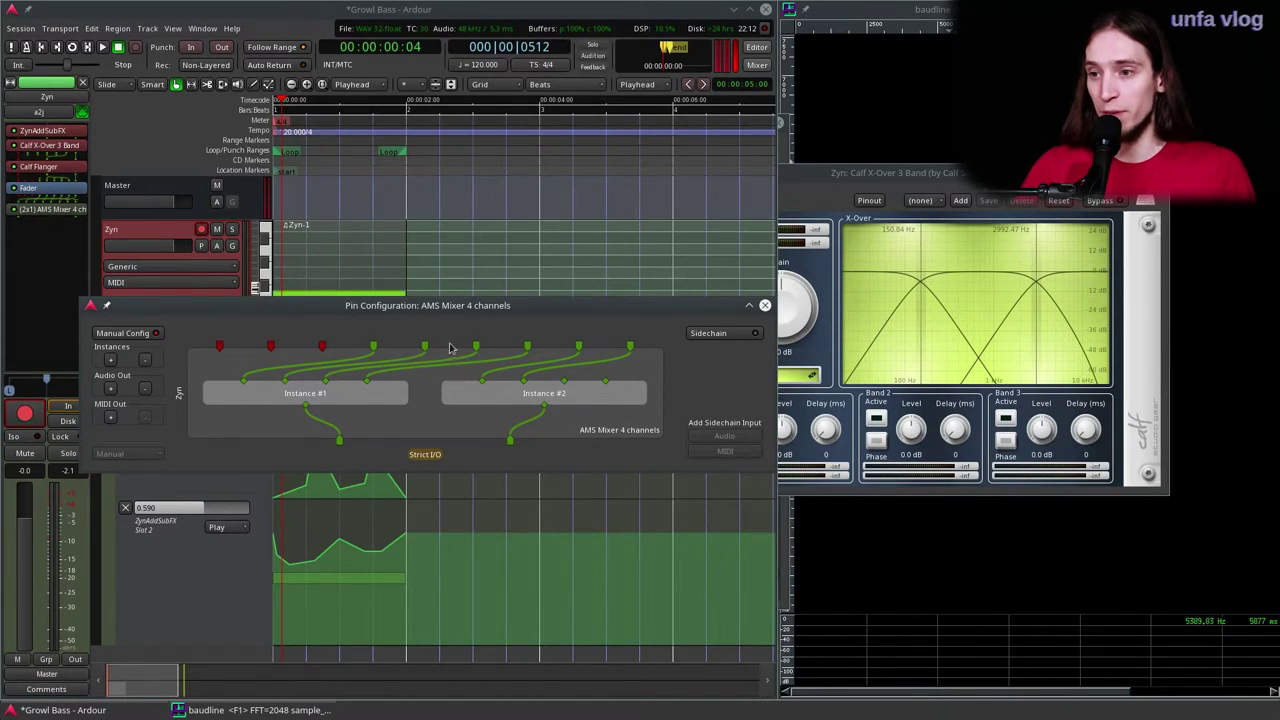
Step: Route the three bands' left channels to the first AMS Mixer instance and right channels to the second, leaving each fourth input unconnected
{"action": "left_click_drag", "start_coordinate": [425, 348], "coordinate": [483, 372]}
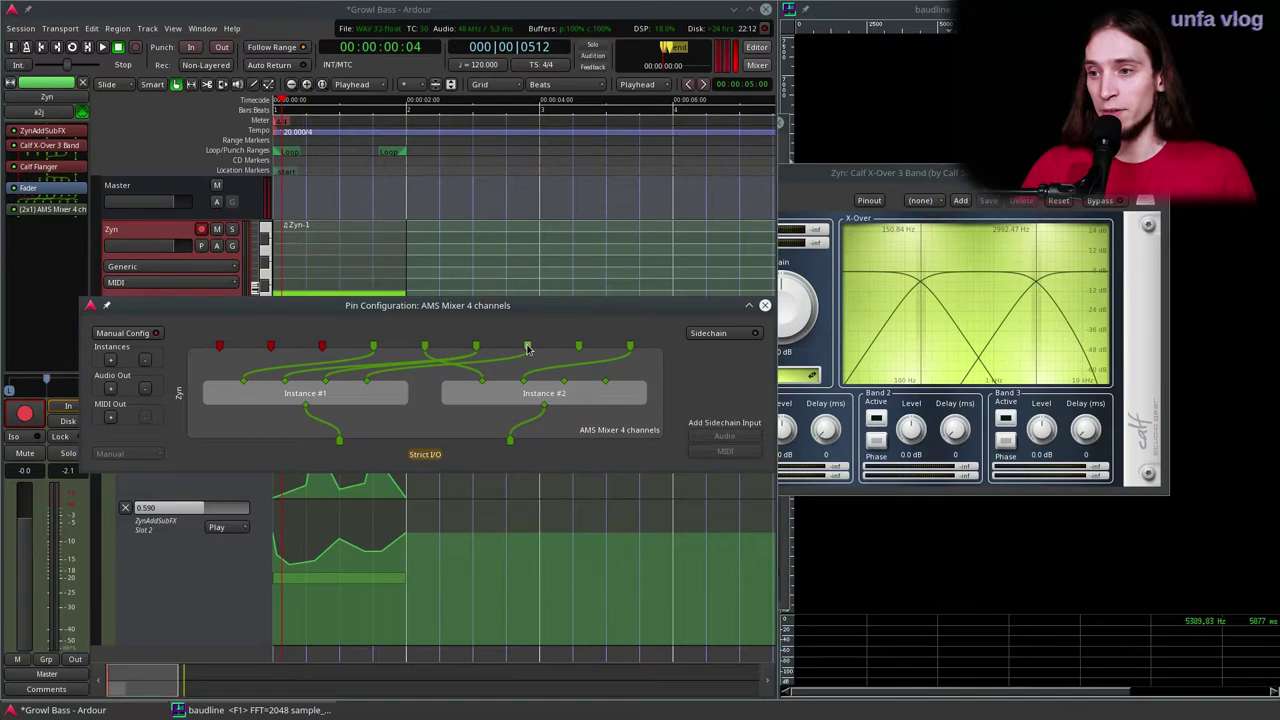
{"action": "left_click_drag", "start_coordinate": [528, 348], "coordinate": [522, 382]}
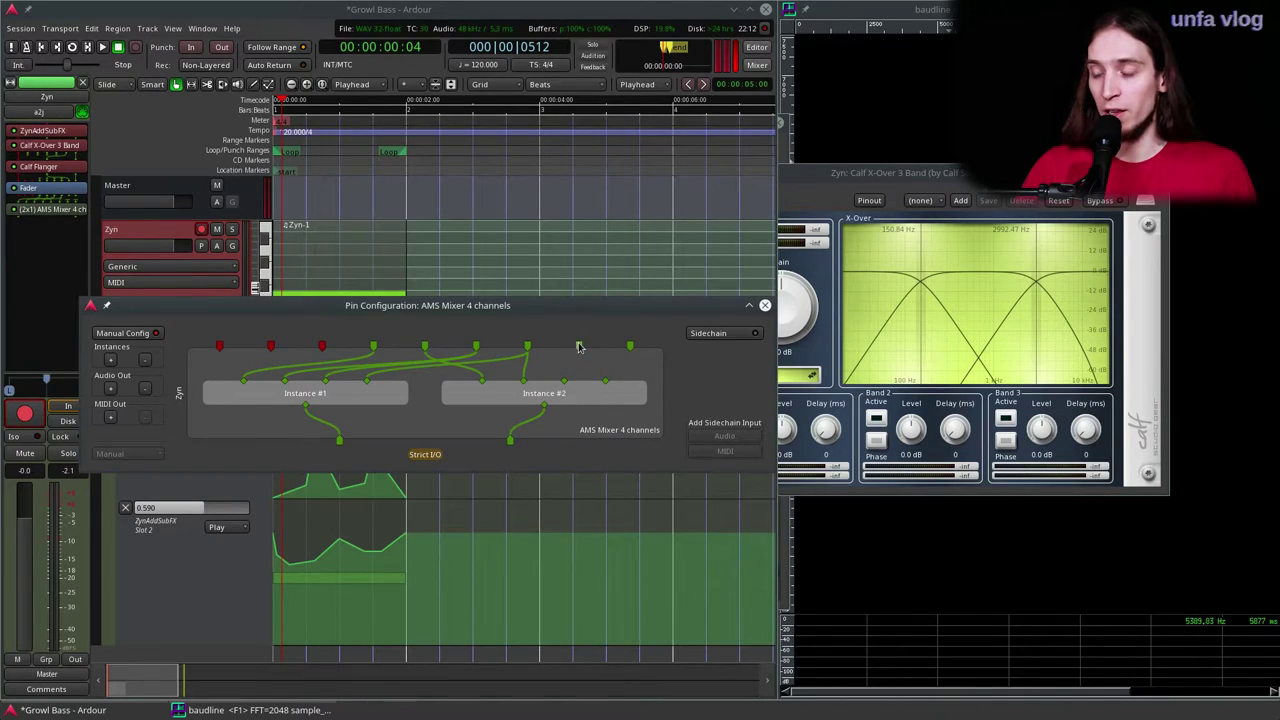
{"action": "left_click_drag", "start_coordinate": [579, 347], "coordinate": [324, 384]}
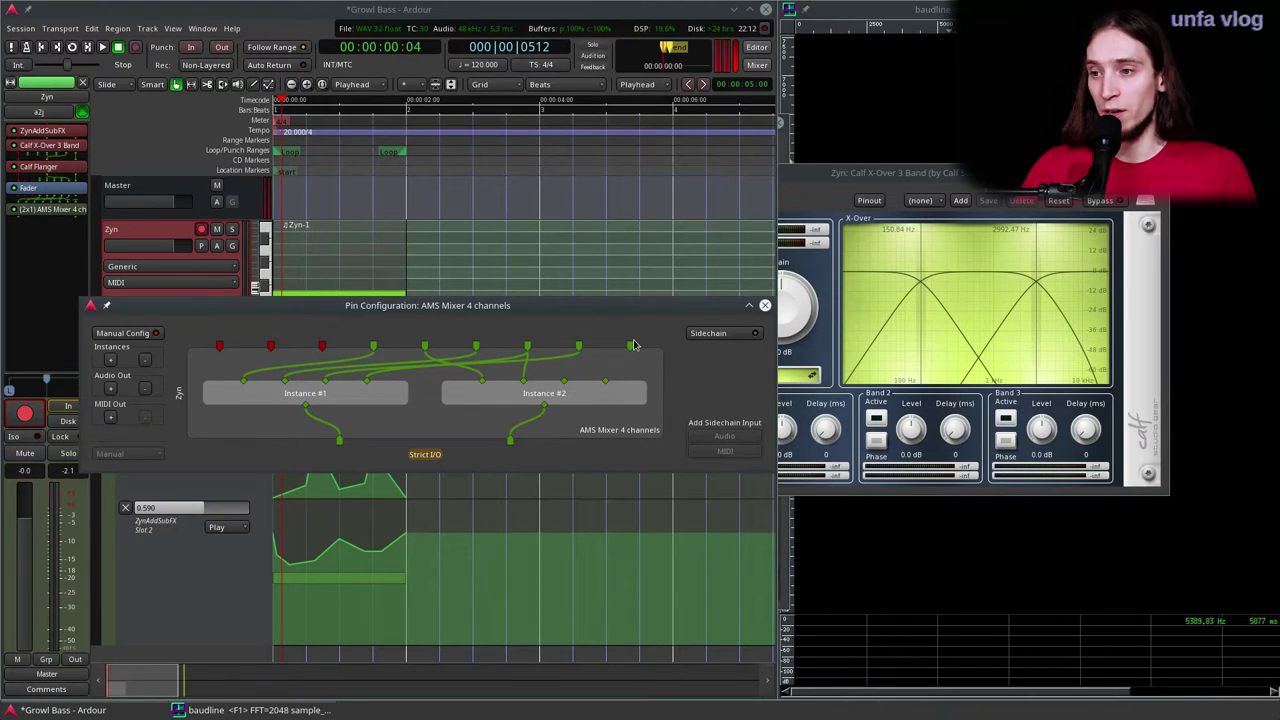
{"action": "left_click_drag", "start_coordinate": [631, 347], "coordinate": [564, 380]}
{"action": "left_click_drag", "start_coordinate": [578, 297], "coordinate": [511, 137]}
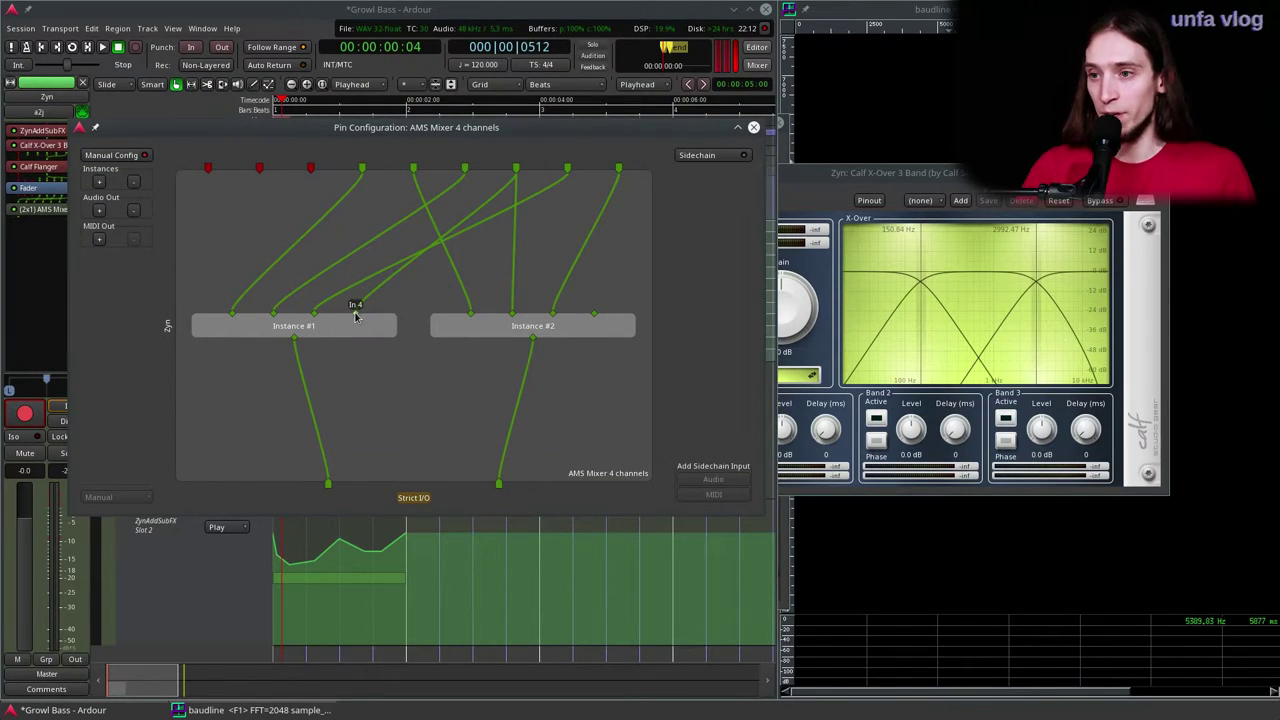
{"action": "left_click", "coordinate": [355, 317]}
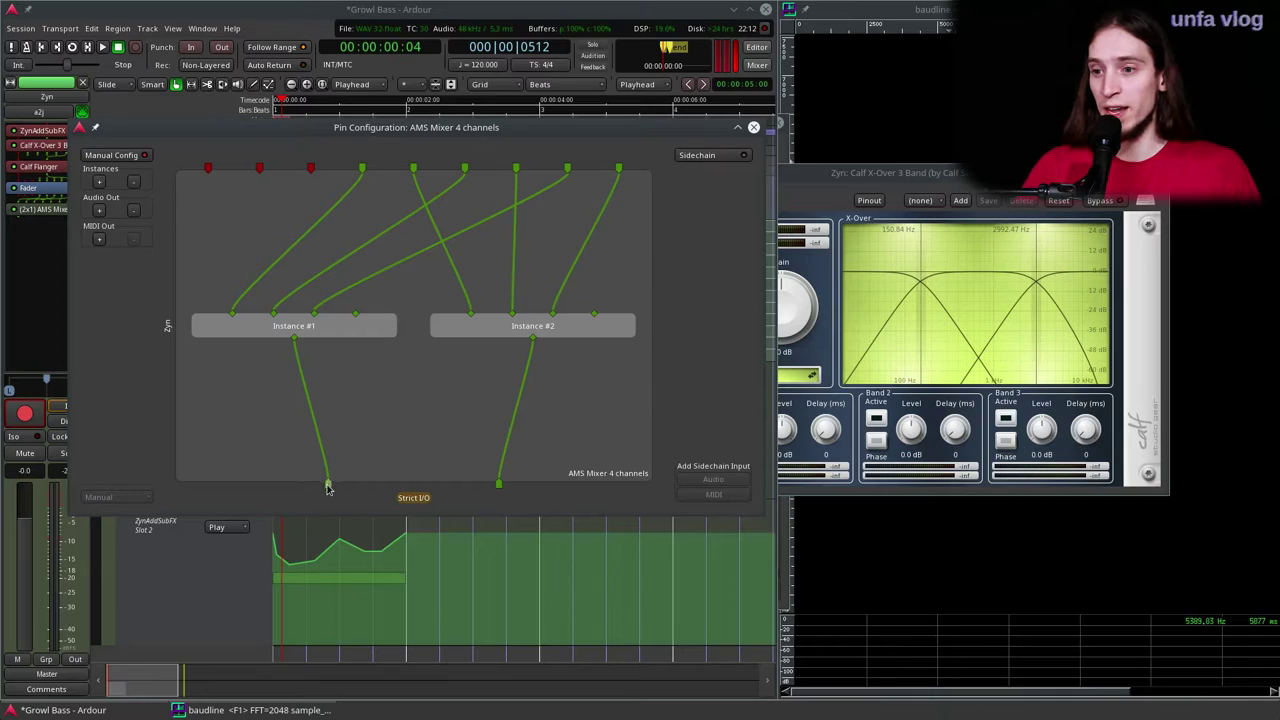
{"action": "left_click", "coordinate": [754, 128]}
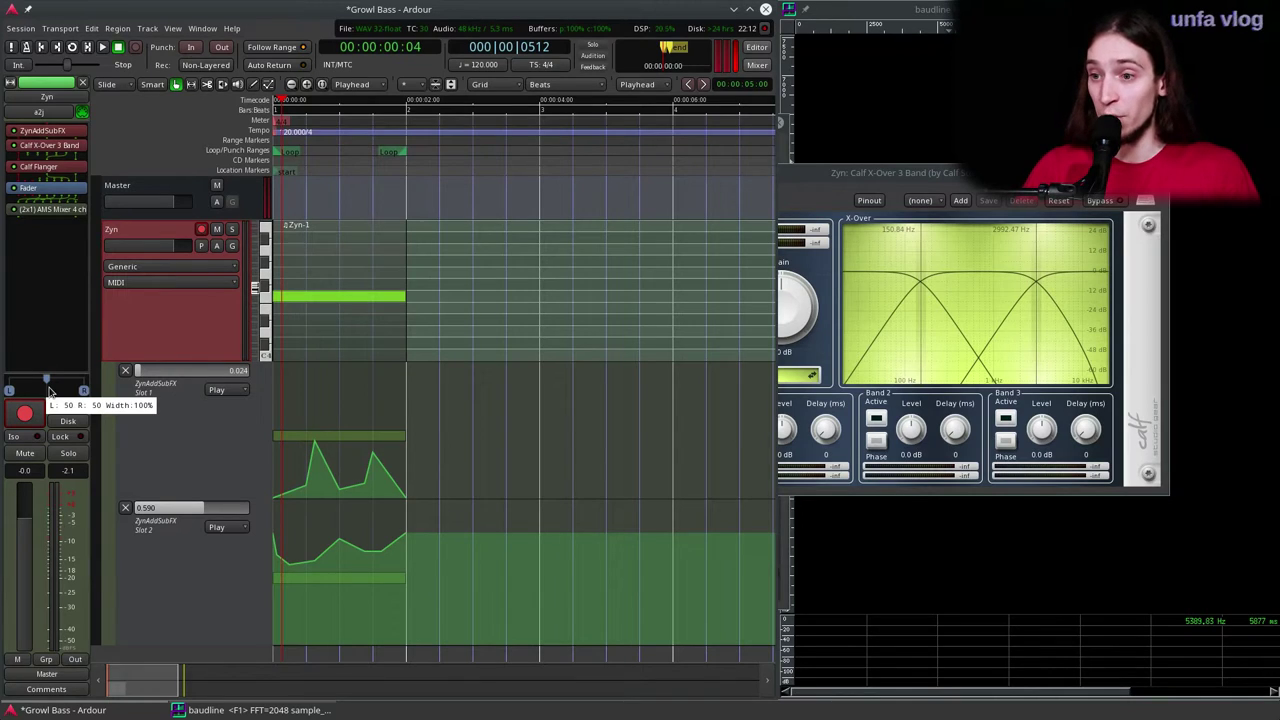
Step: Play the Zyn track through the mixer and reactivate bands 2 and 3 in the Calf X-Over
{"action": "left_click_drag", "start_coordinate": [336, 163], "coordinate": [205, 194]}
{"action": "key", "text": "space"}
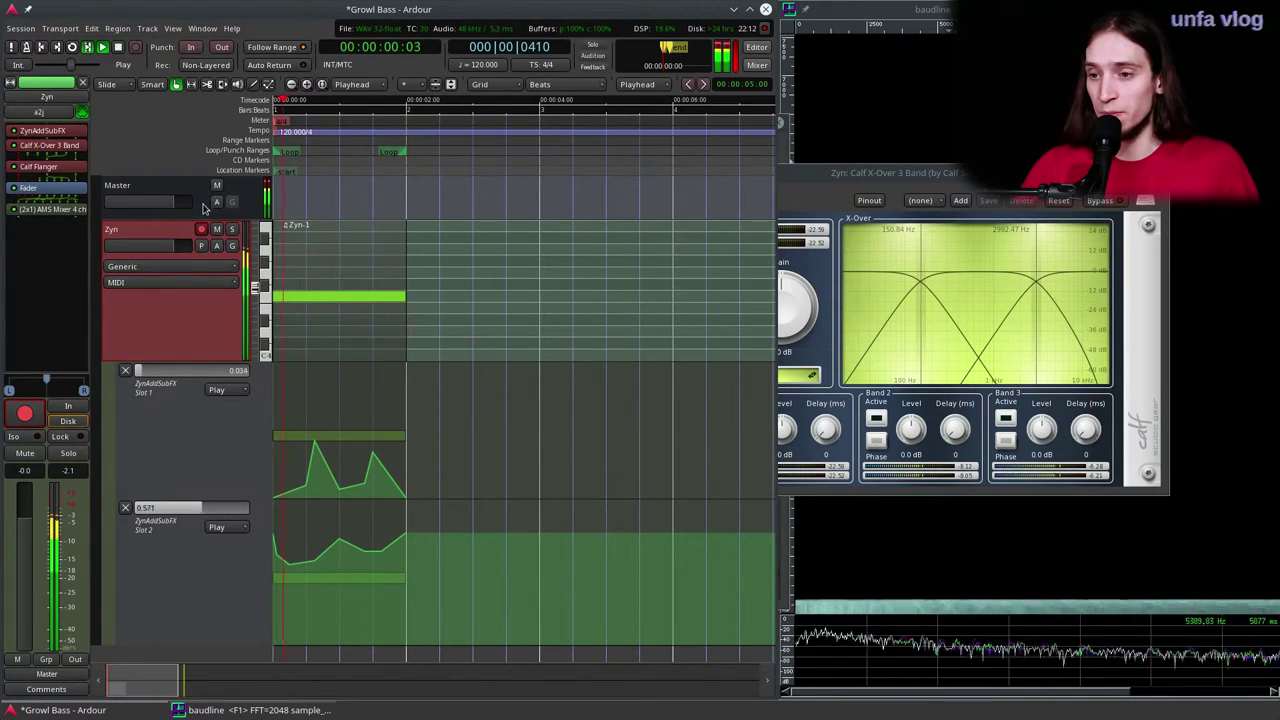
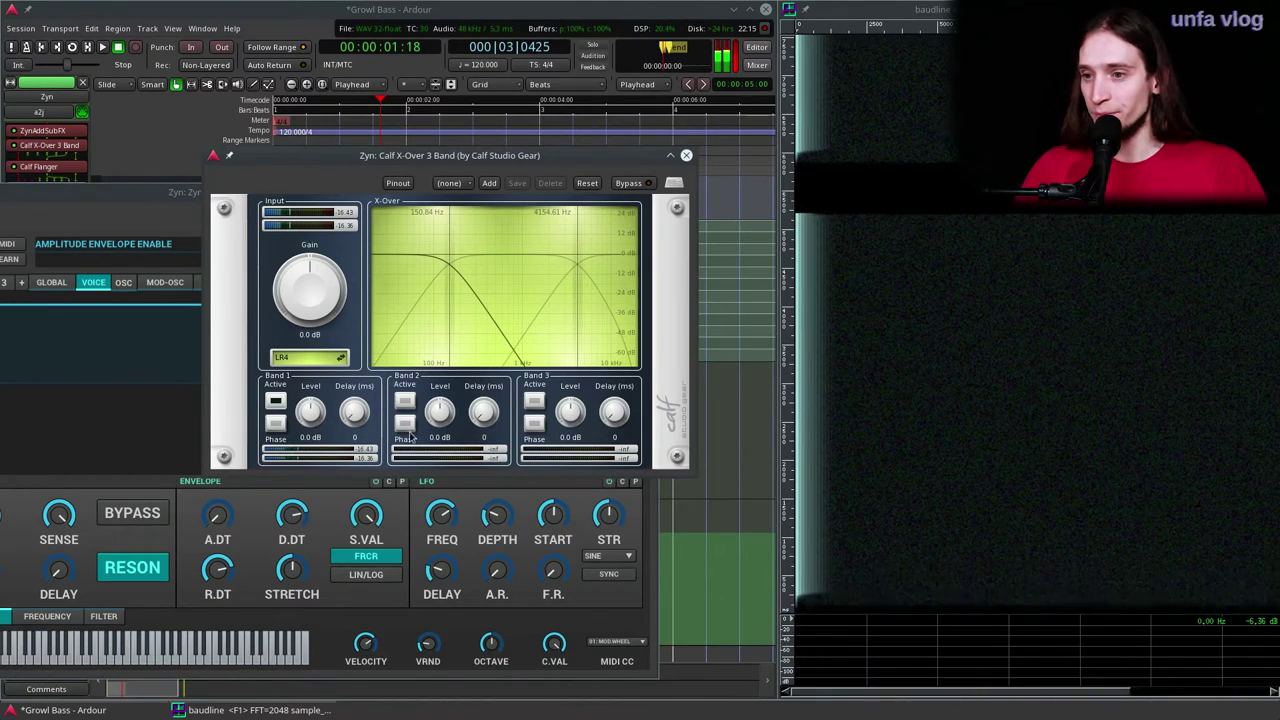
{"action": "left_click", "coordinate": [405, 401]}
{"action": "left_click", "coordinate": [533, 402]}
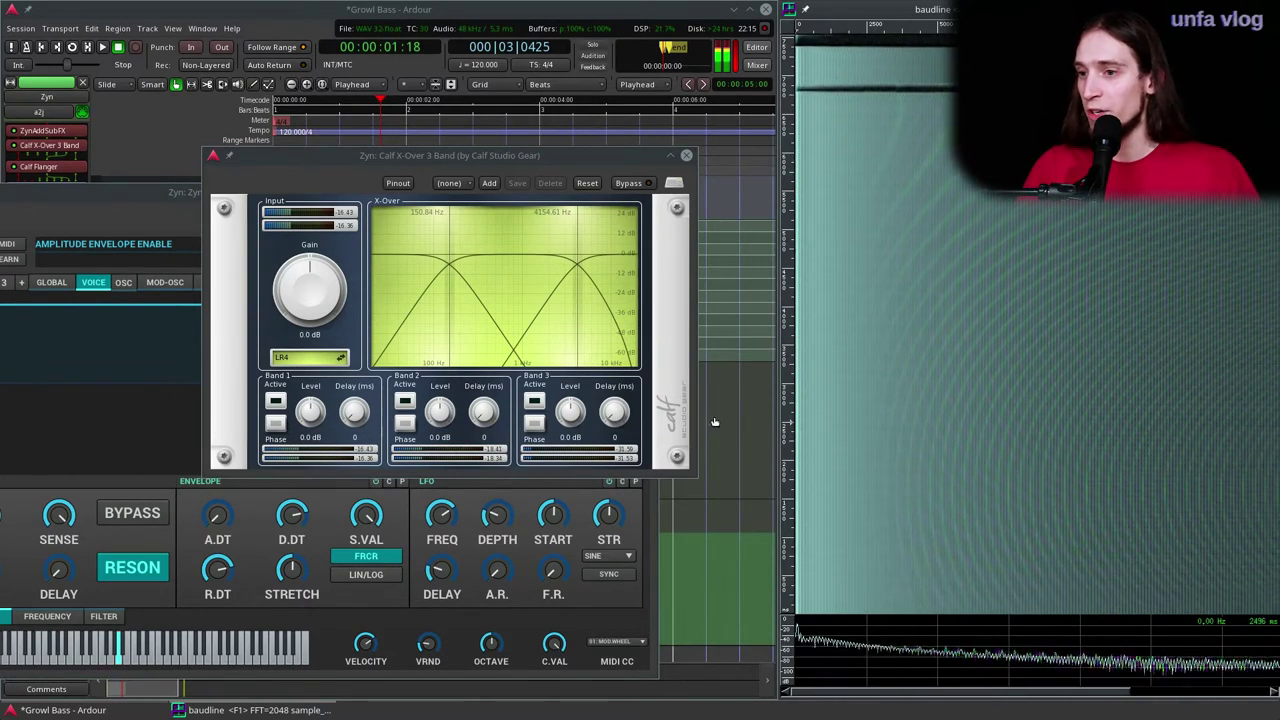
Step: Set the ZynAddSubFX part to monophonic with portamento enabled and shorten the portamento time
{"action": "left_click_drag", "start_coordinate": [143, 196], "coordinate": [391, 171]}
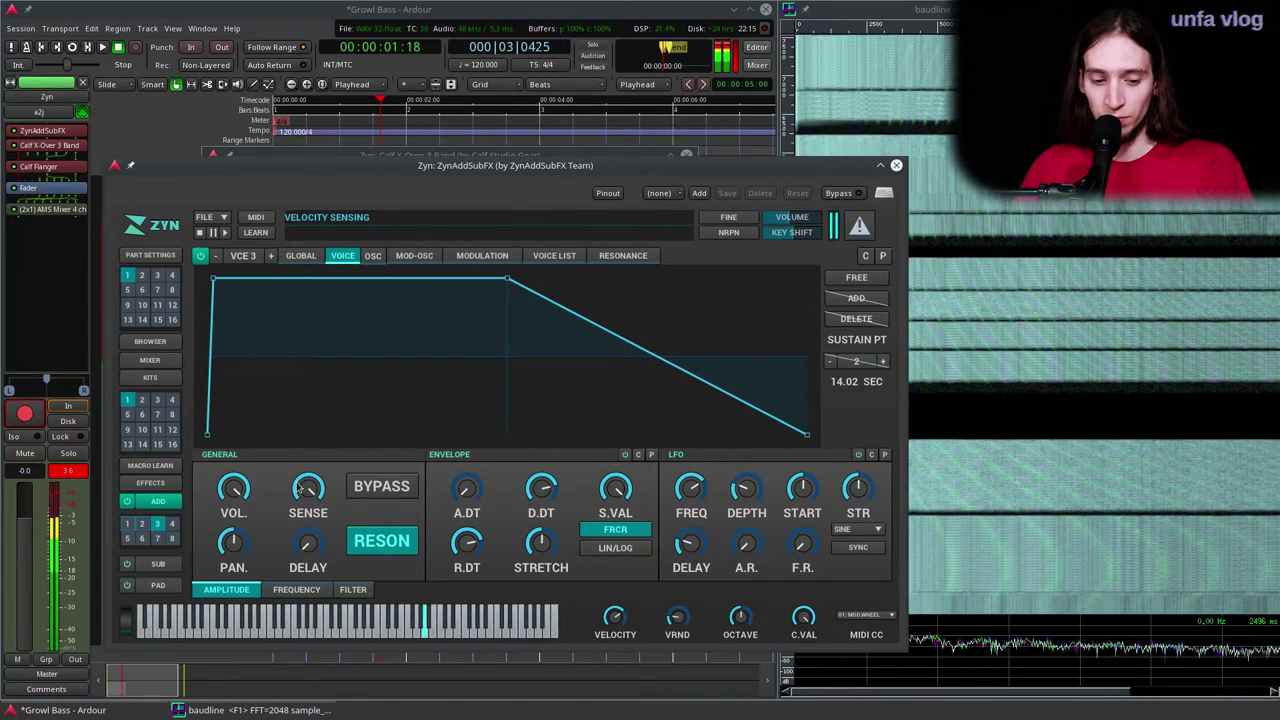
{"action": "left_click", "coordinate": [153, 257]}
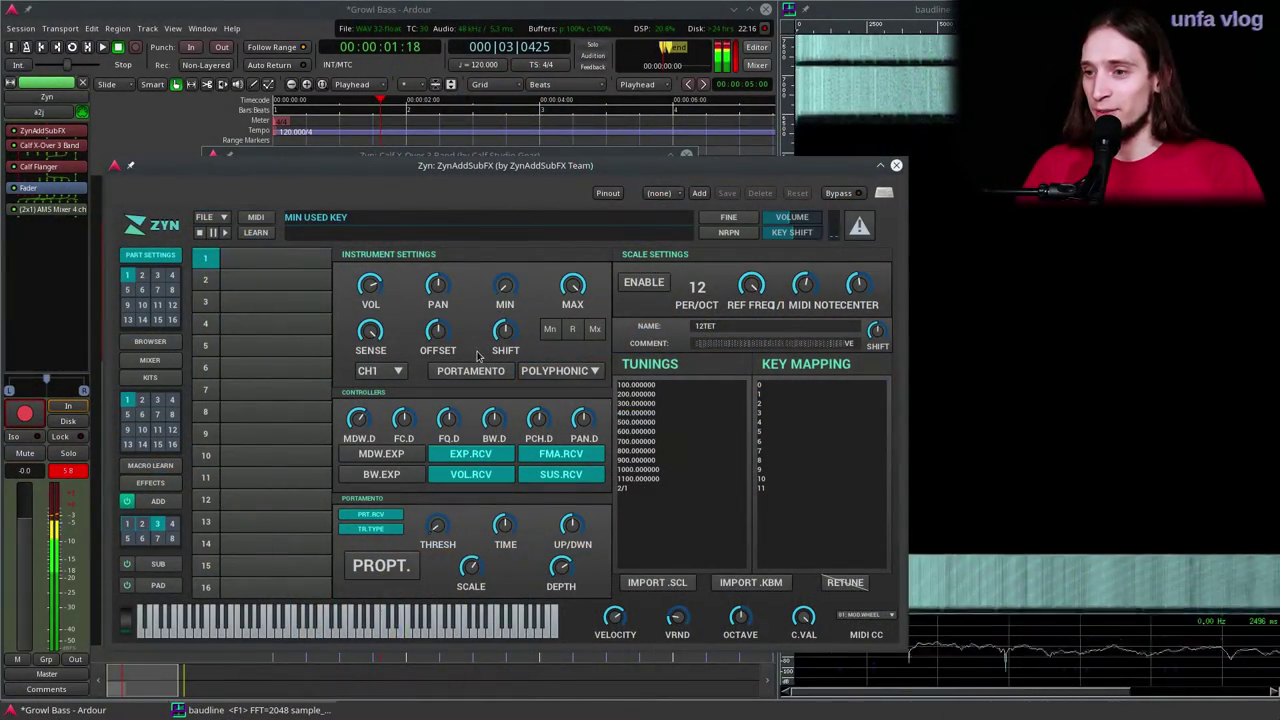
{"action": "left_click", "coordinate": [566, 370]}
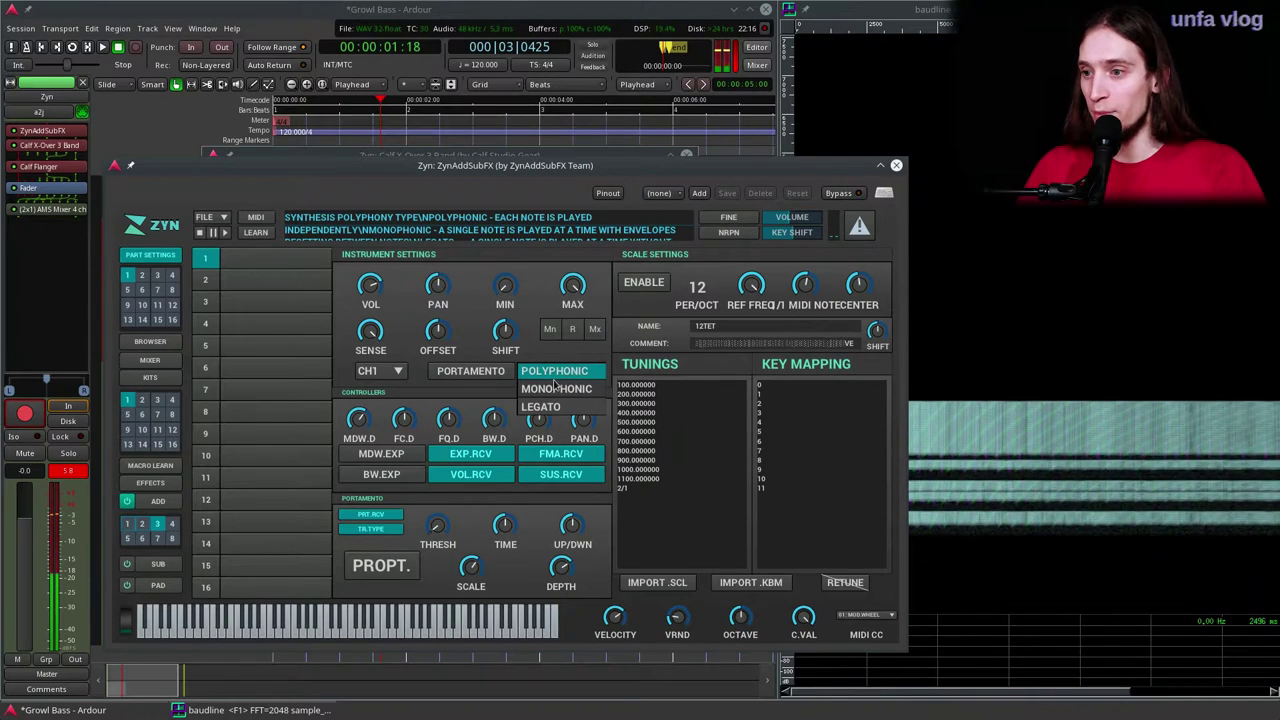
{"action": "left_click", "coordinate": [547, 392]}
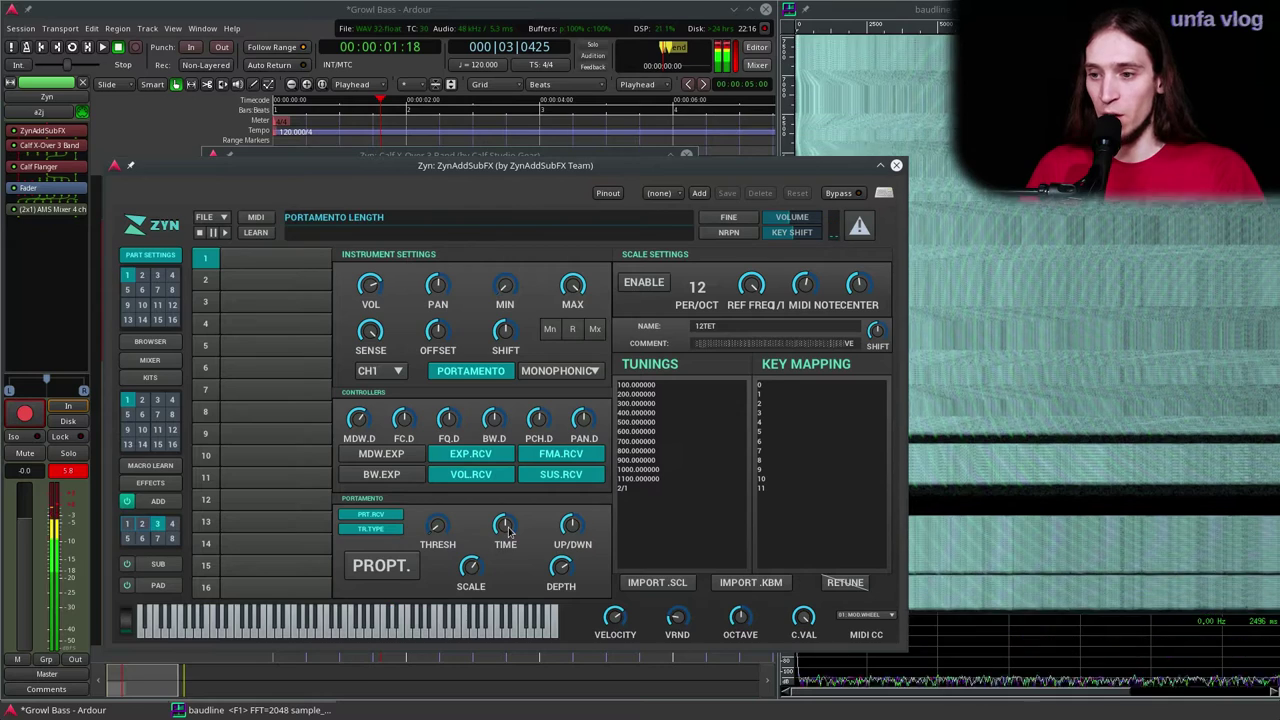
{"action": "left_click_drag", "start_coordinate": [508, 532], "coordinate": [523, 590]}
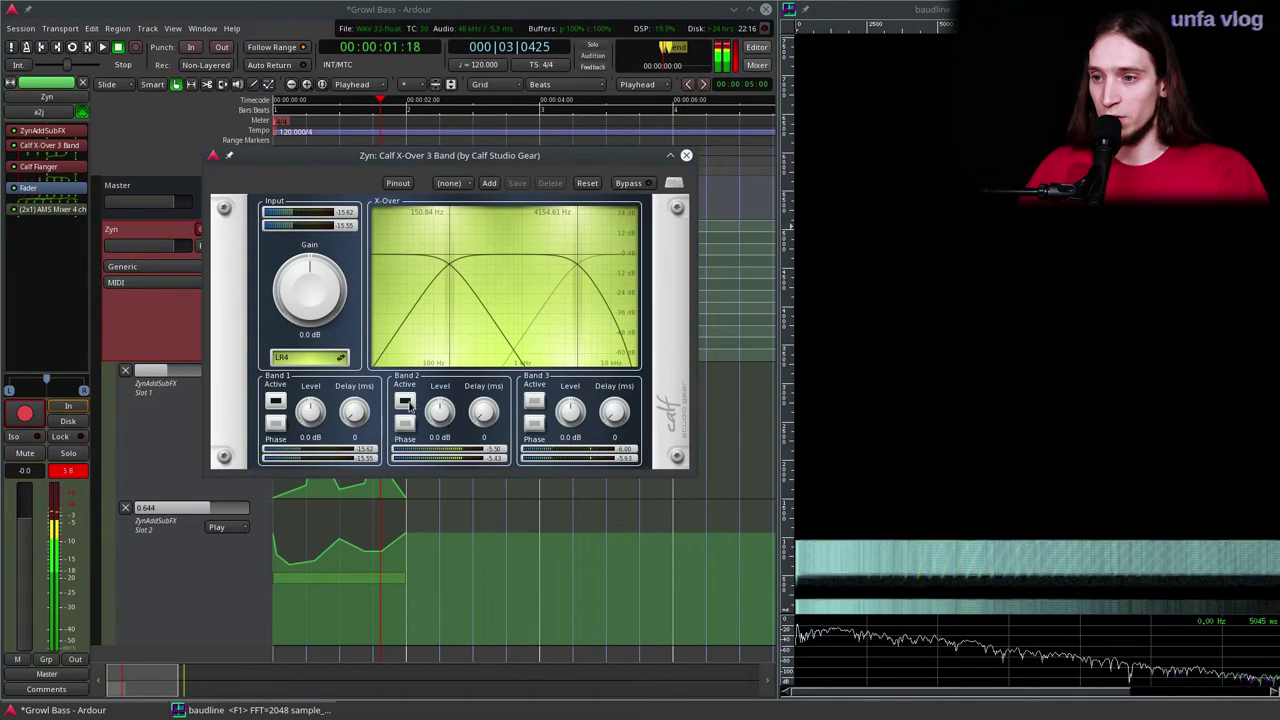
Step: Audition the Calf X-Over with band 2 muted, reactivate the bands, and lower band 3's level to about -0.9 dB
{"action": "left_click", "coordinate": [405, 402]}
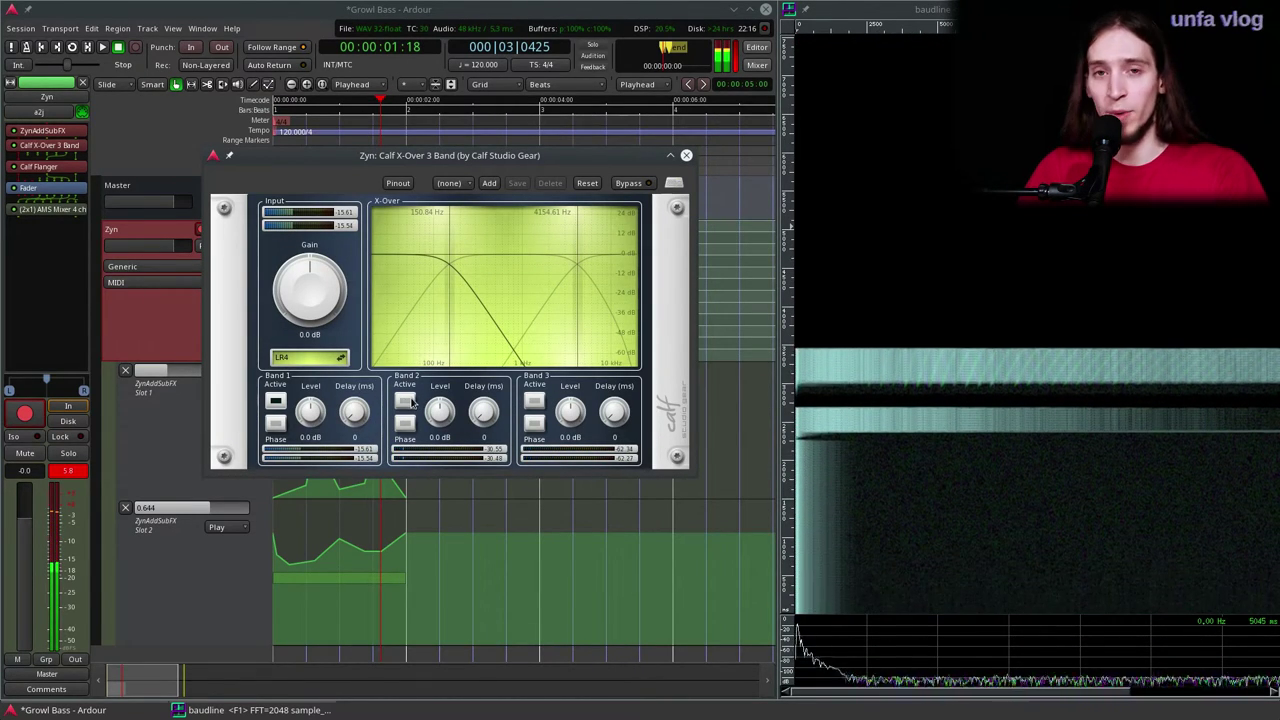
{"action": "left_click", "coordinate": [405, 402]}
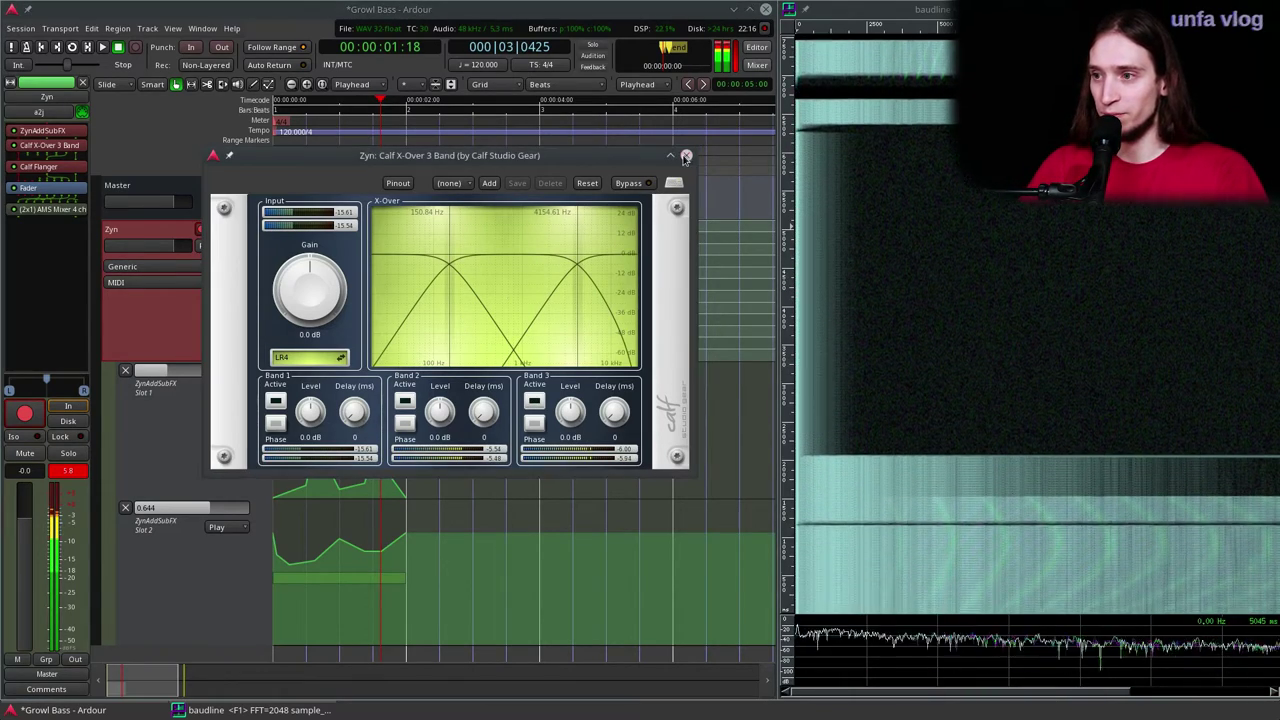
{"action": "left_click_drag", "start_coordinate": [573, 412], "coordinate": [573, 437]}
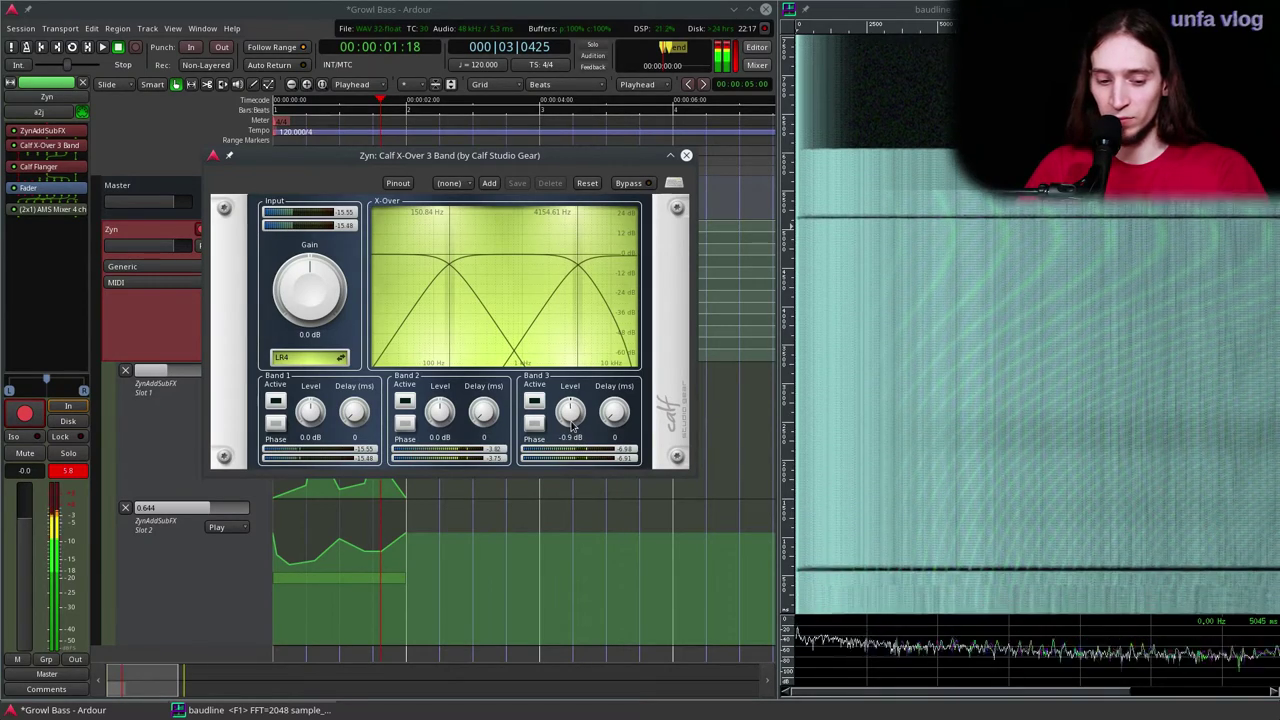
{"action": "left_click", "coordinate": [686, 156]}
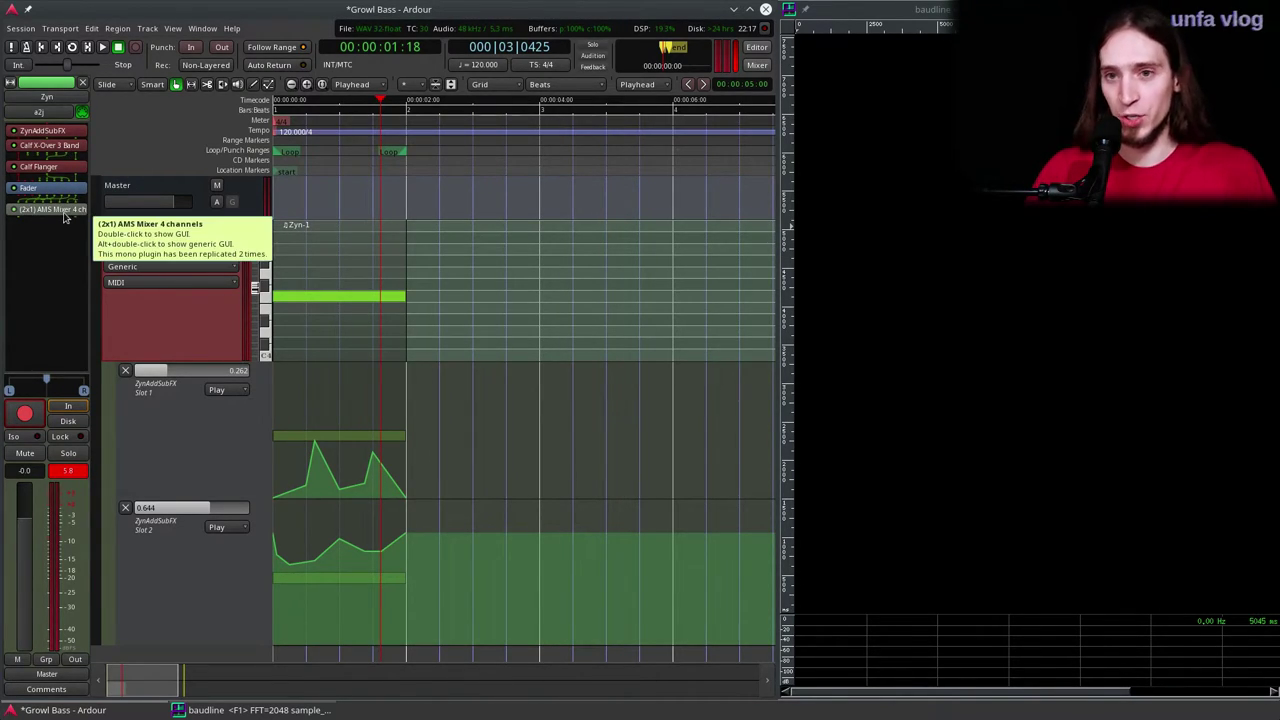
Step: Add the GxZita_rev1-Stereo reverb from the favorites before the fader on the Zyn track
{"action": "right_click", "coordinate": [45, 190]}
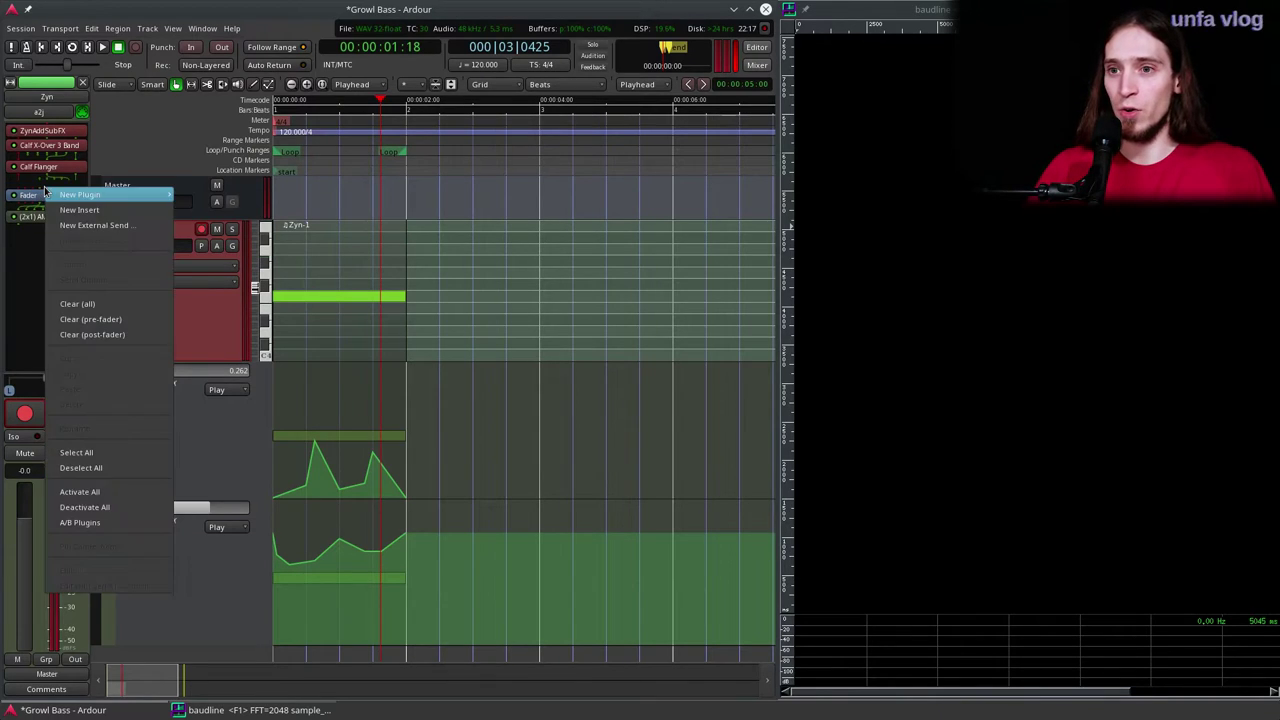
{"action": "mouse_move", "coordinate": [195, 194]}
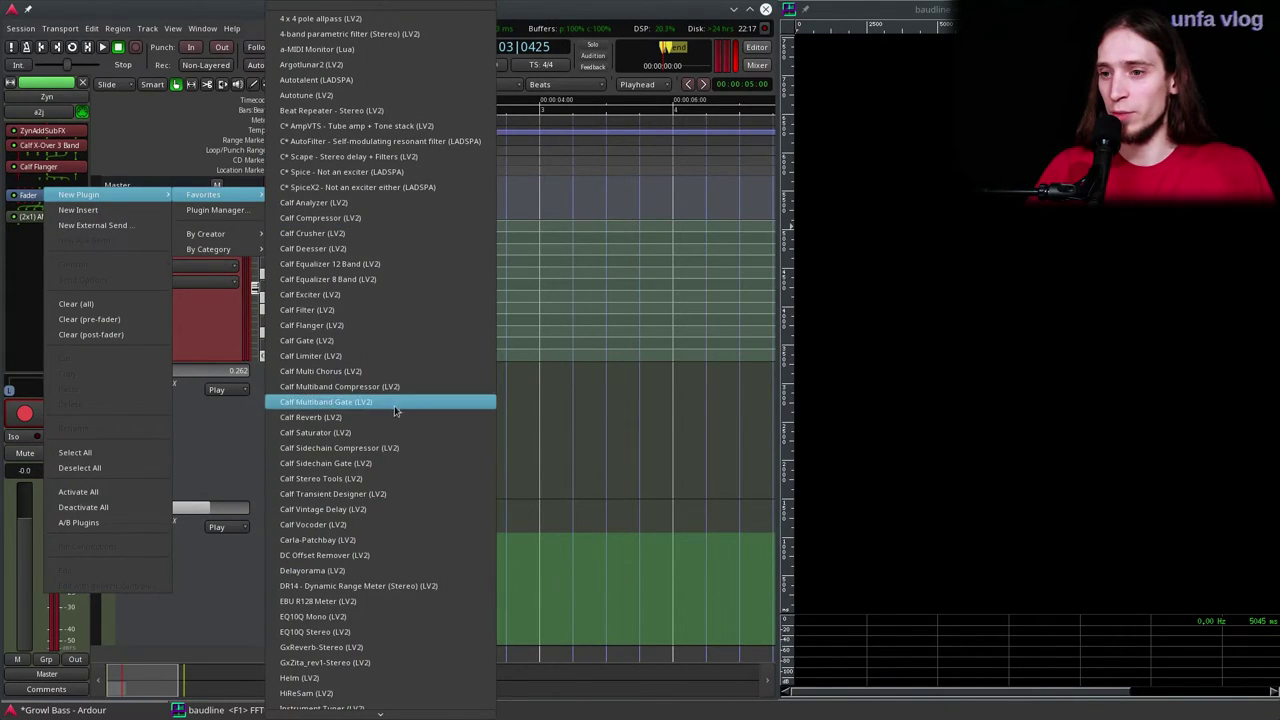
{"action": "left_click", "coordinate": [399, 664]}
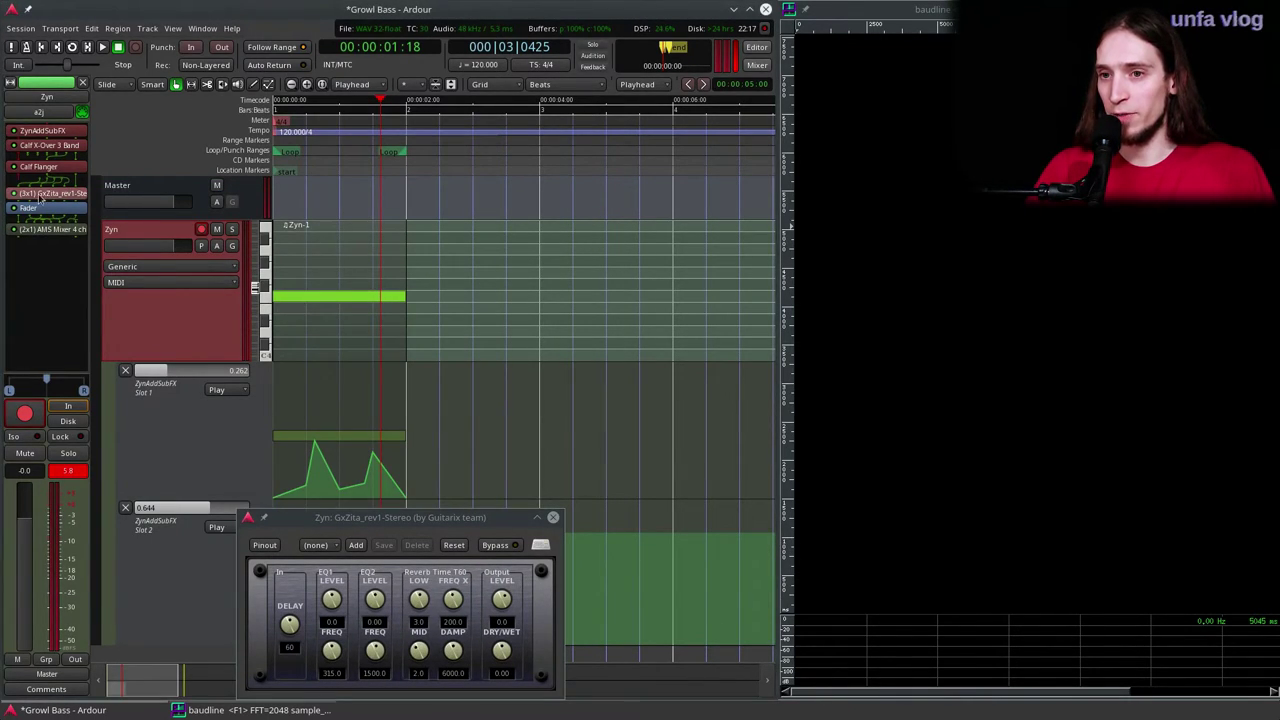
Step: Reduce GxZita_rev1-Stereo to one manually configured instance that processes only band 2, passing bands 1 and 3 straight through
{"action": "right_click", "coordinate": [30, 198]}
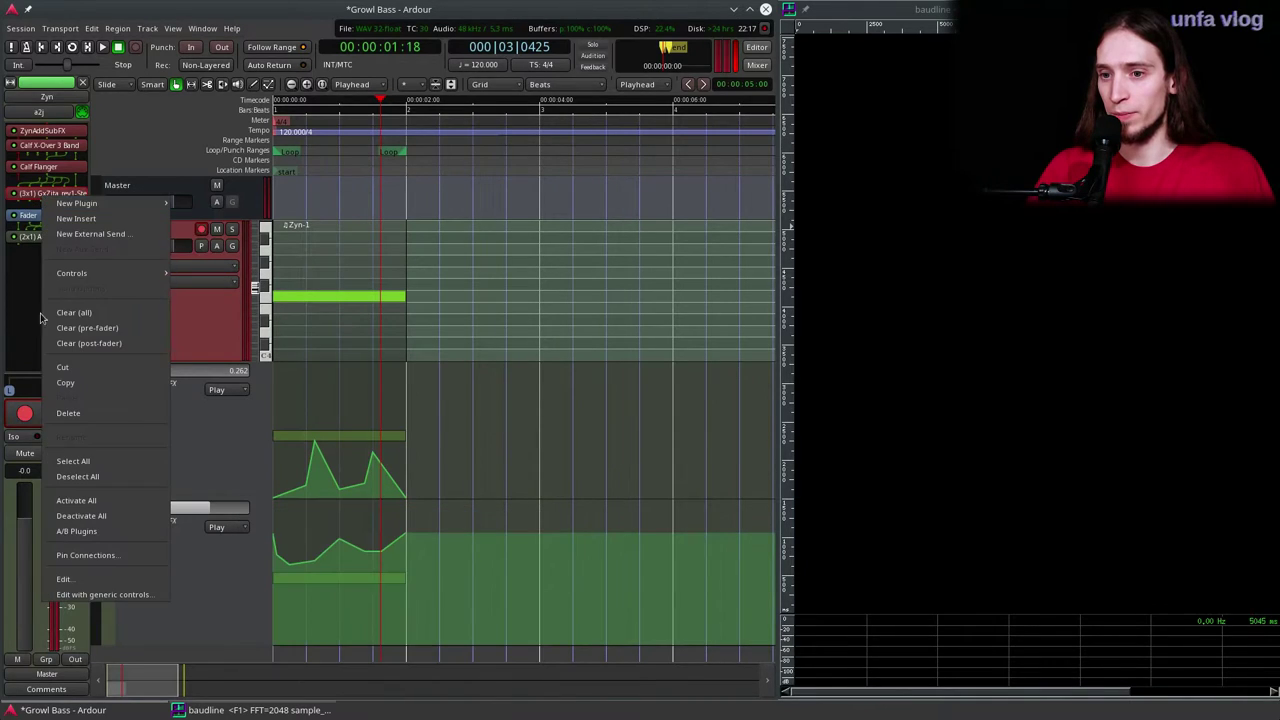
{"action": "left_click", "coordinate": [81, 559]}
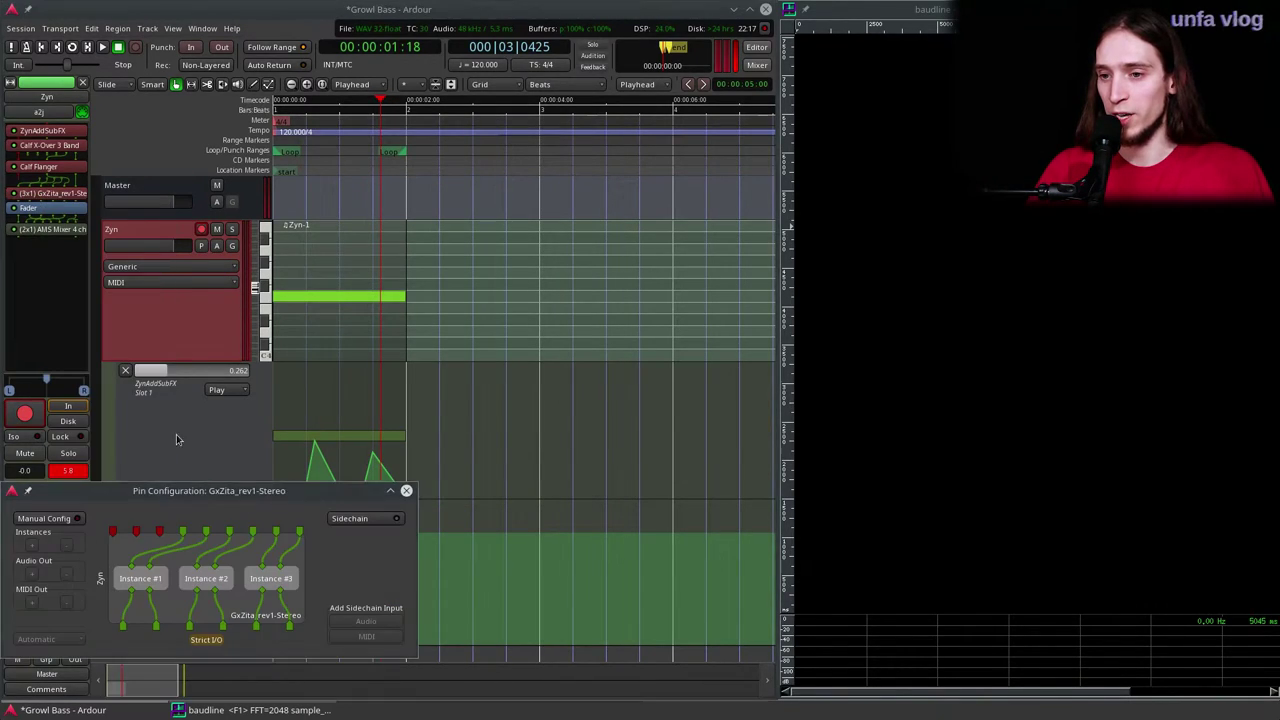
{"action": "left_click_drag", "start_coordinate": [158, 503], "coordinate": [430, 277]}
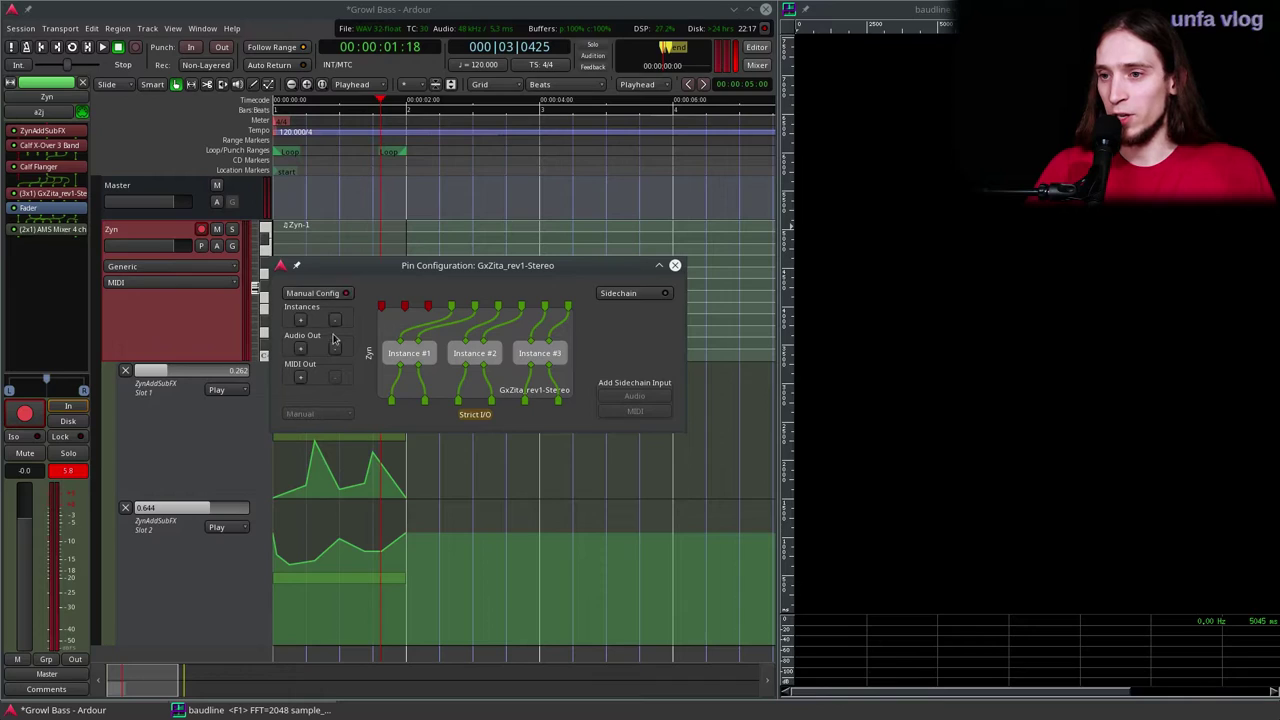
{"action": "left_click", "coordinate": [335, 321]}
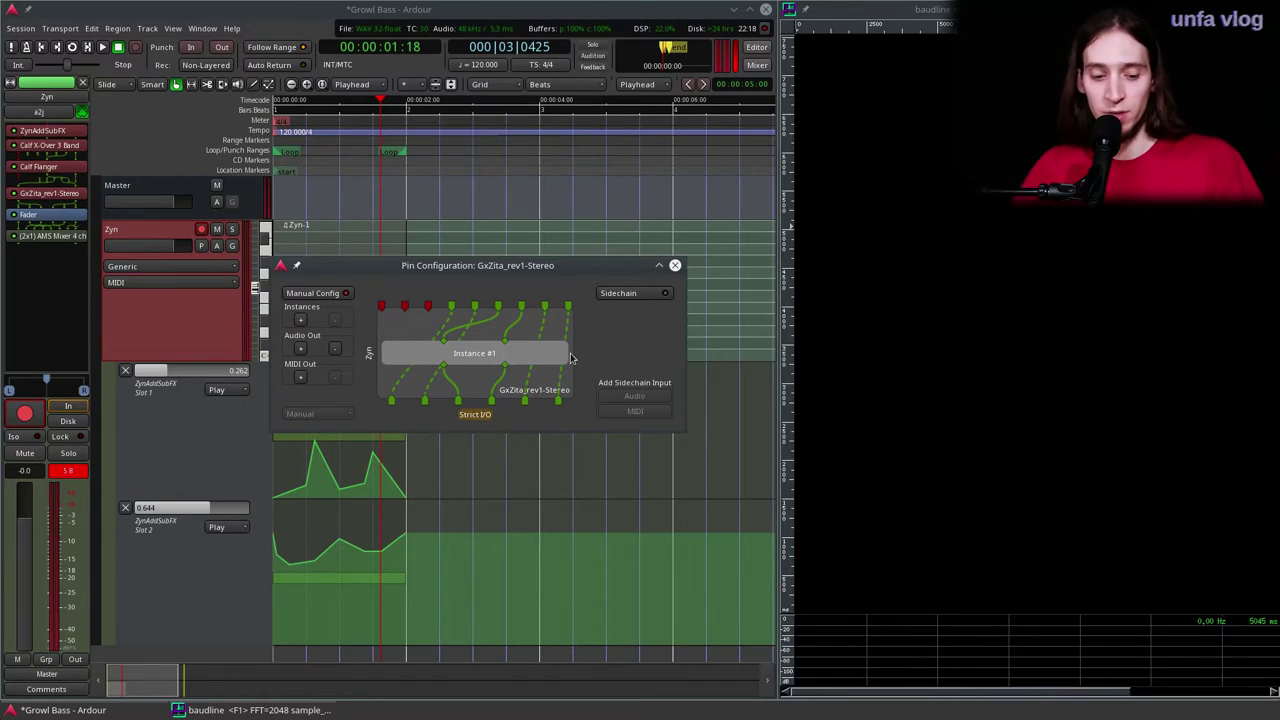
{"action": "left_click", "coordinate": [675, 267]}
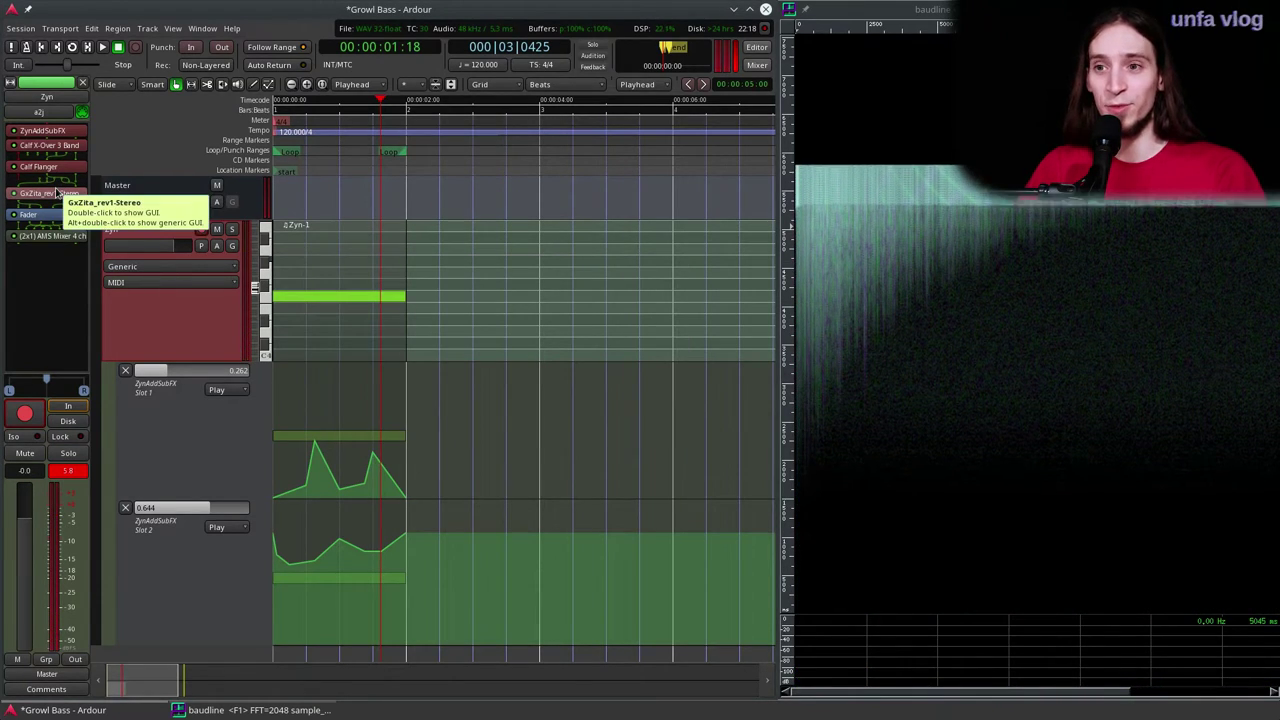
Step: Set the GxZita reverb to delay 32, low and mid times 1.0, crossover 472.9, damping 3153.8 and dry/wet -0.72
{"action": "double_click", "coordinate": [58, 192]}
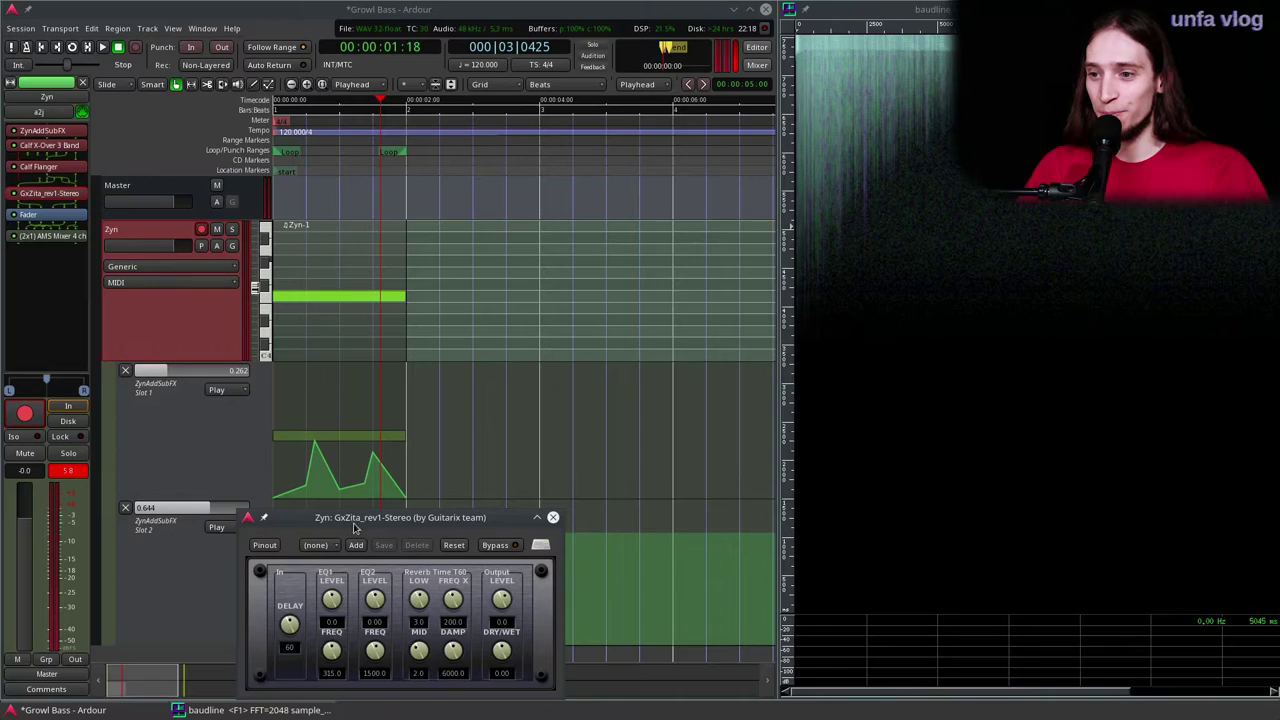
{"action": "left_click_drag", "start_coordinate": [354, 522], "coordinate": [352, 395]}
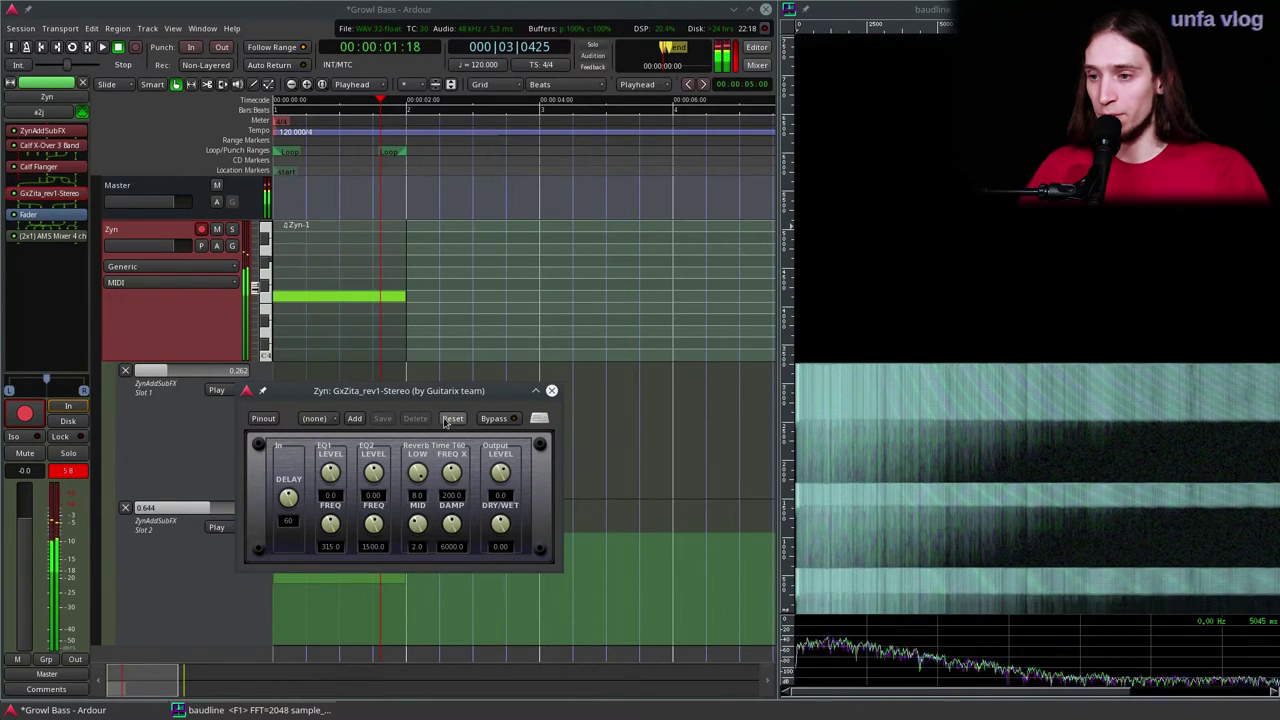
{"action": "left_click_drag", "start_coordinate": [419, 532], "coordinate": [449, 271]}
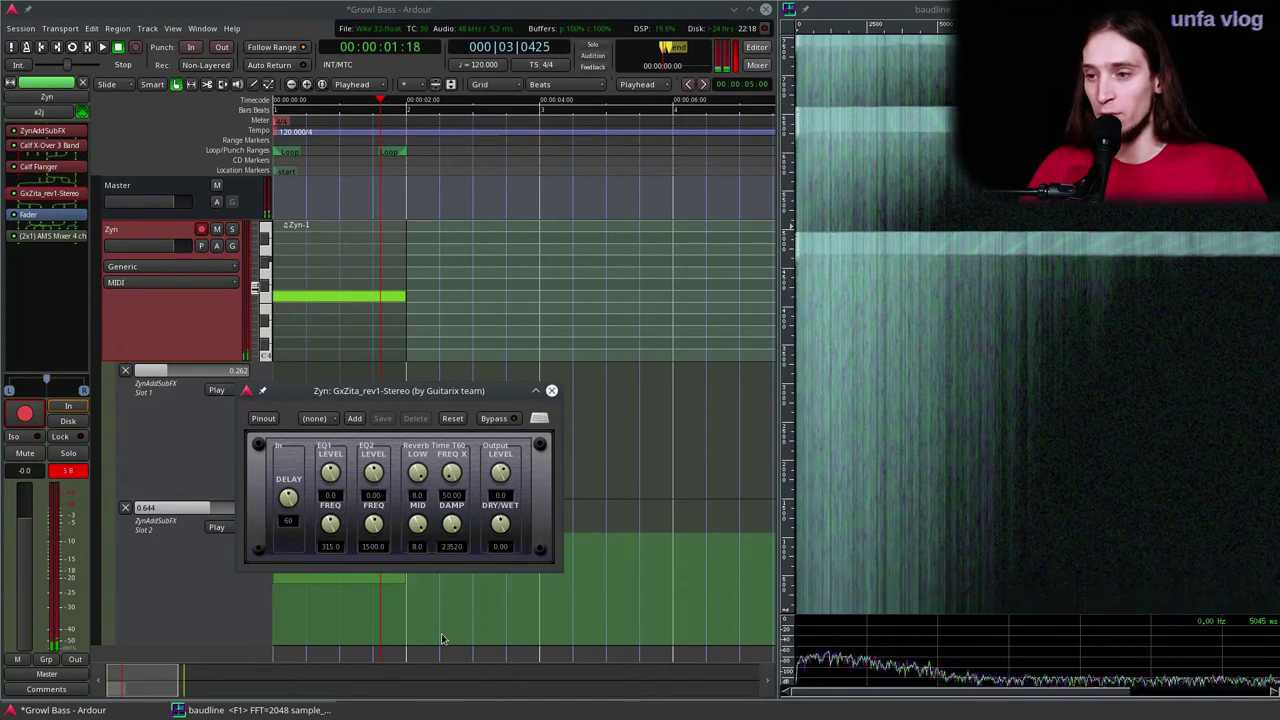
{"action": "left_click_drag", "start_coordinate": [445, 476], "coordinate": [430, 510]}
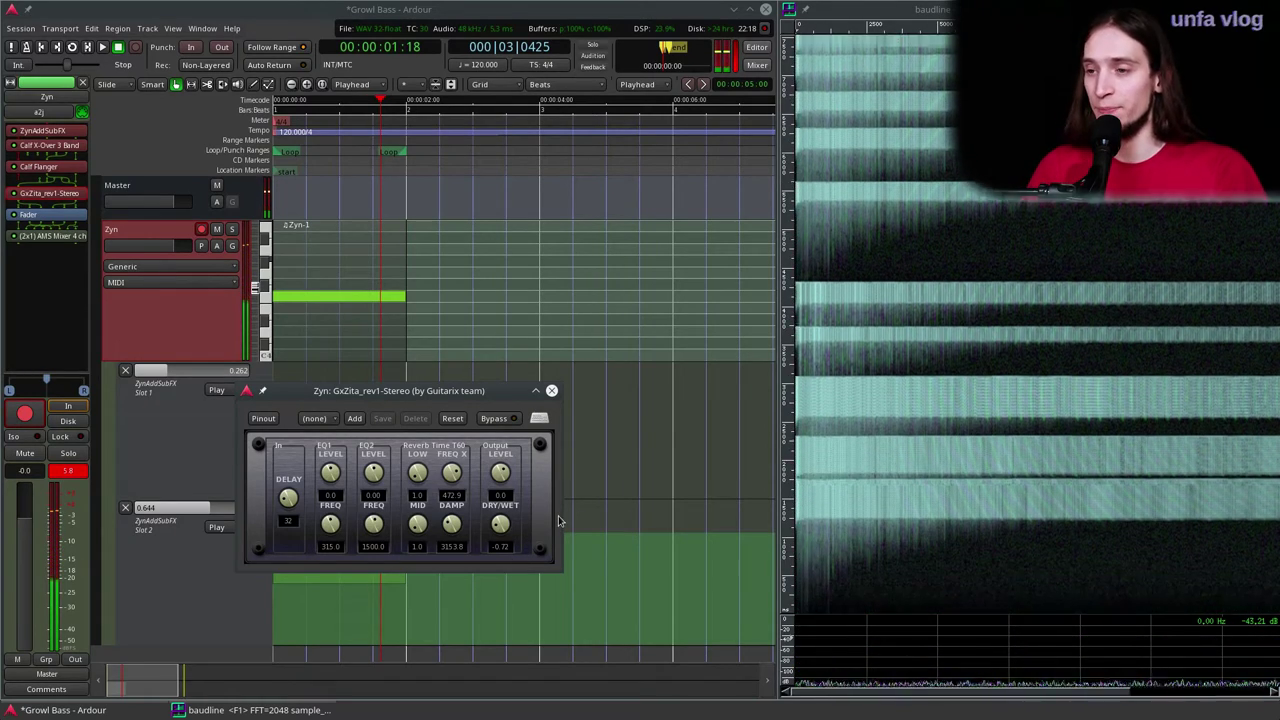
{"action": "left_click", "coordinate": [570, 459]}
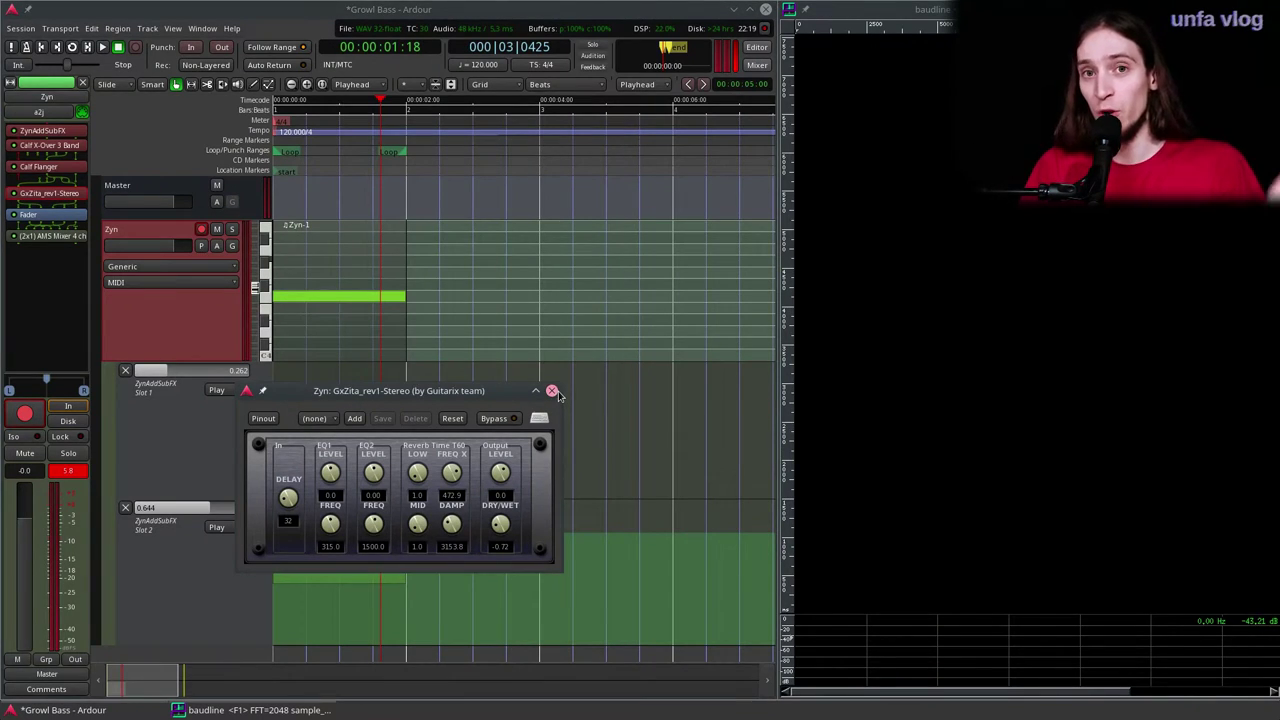
{"action": "left_click", "coordinate": [552, 391]}
Step: Play the Zyn track from the start to hear the bass with reverb, and stop playback
{"action": "key", "text": "Home"}
{"action": "key", "text": "space"}
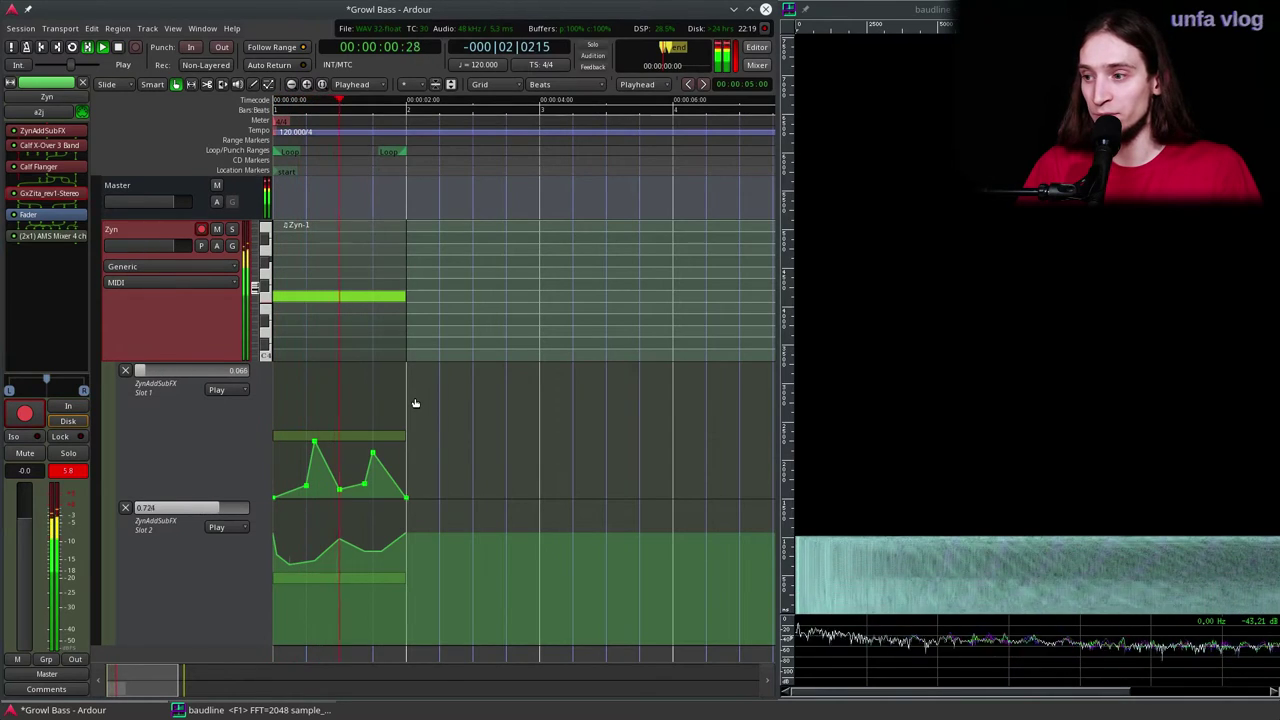
{"action": "key", "text": "space"}
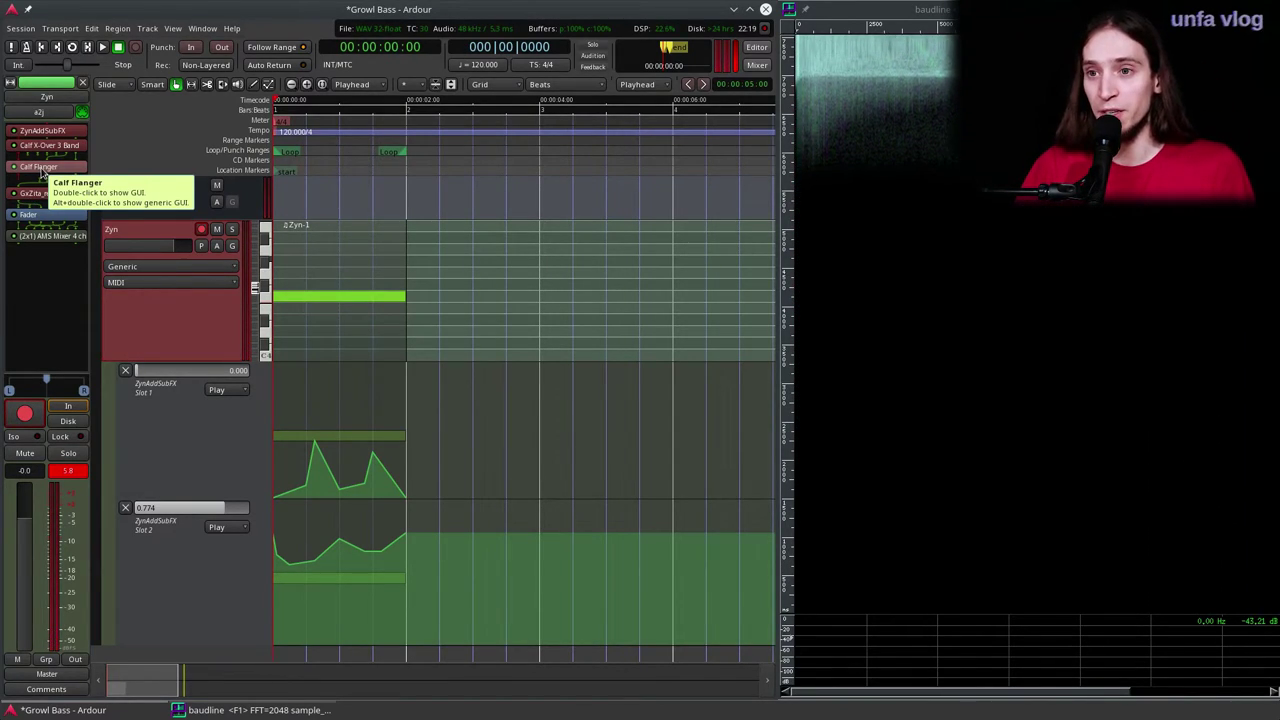
Step: Open the Calf Flanger on the Zyn track and toggle its modulation between running and paused
{"action": "double_click", "coordinate": [41, 168]}
{"action": "left_click_drag", "start_coordinate": [358, 197], "coordinate": [684, 231]}
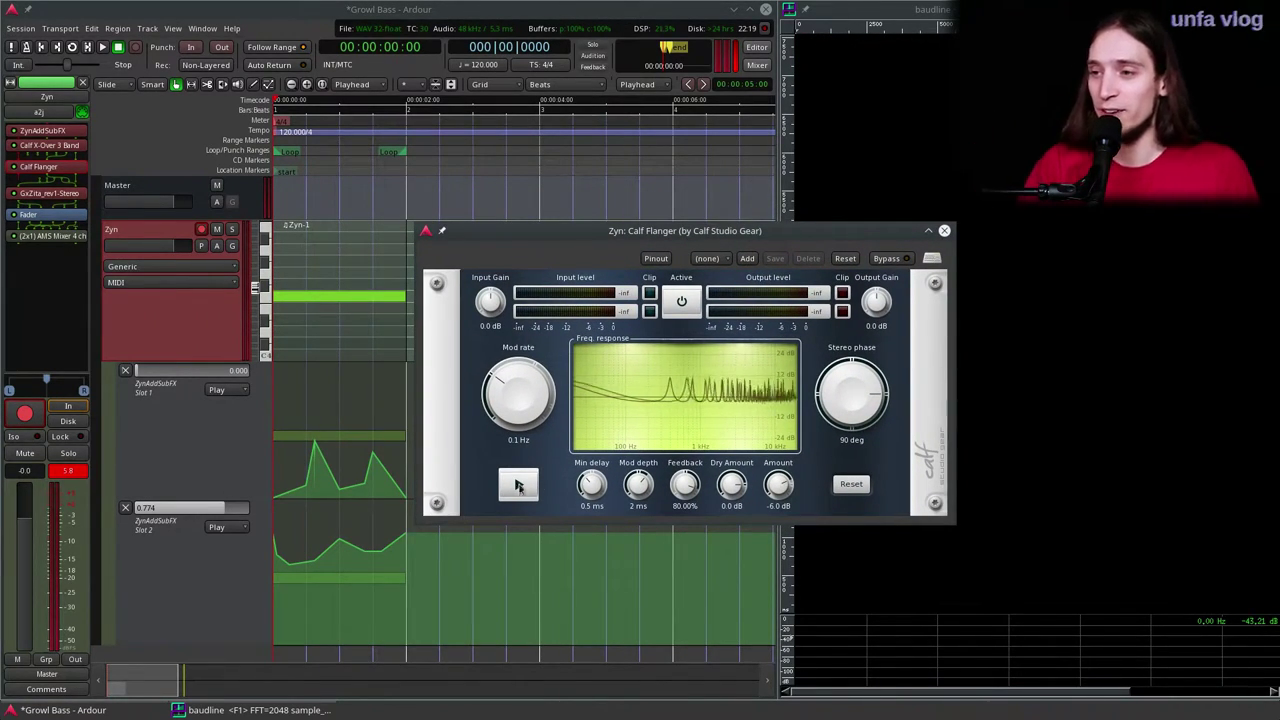
{"action": "left_click", "coordinate": [527, 485]}
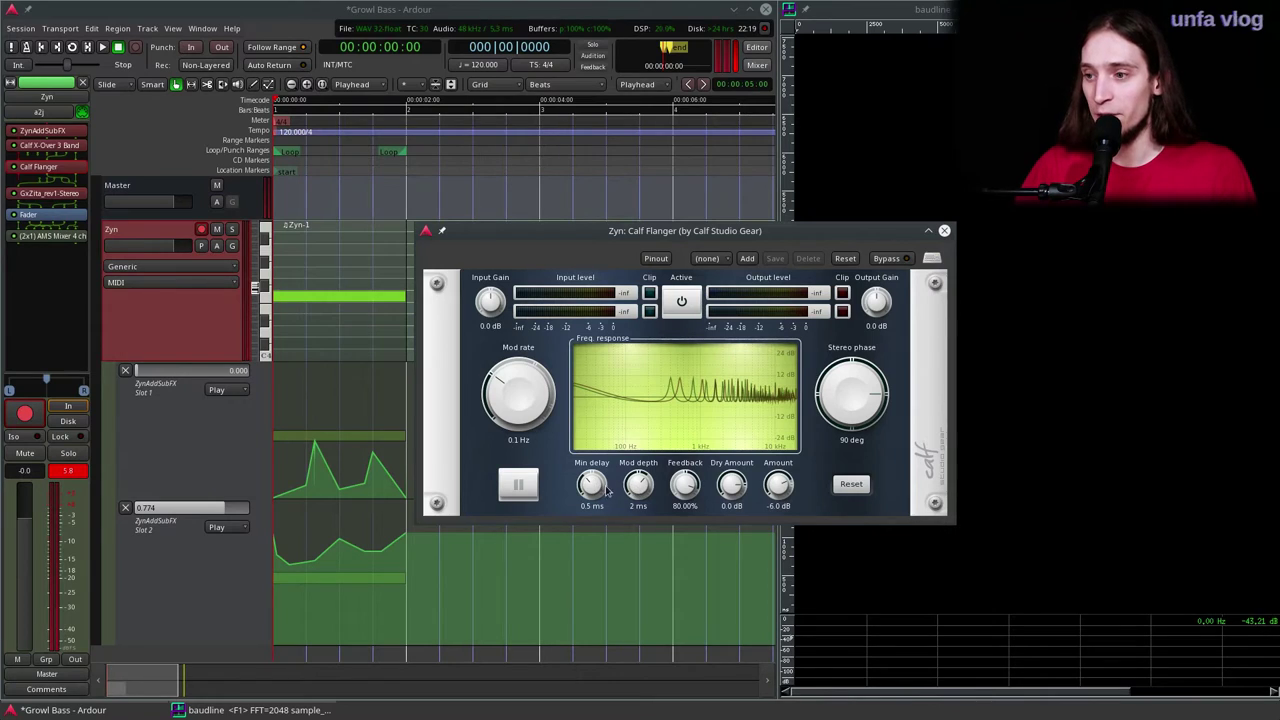
Step: Raise the Calf Flanger's mod depth to 10 ms, and show its Mod depth automation lane on the Zyn track in Play mode
{"action": "left_click_drag", "start_coordinate": [636, 482], "coordinate": [663, 280]}
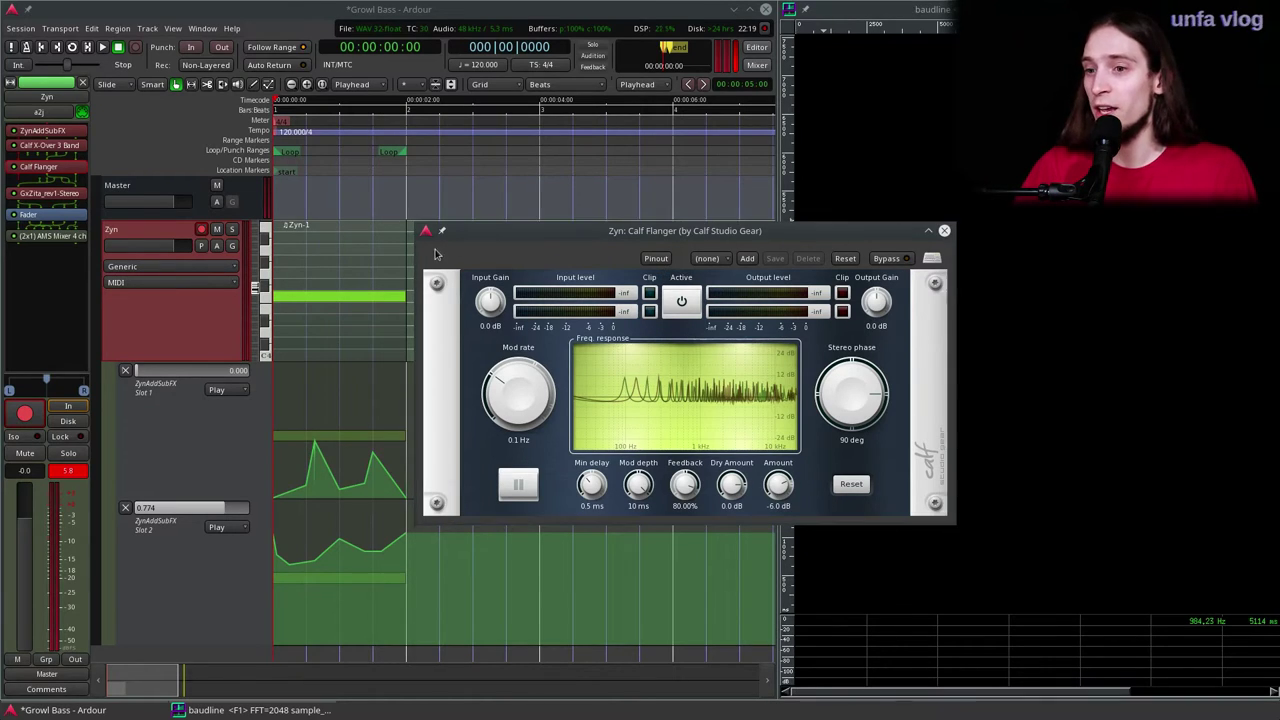
{"action": "left_click", "coordinate": [216, 246]}
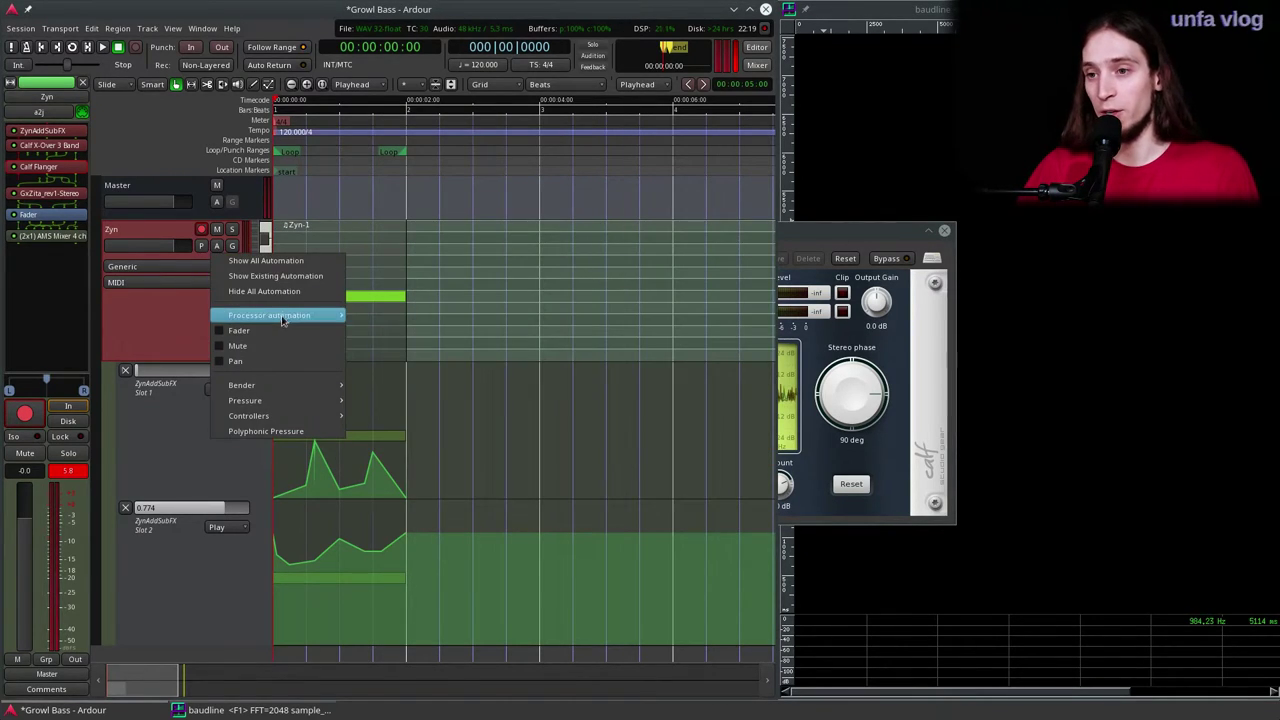
{"action": "mouse_move", "coordinate": [284, 316]}
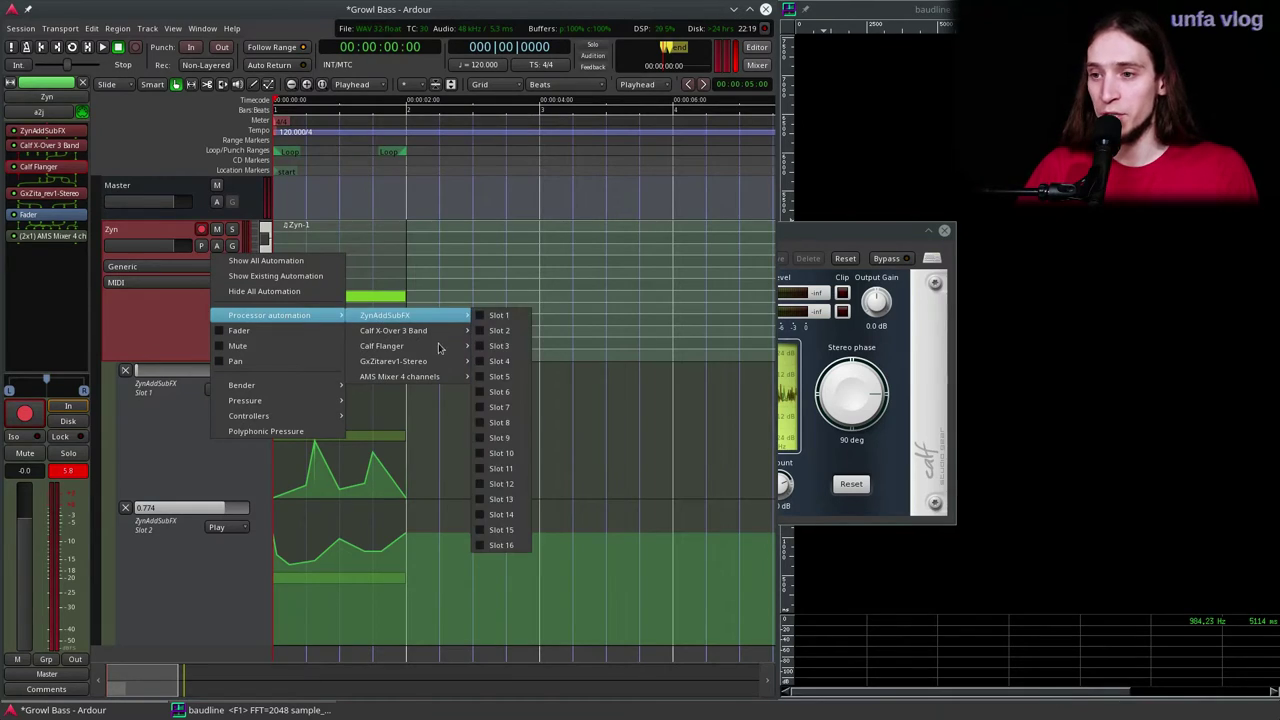
{"action": "mouse_move", "coordinate": [440, 350]}
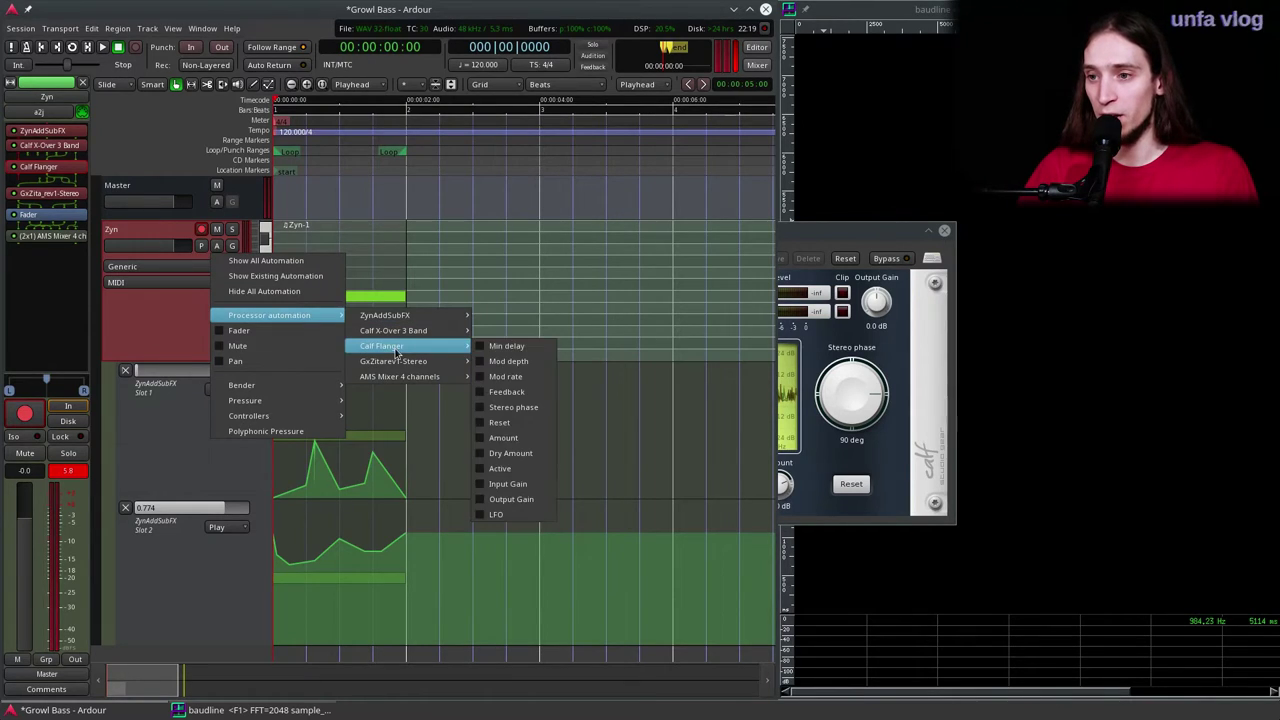
{"action": "left_click", "coordinate": [518, 361]}
{"action": "scroll", "coordinate": [506, 443], "scroll_direction": "down", "scroll_amount": 3}
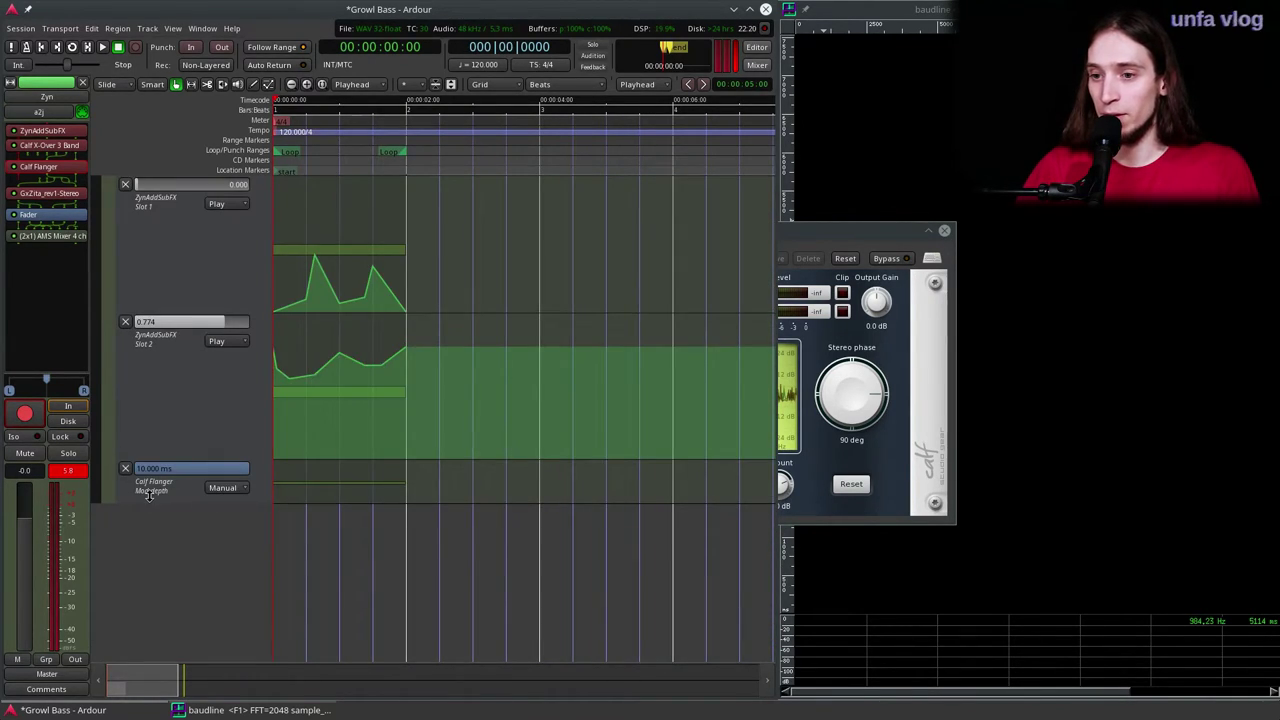
{"action": "left_click", "coordinate": [225, 489]}
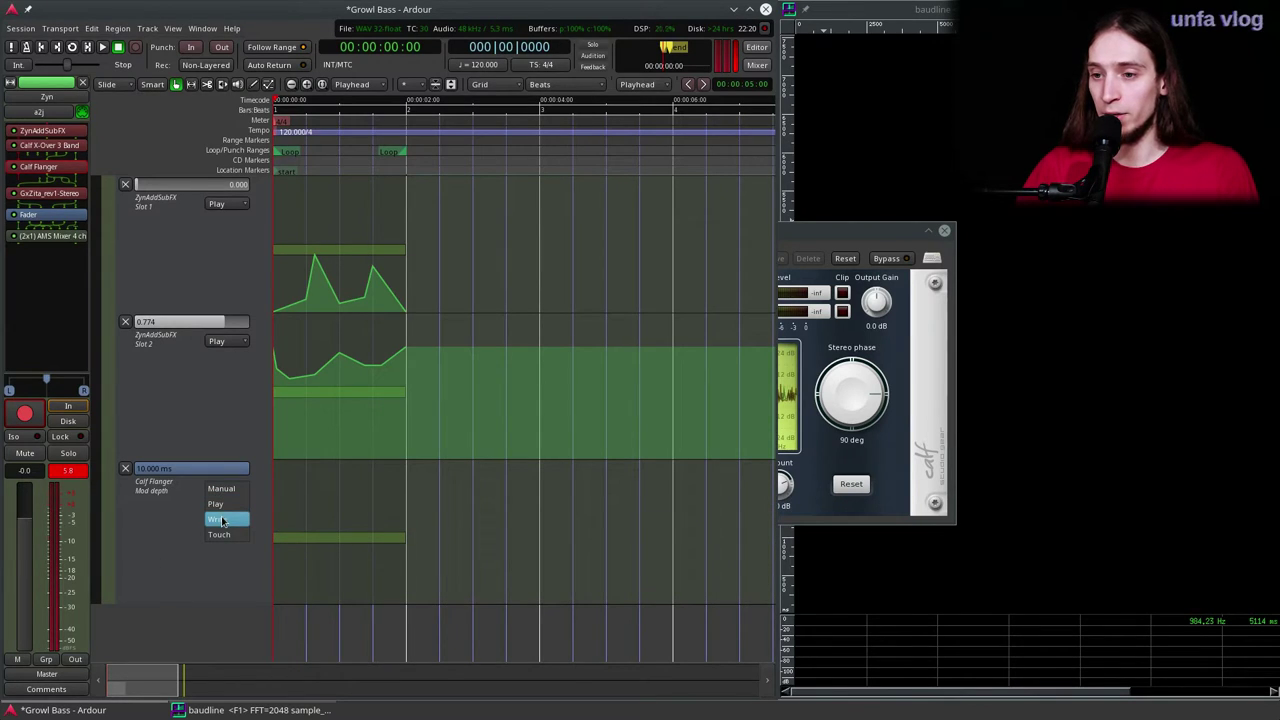
{"action": "left_click", "coordinate": [220, 504]}
Step: Draw a Mod depth automation line falling from about 2 ms to 0.1 ms across the first bar, and play it from the start
{"action": "key", "text": "d"}
{"action": "mouse_move", "coordinate": [312, 522]}
{"action": "left_mouse_down"}
{"action": "mouse_move", "coordinate": [354, 523]}
{"action": "mouse_move", "coordinate": [433, 588]}
{"action": "mouse_move", "coordinate": [406, 603]}
{"action": "left_mouse_up"}
{"action": "key", "text": "space"}
{"action": "left_click_drag", "start_coordinate": [805, 231], "coordinate": [932, 219]}
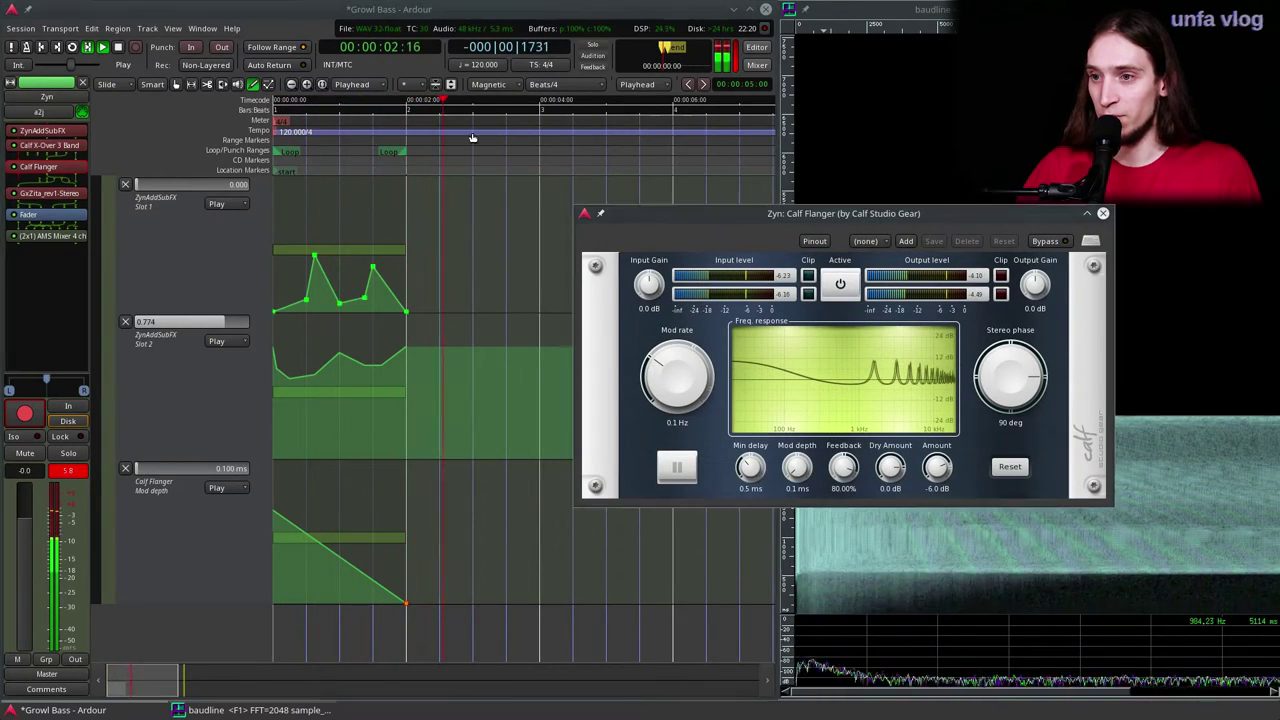
{"action": "left_click", "coordinate": [276, 108]}
{"action": "left_click", "coordinate": [887, 232]}
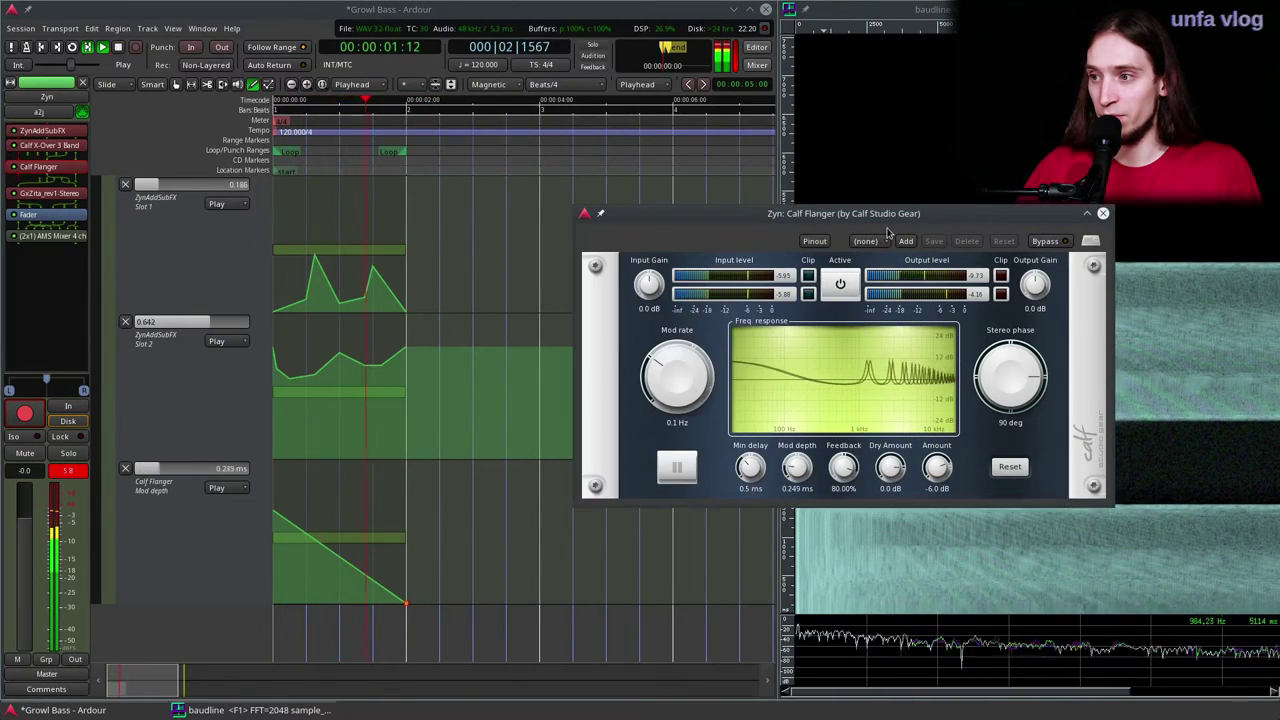
{"action": "key", "text": "space"}
Step: Close the Calf Flanger window and play the first bar again to hear the automated flanger sweep
{"action": "left_click_drag", "start_coordinate": [887, 214], "coordinate": [558, 211]}
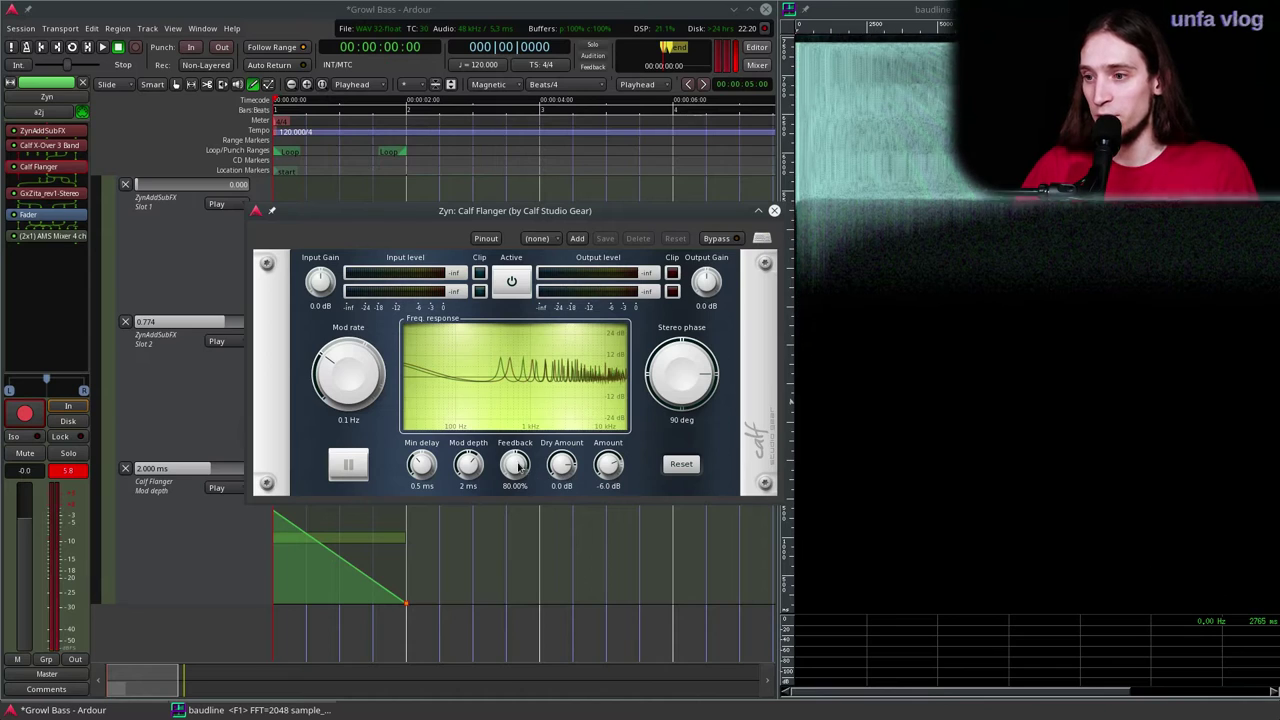
{"action": "left_click", "coordinate": [312, 150]}
{"action": "key", "text": "space"}
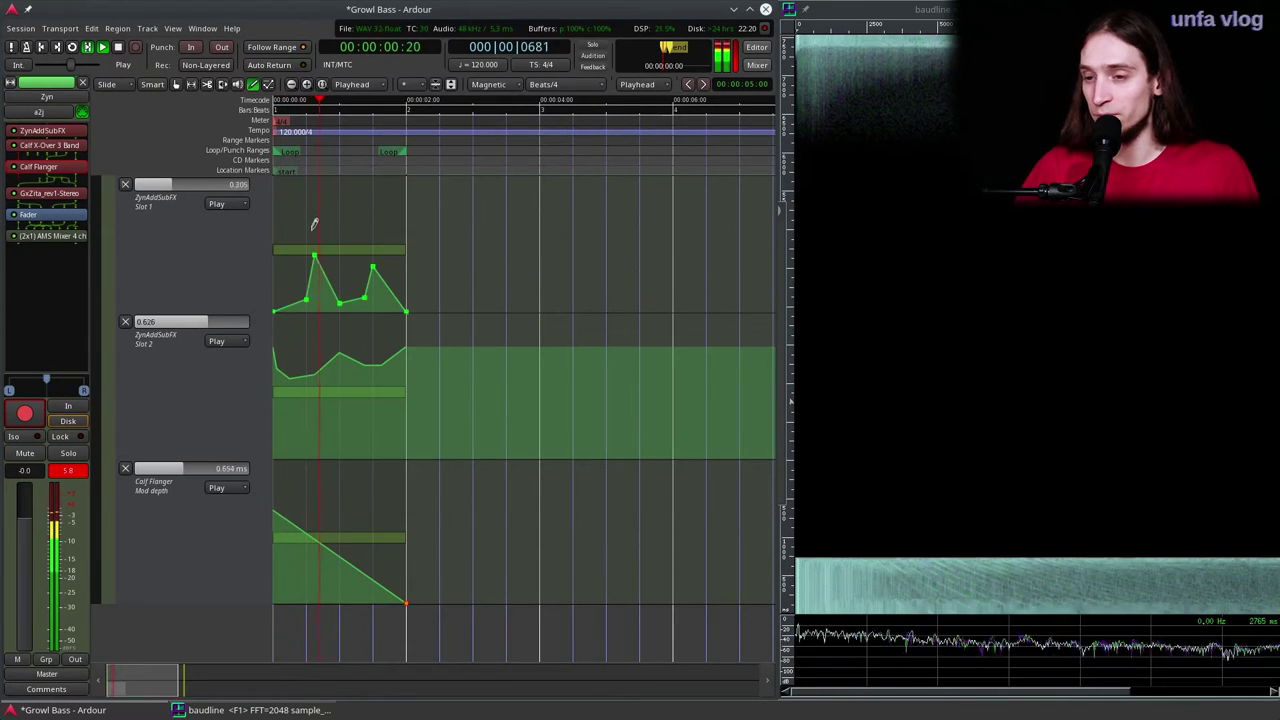
{"action": "key", "text": "space"}
{"action": "double_click", "coordinate": [40, 166]}
Step: Add Mod depth automation points that make a dip at beat 3 and a sharp peak at beat 4, and play the result
{"action": "left_click_drag", "start_coordinate": [349, 564], "coordinate": [368, 535]}
{"action": "left_click", "coordinate": [365, 589]}
{"action": "key", "text": "space"}
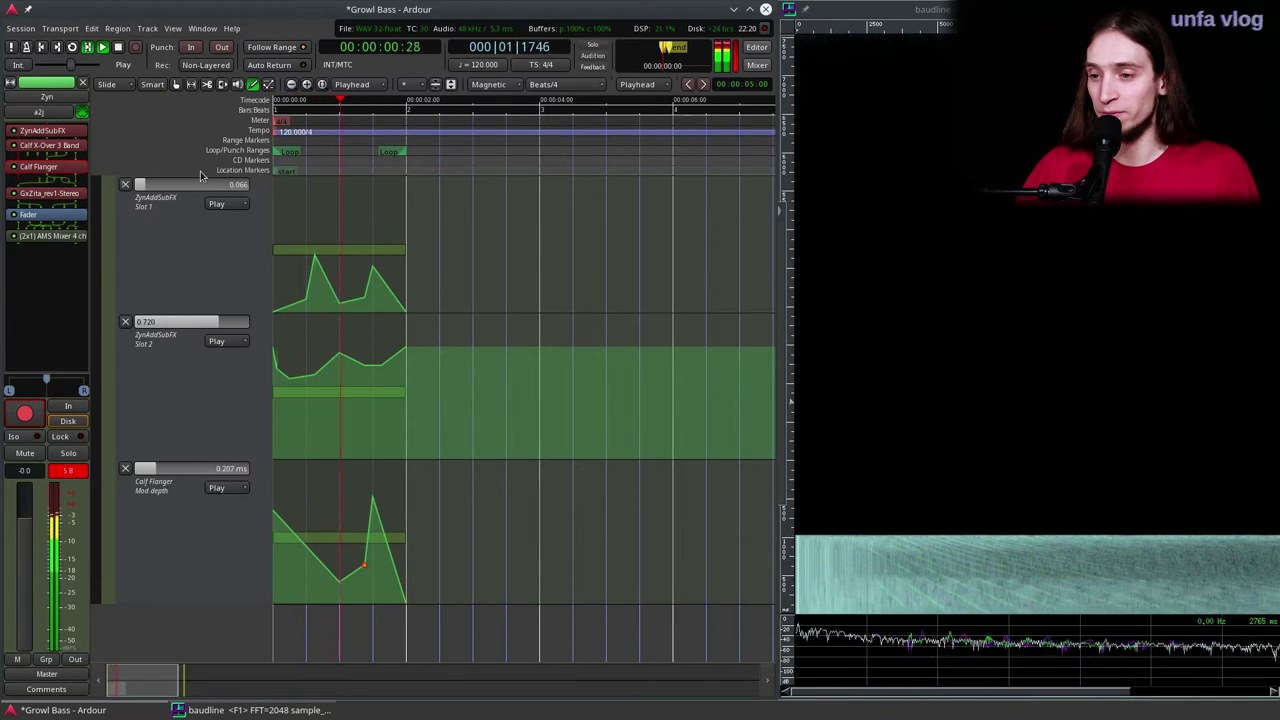
{"action": "key", "text": "space"}
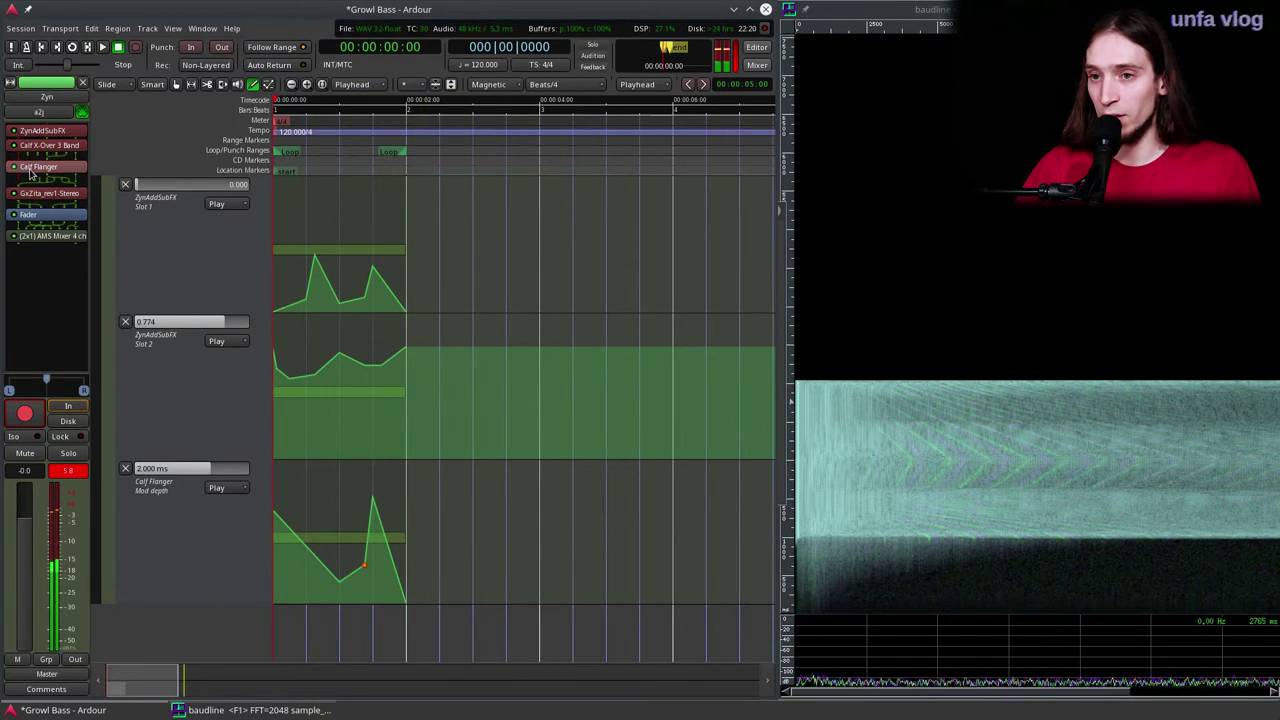
Step: Set the Calf Flanger's feedback to 79.99% and amount to -4.0 dB, and play the bar to hear the change
{"action": "double_click", "coordinate": [39, 167]}
{"action": "left_click_drag", "start_coordinate": [519, 465], "coordinate": [523, 492]}
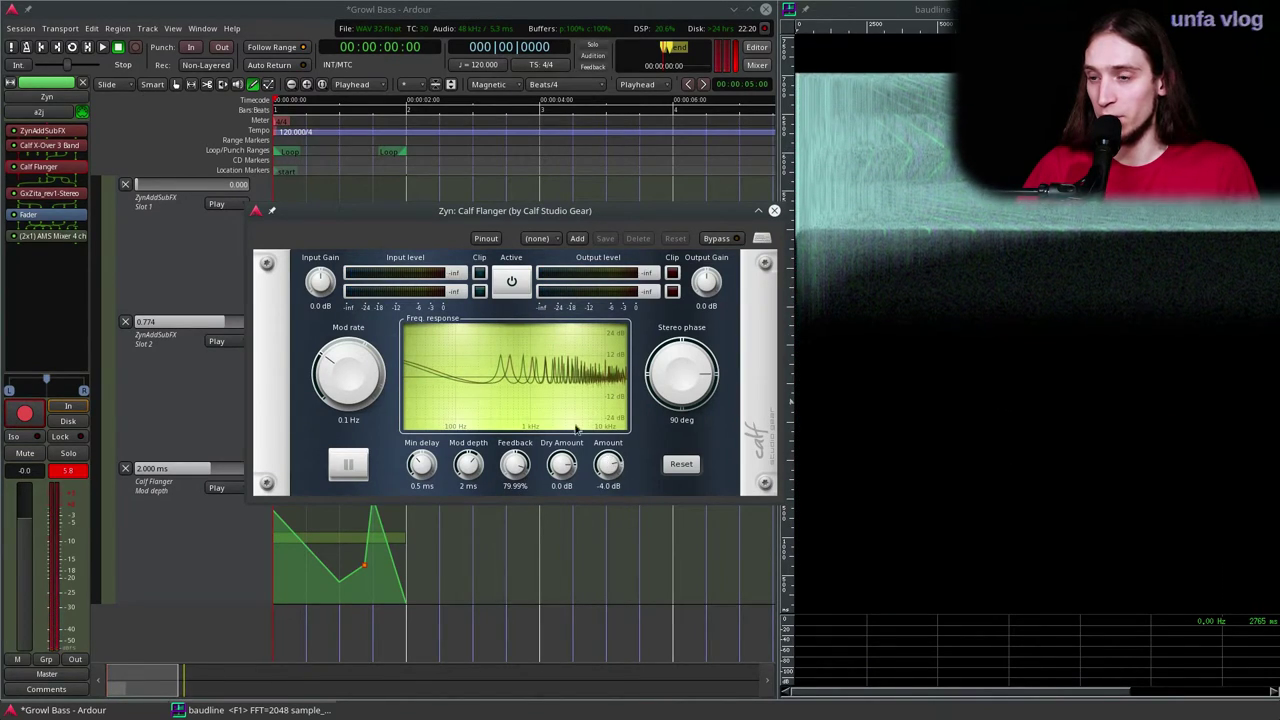
{"action": "left_click", "coordinate": [200, 157]}
{"action": "key", "text": "space"}
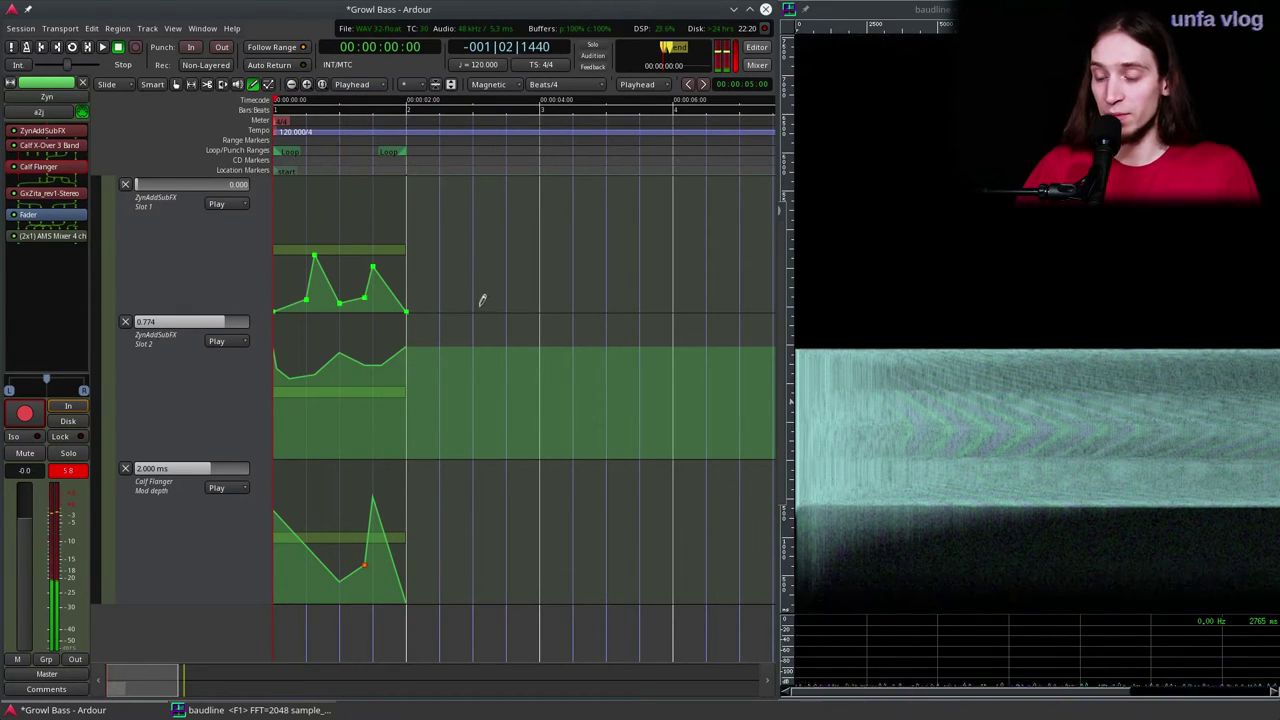
{"action": "key", "text": "space"}
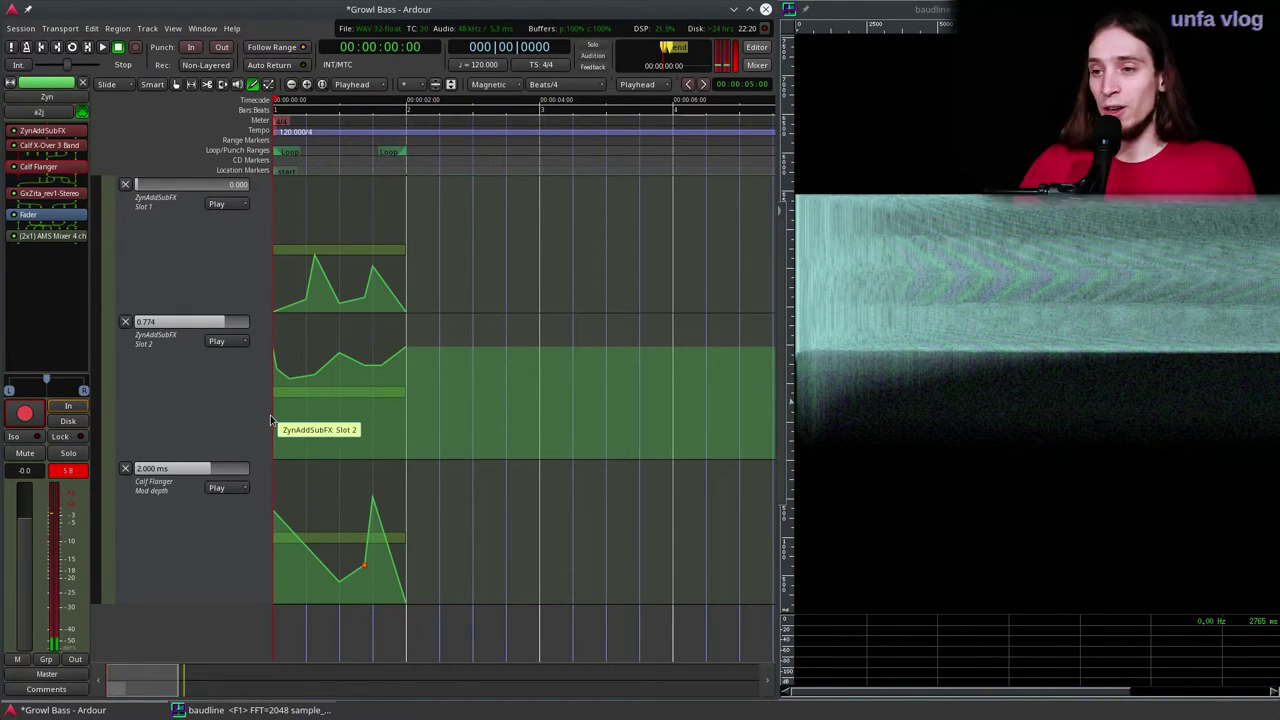
Step: Reduce the height of the Slot 1, Slot 2 and Mod depth automation lanes so they all fit below the Zyn track
{"action": "scroll", "coordinate": [188, 376], "scroll_direction": "up", "scroll_amount": 3}
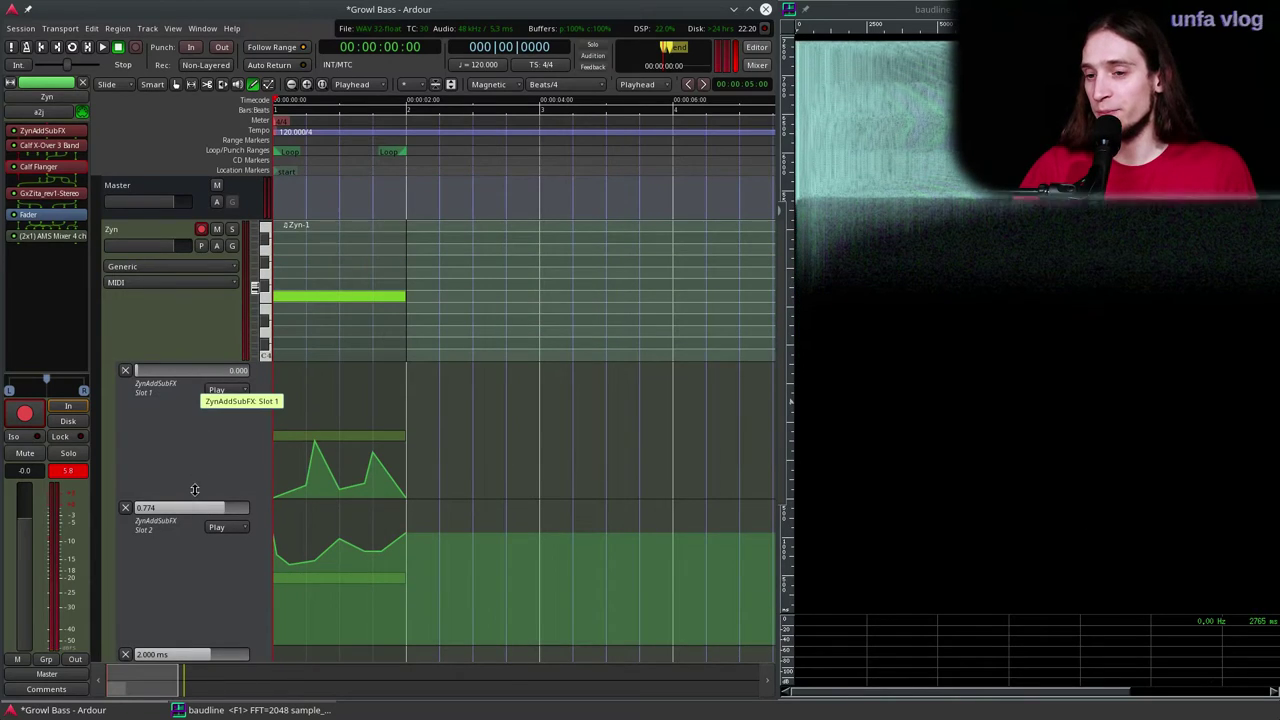
{"action": "left_click_drag", "start_coordinate": [195, 494], "coordinate": [197, 403]}
{"action": "left_click_drag", "start_coordinate": [190, 546], "coordinate": [194, 454]}
{"action": "left_click_drag", "start_coordinate": [181, 574], "coordinate": [188, 505]}
Step: In Grab mode, try duplicating the Zyn-1 region once through the Duplicate dialog and once directly, undoing each duplicate
{"action": "key", "text": "g"}
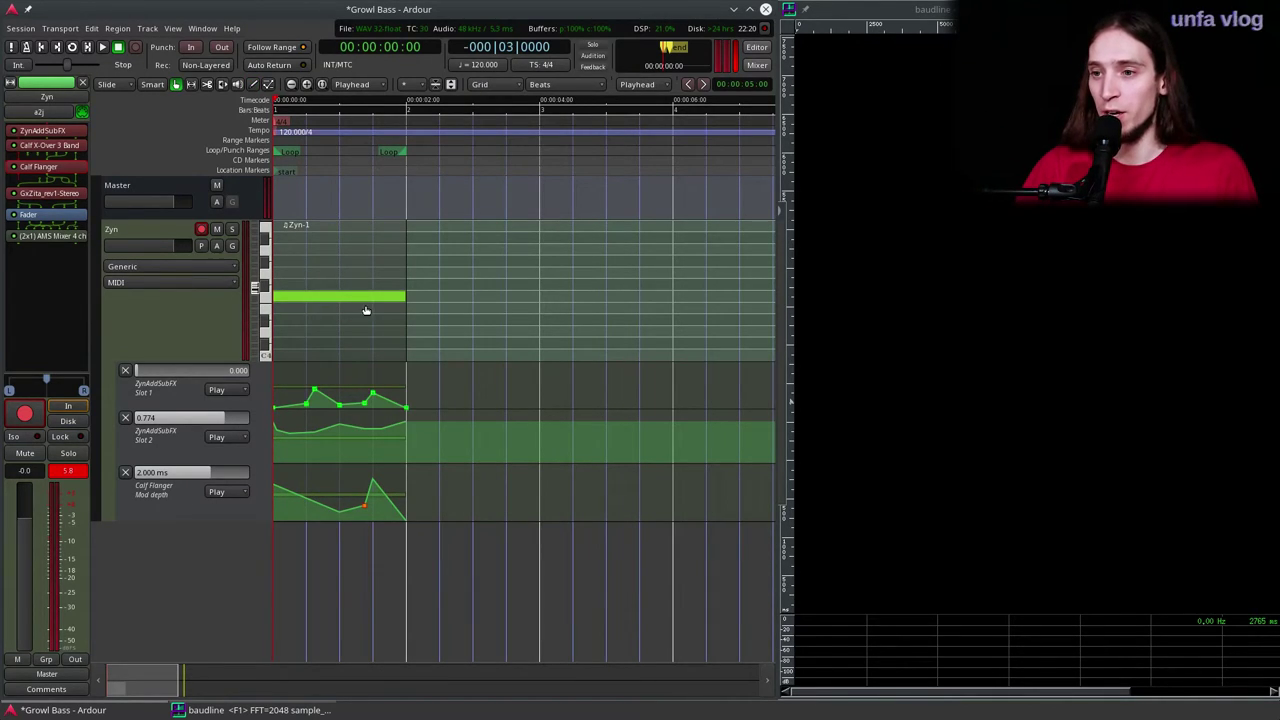
{"action": "key", "text": "shift+d"}
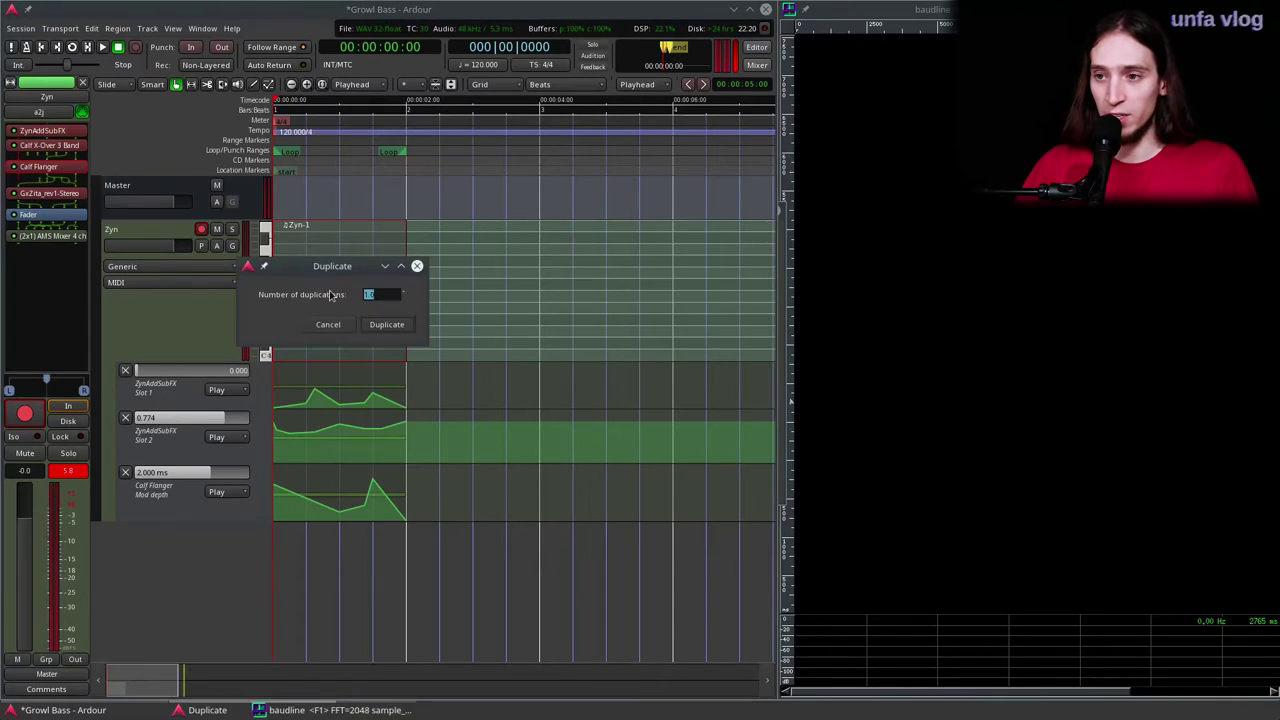
{"action": "key", "text": "Return"}
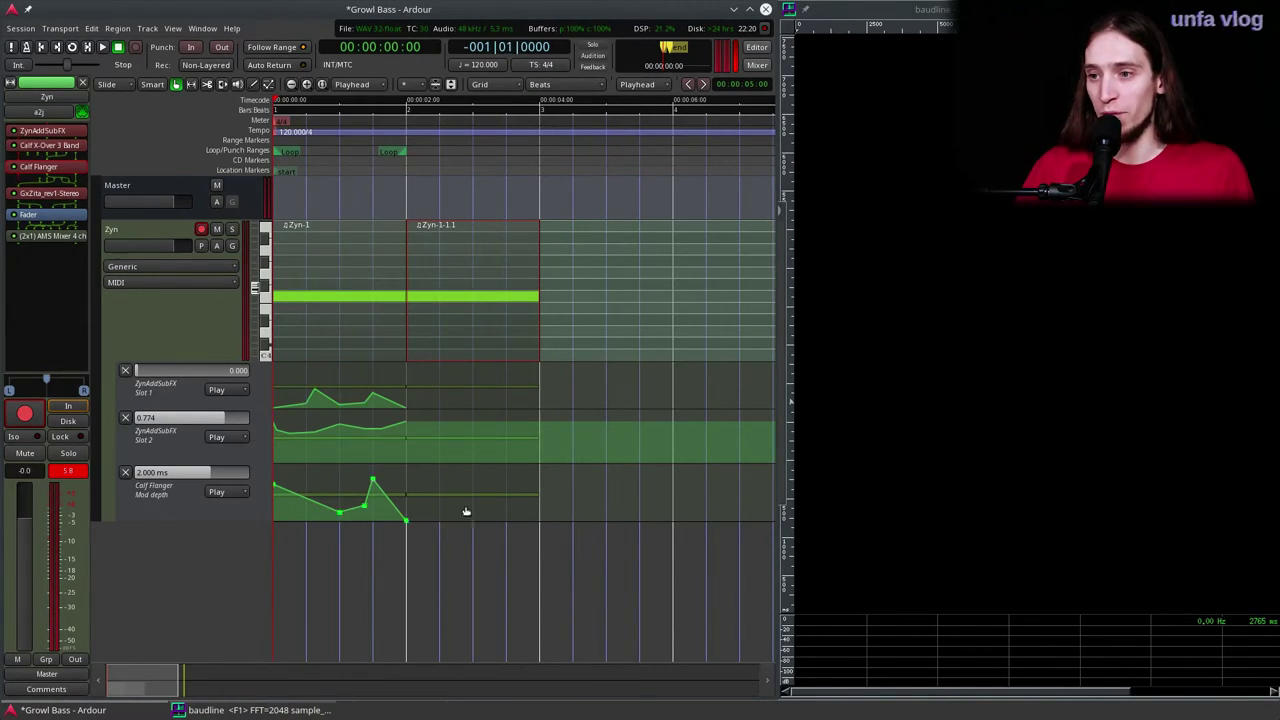
{"action": "key", "text": "ctrl+z"}
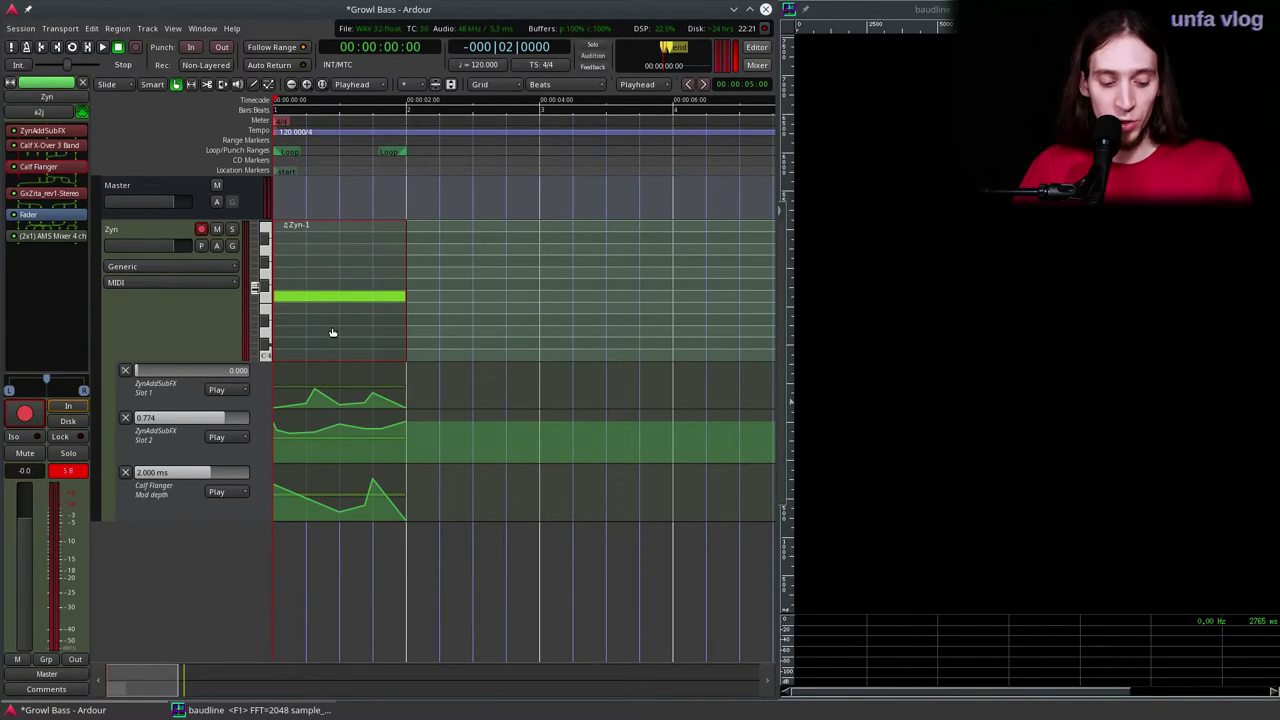
{"action": "key", "text": "alt+d"}
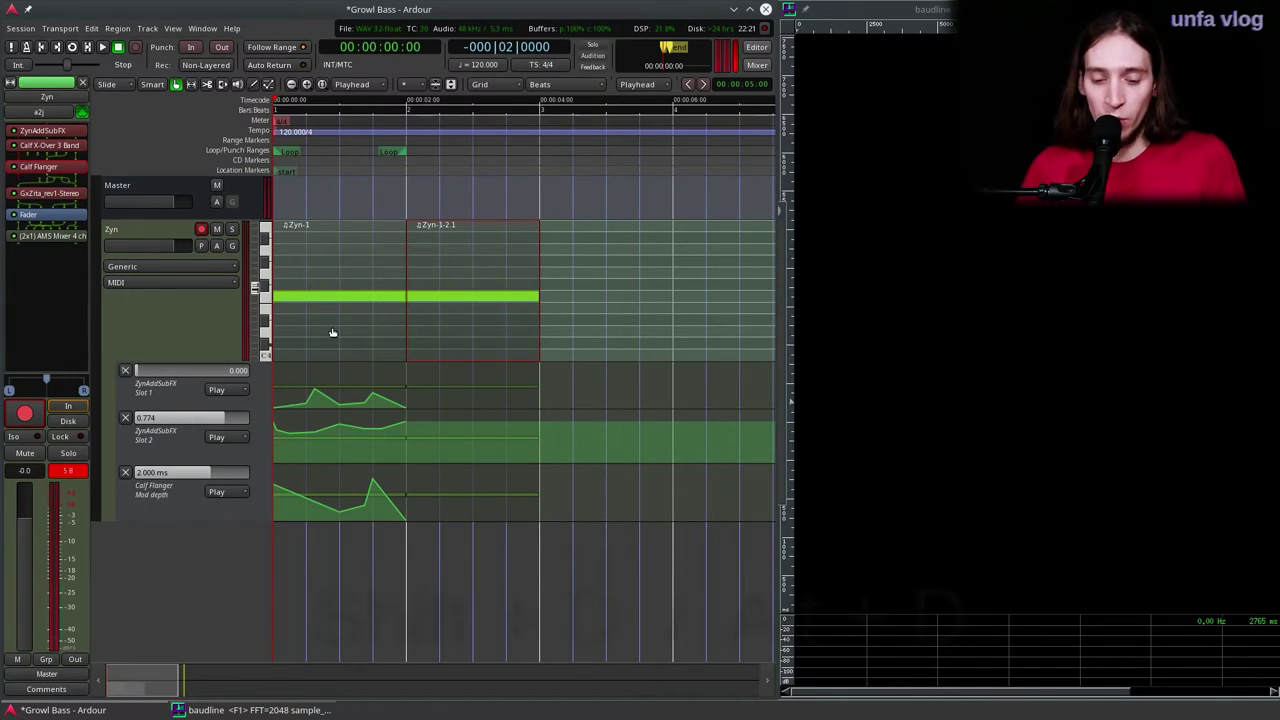
{"action": "key", "text": "ctrl+z"}
Step: Save the Growl Bass session
{"action": "left_click", "coordinate": [330, 328]}
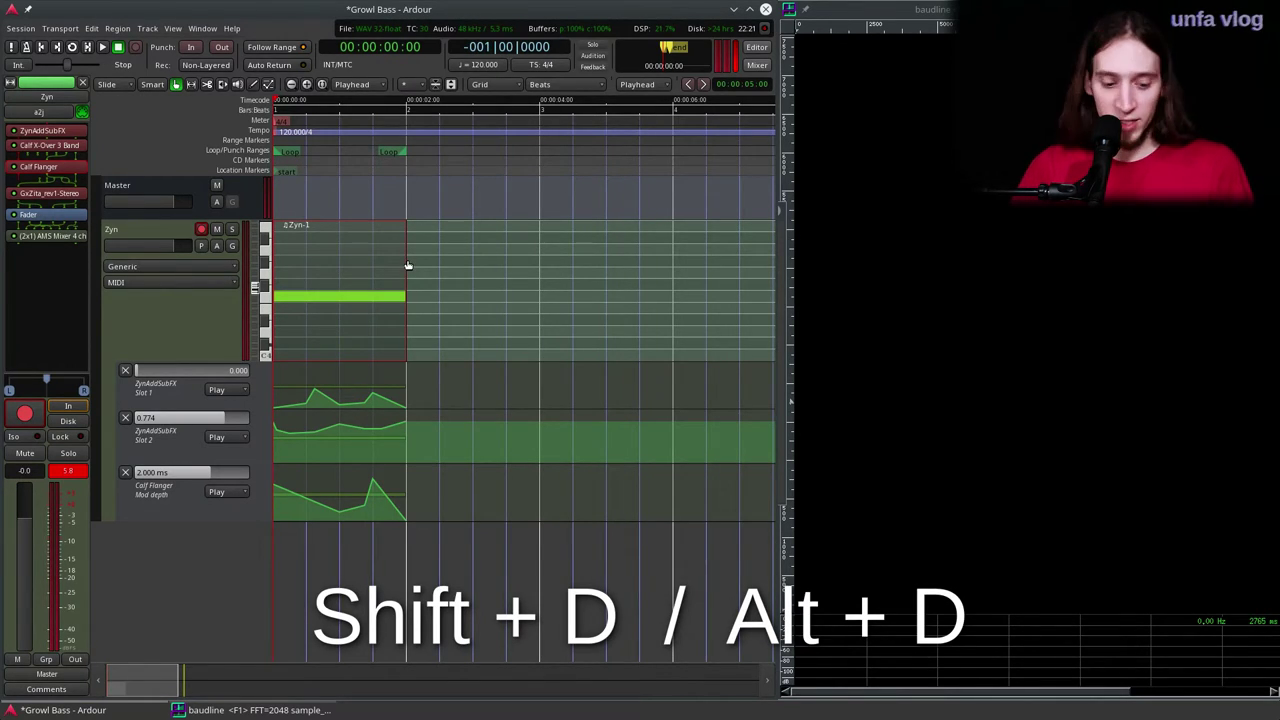
{"action": "key", "text": "ctrl+s"}
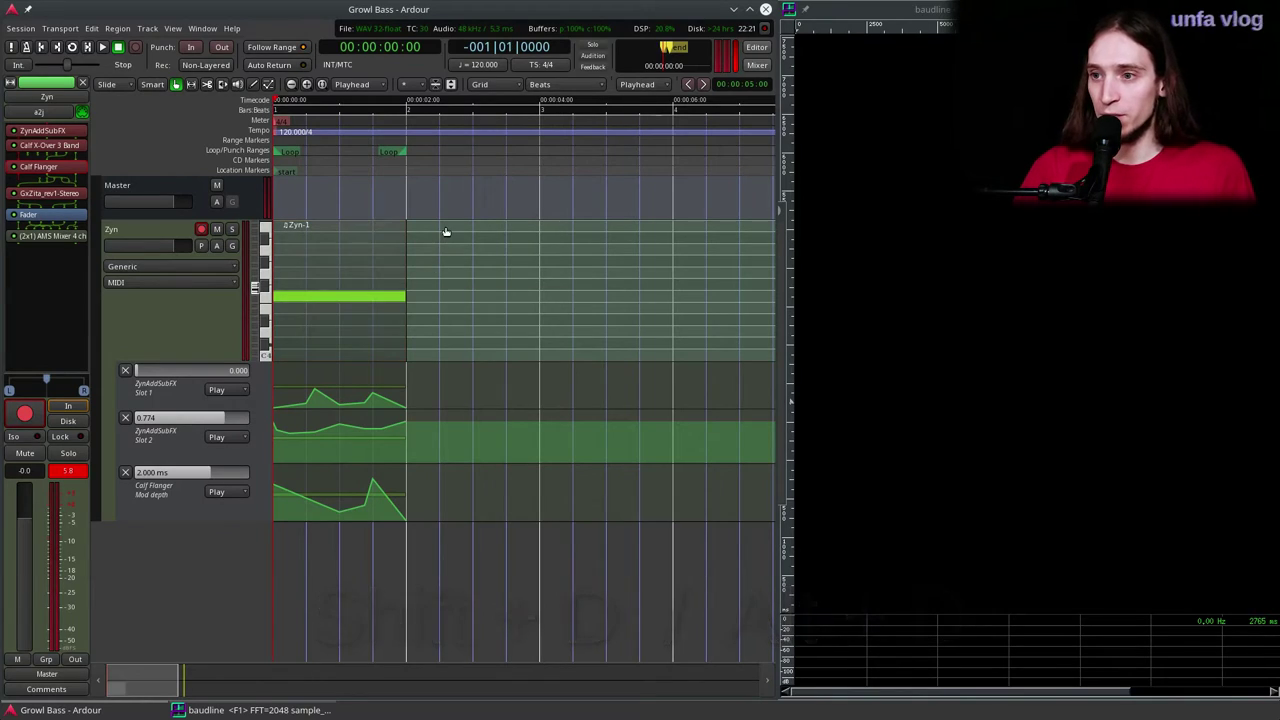
Step: Select the Zyn-1 region together with its automation points, paste a copy at bar 2, and play both bars from the start
{"action": "left_click_drag", "start_coordinate": [446, 232], "coordinate": [243, 546]}
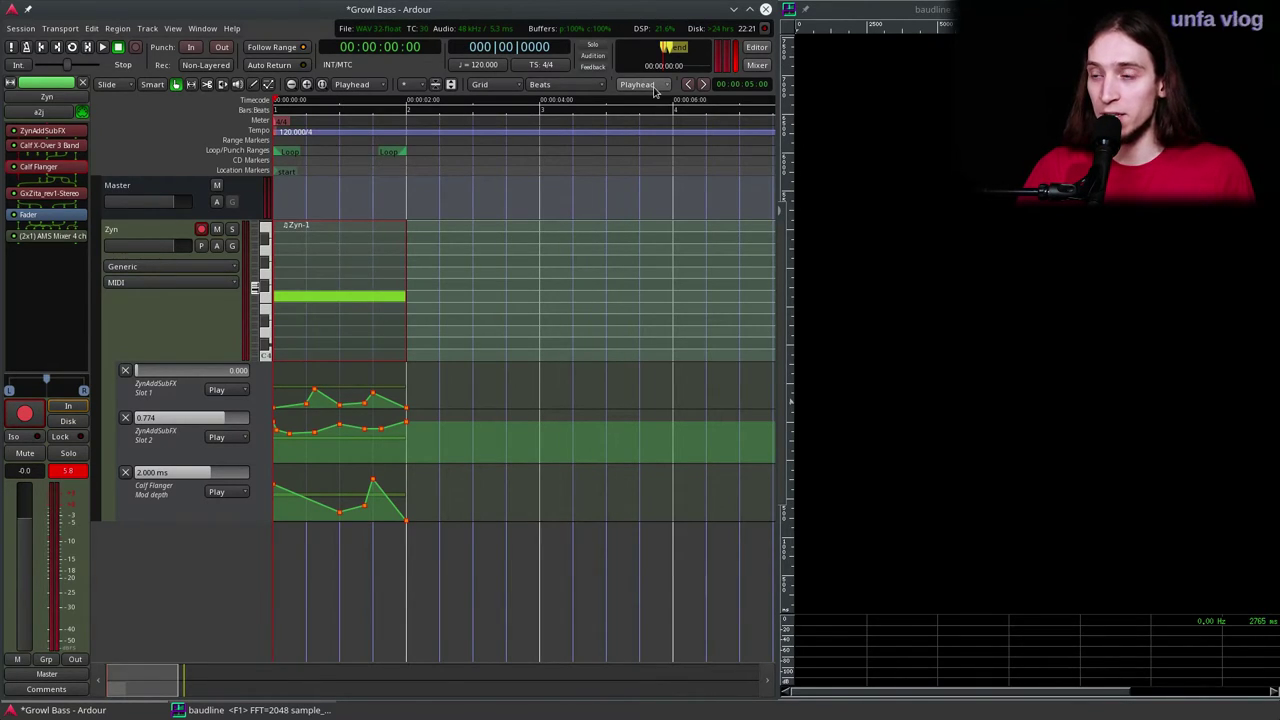
{"action": "left_click", "coordinate": [408, 113]}
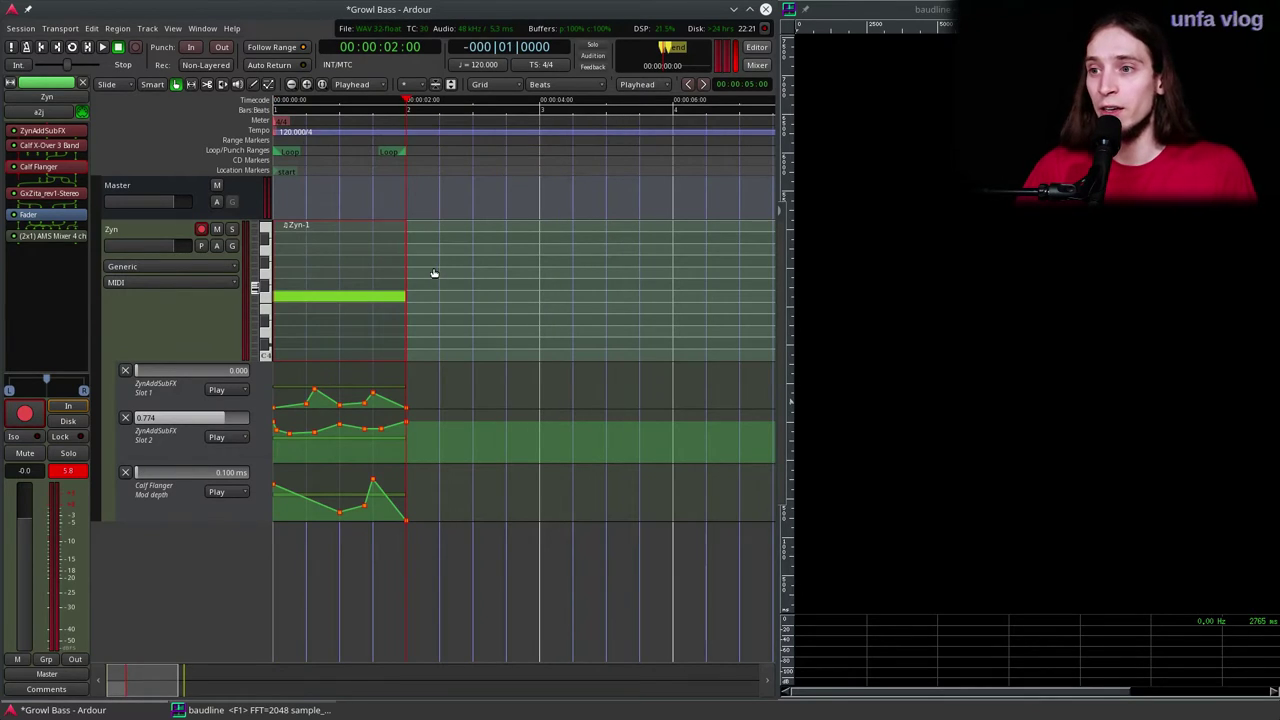
{"action": "key", "text": "ctrl+v"}
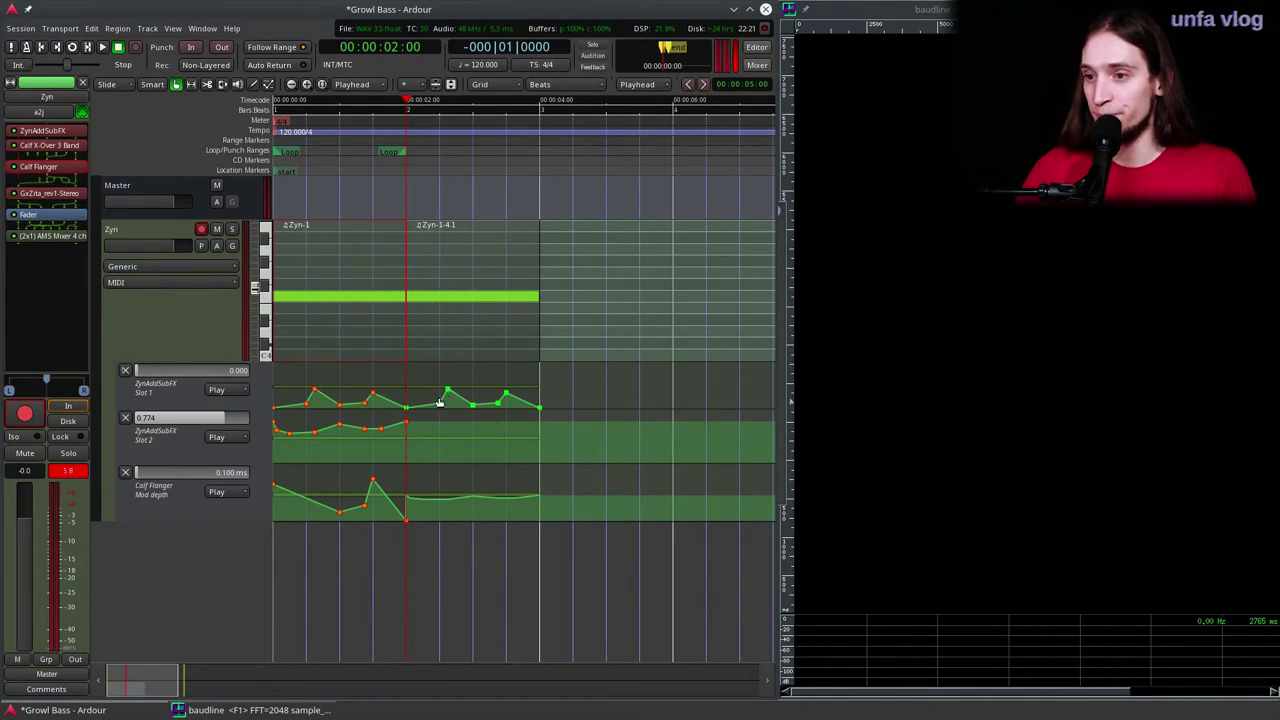
{"action": "left_click_drag", "start_coordinate": [405, 101], "coordinate": [230, 160]}
{"action": "key", "text": "space"}
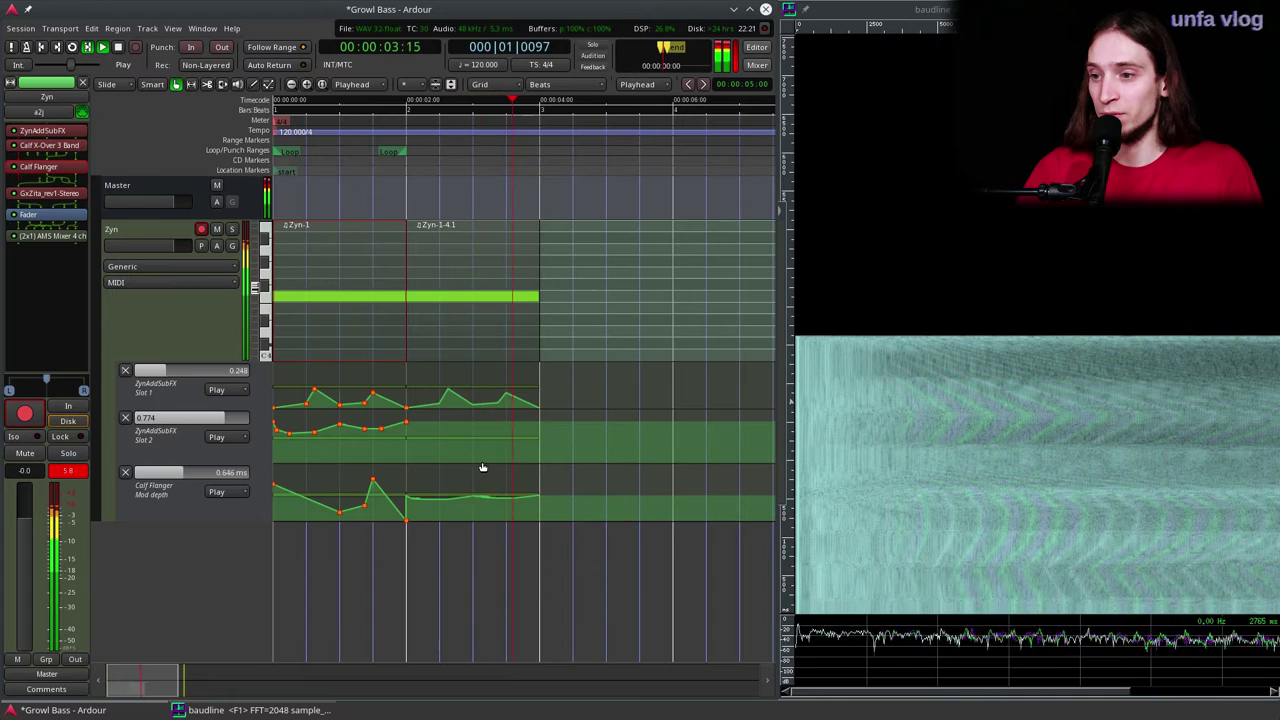
{"action": "key", "text": "space"}
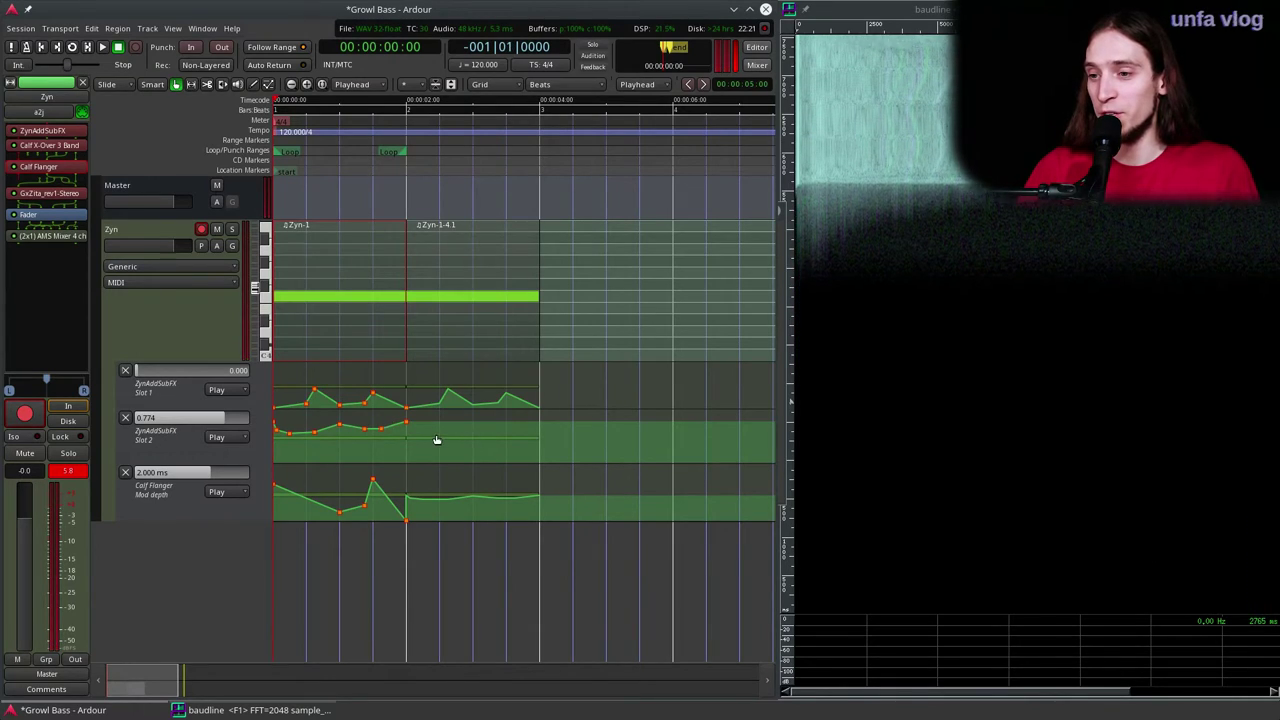
Step: Delete the pasted region in bar 2 along with the automation points pasted into the three lanes
{"action": "left_click", "coordinate": [423, 332]}
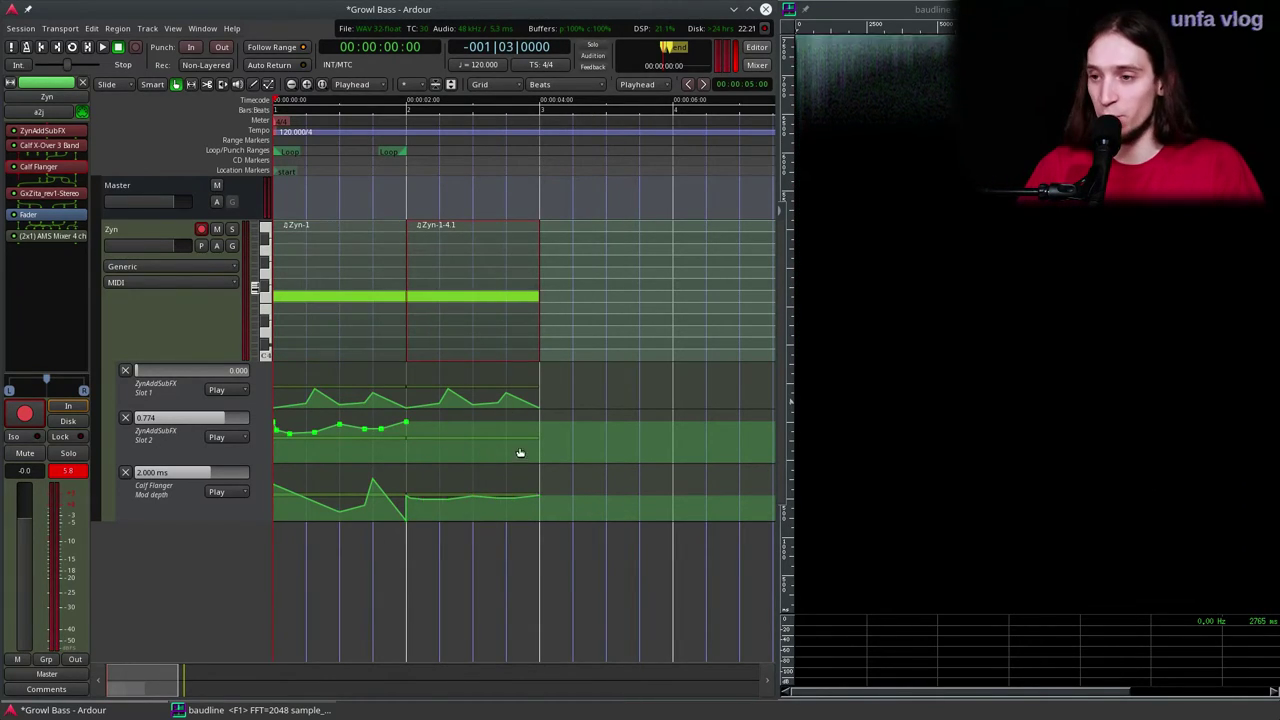
{"action": "key", "text": "Delete"}
{"action": "left_click_drag", "start_coordinate": [564, 378], "coordinate": [409, 531]}
{"action": "key", "text": "Delete"}
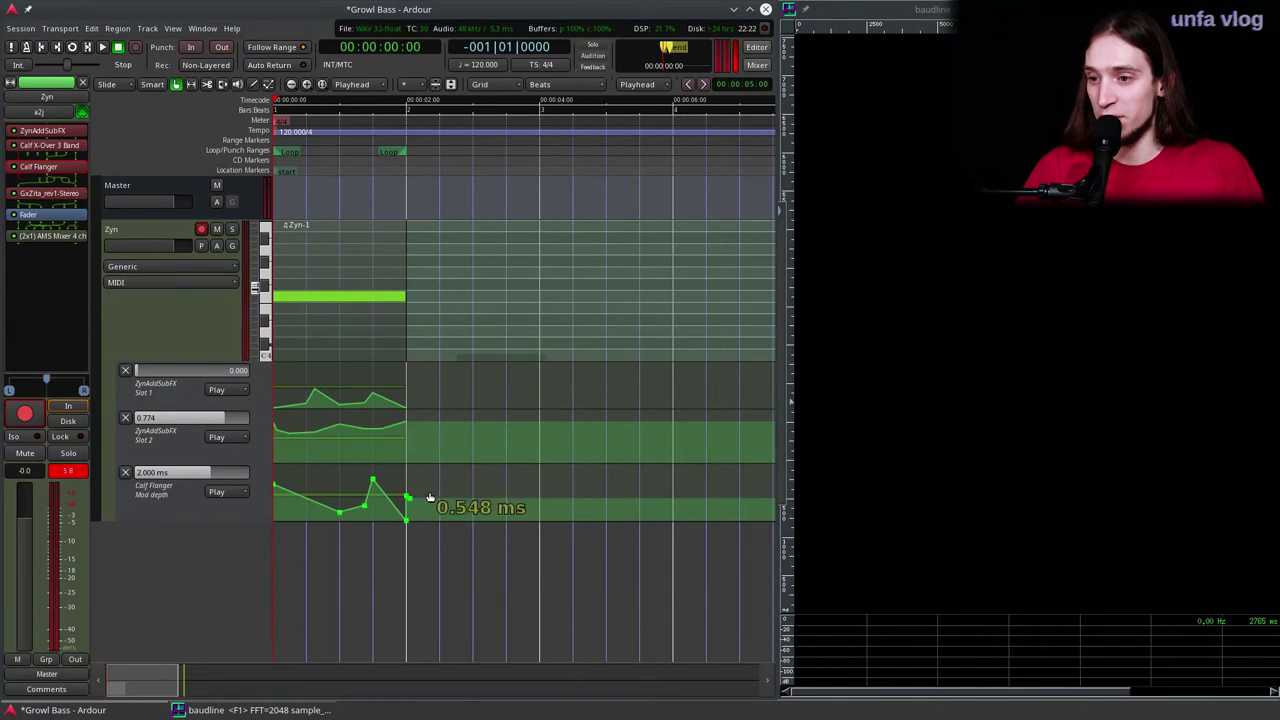
{"action": "scroll", "coordinate": [409, 507], "scroll_direction": "up", "scroll_amount": 6}
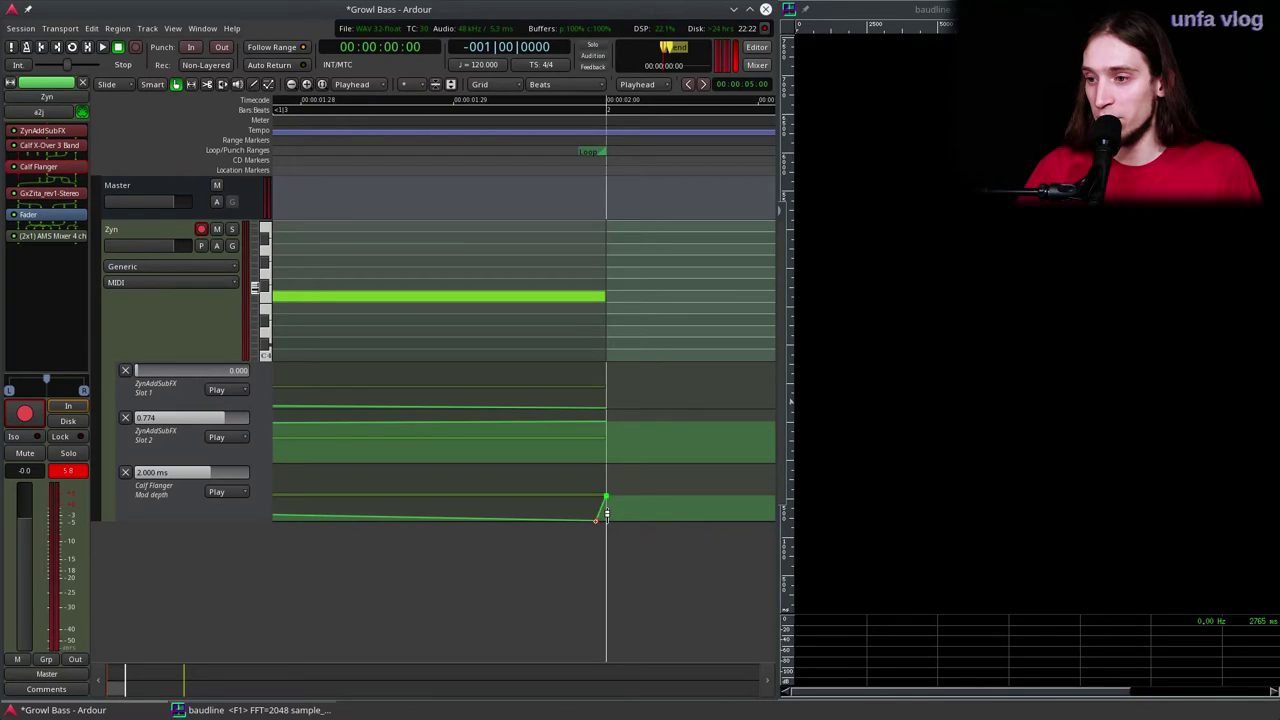
{"action": "scroll", "coordinate": [553, 548], "scroll_direction": "down", "scroll_amount": 6}
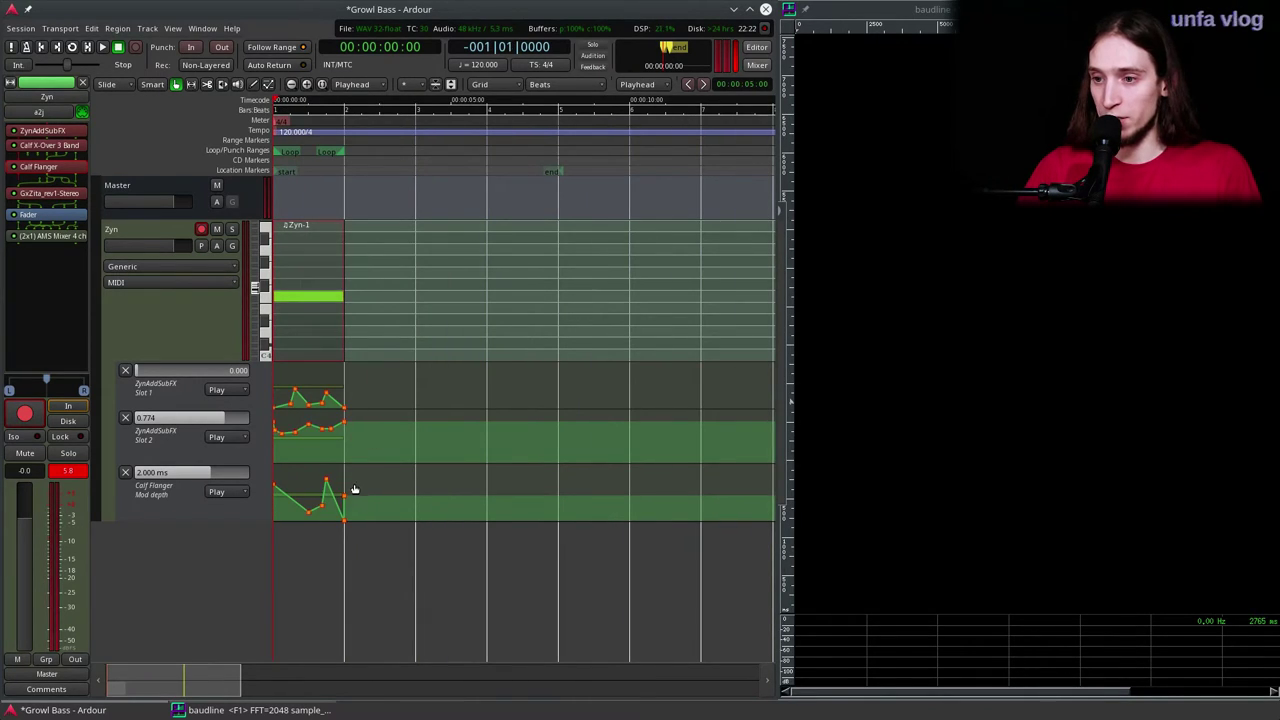
{"action": "scroll", "coordinate": [360, 495], "scroll_direction": "up", "scroll_amount": 2}
{"action": "scroll", "coordinate": [381, 487], "scroll_direction": "down", "scroll_amount": 2}
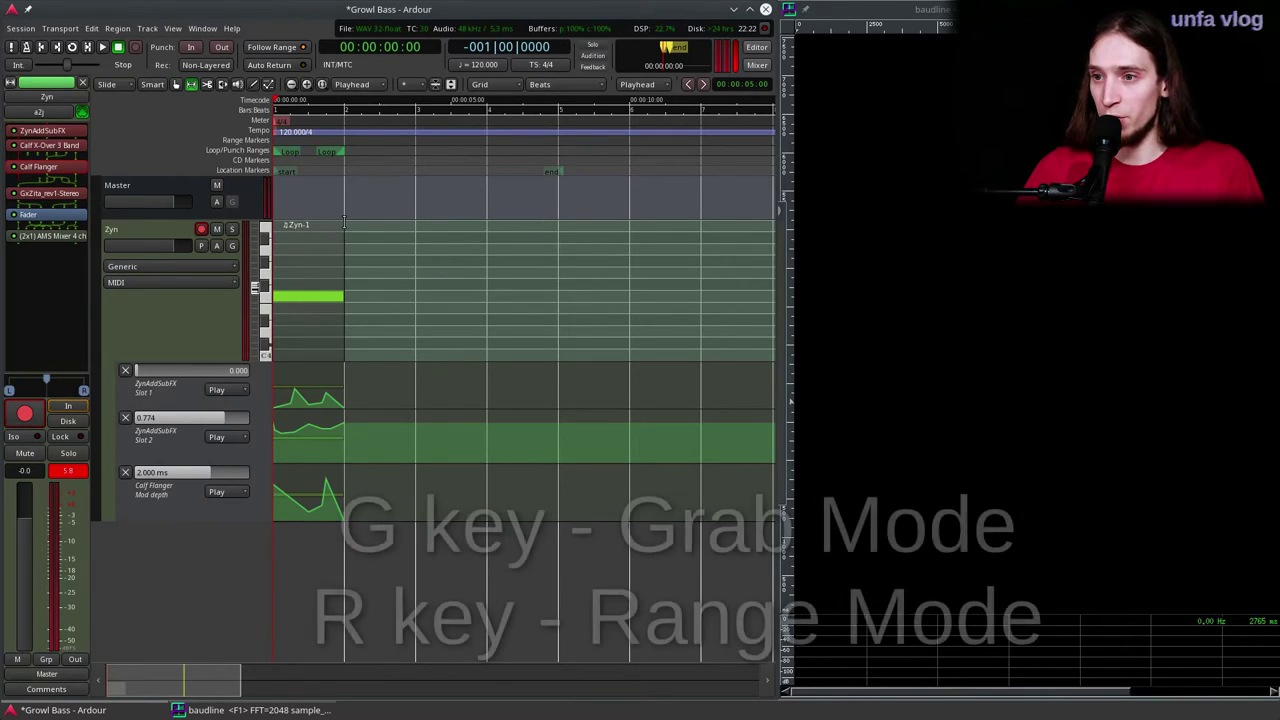
Step: In Range mode, select the first bar across the Zyn region and its three automation lanes, and paste a copy at bar 2
{"action": "left_click_drag", "start_coordinate": [340, 230], "coordinate": [292, 418]}
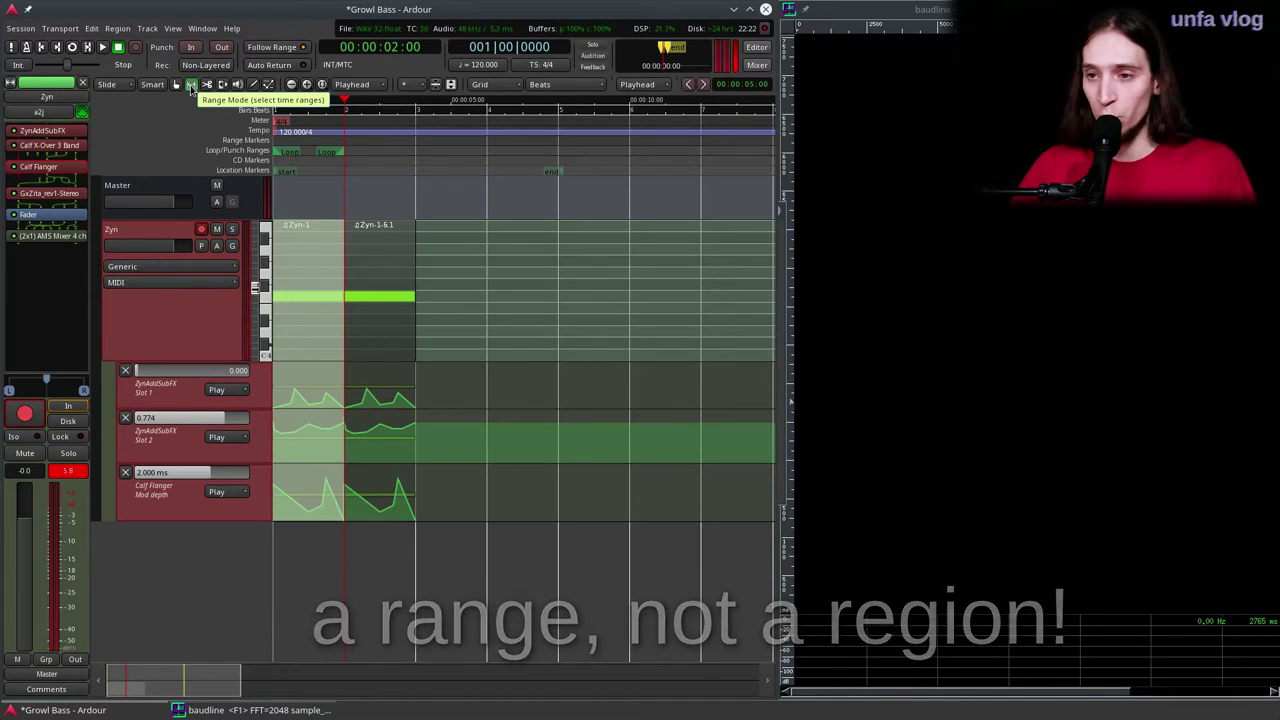
{"action": "left_click", "coordinate": [191, 86]}
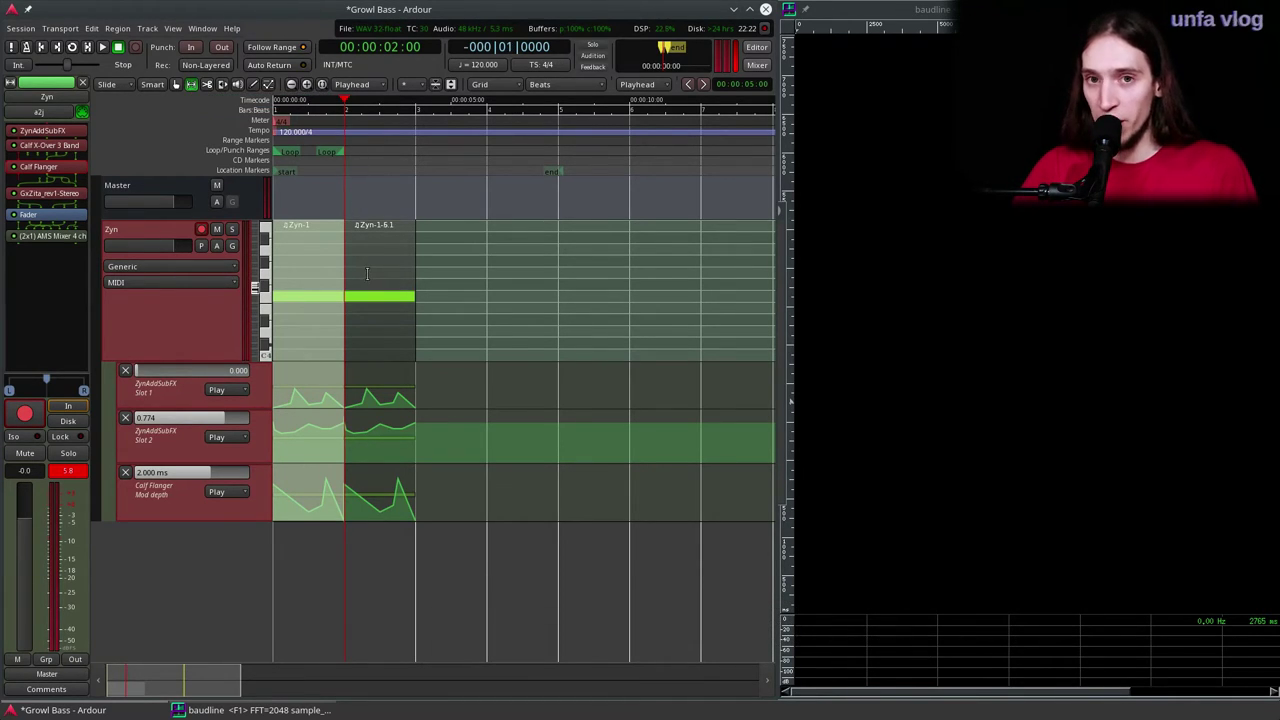
Step: Select the pasted region in bar 2, and in Range mode select that bar across the three automation lanes too
{"action": "key", "text": "space"}
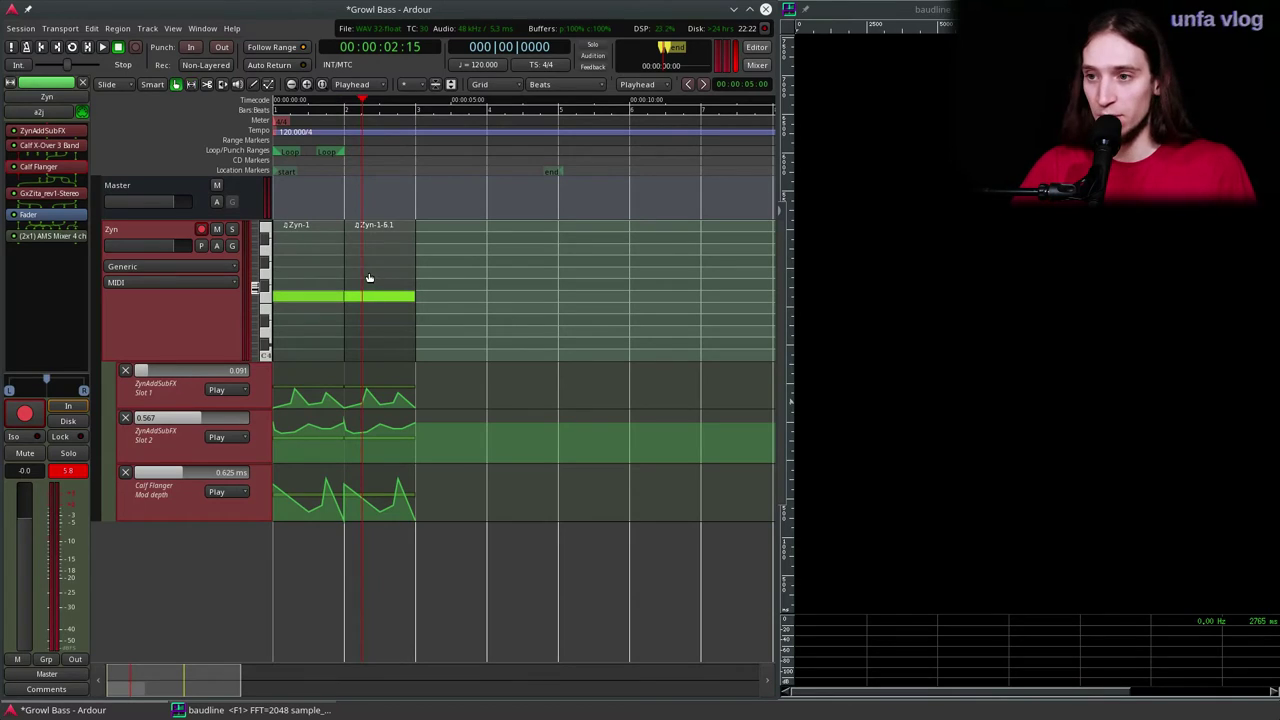
{"action": "mouse_move", "coordinate": [369, 277]}
{"action": "left_mouse_down"}
{"action": "mouse_move", "coordinate": [431, 274]}
{"action": "mouse_move", "coordinate": [426, 261]}
{"action": "mouse_move", "coordinate": [478, 267]}
{"action": "mouse_move", "coordinate": [377, 273]}
{"action": "left_mouse_up"}
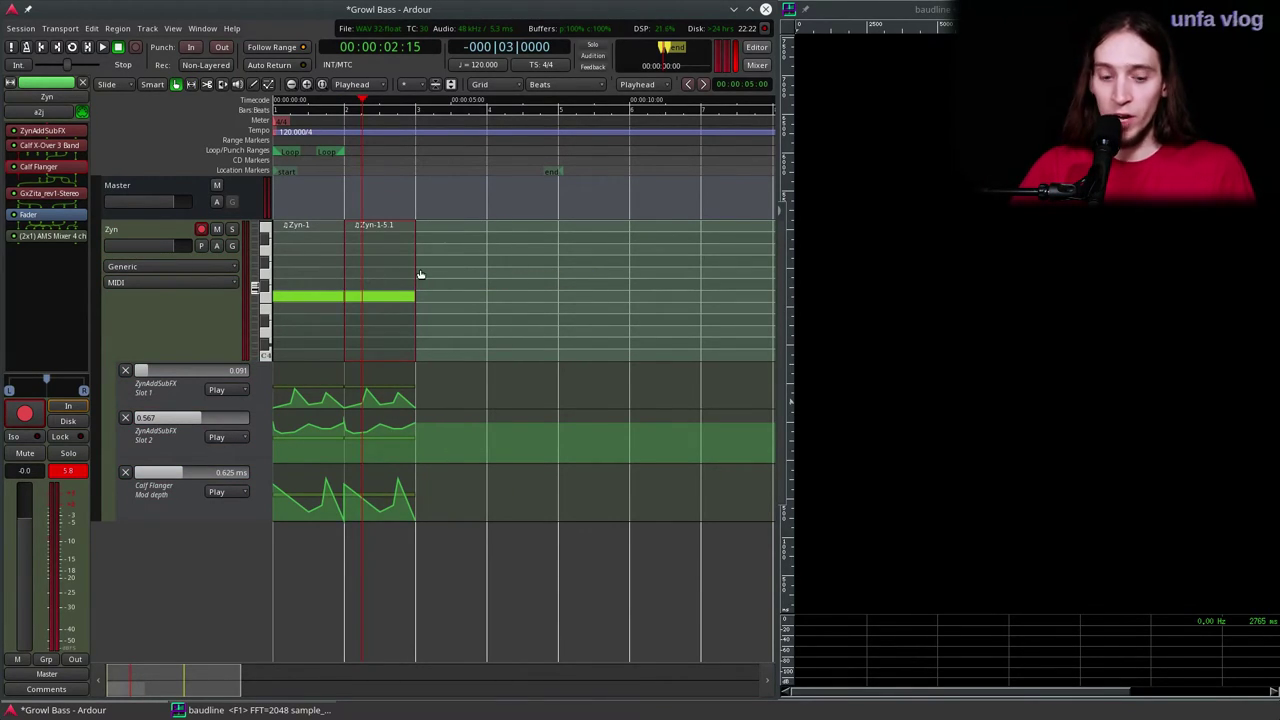
{"action": "key", "text": "r"}
{"action": "left_click_drag", "start_coordinate": [486, 275], "coordinate": [342, 285]}
{"action": "left_click_drag", "start_coordinate": [451, 291], "coordinate": [306, 263]}
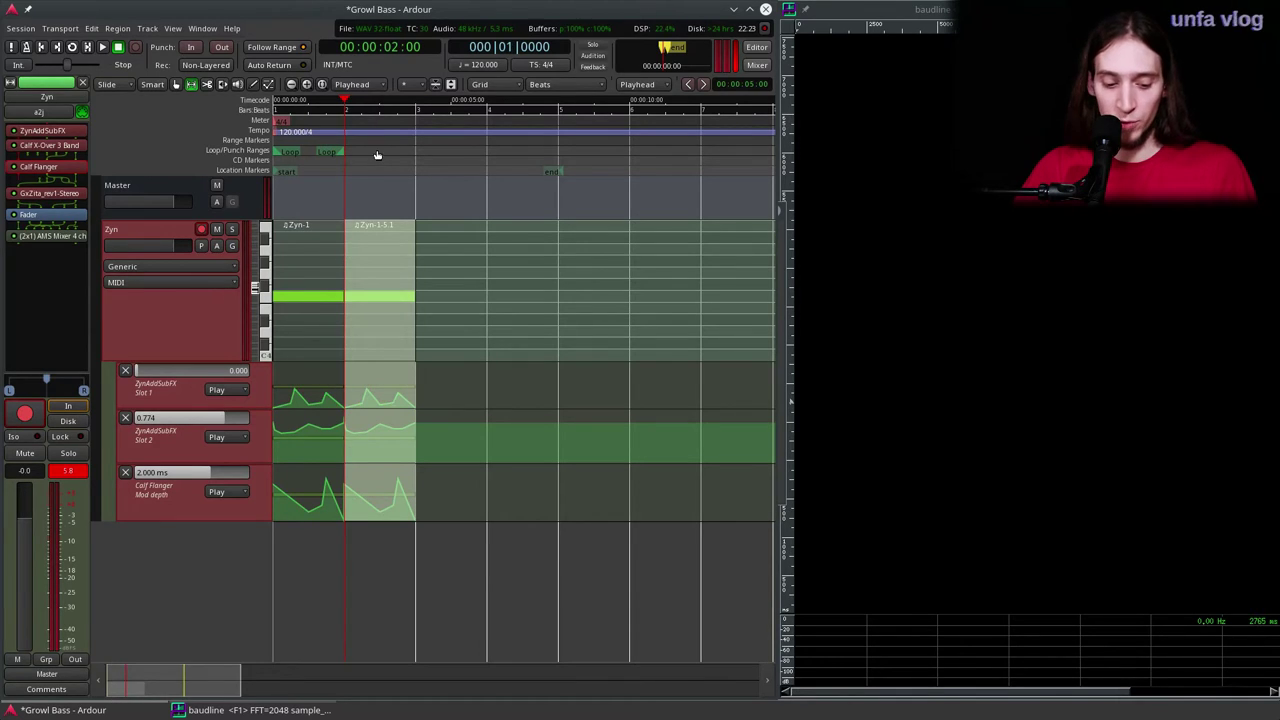
Step: Leave Range mode, return the playhead to the start and play both bars
{"action": "key", "text": "g"}
{"action": "left_click_drag", "start_coordinate": [365, 108], "coordinate": [200, 161]}
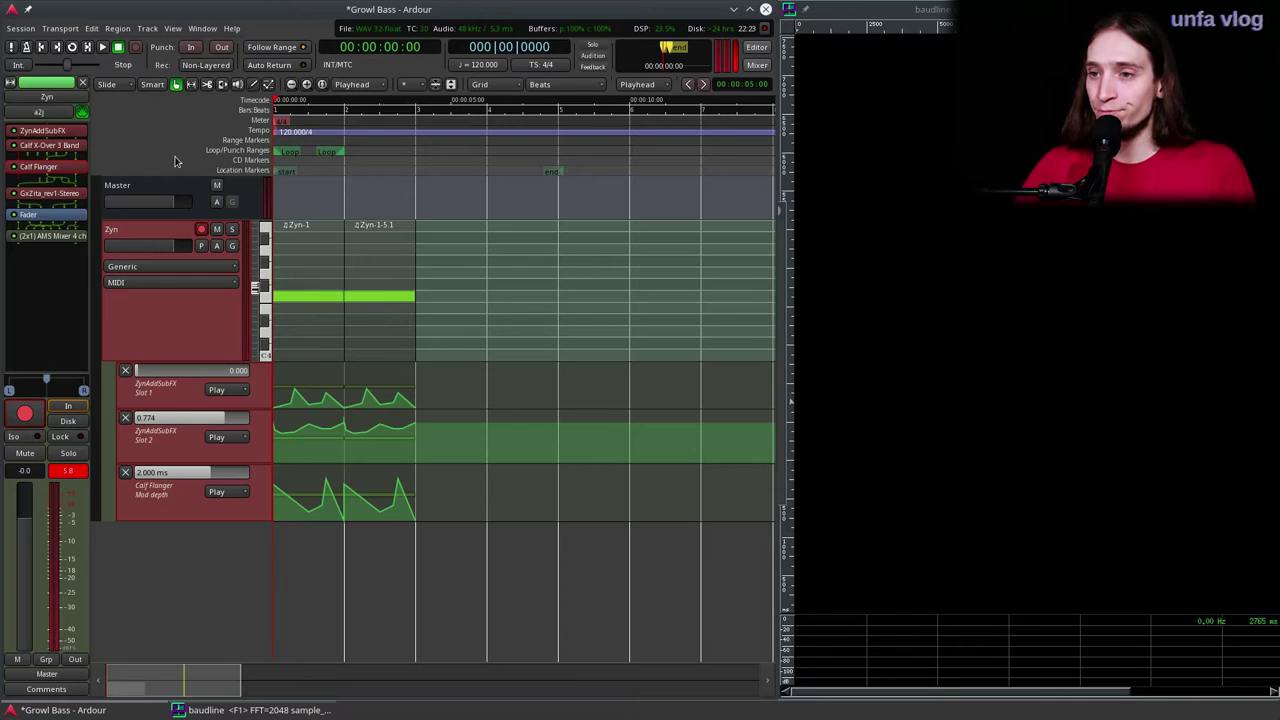
{"action": "key", "text": "space"}
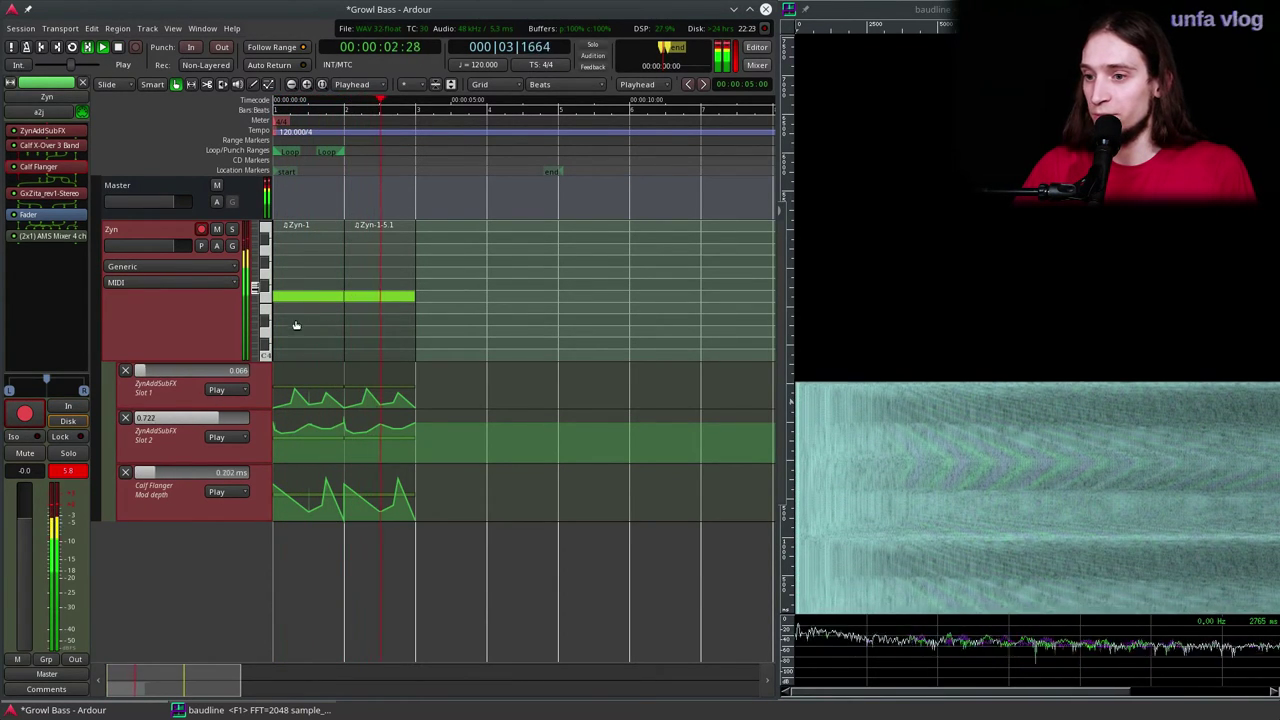
{"action": "key", "text": "space"}
Step: Enlarge the Zyn track, shorten bar 1's F4 note to one beat, and draw a one-beat E4 note on beat 2
{"action": "key", "text": "e"}
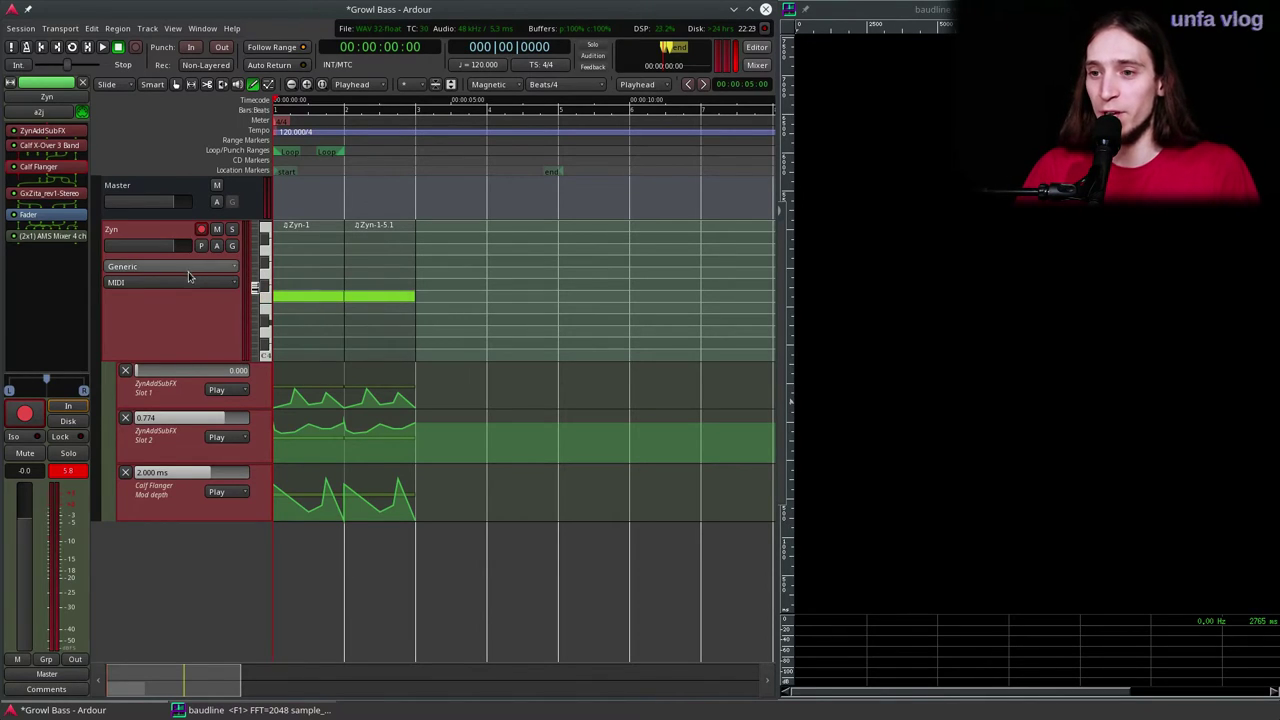
{"action": "left_click_drag", "start_coordinate": [202, 353], "coordinate": [168, 458]}
{"action": "left_click_drag", "start_coordinate": [167, 355], "coordinate": [149, 457]}
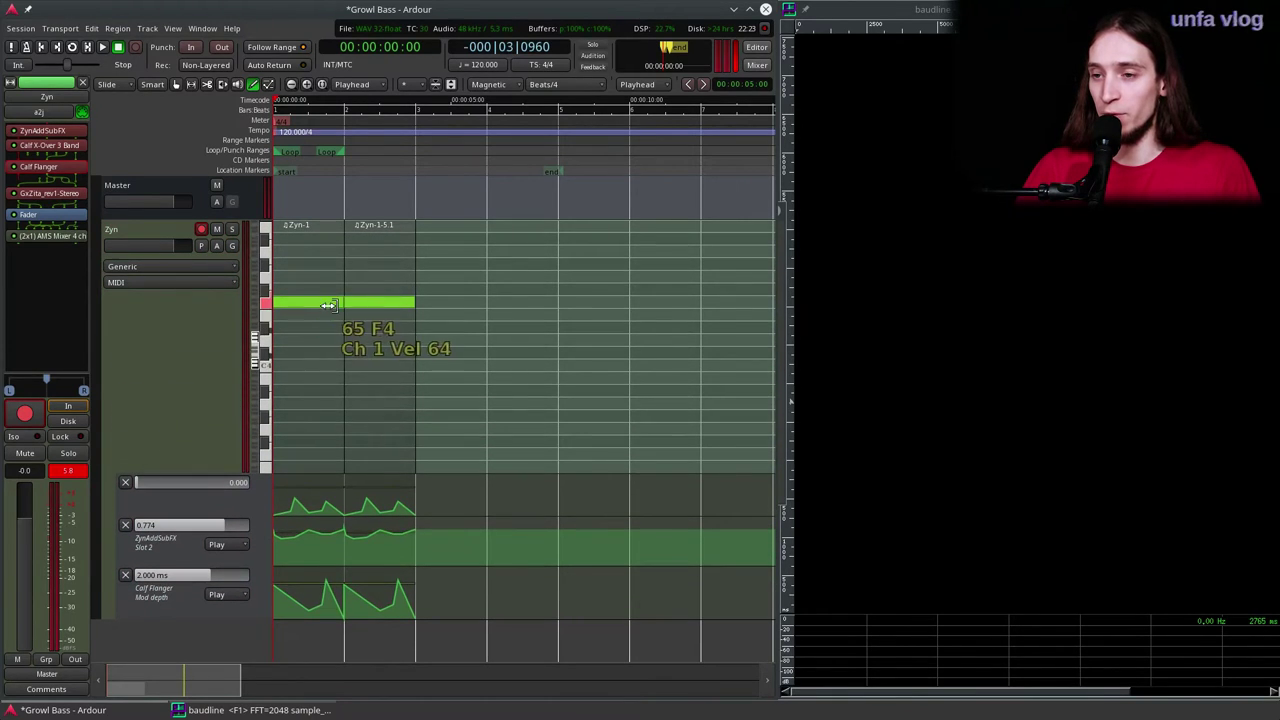
{"action": "scroll", "coordinate": [313, 263], "scroll_direction": "up", "scroll_amount": 1}
{"action": "scroll", "coordinate": [313, 263], "scroll_direction": "down", "scroll_amount": 1}
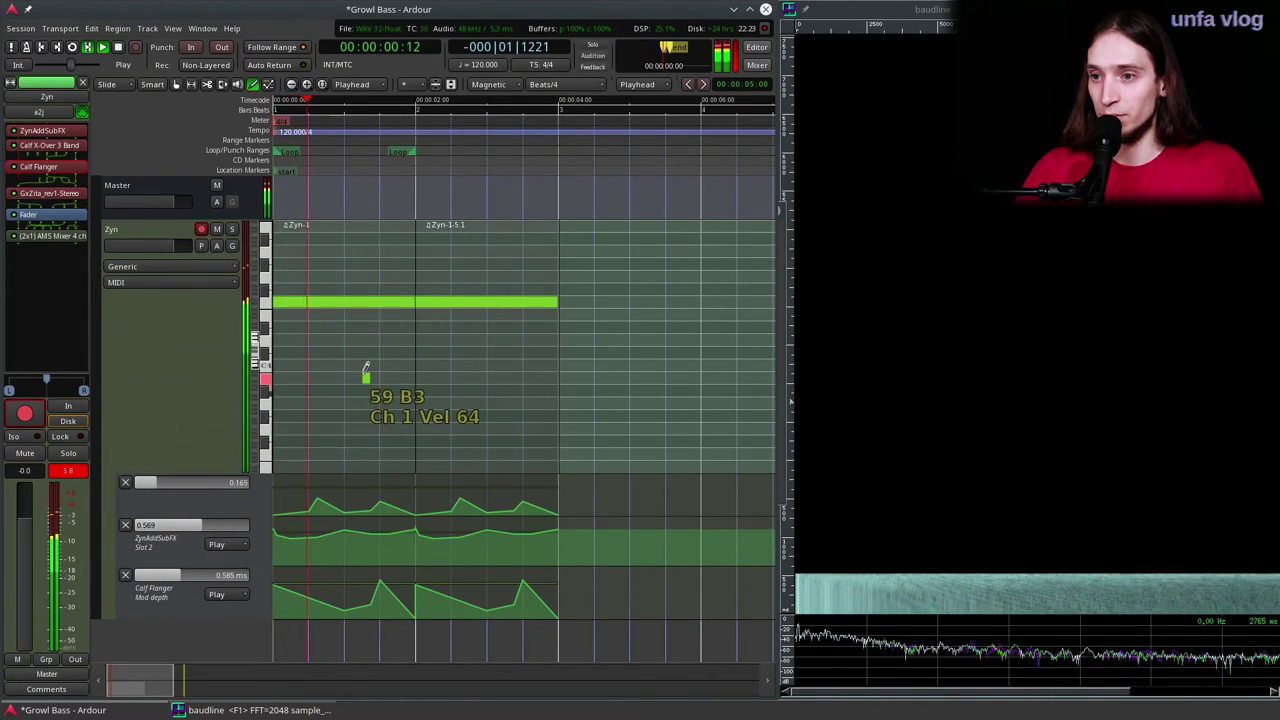
{"action": "mouse_move", "coordinate": [415, 301]}
{"action": "left_mouse_down"}
{"action": "mouse_move", "coordinate": [297, 303]}
{"action": "mouse_move", "coordinate": [354, 309]}
{"action": "mouse_move", "coordinate": [341, 315]}
{"action": "left_mouse_up"}
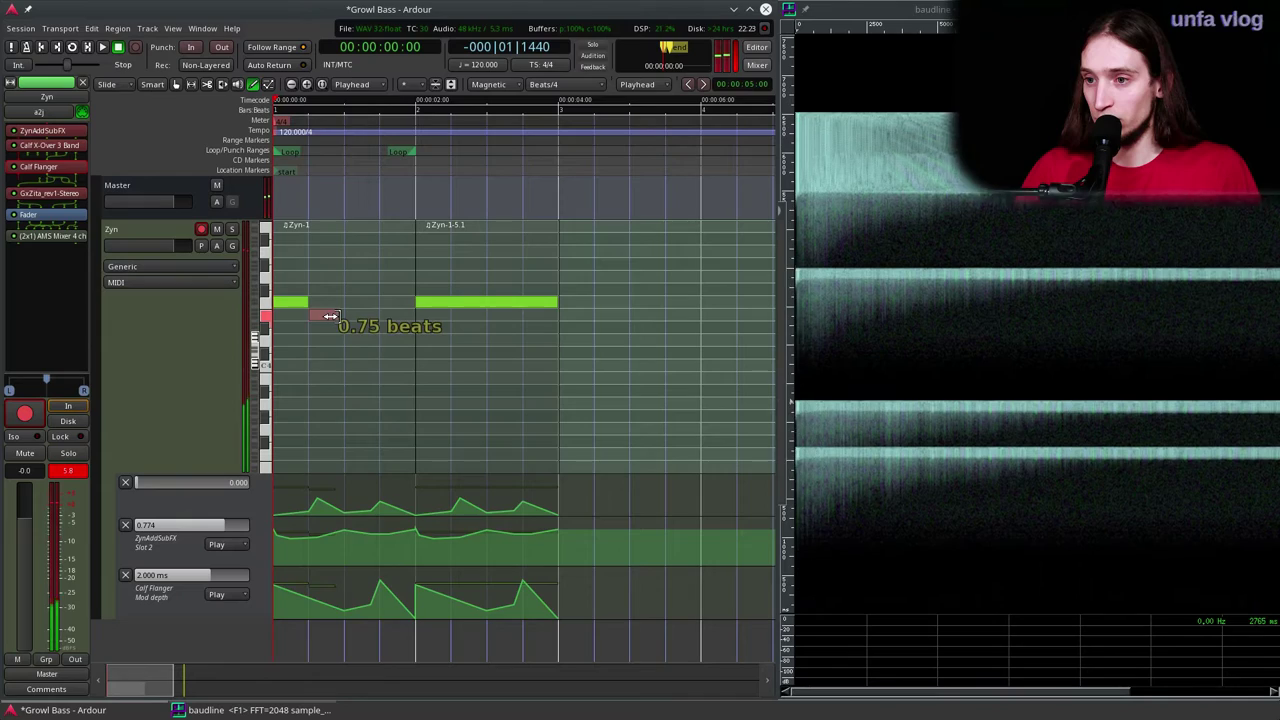
Step: Fill beats 3 and 4 of bar 1 with four C4 notes, each half a beat long
{"action": "key", "text": "space"}
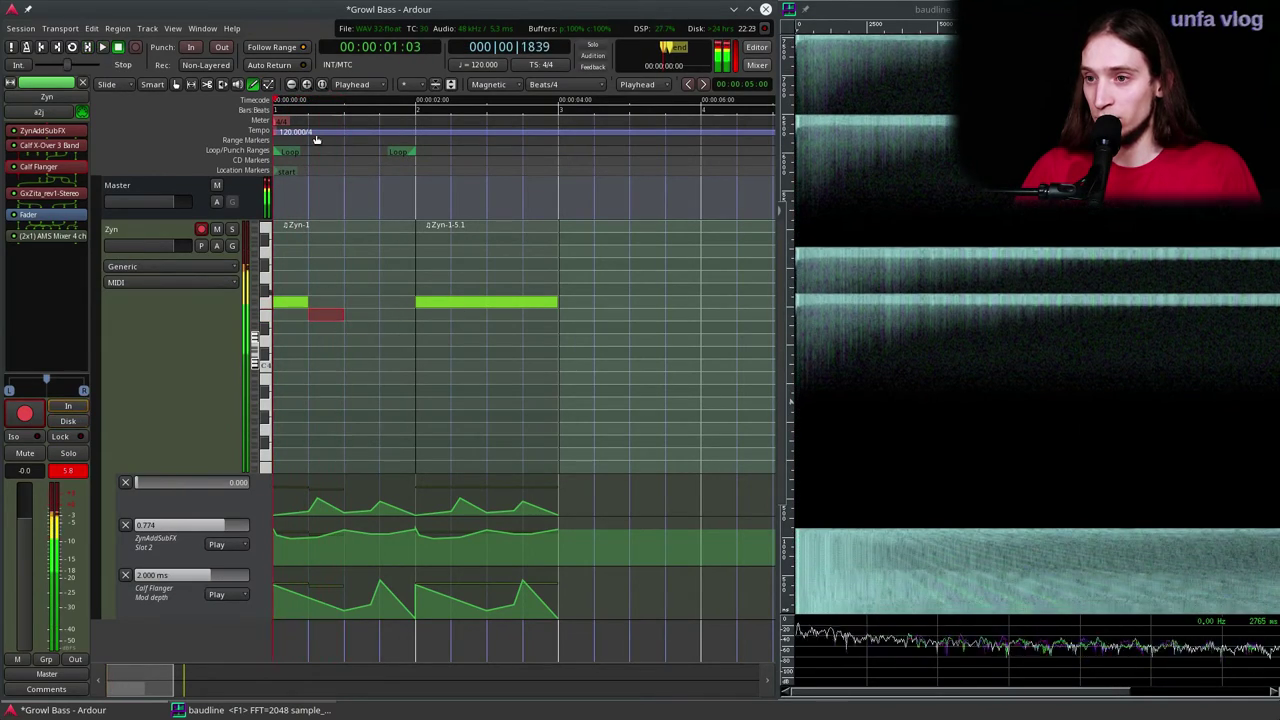
{"action": "key", "text": "space"}
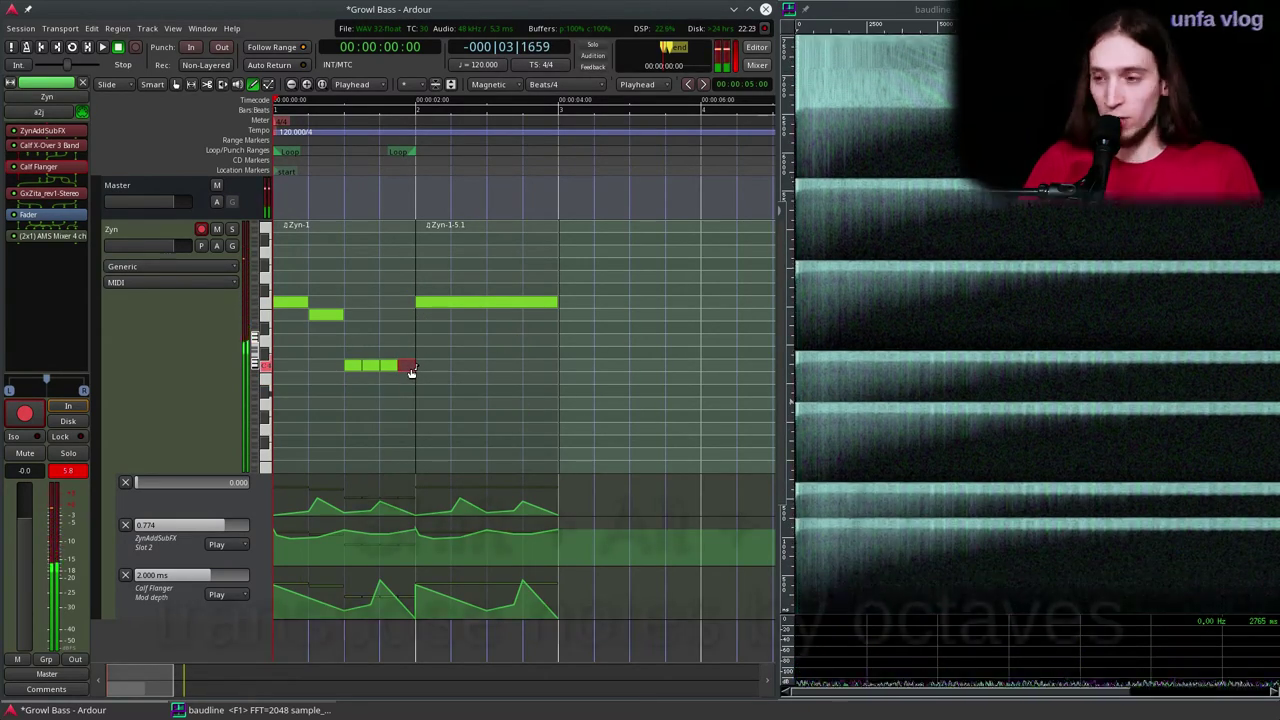
{"action": "key", "text": "shift+alt+Down"}
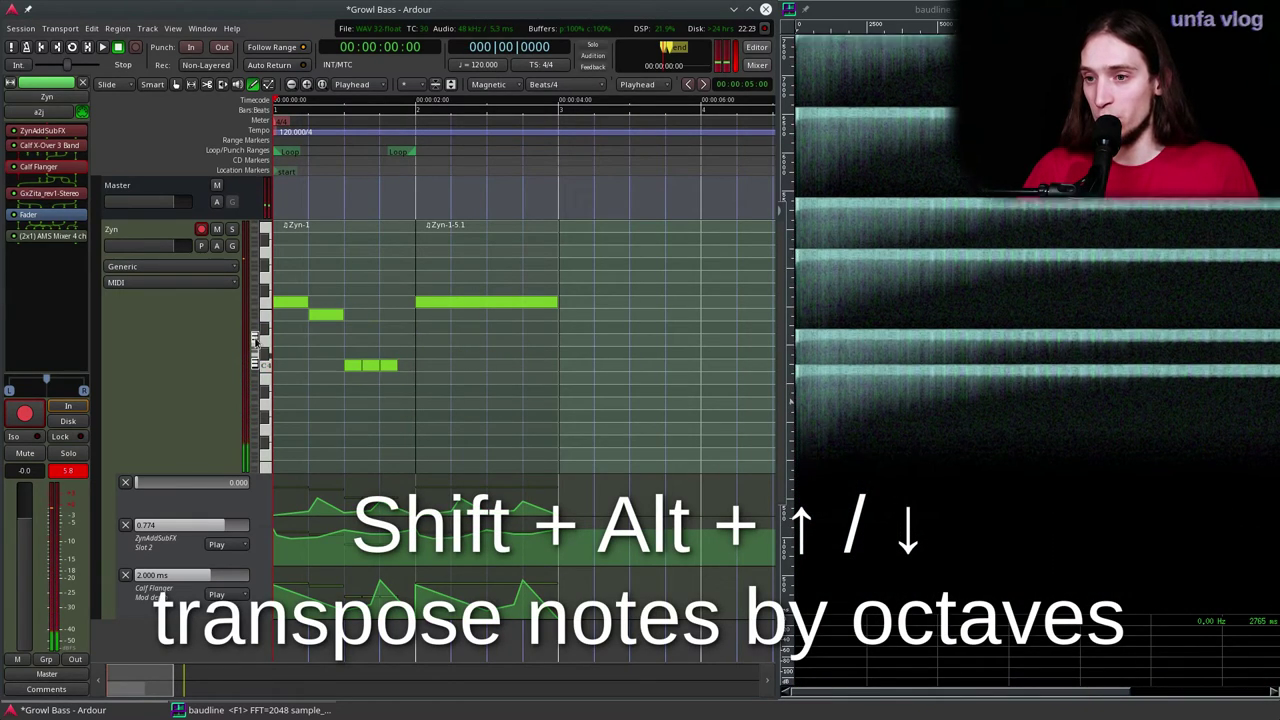
{"action": "left_click_drag", "start_coordinate": [255, 338], "coordinate": [255, 325]}
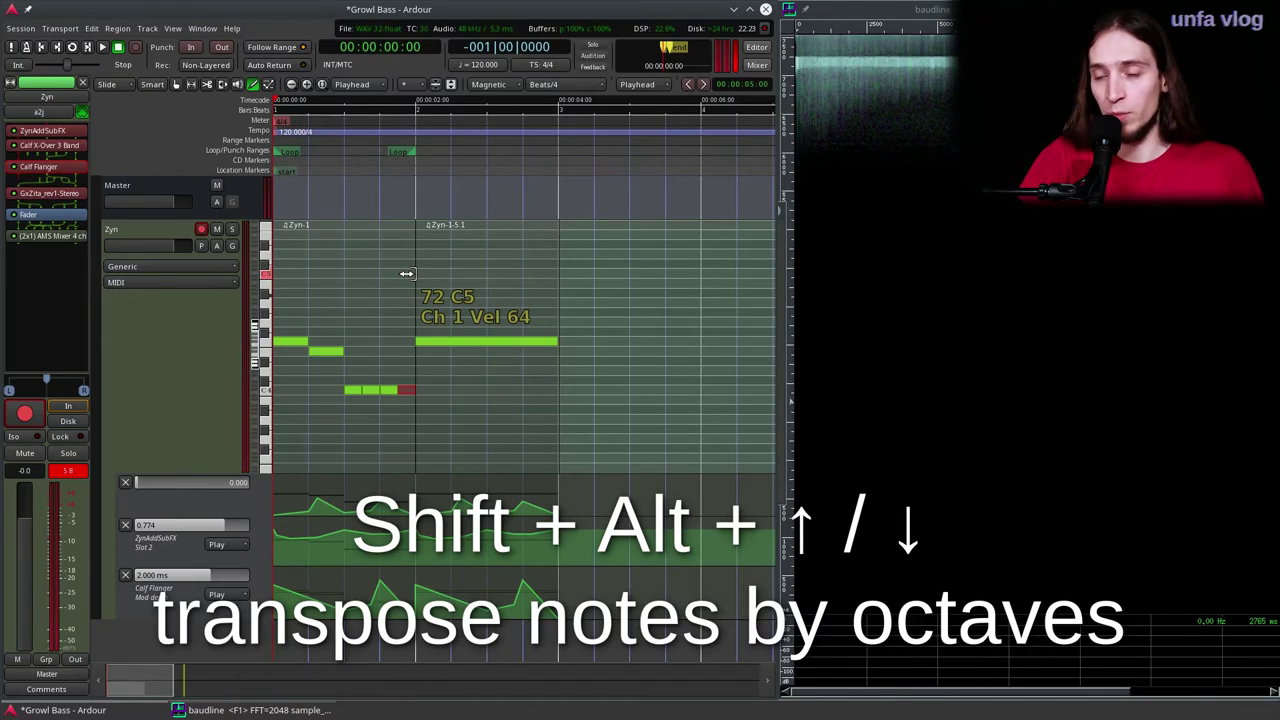
{"action": "key", "text": "Up"}
{"action": "key", "text": "Down"}
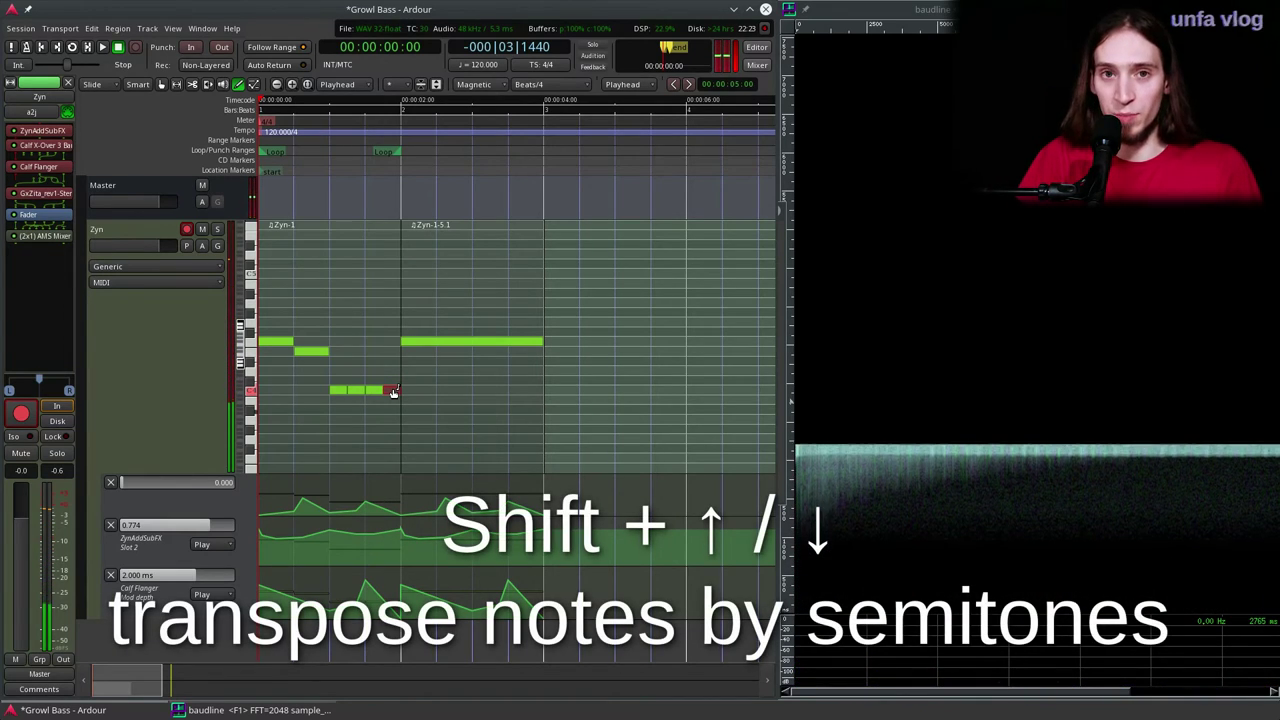
Step: Play the Zyn pattern from the start to hear the new notes
{"action": "key", "text": "space"}
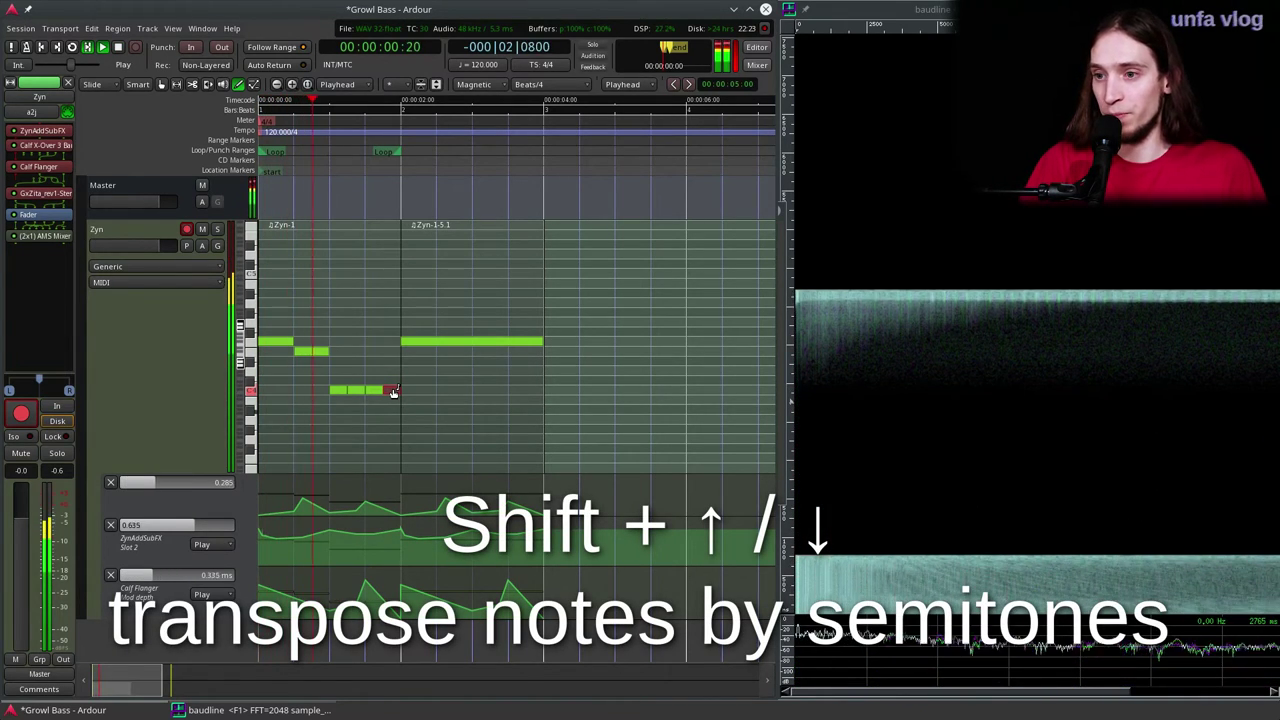
{"action": "key", "text": "space"}
{"action": "key", "text": "shift+Up"}
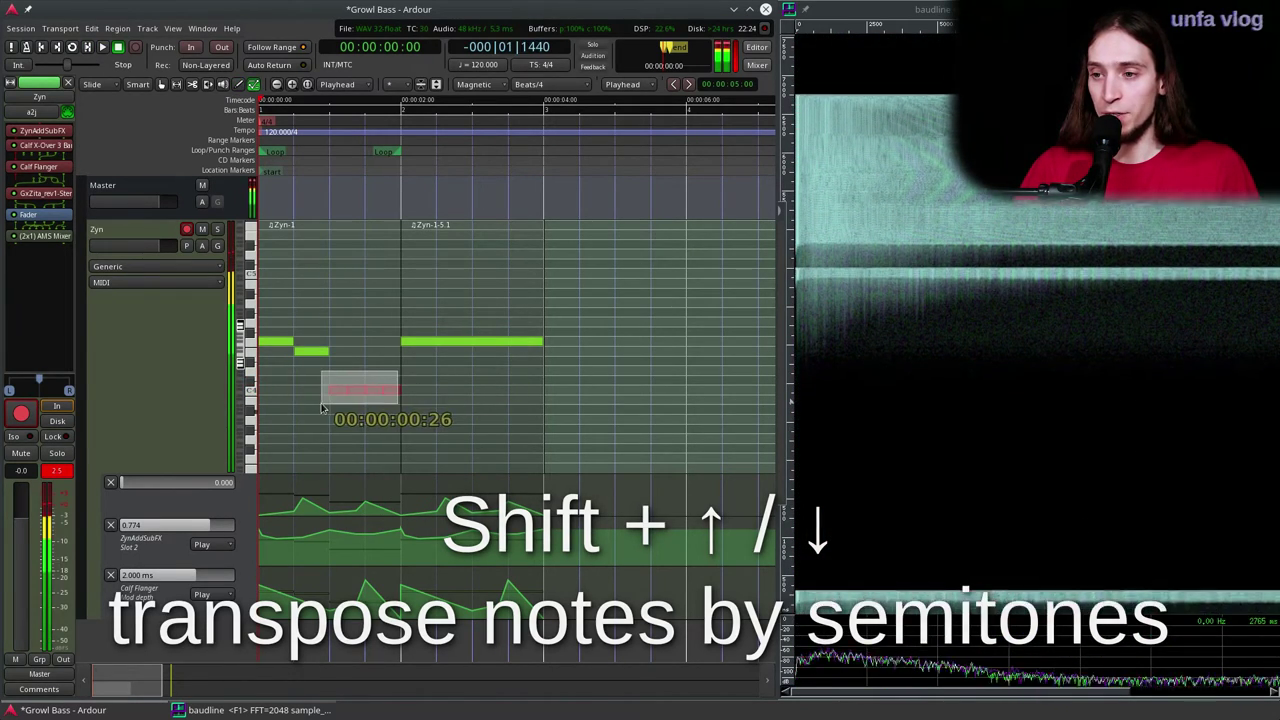
Step: Shorten the four C4 notes together so gaps separate them, and play the pattern
{"action": "left_click", "coordinate": [375, 391]}
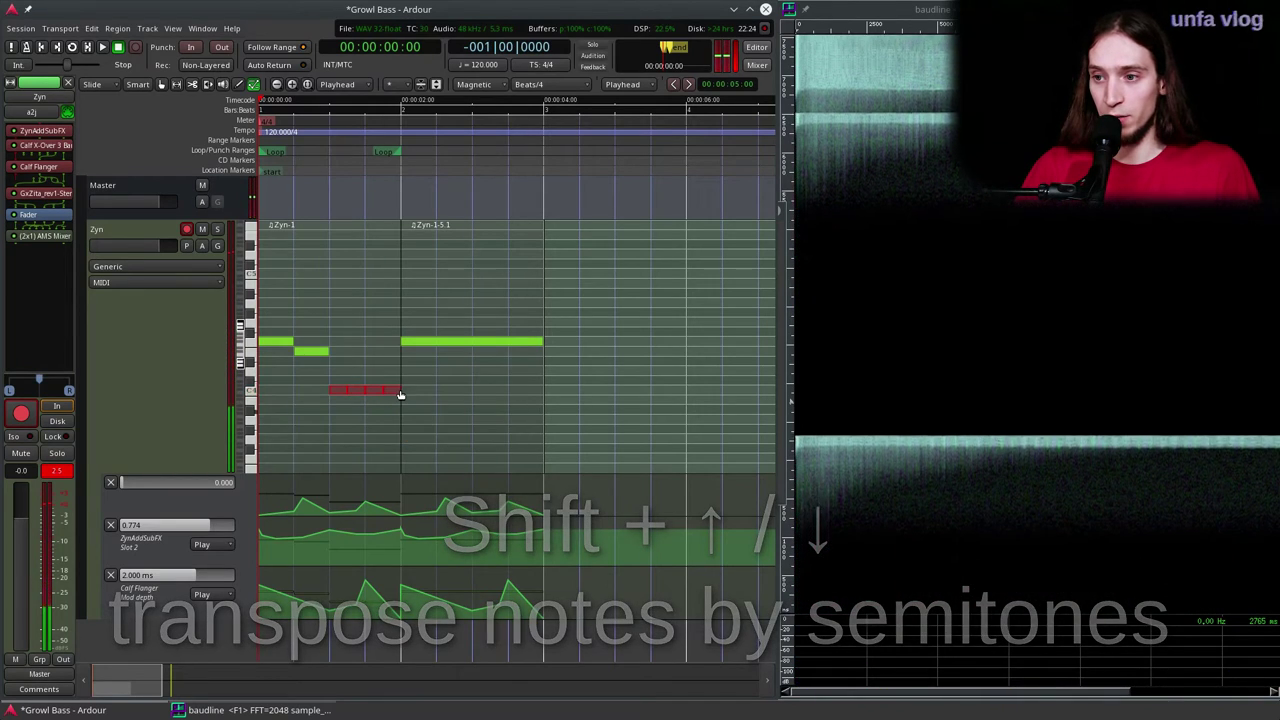
{"action": "left_click_drag", "start_coordinate": [400, 389], "coordinate": [392, 390]}
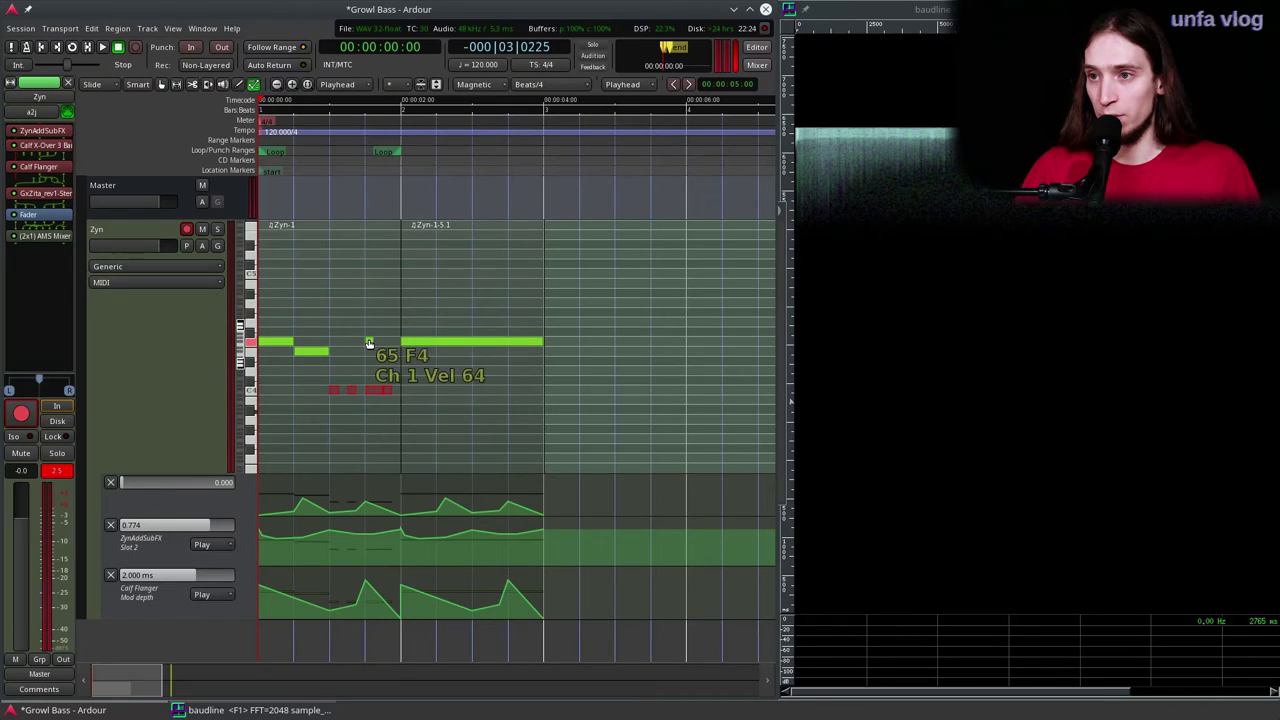
{"action": "key", "text": "ctrl+z"}
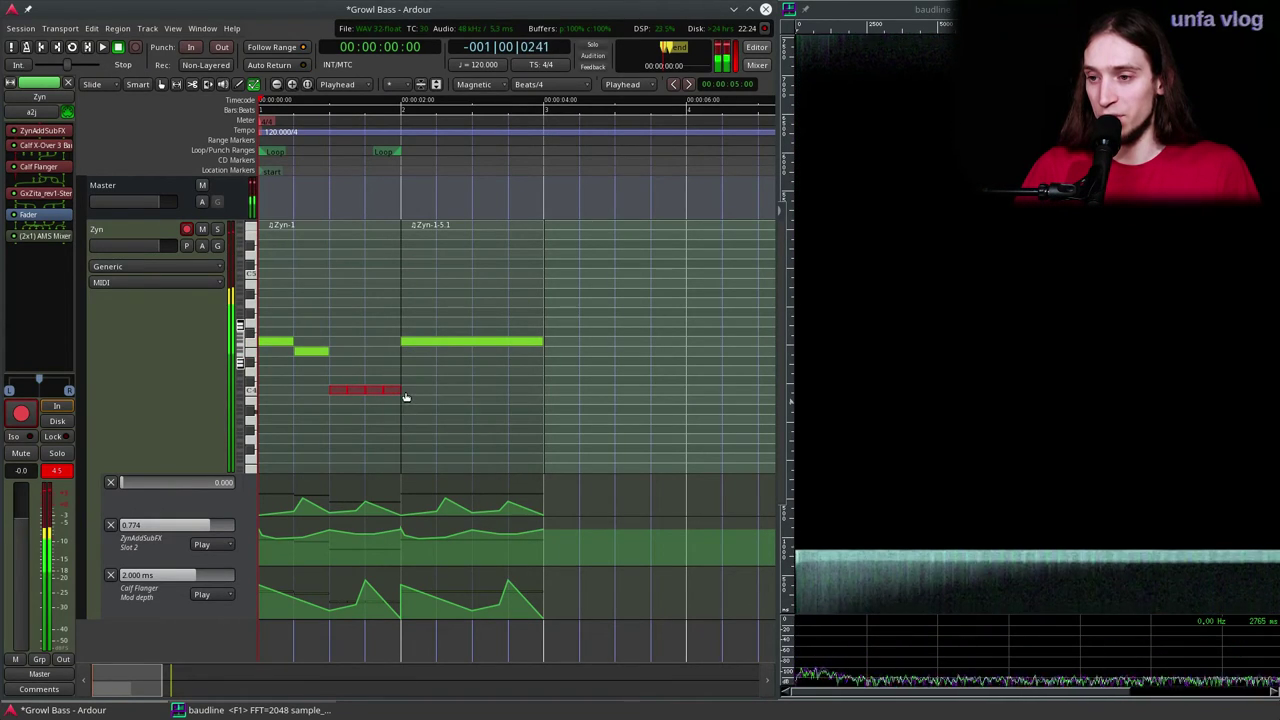
{"action": "left_click_drag", "start_coordinate": [392, 389], "coordinate": [392, 389]}
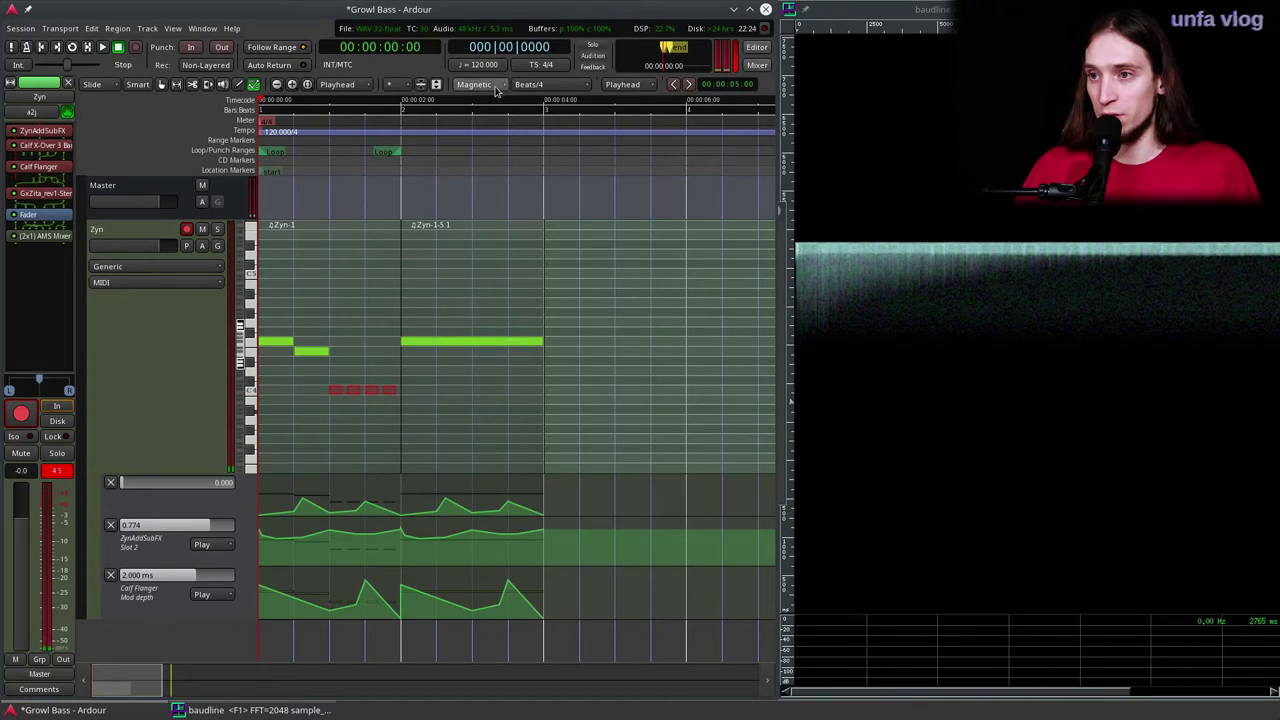
{"action": "scroll", "coordinate": [340, 434], "scroll_direction": "up", "scroll_amount": 1}
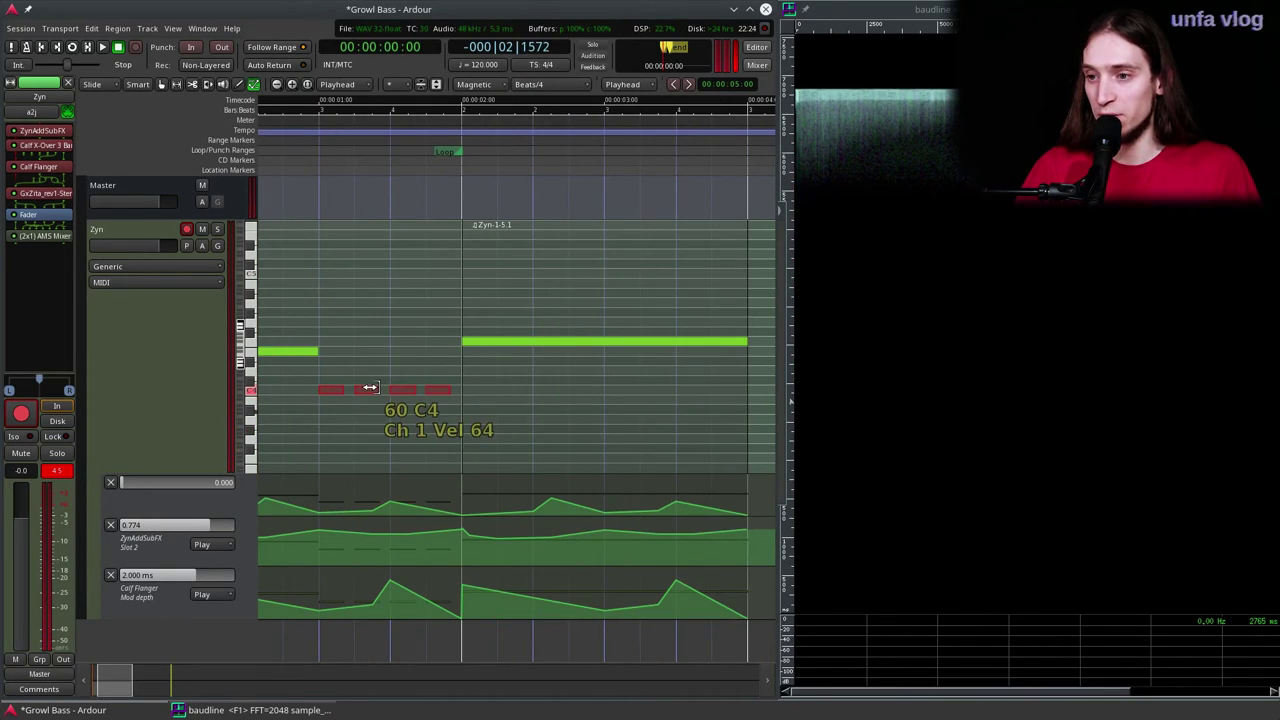
{"action": "left_click", "coordinate": [399, 420]}
{"action": "key", "text": "ctrl+z"}
{"action": "scroll", "coordinate": [343, 300], "scroll_direction": "down", "scroll_amount": 1}
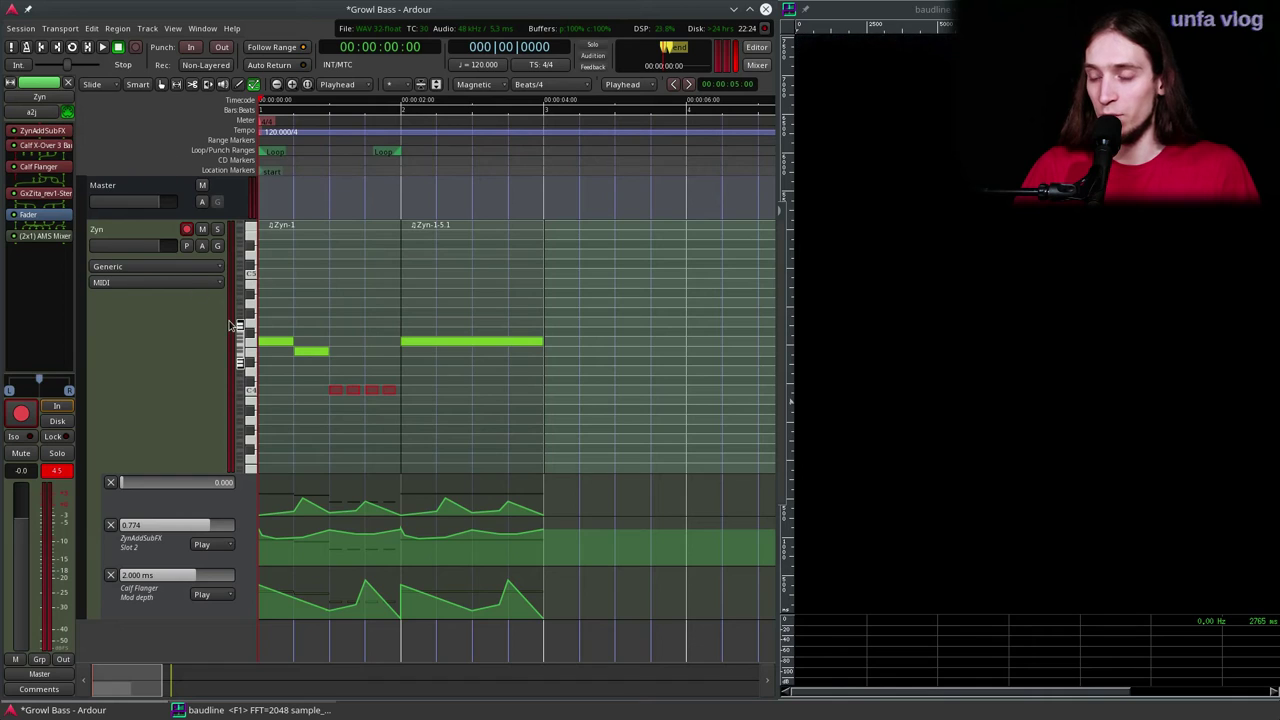
{"action": "key", "text": "space"}
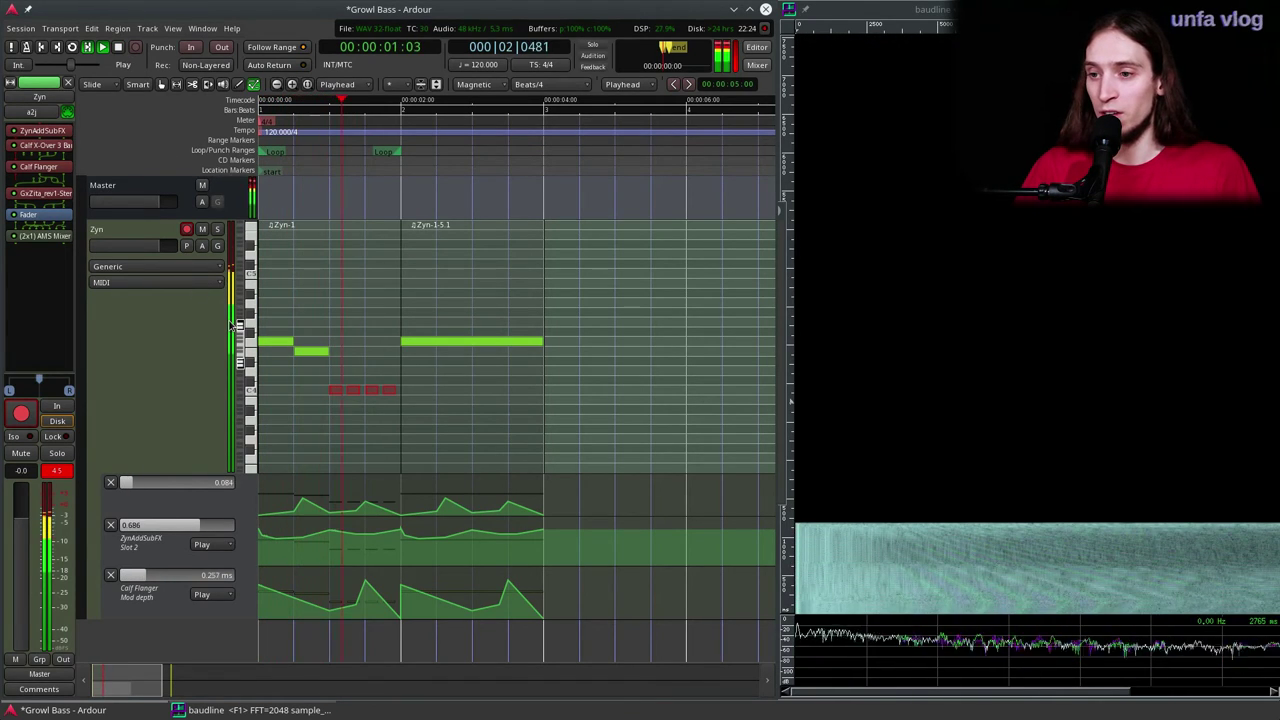
{"action": "key", "text": "space"}
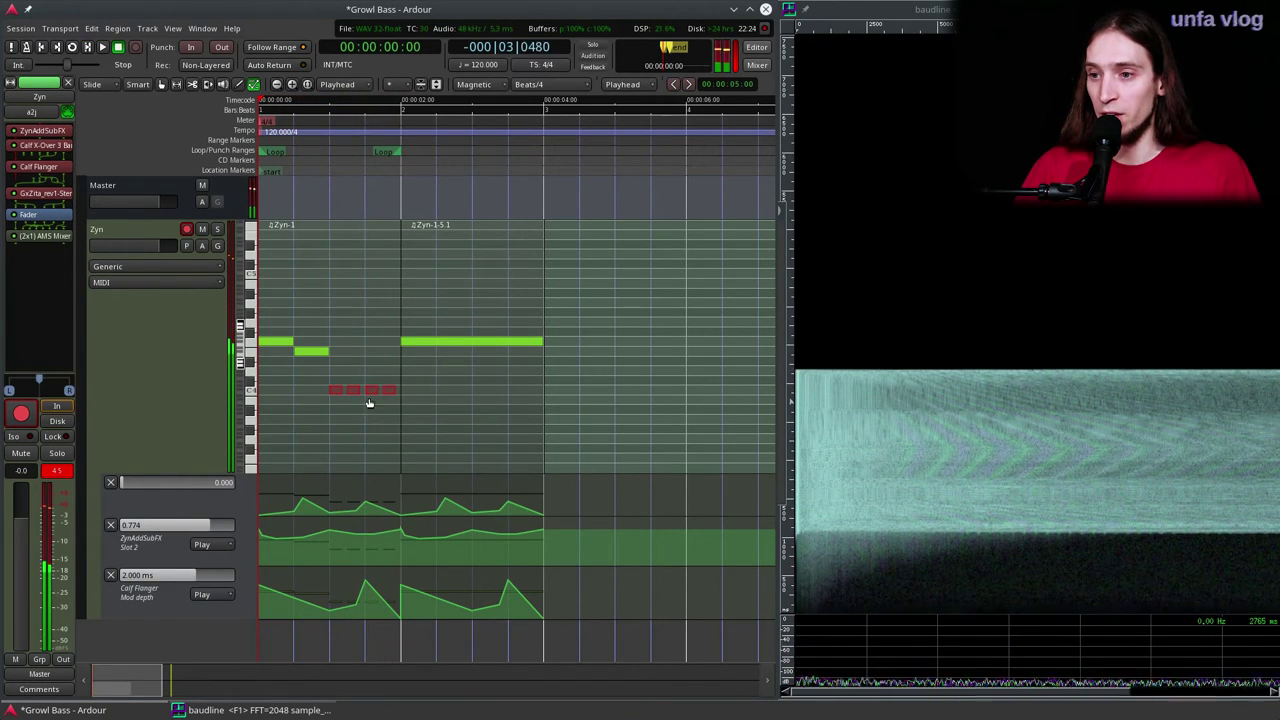
Step: Delete the second C4 note and lengthen the first C4 note so that it fills beat 3
{"action": "left_click", "coordinate": [366, 405]}
{"action": "left_click", "coordinate": [344, 392]}
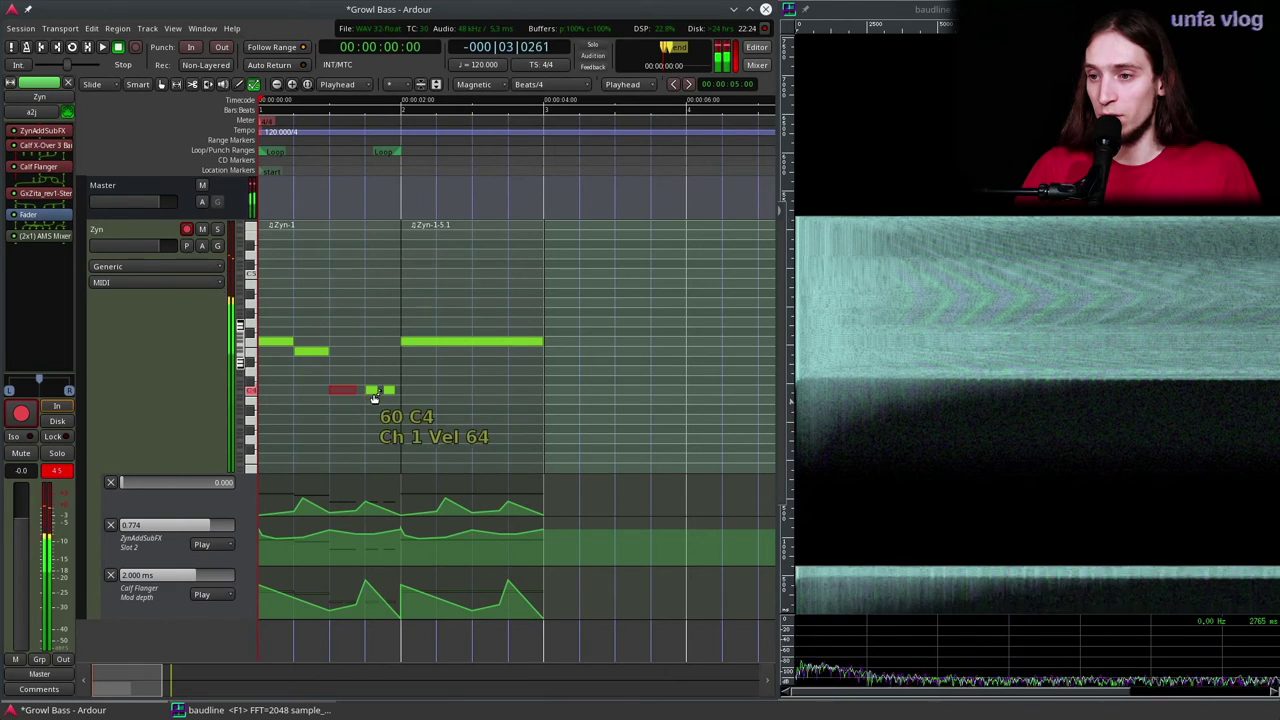
{"action": "left_click", "coordinate": [357, 390]}
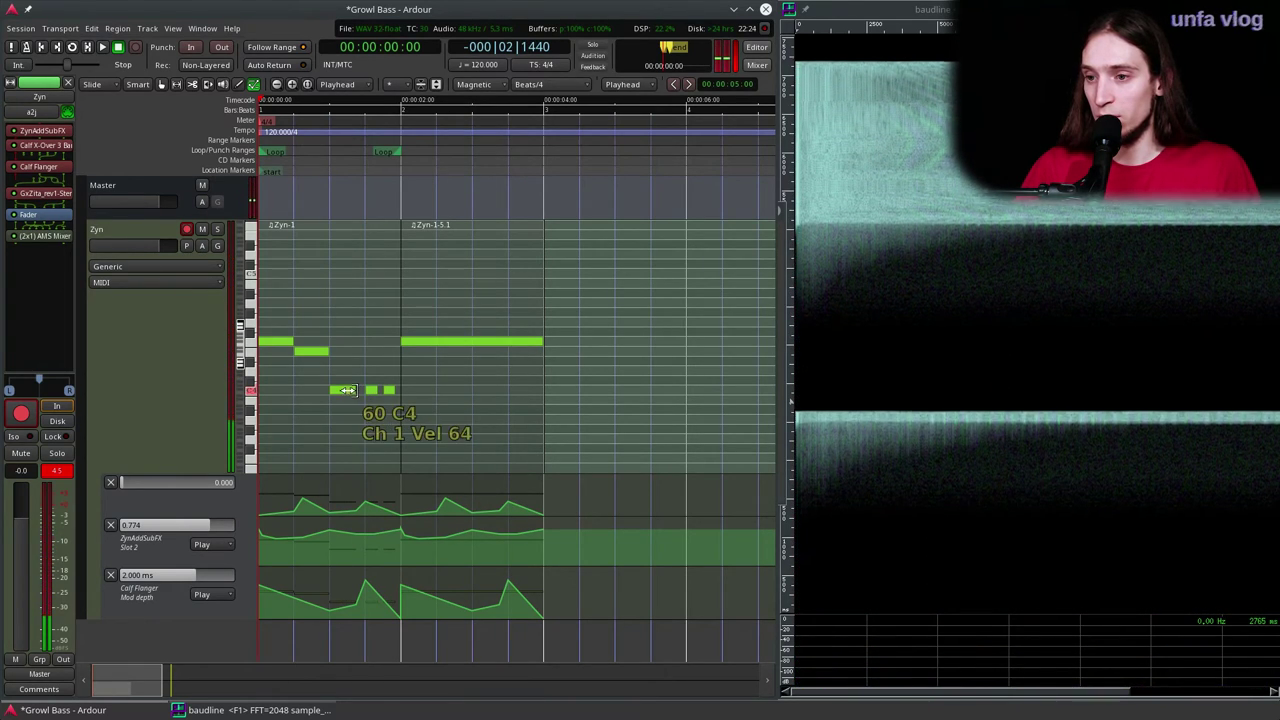
{"action": "left_click_drag", "start_coordinate": [351, 391], "coordinate": [362, 393]}
Step: With the grid at Beats/8, fill beat 4 with four evenly spaced C4 notes an eighth of a beat long, and trim the long C4 slightly
{"action": "scroll", "coordinate": [382, 399], "scroll_direction": "up", "scroll_amount": 1}
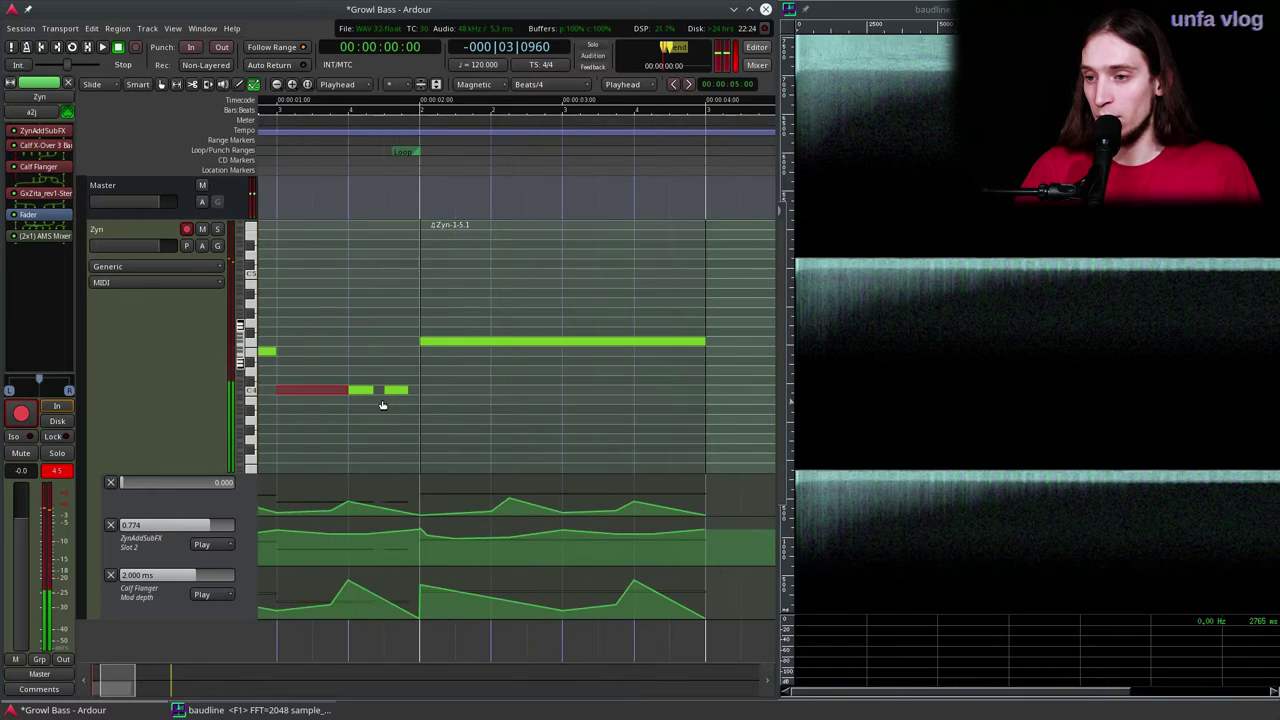
{"action": "scroll", "coordinate": [382, 405], "scroll_direction": "up", "scroll_amount": 1}
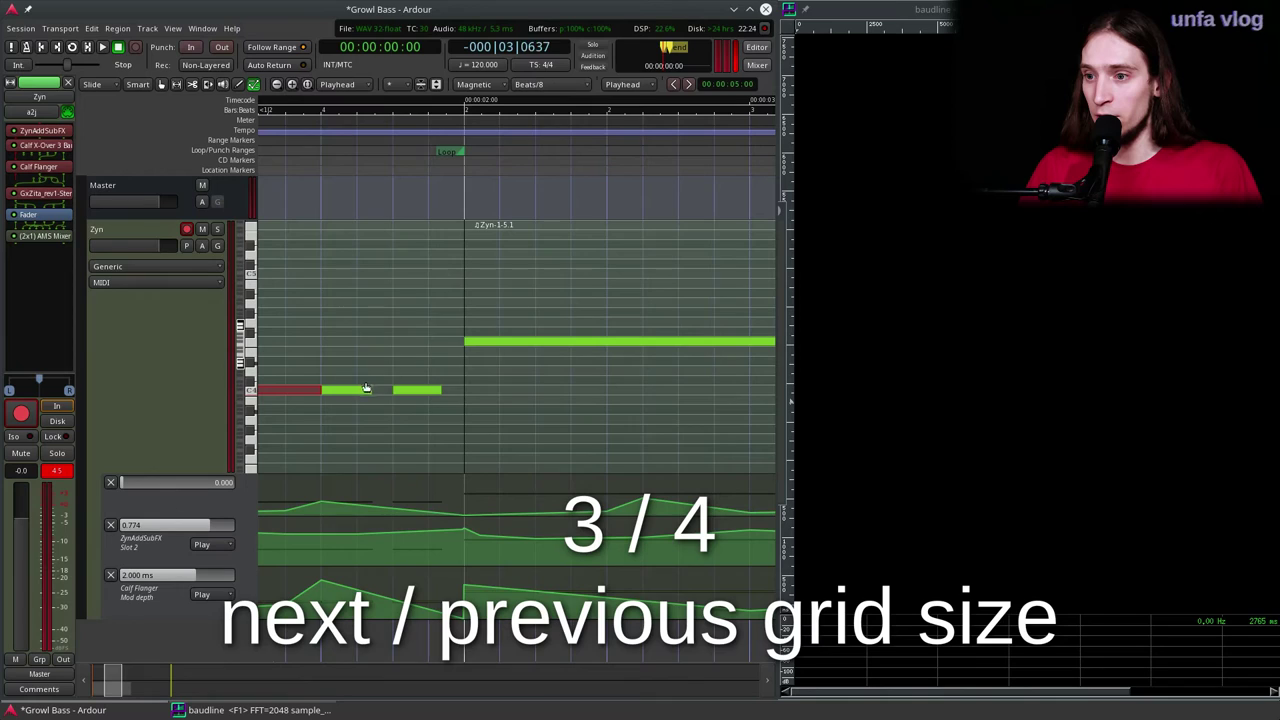
{"action": "left_click_drag", "start_coordinate": [365, 388], "coordinate": [337, 393]}
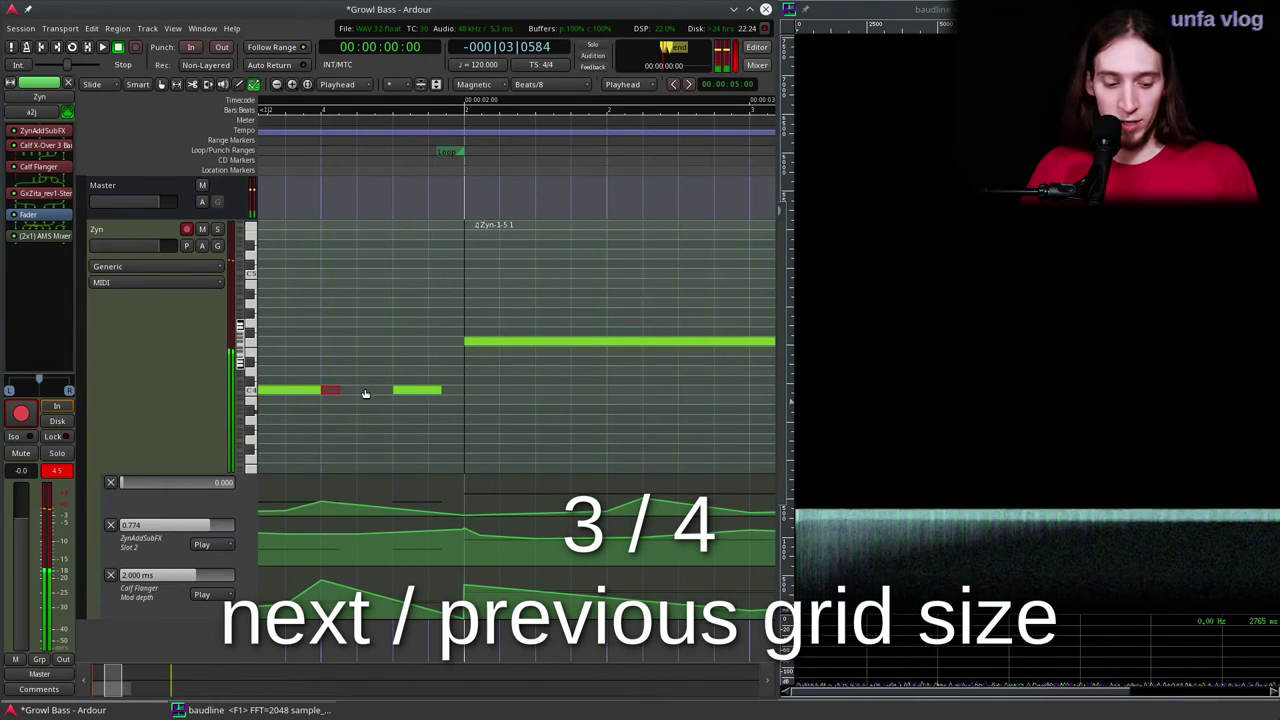
{"action": "key", "text": "d"}
{"action": "left_click", "coordinate": [365, 389]}
{"action": "left_click_drag", "start_coordinate": [436, 390], "coordinate": [362, 395]}
{"action": "left_click", "coordinate": [432, 388]}
{"action": "scroll", "coordinate": [355, 394], "scroll_direction": "left", "scroll_amount": 1}
{"action": "scroll", "coordinate": [533, 378], "scroll_direction": "down", "scroll_amount": 1}
Step: Play the pattern from the start to check the short repeated C4 notes
{"action": "key", "text": "Home"}
{"action": "key", "text": "space"}
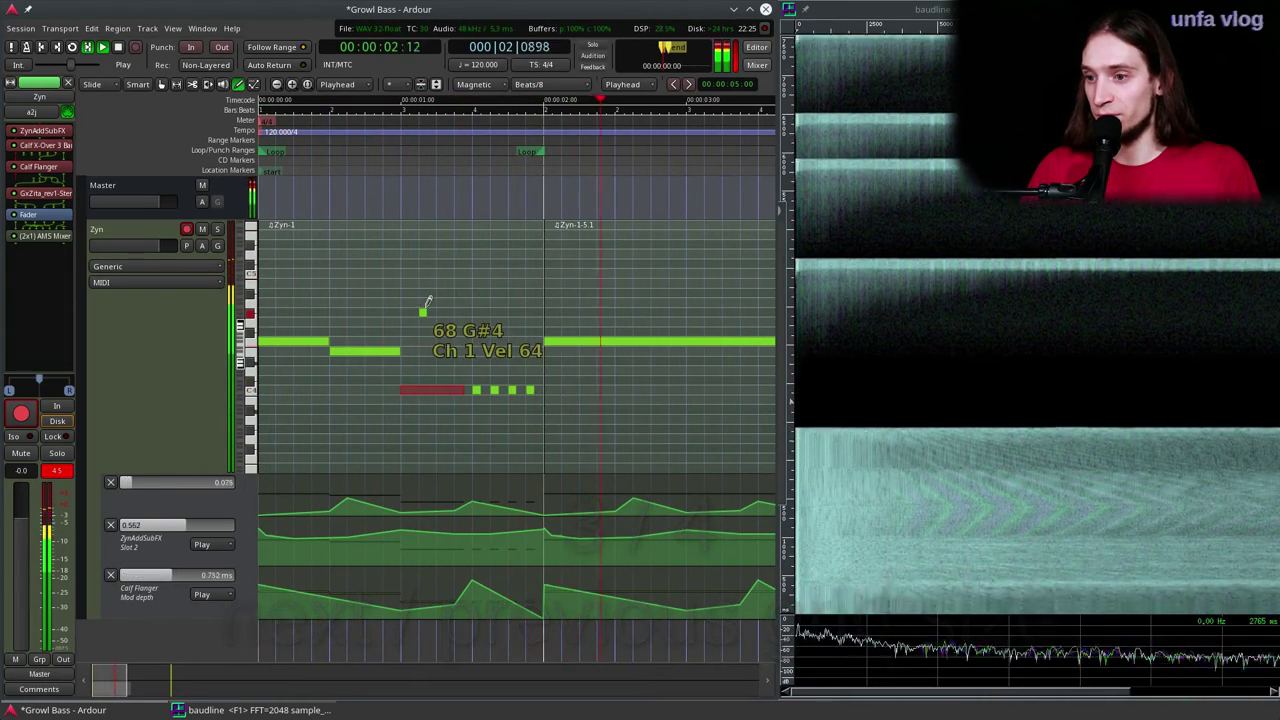
{"action": "key", "text": "minus"}
{"action": "key", "text": "space"}
Step: Open the Zyn track's ZynAddSubFX plugin and show the ADD synth's global amplitude envelope
{"action": "left_click", "coordinate": [145, 362]}
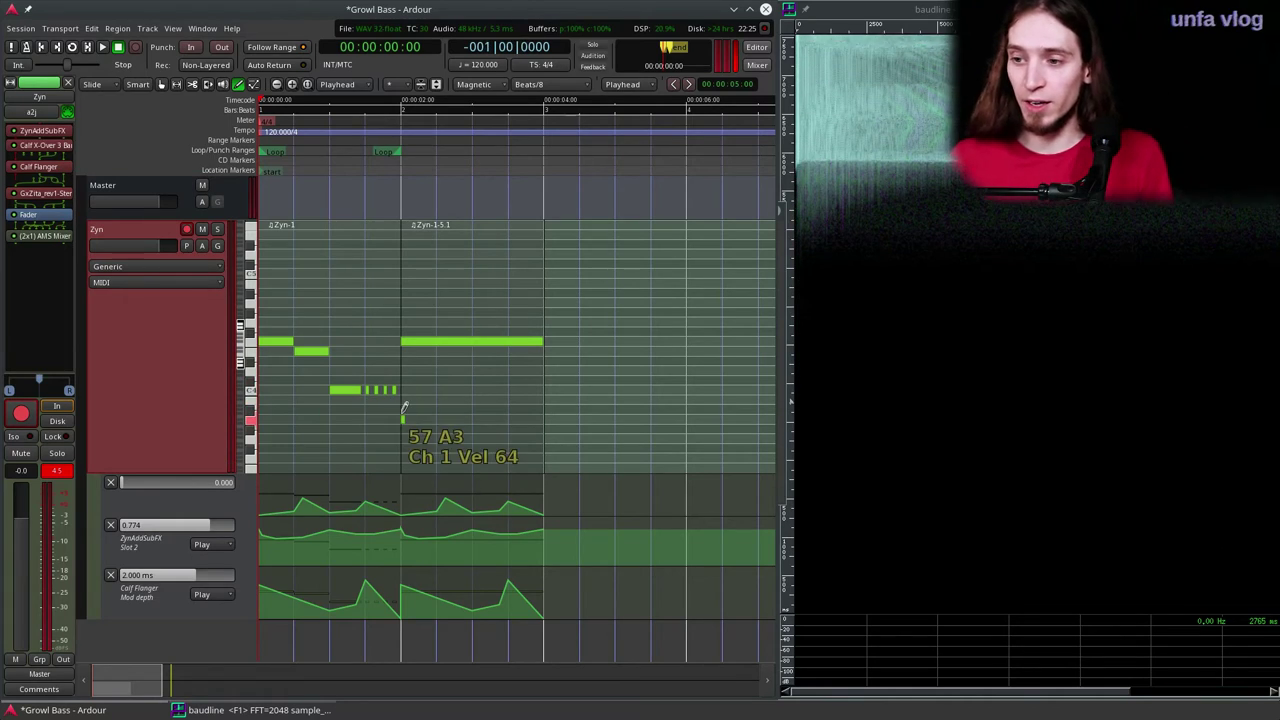
{"action": "double_click", "coordinate": [40, 130]}
{"action": "left_click", "coordinate": [62, 368]}
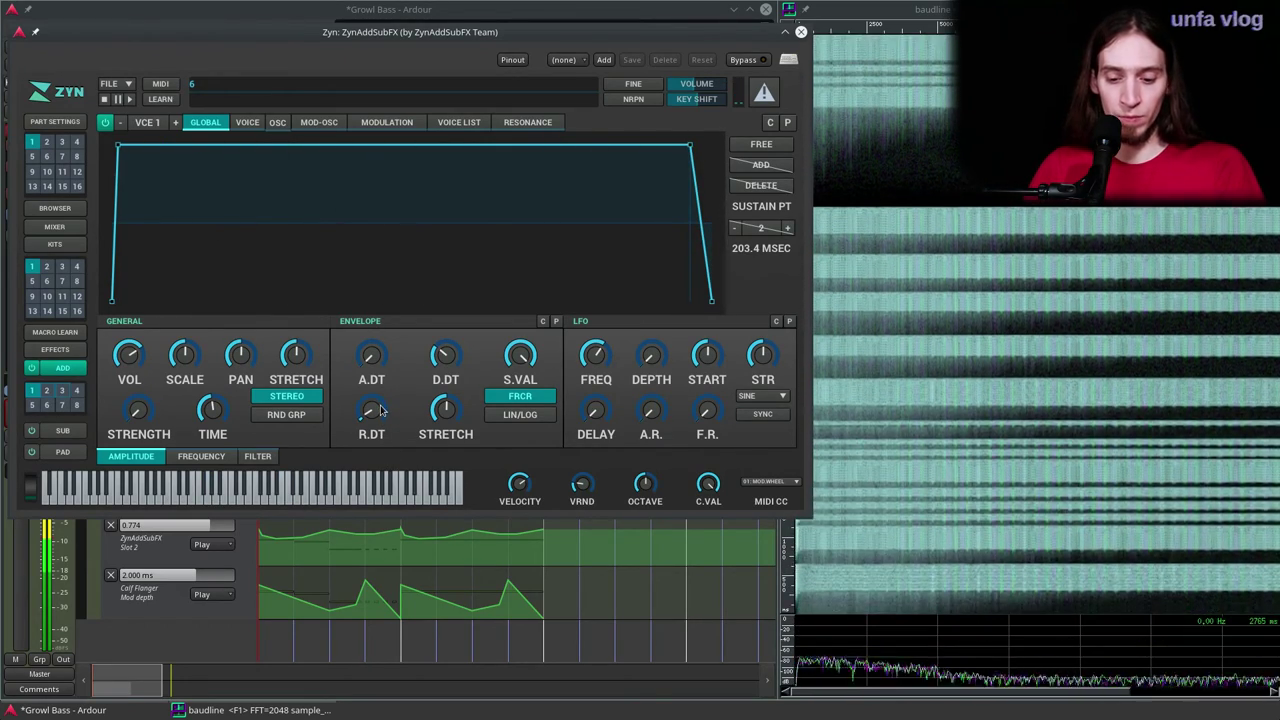
Step: Try longer release times on the amplitude envelope, and bring the release down to its minimum
{"action": "scroll", "coordinate": [372, 405], "scroll_direction": "up", "scroll_amount": 5}
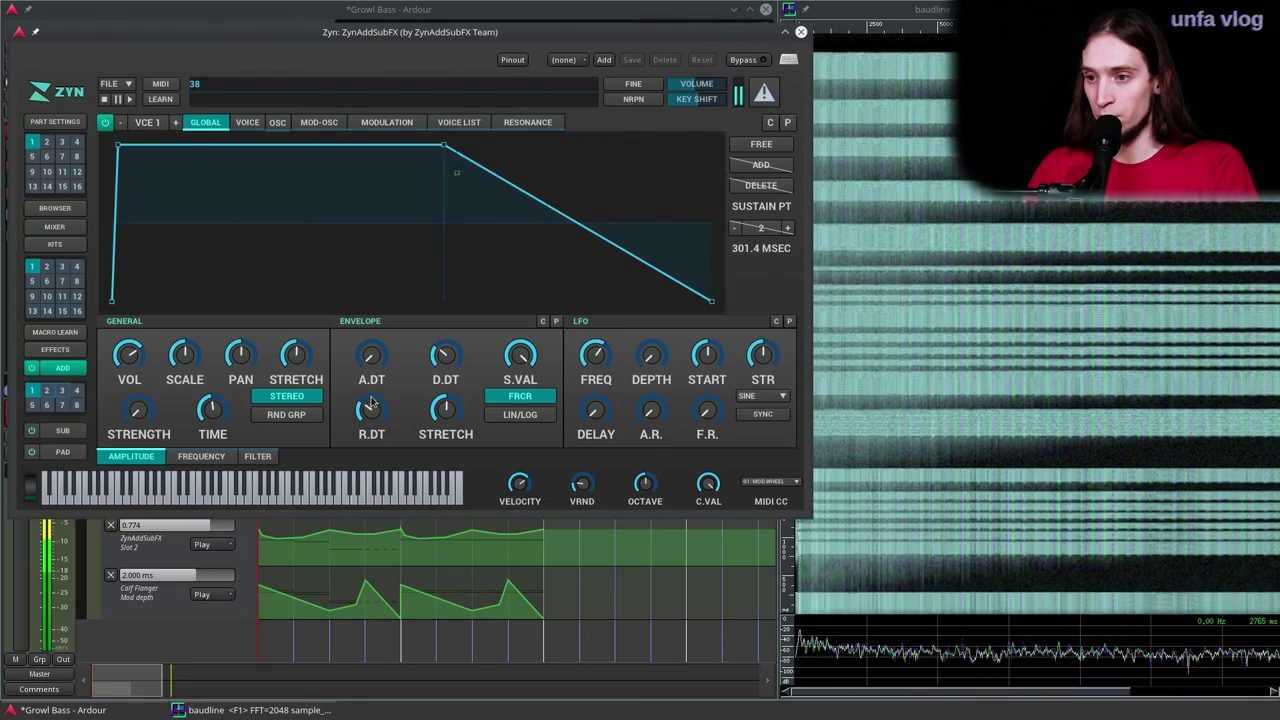
{"action": "scroll", "coordinate": [372, 400], "scroll_direction": "up", "scroll_amount": 4}
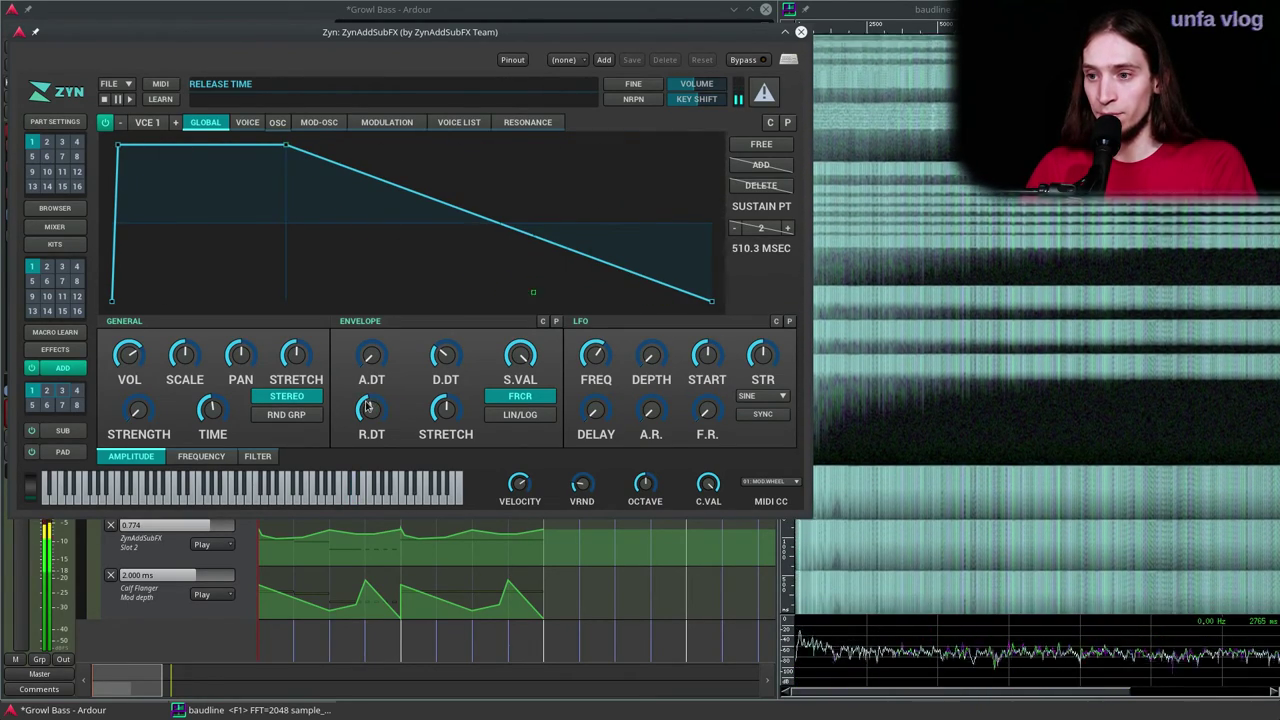
{"action": "left_click_drag", "start_coordinate": [367, 405], "coordinate": [370, 468]}
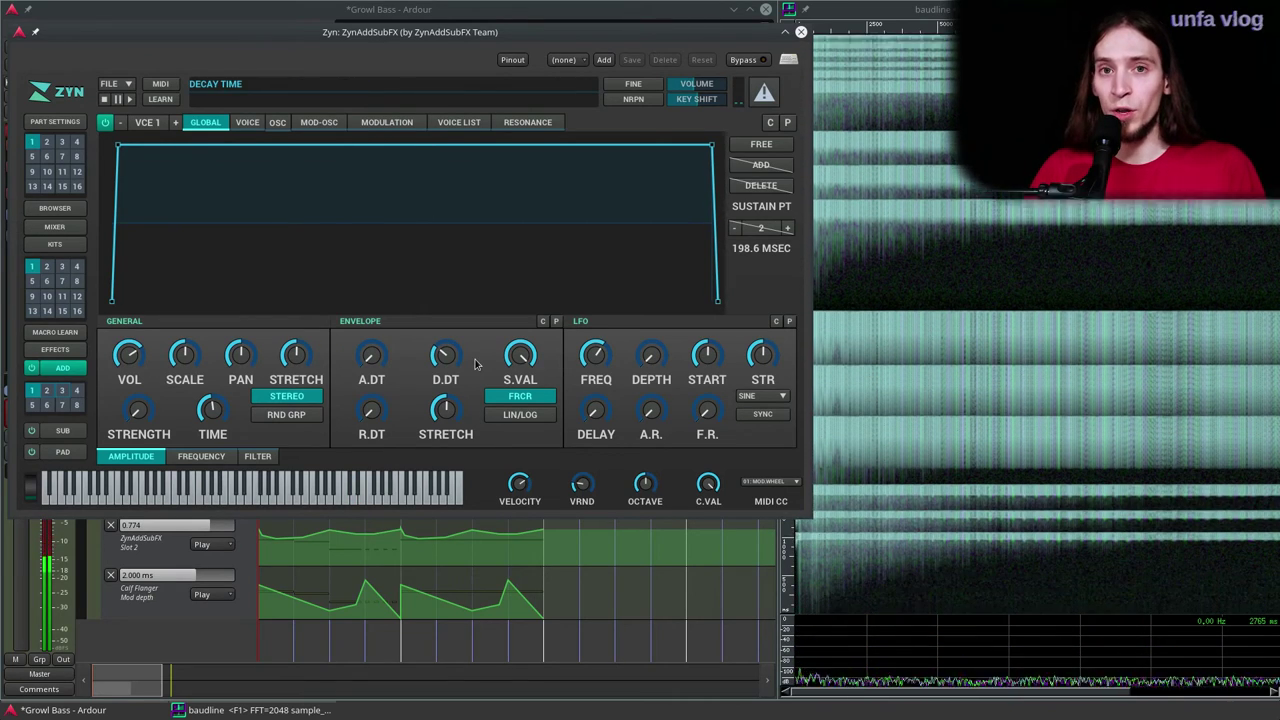
Step: Close the ZynAddSubFX window and play the pattern, replaying the end of bar 1 to check the short C4 notes
{"action": "left_click", "coordinate": [801, 32]}
{"action": "key", "text": "space"}
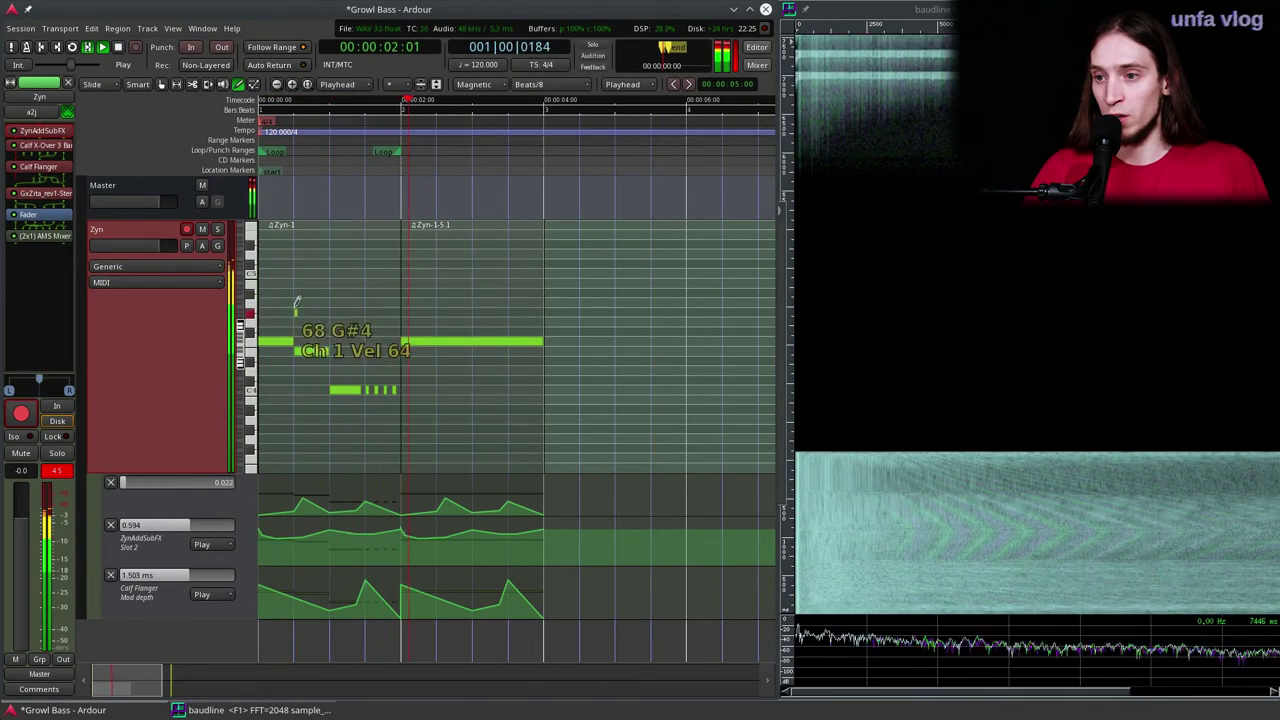
{"action": "key", "text": "space"}
{"action": "scroll", "coordinate": [357, 470], "scroll_direction": "up", "scroll_amount": 1, "text": "ctrl"}
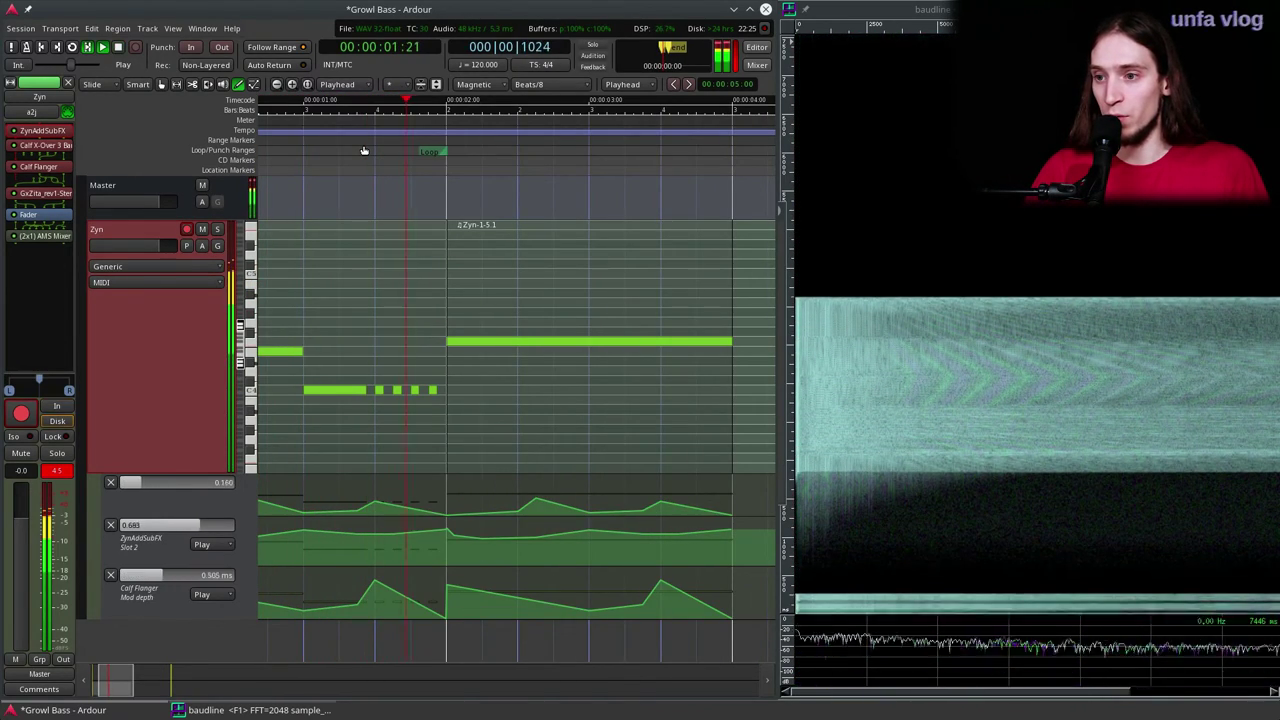
{"action": "left_click", "coordinate": [364, 151]}
{"action": "left_click_drag", "start_coordinate": [364, 151], "coordinate": [265, 152]}
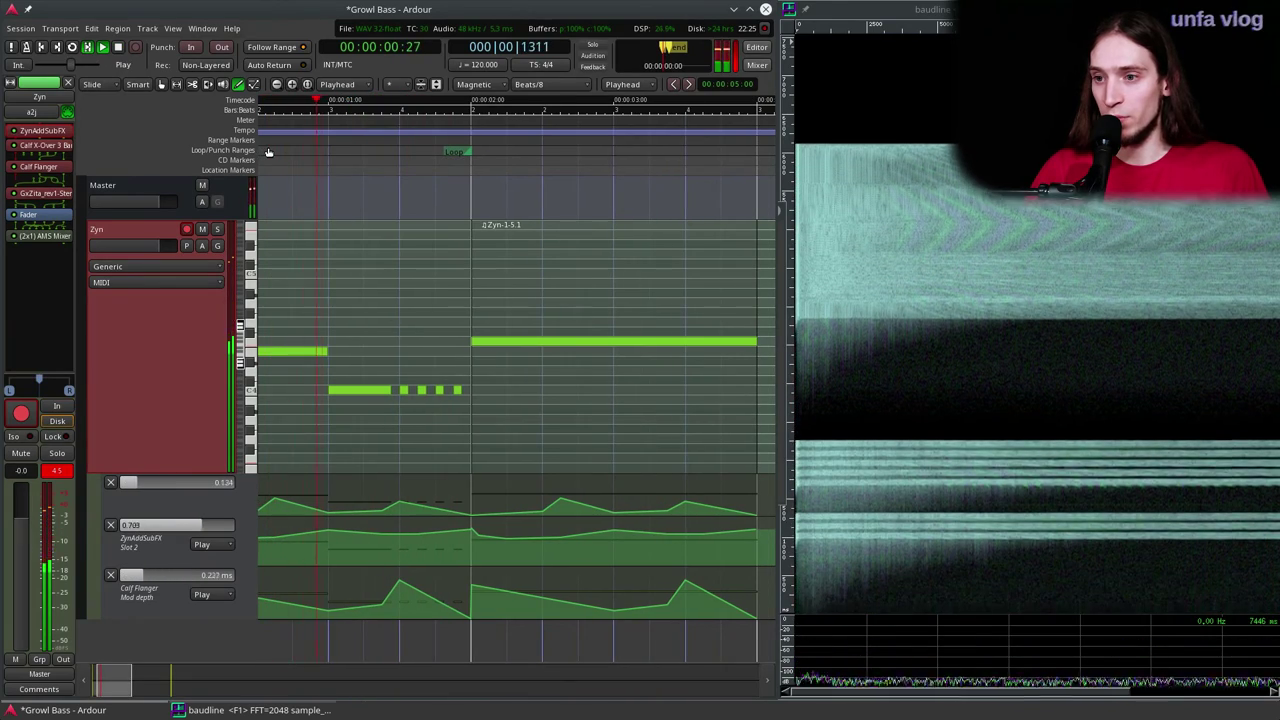
Step: Return to the start of the session and play the pattern once more from the beginning
{"action": "key", "text": "space"}
{"action": "scroll", "coordinate": [423, 186], "scroll_direction": "down", "scroll_amount": 1, "text": "ctrl"}
{"action": "key", "text": "Home"}
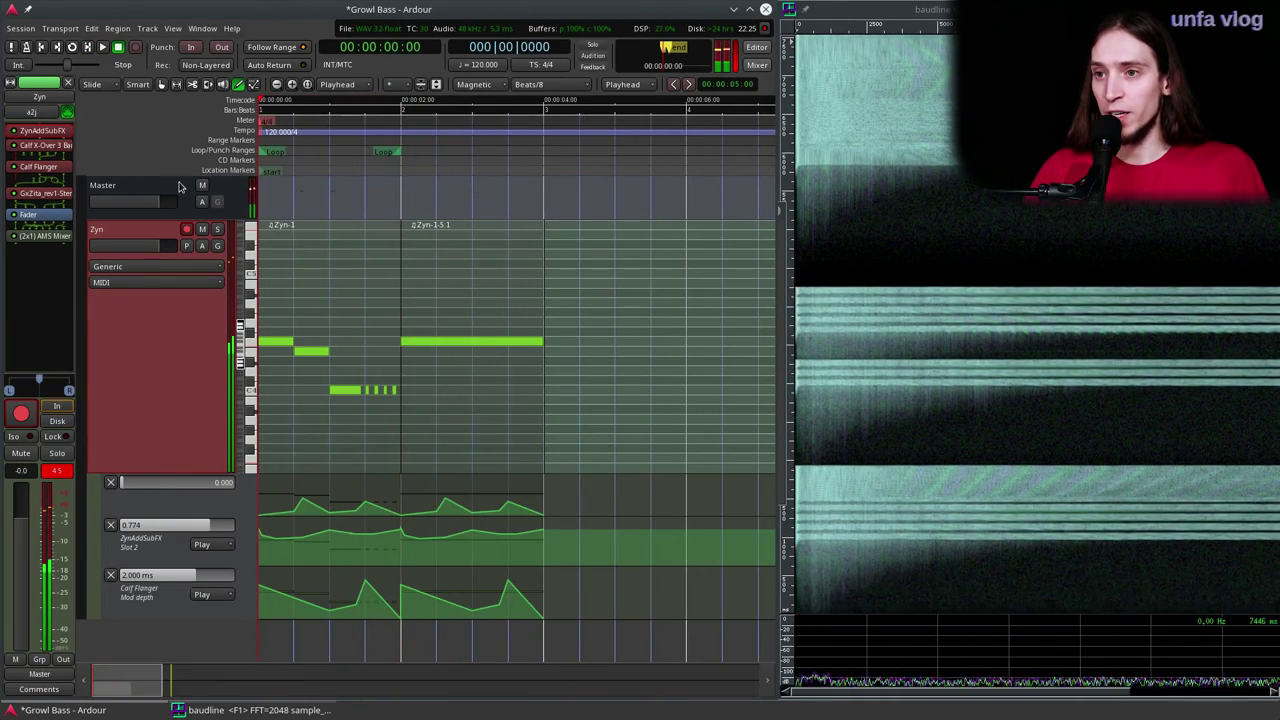
{"action": "key", "text": "space"}
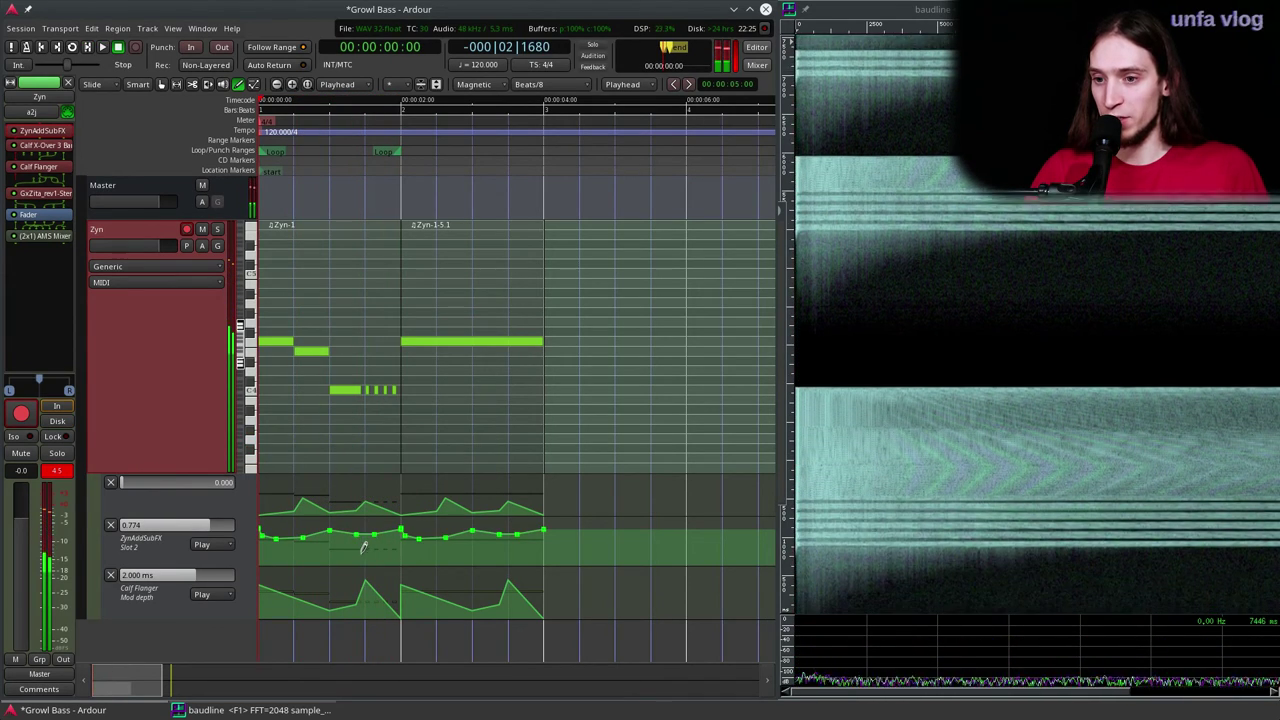
{"action": "key", "text": "space"}
Step: Shape a near-maximum peak in the uppermost automation lane over the last short C4 of bar 1, and play the result
{"action": "scroll", "coordinate": [383, 500], "scroll_direction": "up", "scroll_amount": 1, "text": "ctrl"}
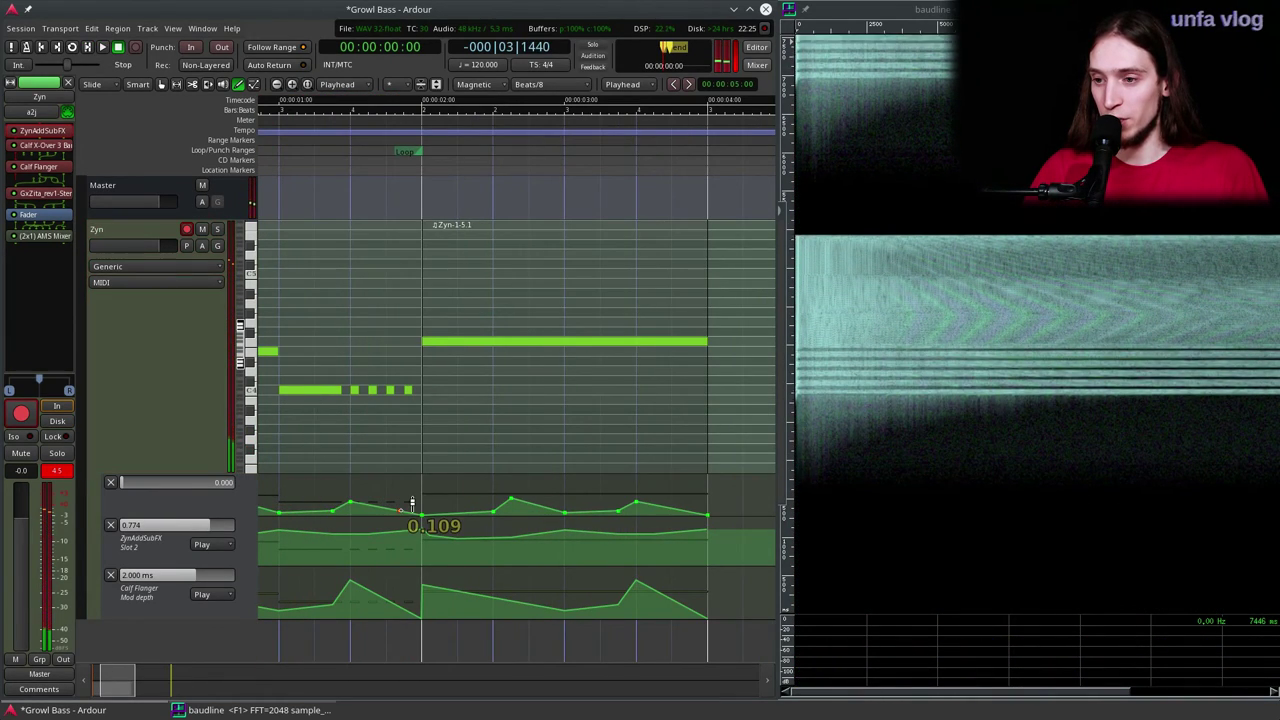
{"action": "left_click_drag", "start_coordinate": [411, 503], "coordinate": [412, 480]}
{"action": "left_click", "coordinate": [326, 147]}
{"action": "key", "text": "space"}
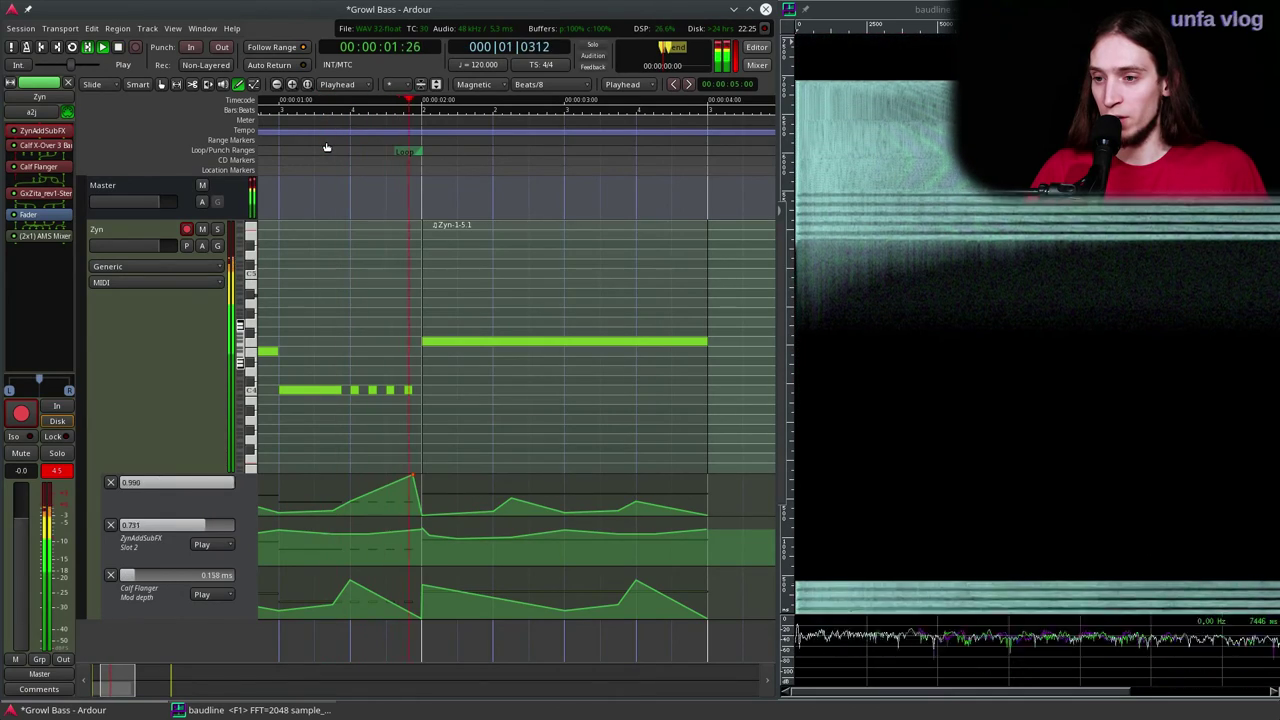
{"action": "scroll", "coordinate": [326, 147], "scroll_direction": "down", "scroll_amount": 1, "text": "ctrl"}
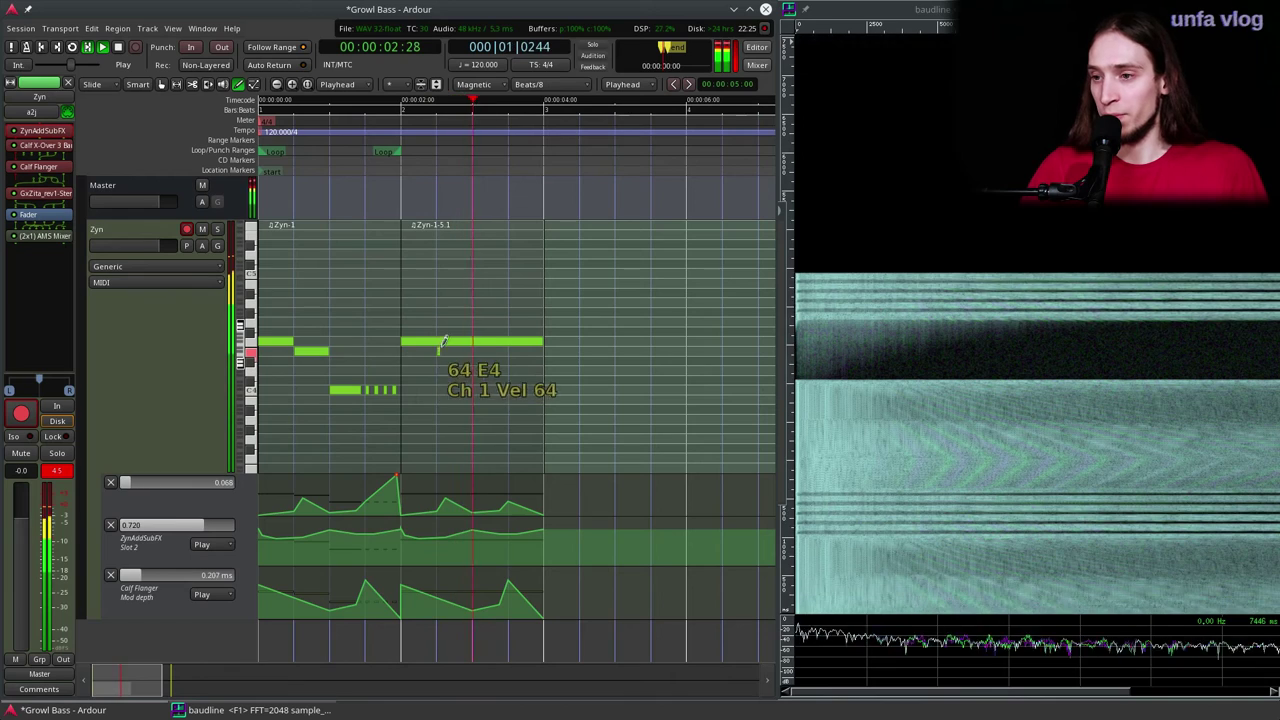
{"action": "key", "text": "space"}
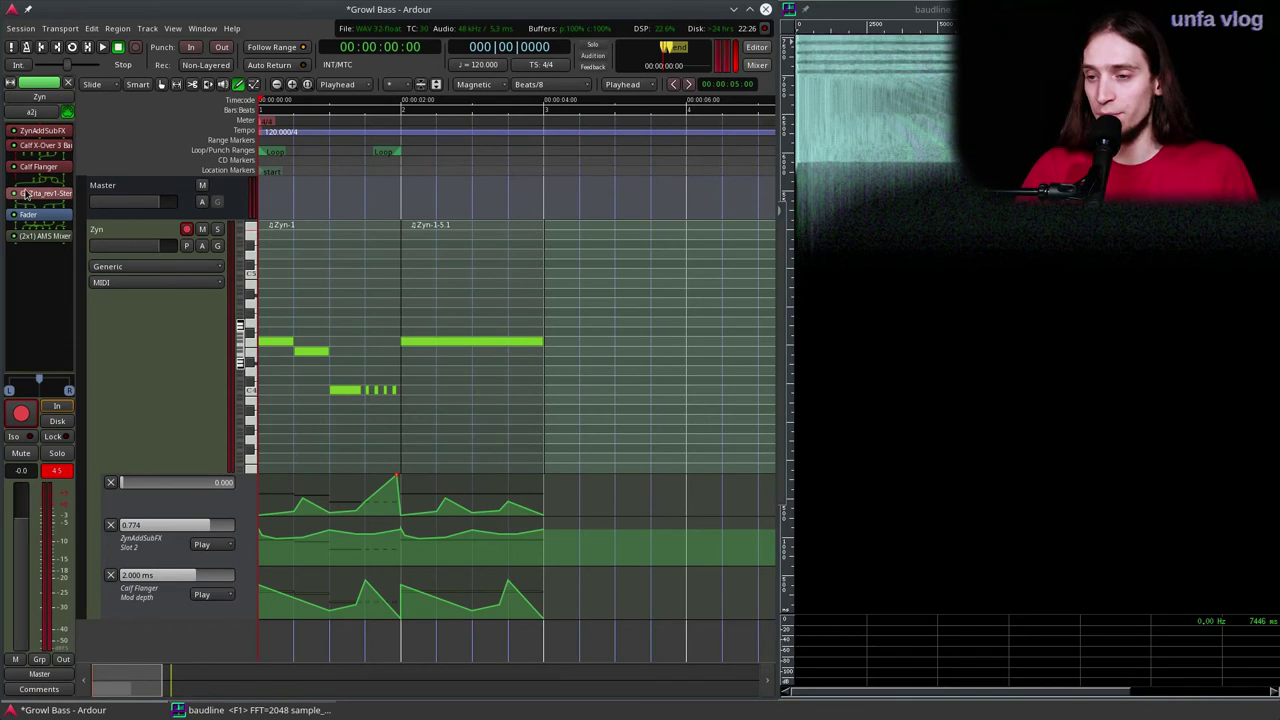
Step: Open the Zyn track's name for editing
{"action": "double_click", "coordinate": [115, 230]}
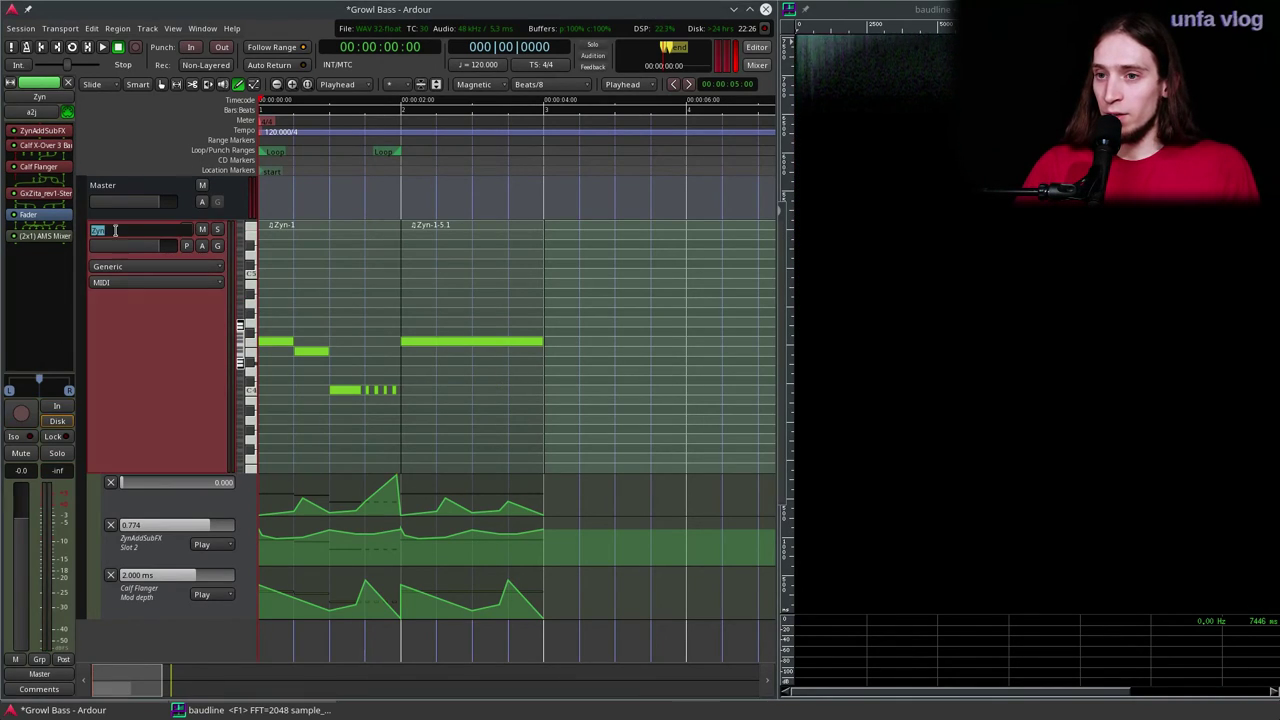